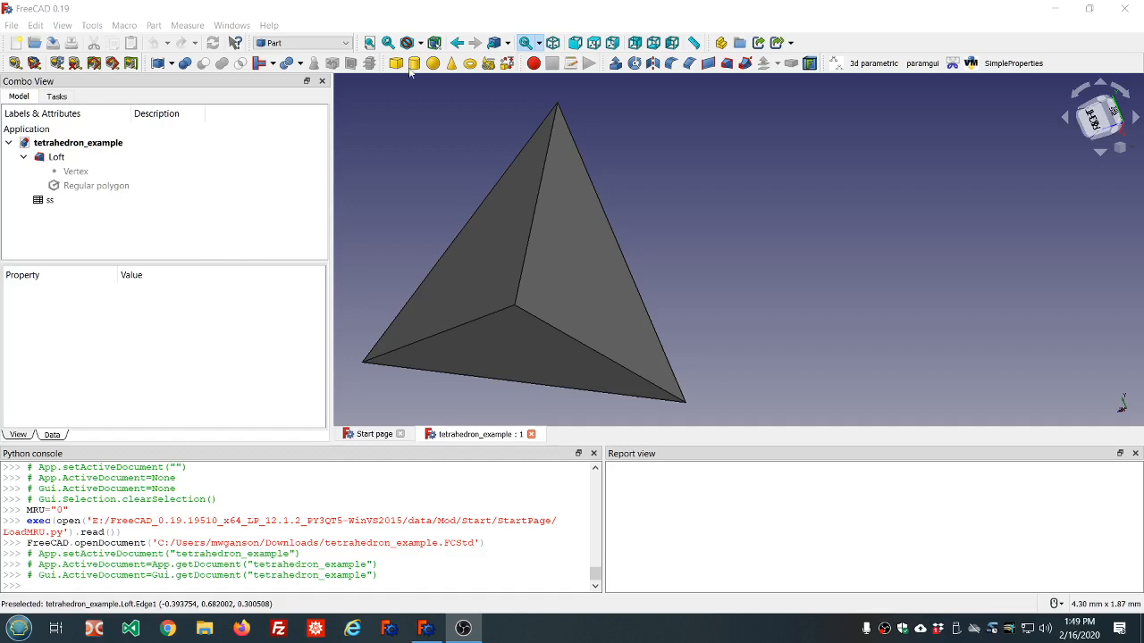
# Copy the program's version and build information from the About dialog to the clipboard.
pyautogui.click(275, 28)
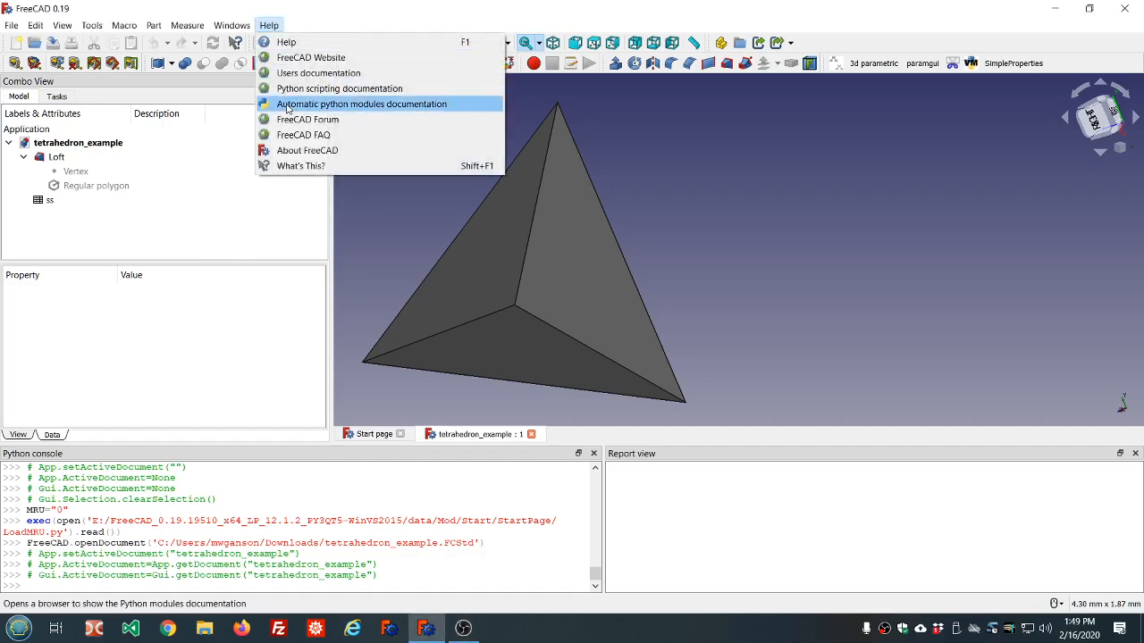
pyautogui.click(291, 148)
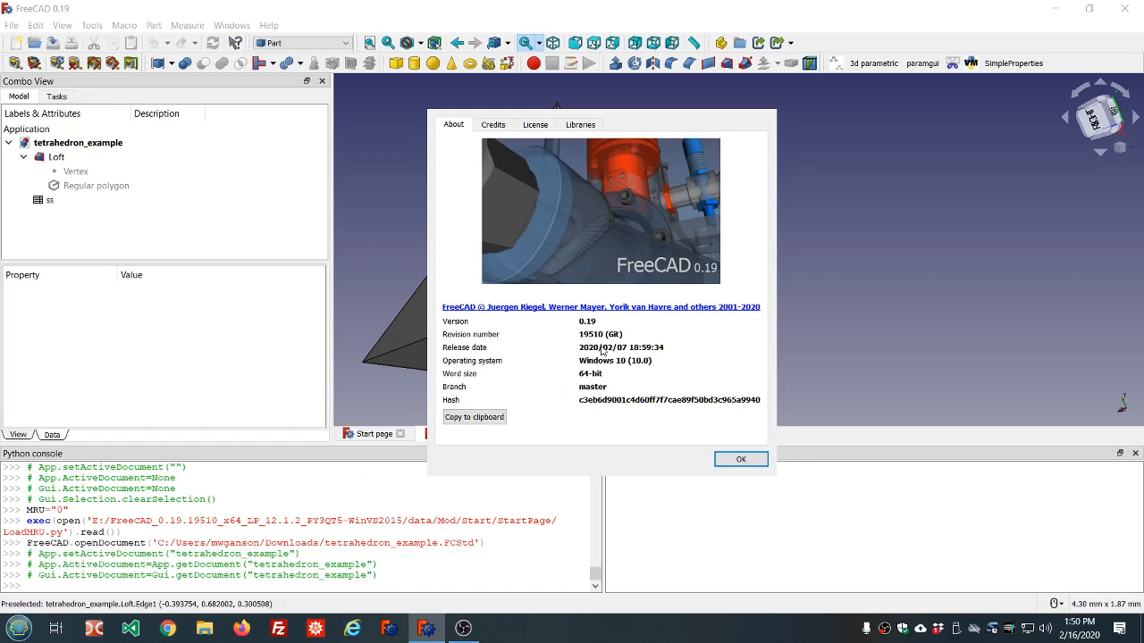
pyautogui.click(480, 418)
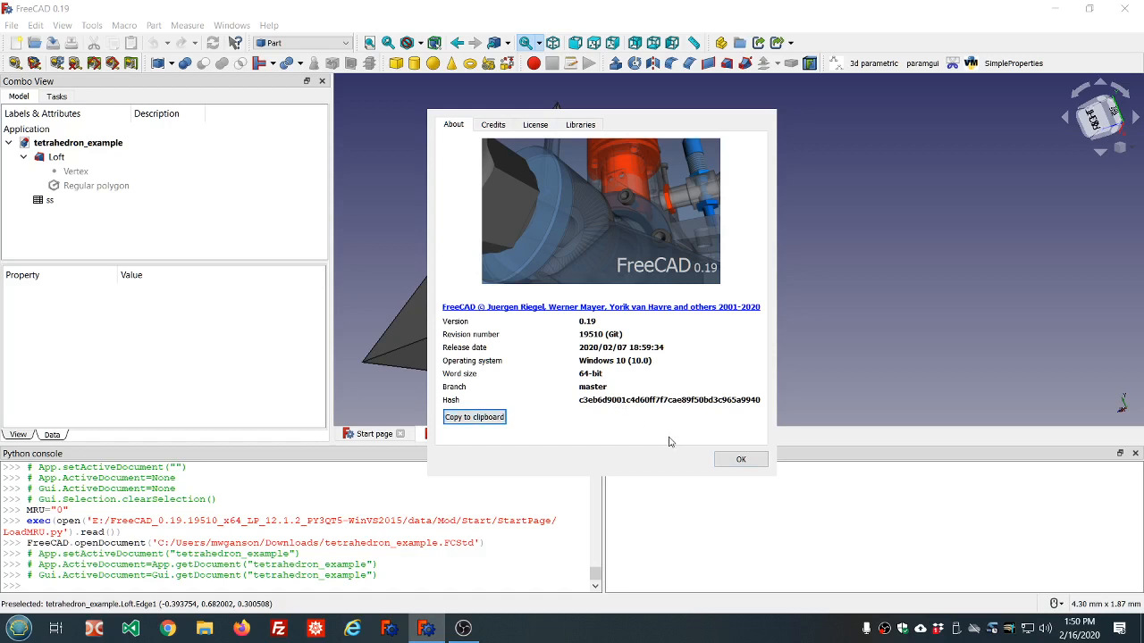
pyautogui.click(739, 460)
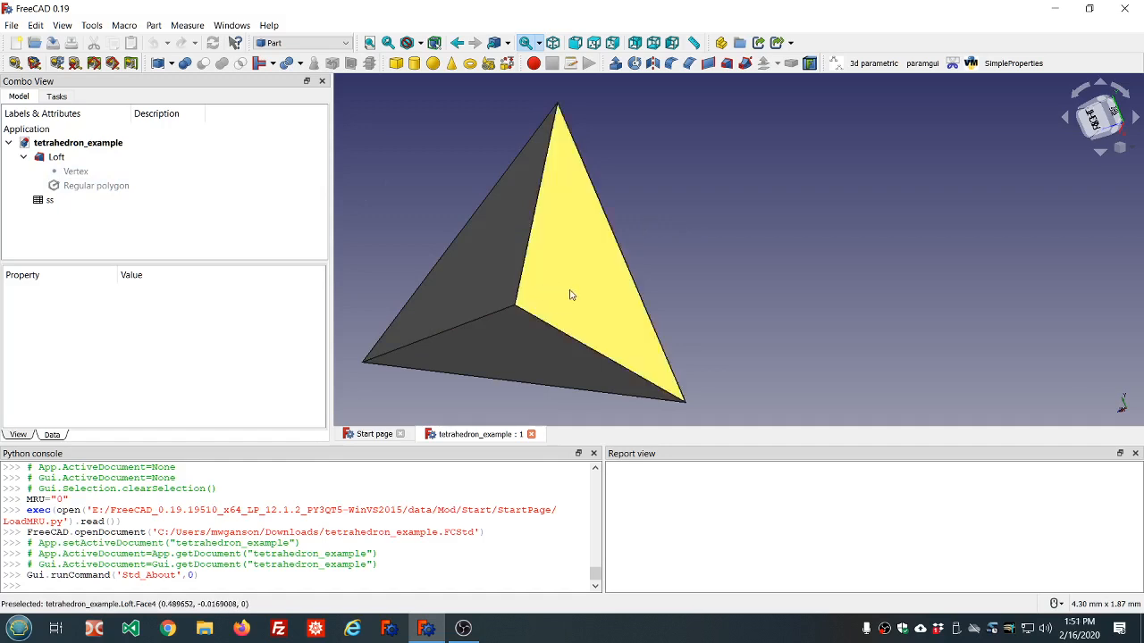
# Delete the Loft object from the tetrahedron_example document, keeping its Vertex and Regular polygon.
pyautogui.moveTo(684, 275)
pyautogui.mouseDown(button='middle')
pyautogui.moveTo(718, 232)
pyautogui.moveTo(727, 256)
pyautogui.moveTo(881, 250)
pyautogui.moveTo(979, 265)
pyautogui.moveTo(822, 248)
pyautogui.moveTo(684, 250)
pyautogui.moveTo(713, 276)
pyautogui.moveTo(876, 260)
pyautogui.moveTo(697, 261)
pyautogui.mouseUp(button='middle')
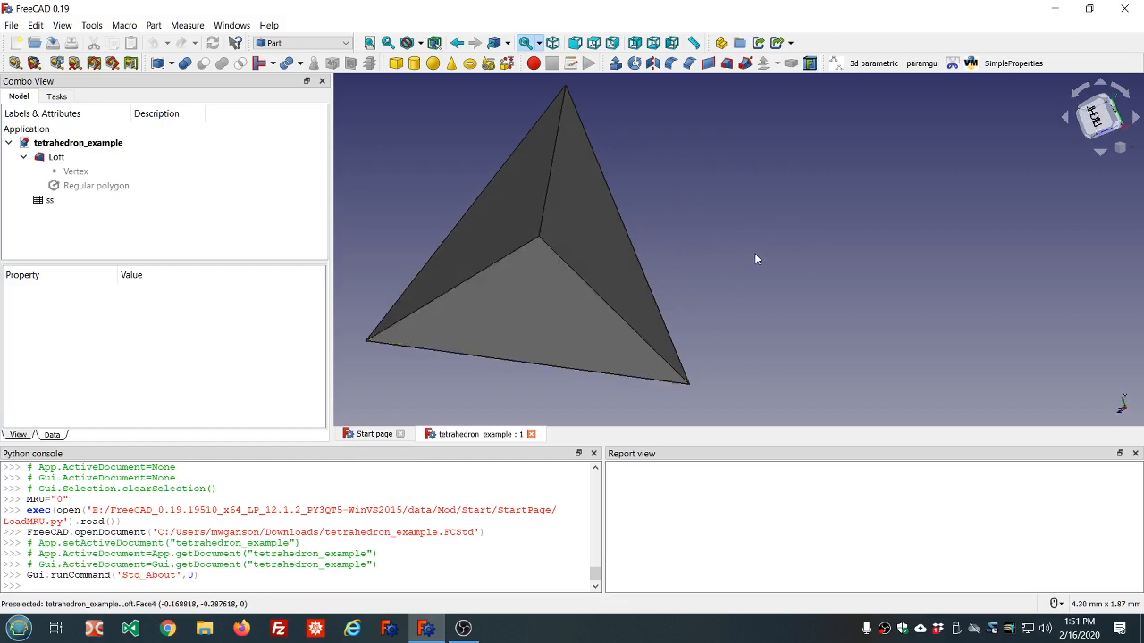
pyautogui.moveTo(754, 254); pyautogui.dragTo(608, 259, button='middle')
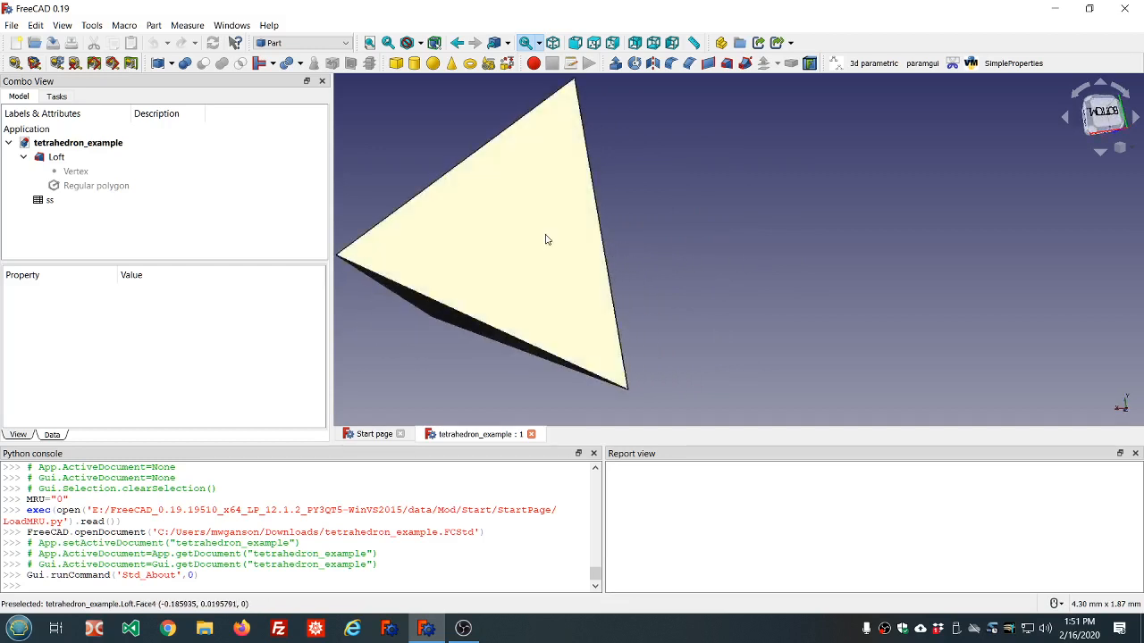
pyautogui.moveTo(702, 238); pyautogui.dragTo(863, 257, button='middle')
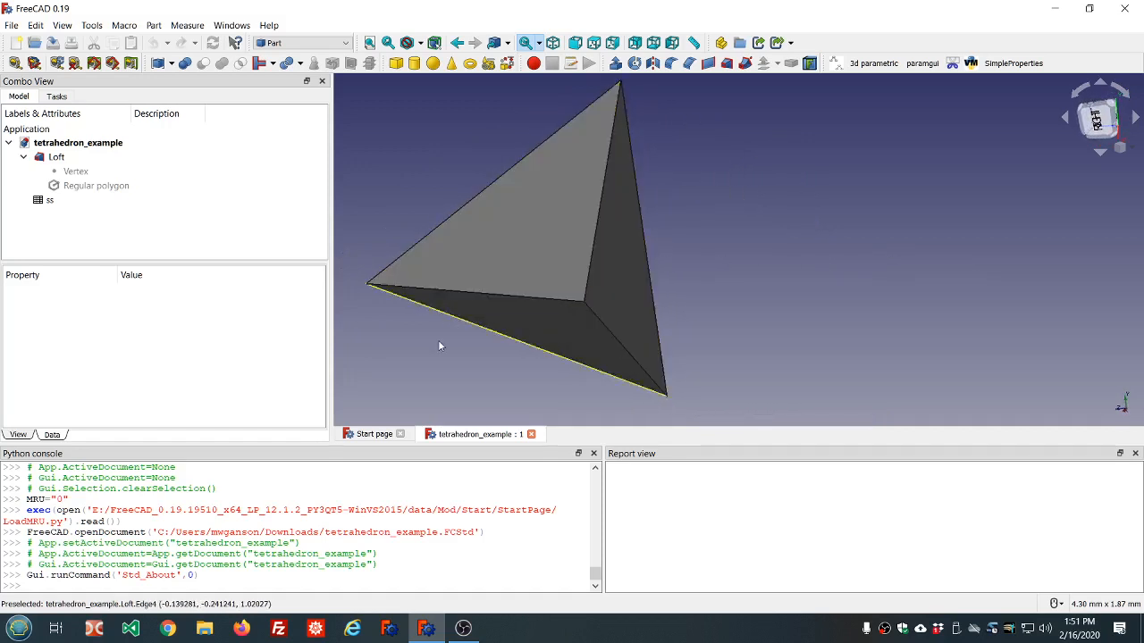
pyautogui.moveTo(438, 342); pyautogui.dragTo(453, 359, button='middle')
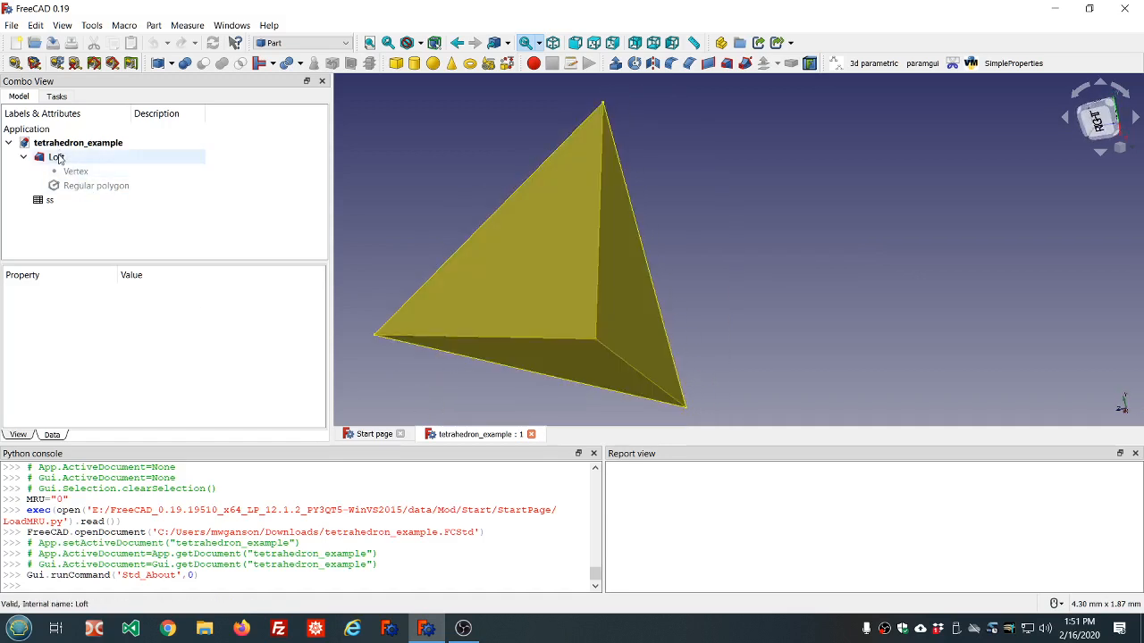
pyautogui.click(57, 157)
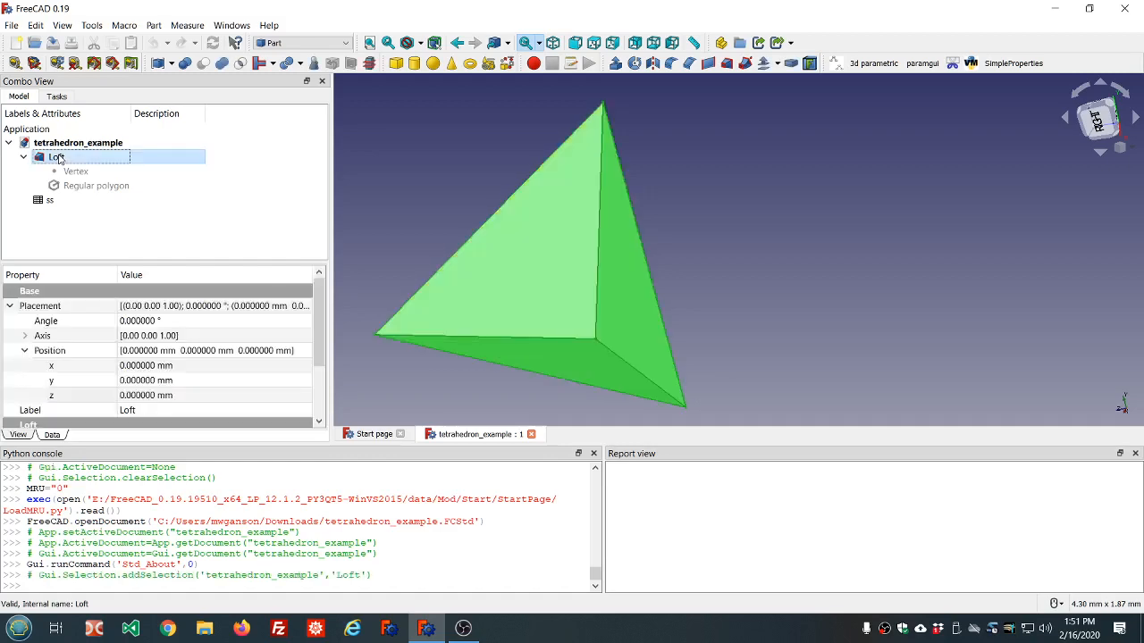
pyautogui.press('Delete')
# Make the hidden Regular polygon and Vertex visible.
pyautogui.click(85, 158)
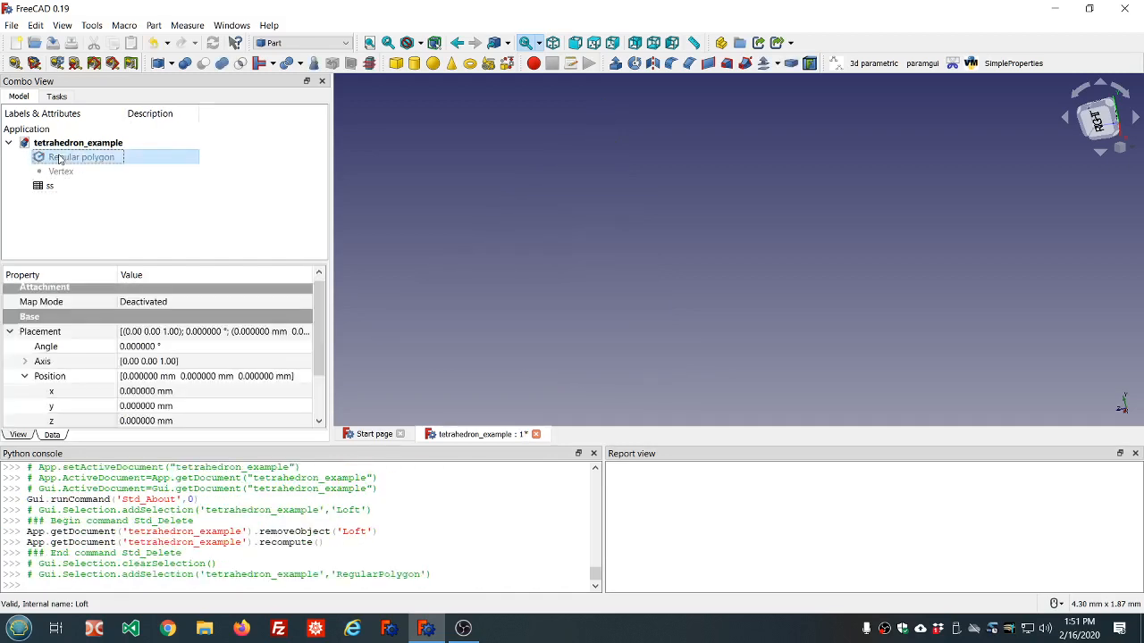
pyautogui.press('space')
pyautogui.click(60, 171)
pyautogui.press('space')
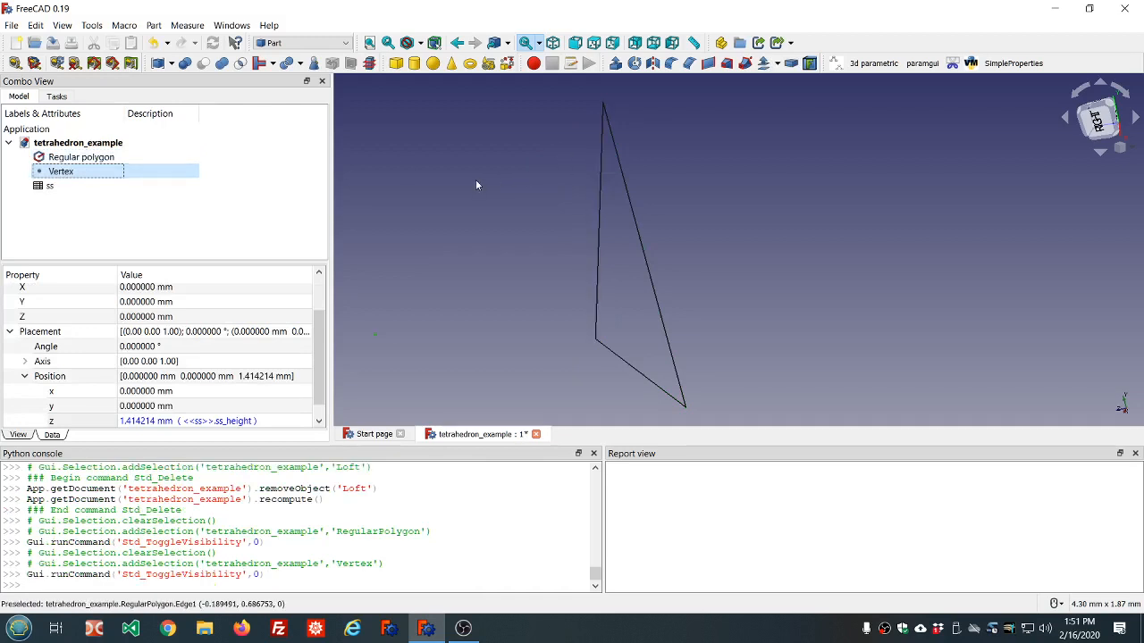
# Examine the vertex's position relative to the triangular polygon in top, front and tilted views.
pyautogui.moveTo(475, 180); pyautogui.dragTo(527, 177, button='middle')
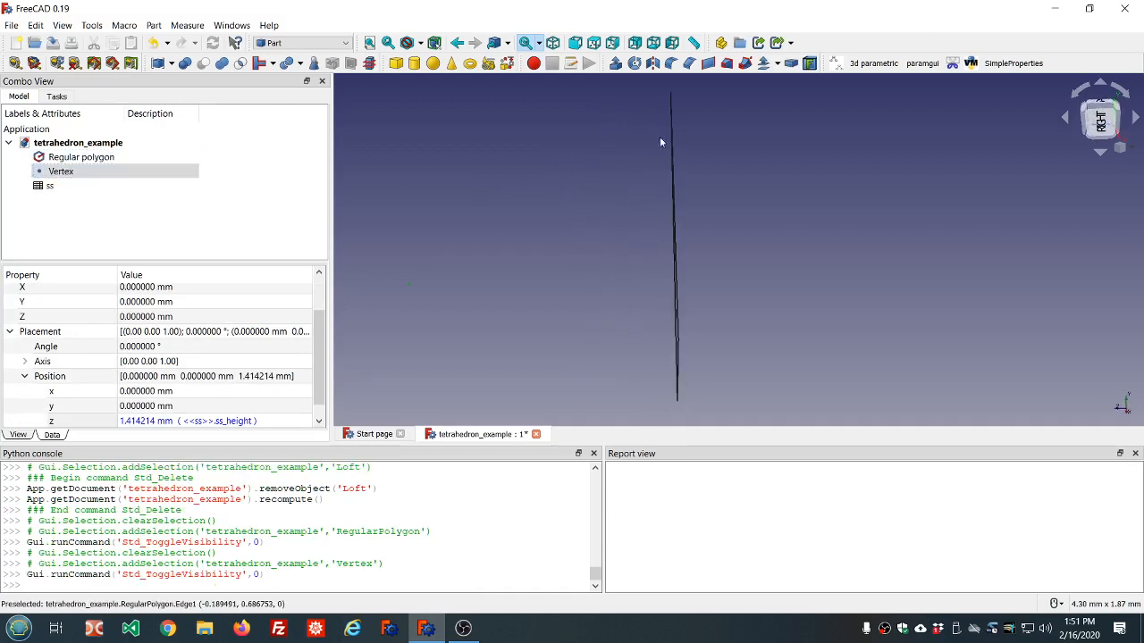
pyautogui.click(594, 47)
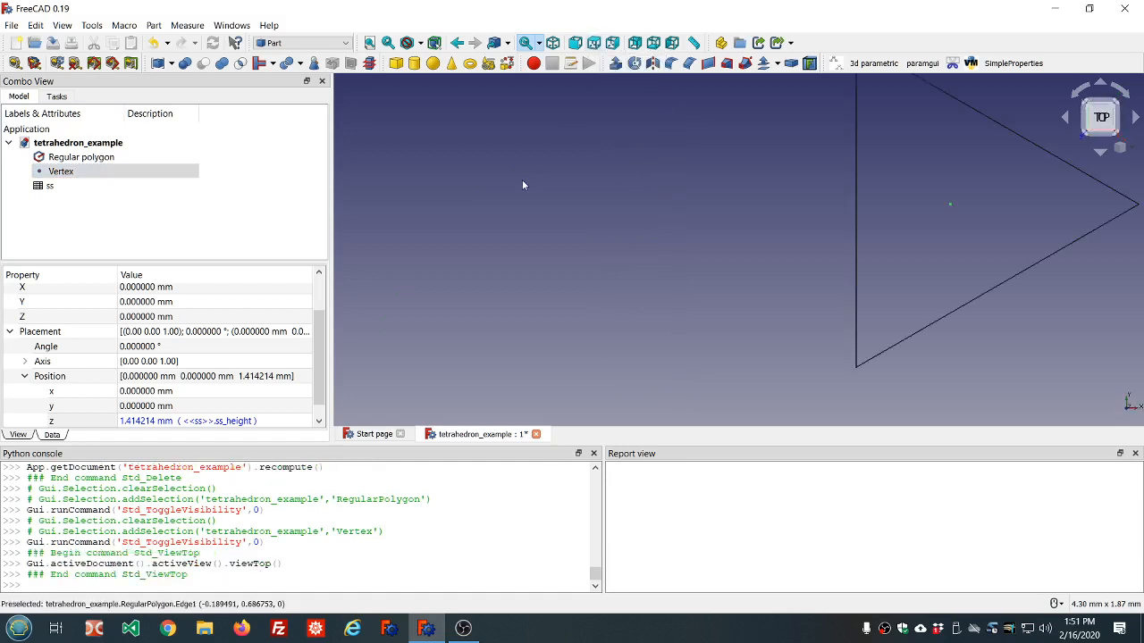
pyautogui.scroll(4, 681, 132)
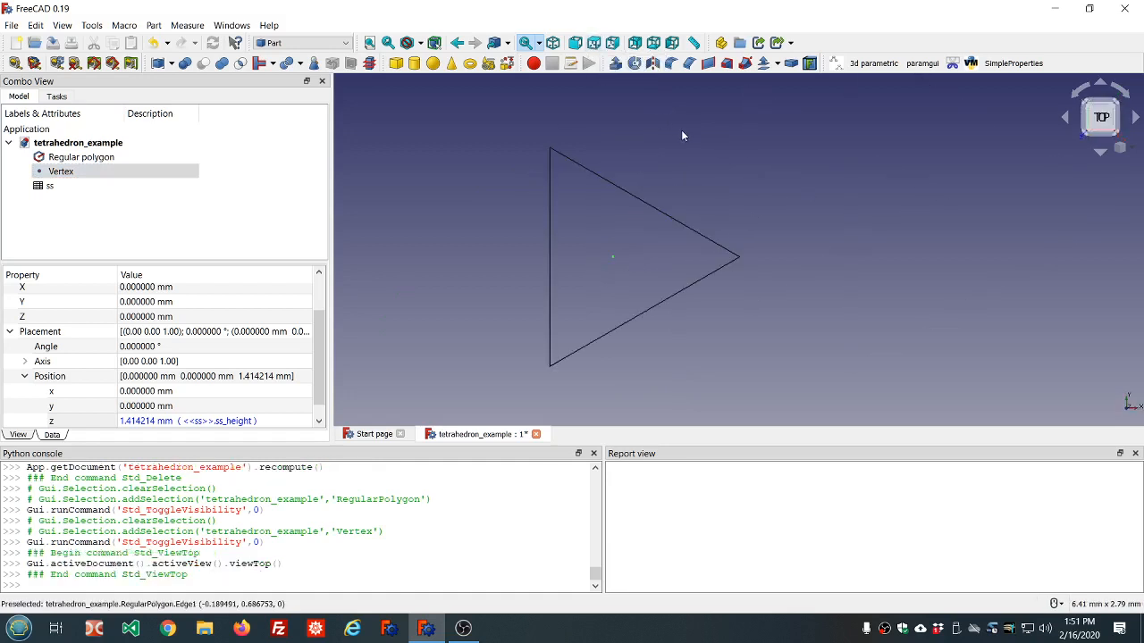
pyautogui.click(574, 43)
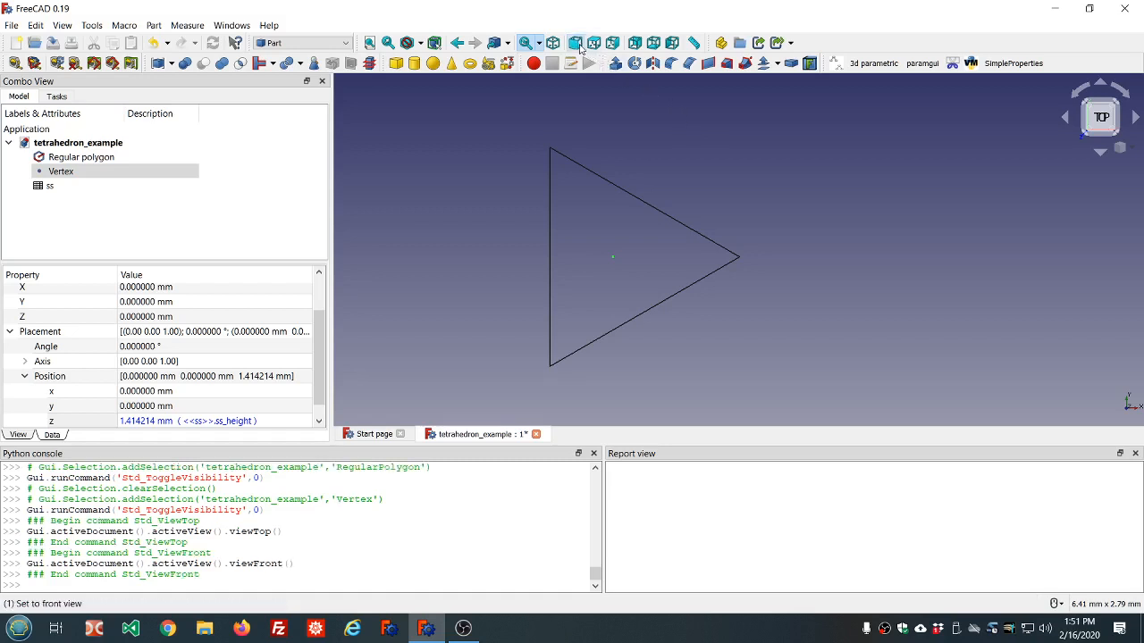
pyautogui.scroll(-6, 696, 161)
pyautogui.scroll(4, 727, 98)
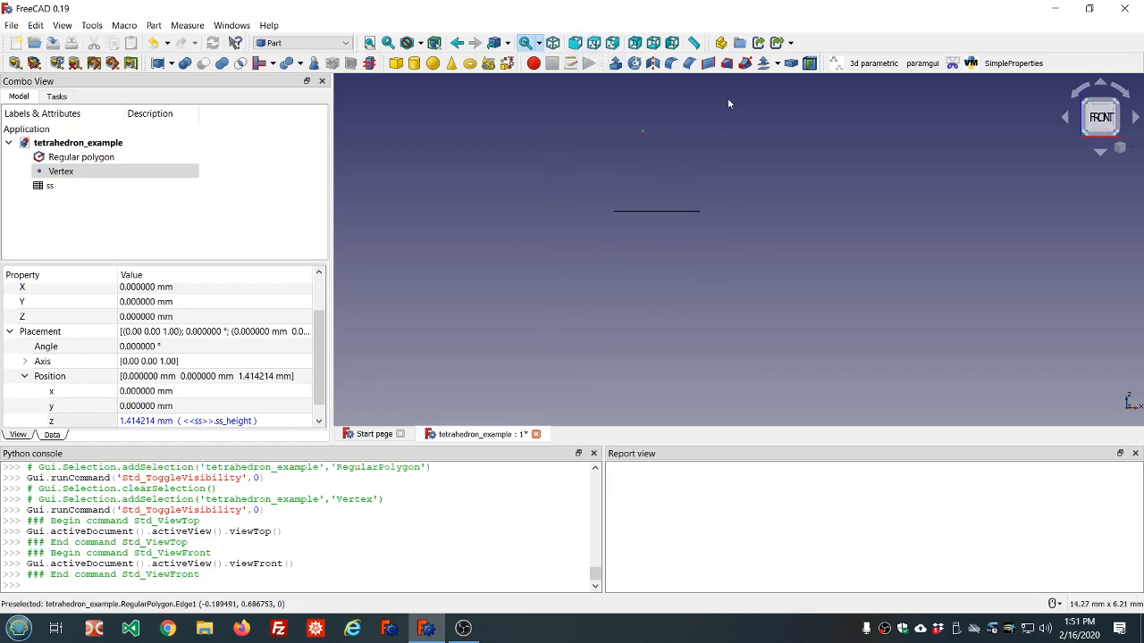
pyautogui.moveTo(706, 165); pyautogui.dragTo(709, 182, button='middle')
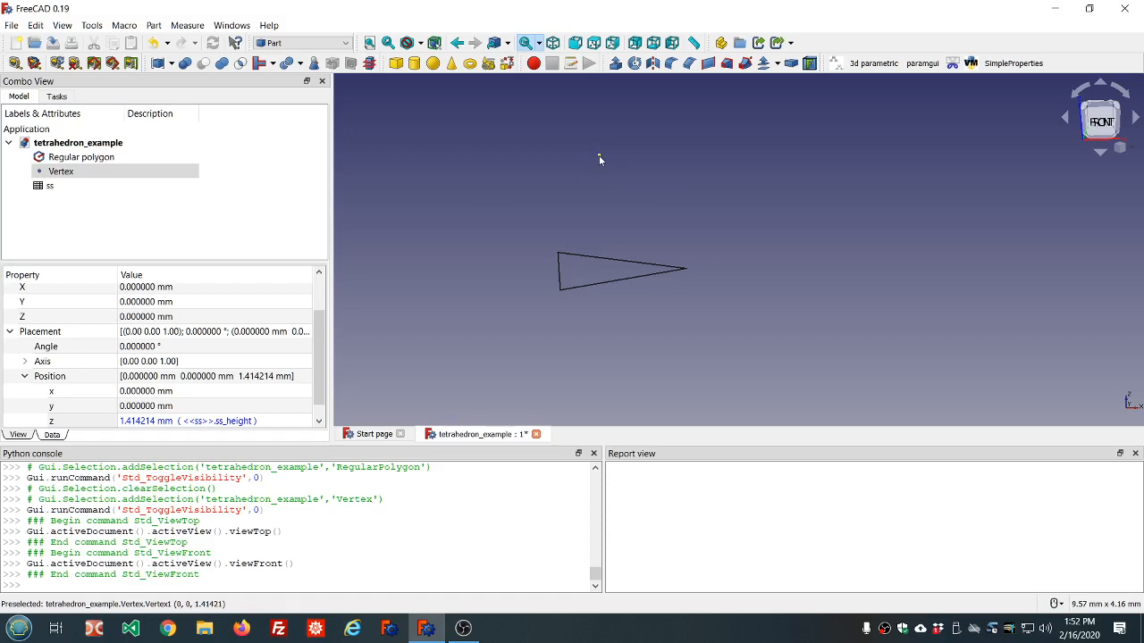
pyautogui.moveTo(657, 214)
pyautogui.mouseDown(button='middle')
pyautogui.moveTo(656, 199)
pyautogui.moveTo(651, 213)
pyautogui.mouseUp(button='middle')
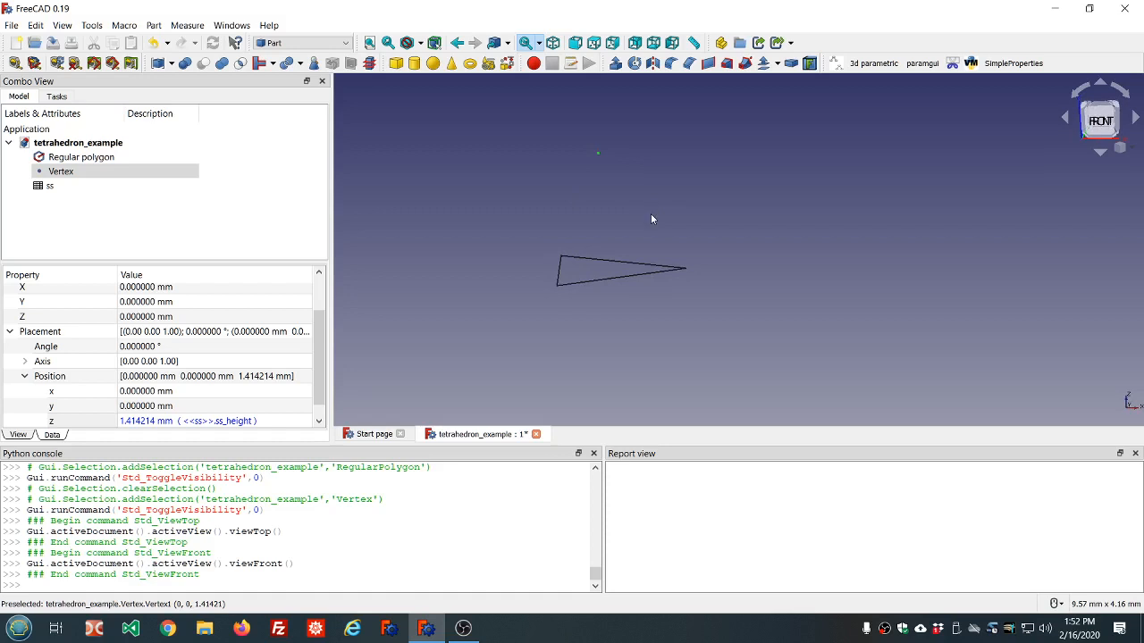
# Examine the height and side length formulas in the ss spreadsheet and the Regular polygon's circumradius expression.
pyautogui.doubleClick(44, 189)
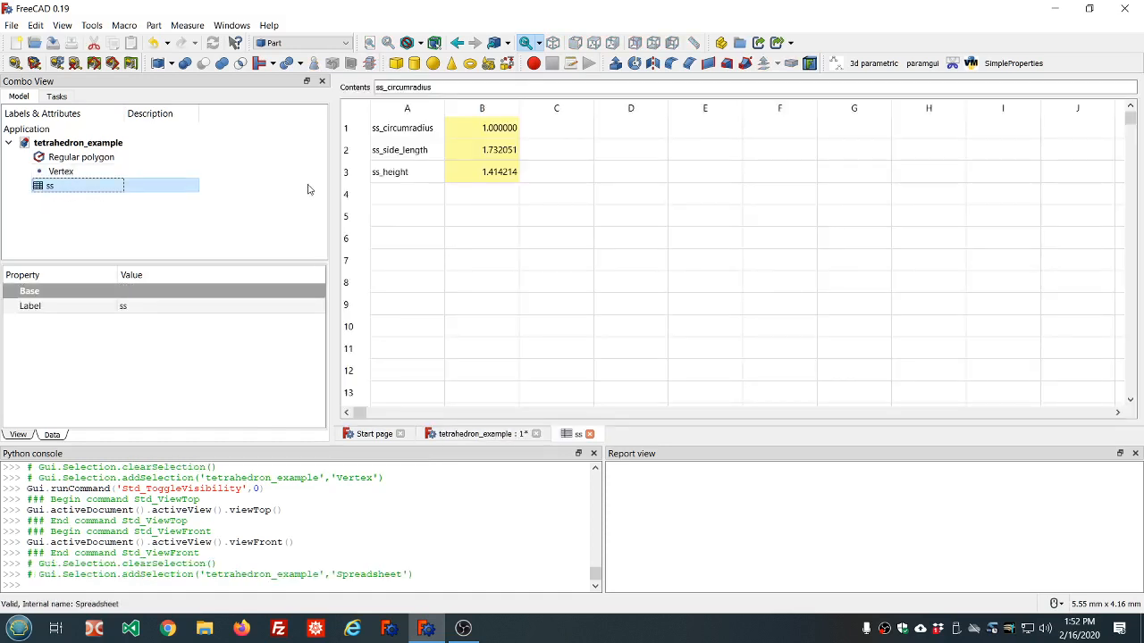
pyautogui.click(490, 174)
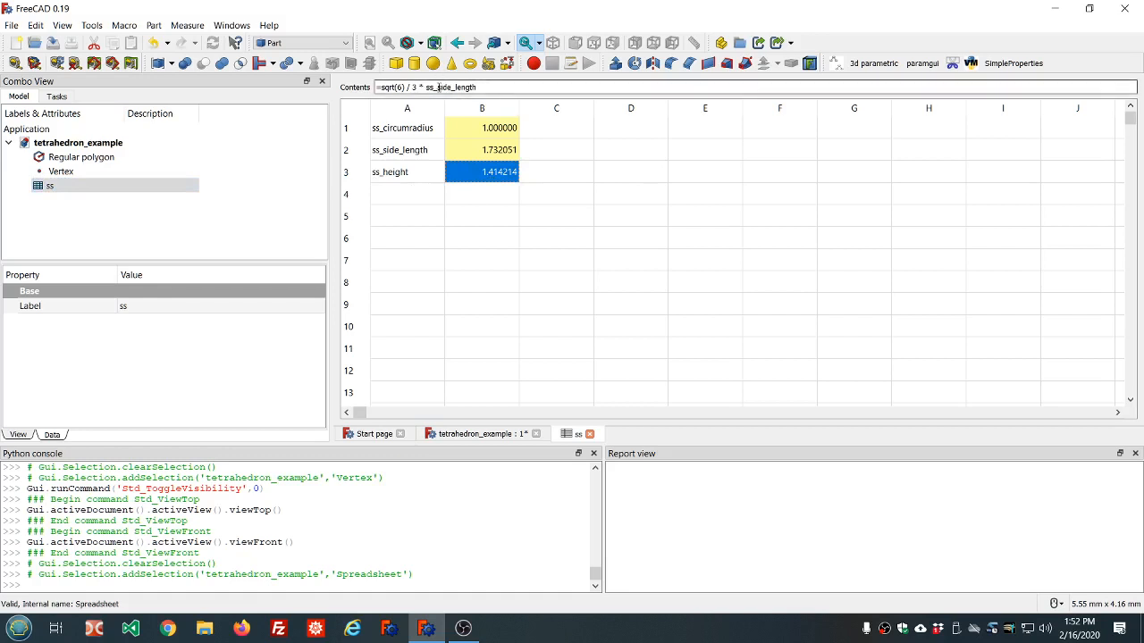
pyautogui.click(485, 150)
pyautogui.click(400, 88)
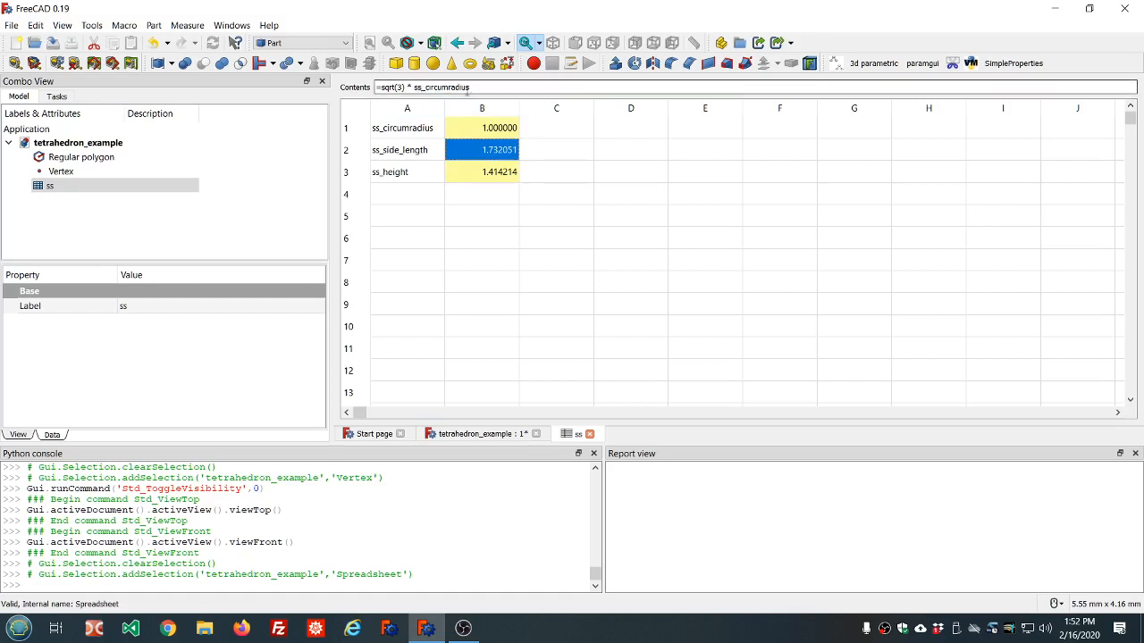
pyautogui.click(115, 158)
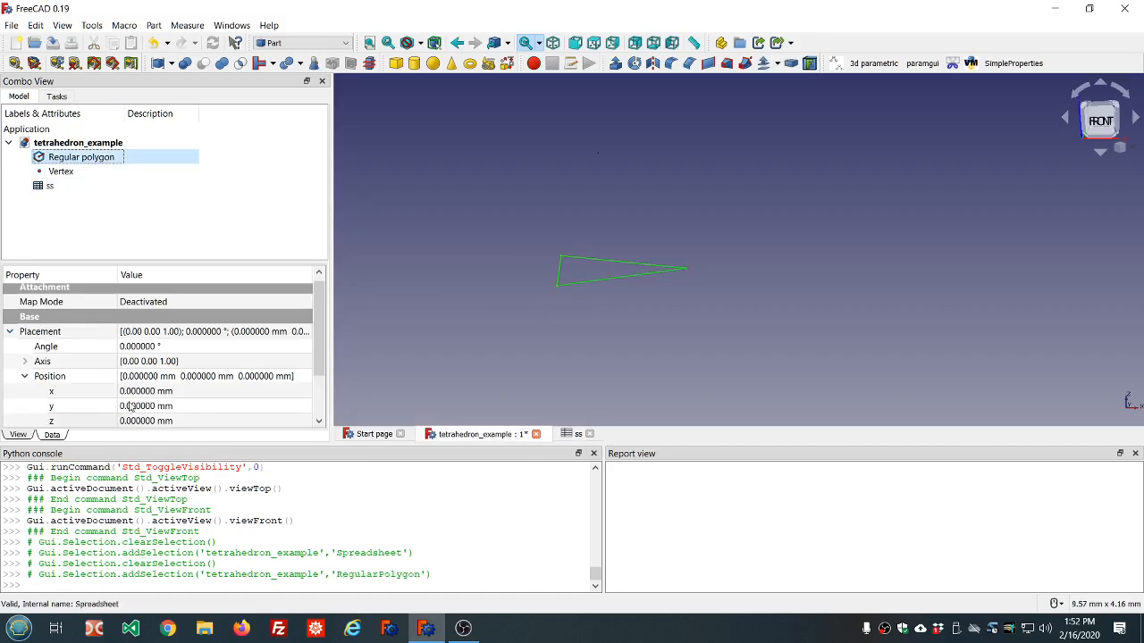
pyautogui.scroll(-2, 300, 379)
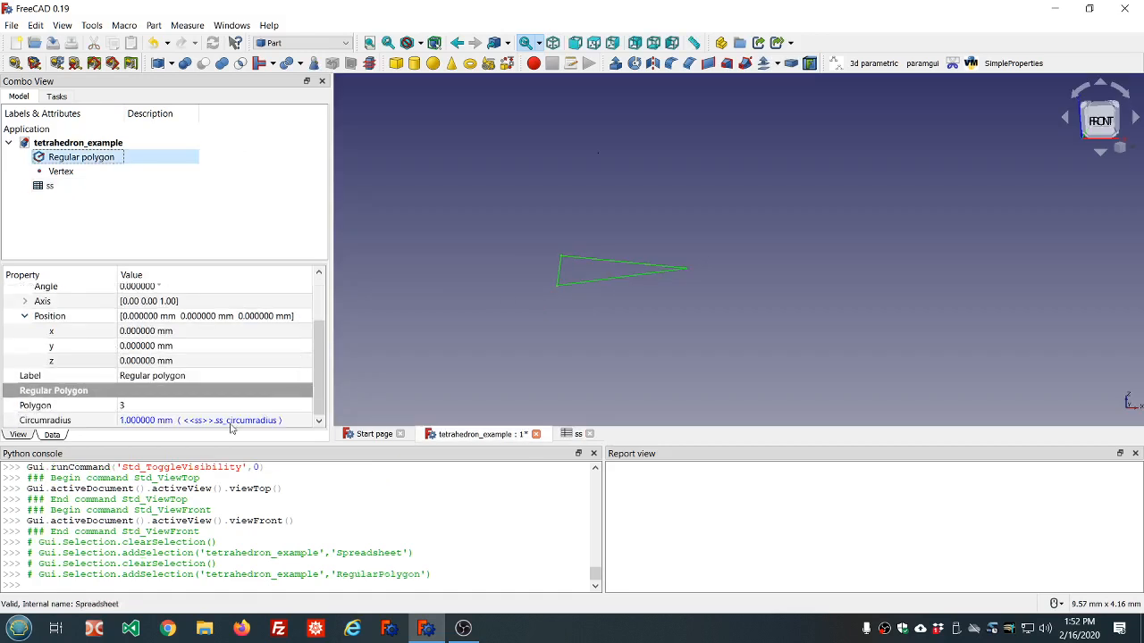
# Review how the ss_height formula in the ss spreadsheet depends on ss_side_length, and check the side length formula again.
pyautogui.doubleClick(50, 186)
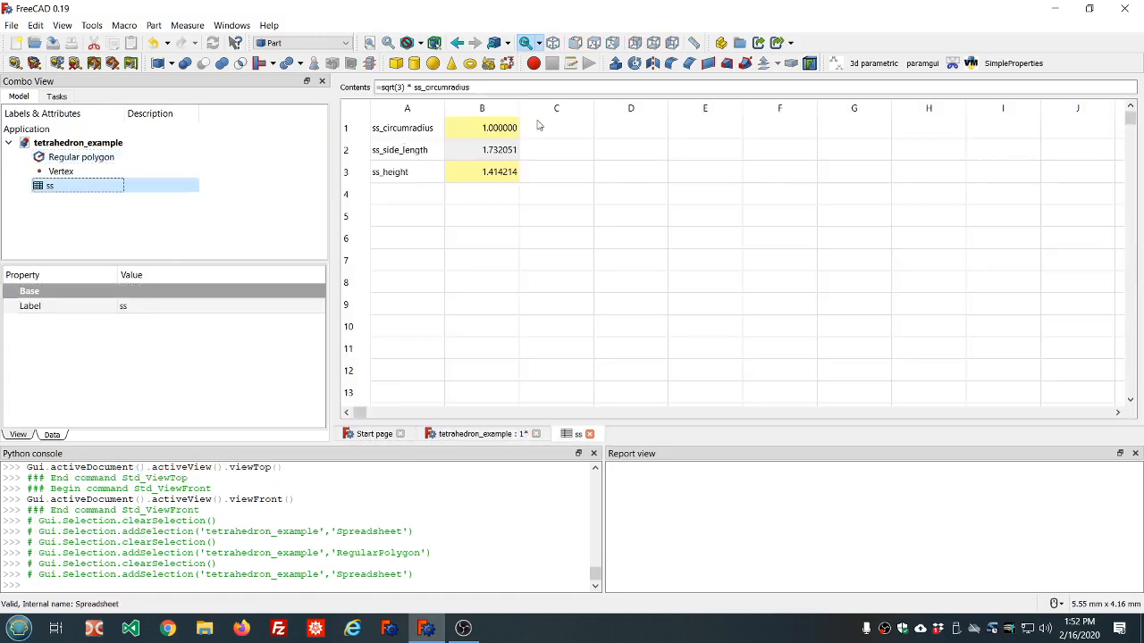
pyautogui.click(515, 174)
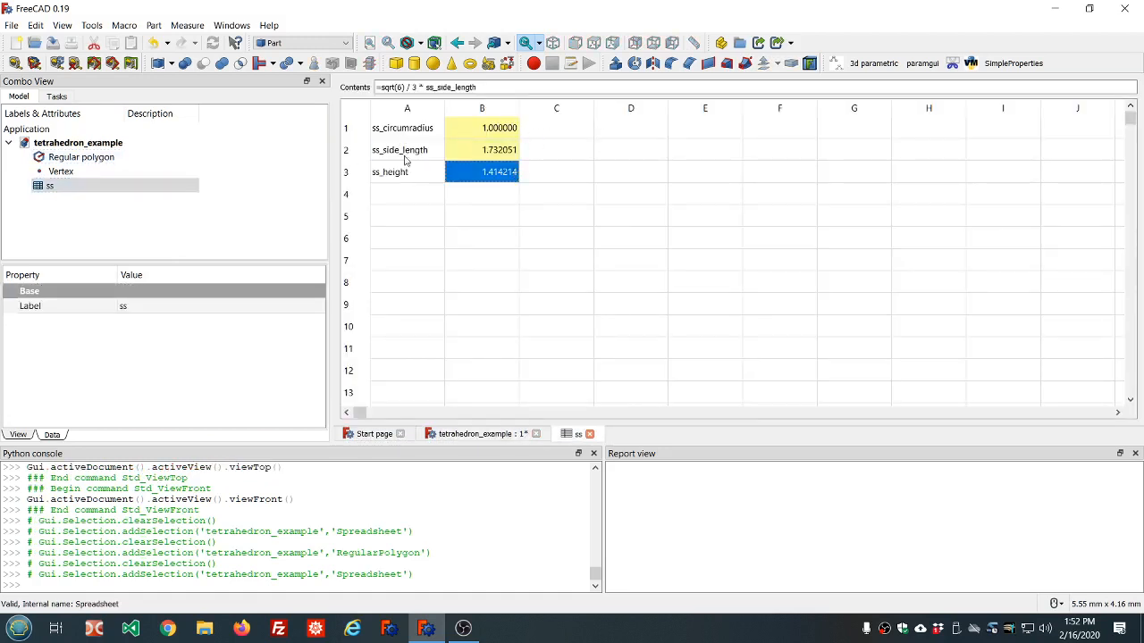
pyautogui.click(408, 89)
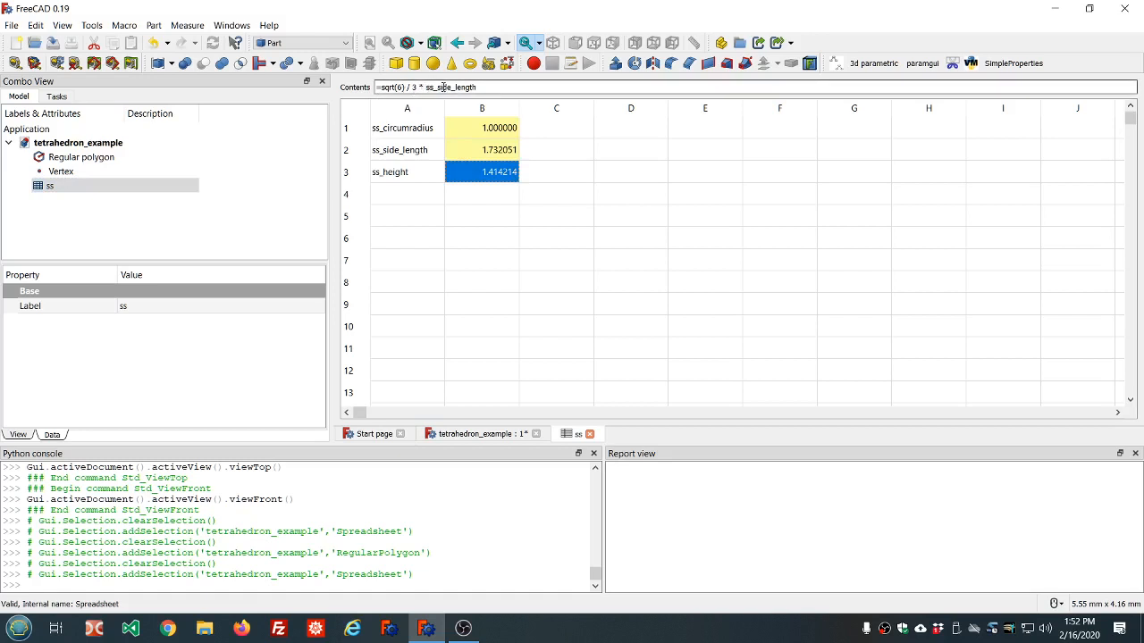
pyautogui.click(474, 153)
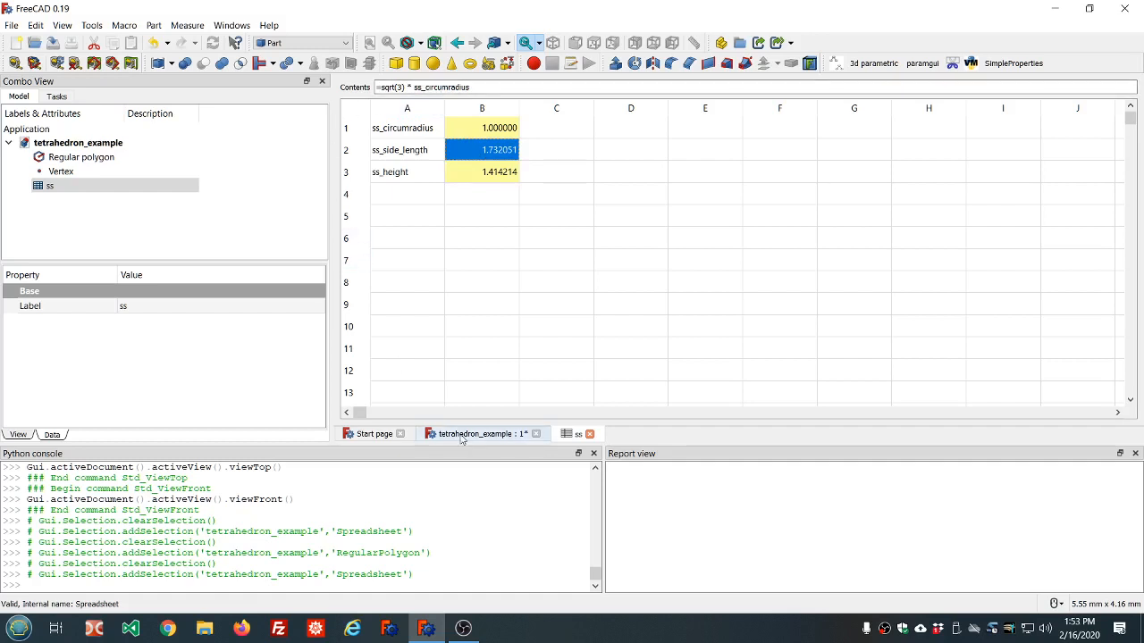
# Inspect the expression that drives the Vertex's z position.
pyautogui.click(96, 157)
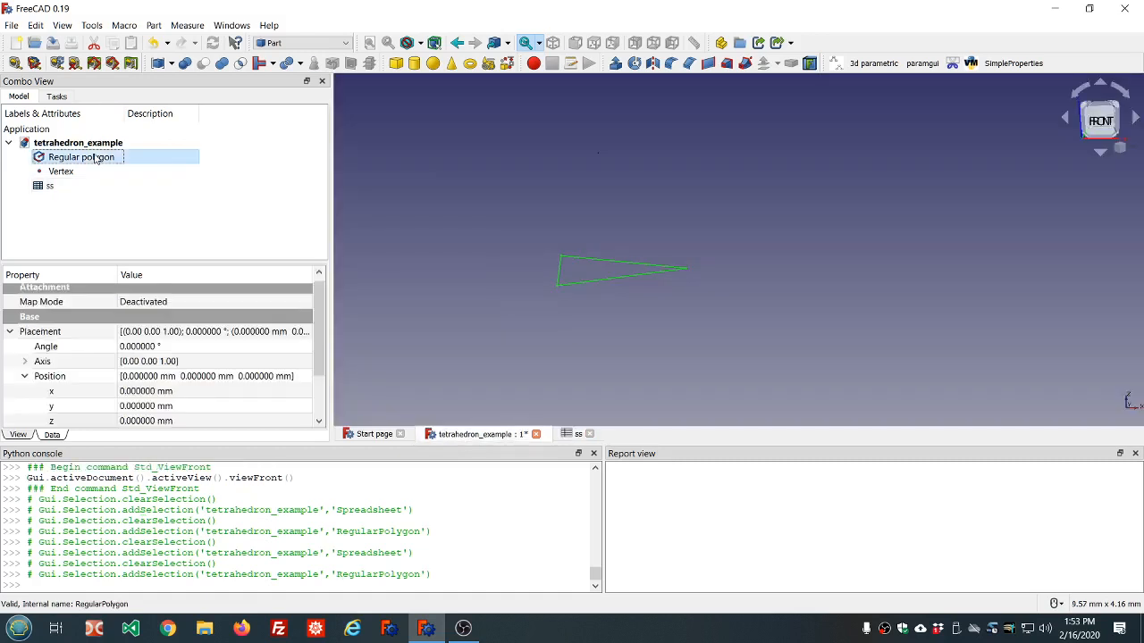
pyautogui.click(63, 171)
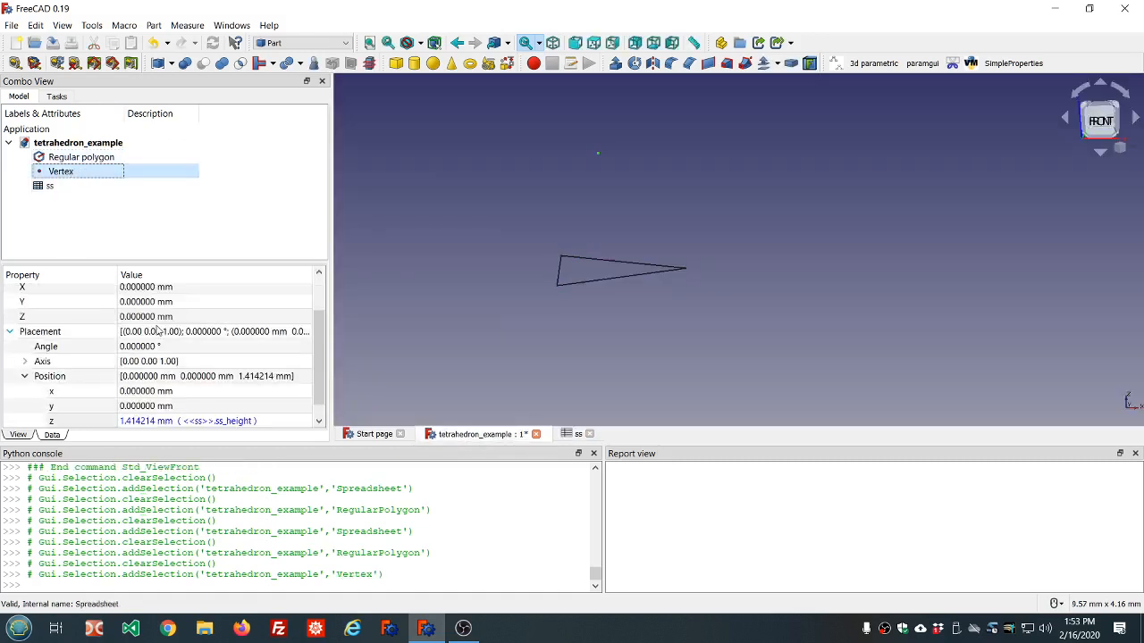
pyautogui.scroll(-1, 156, 331)
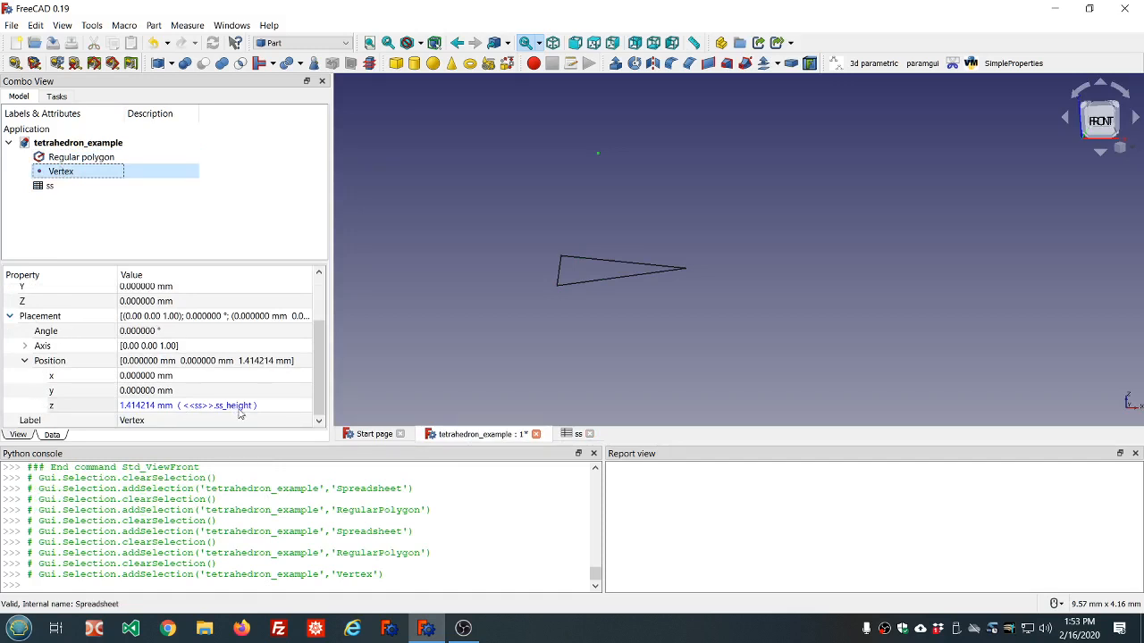
# Loft the Vertex and the Regular polygon, in that order, with Create solid enabled.
pyautogui.click(297, 172)
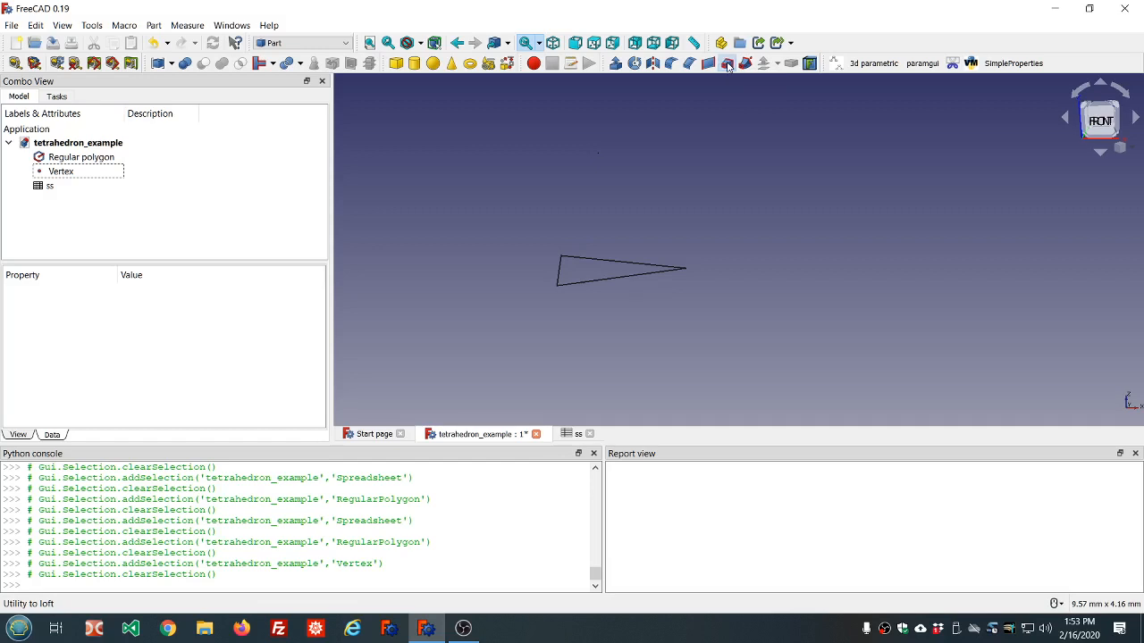
pyautogui.click(727, 64)
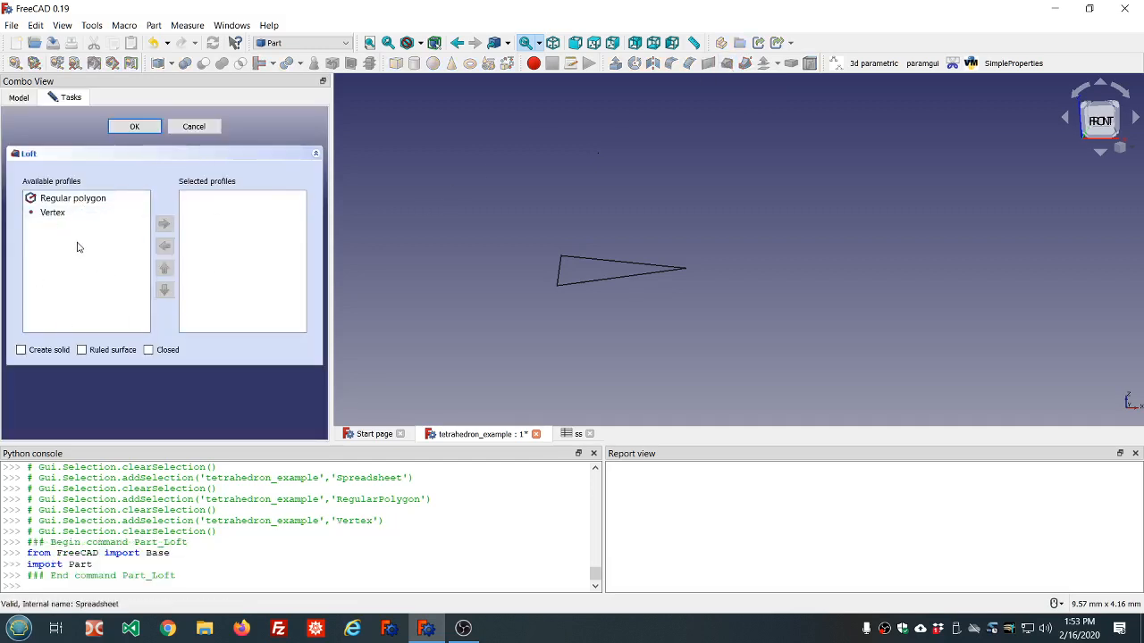
pyautogui.click(65, 200)
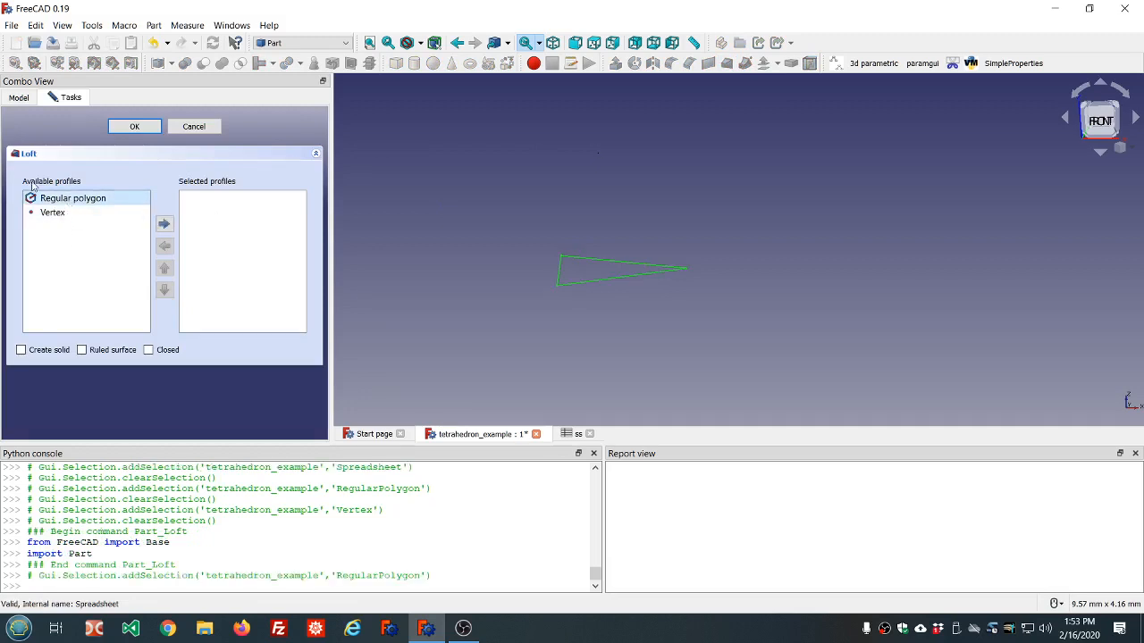
pyautogui.click(164, 225)
pyautogui.click(71, 200)
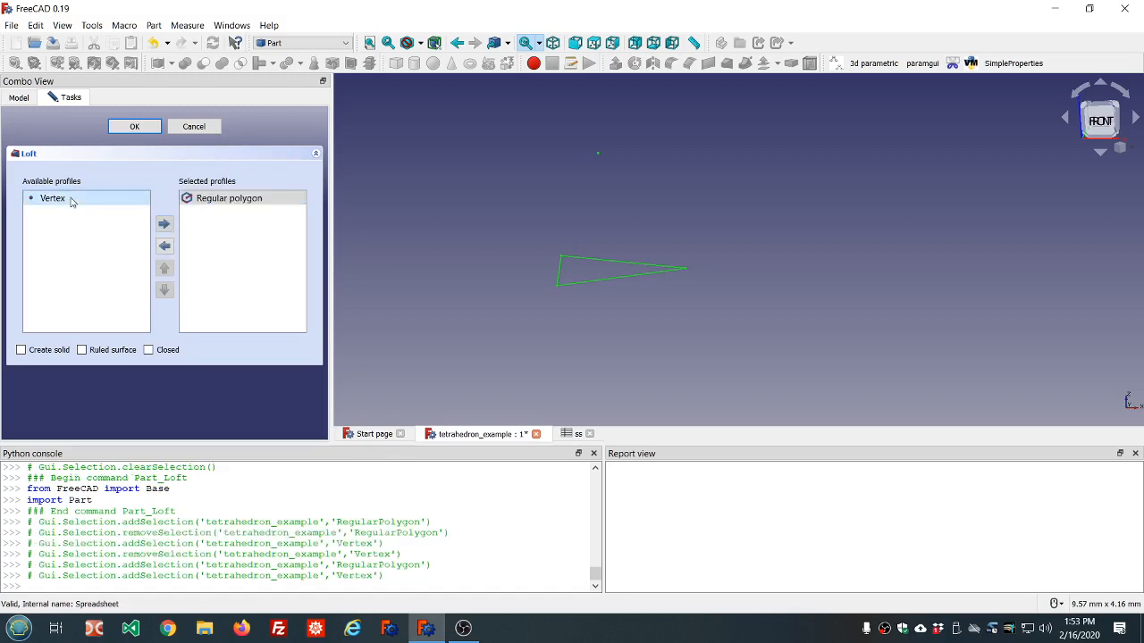
pyautogui.doubleClick(71, 200)
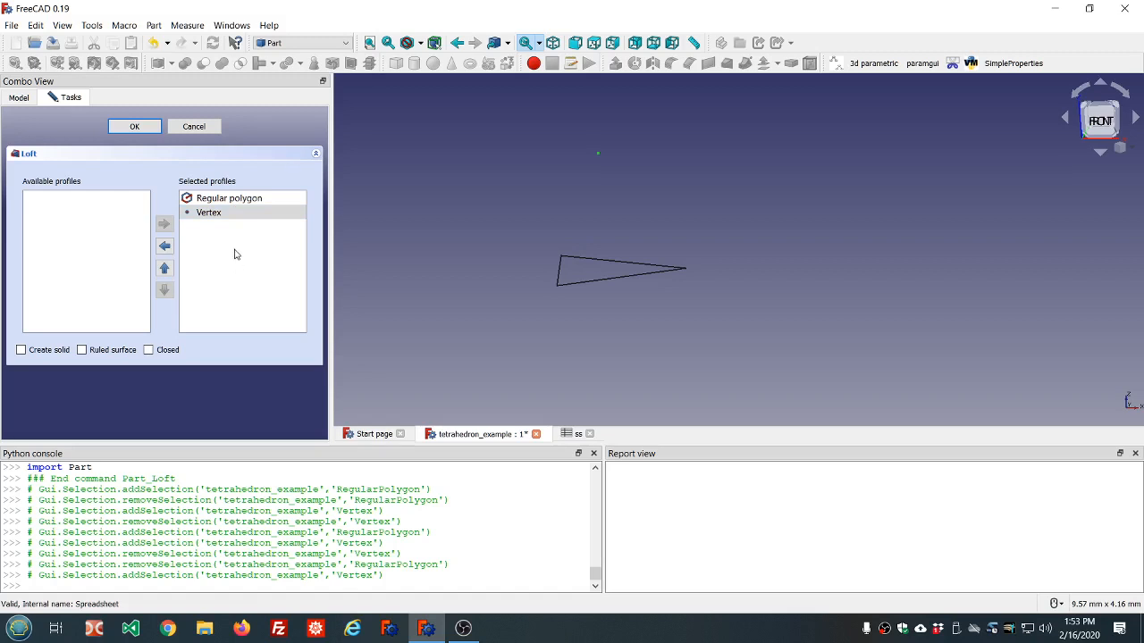
pyautogui.doubleClick(234, 199)
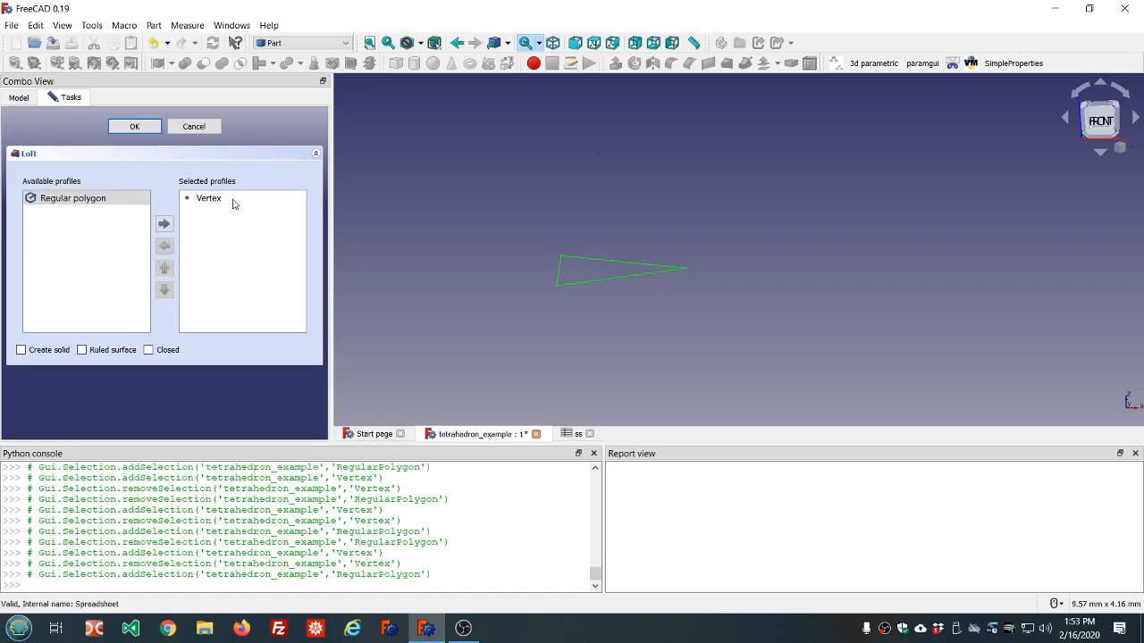
pyautogui.doubleClick(60, 200)
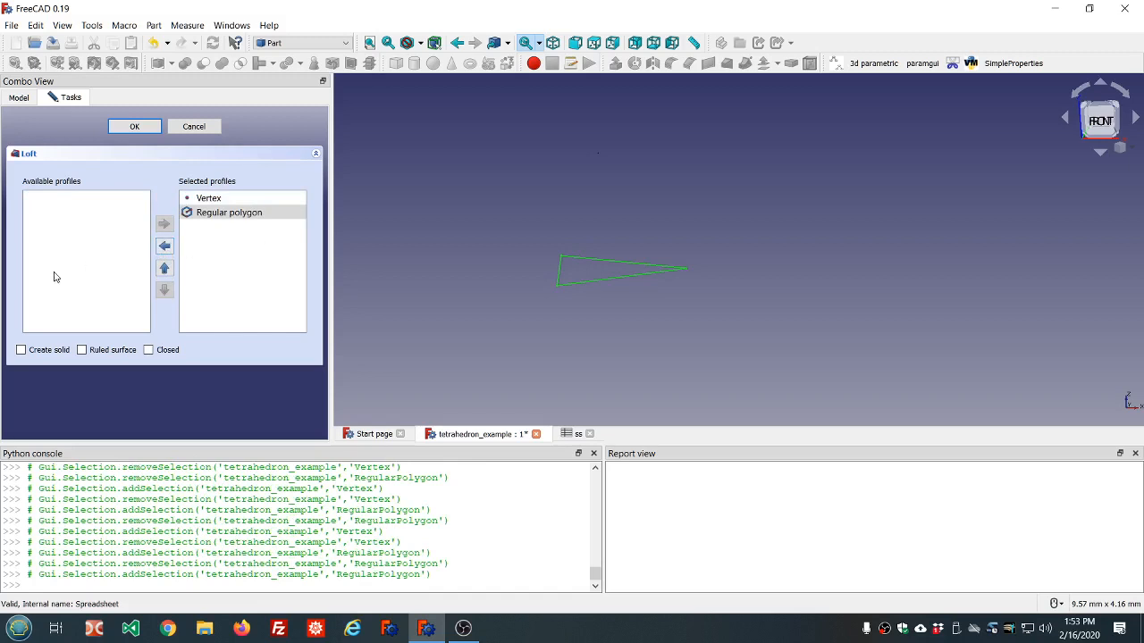
pyautogui.click(21, 350)
pyautogui.click(134, 126)
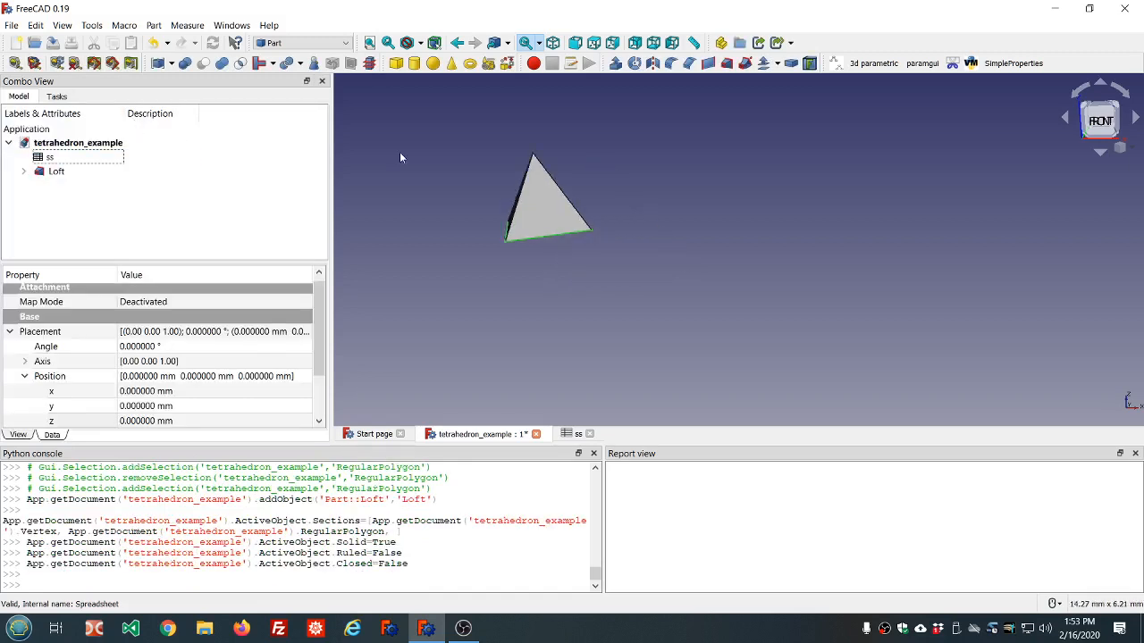
# Set the Polygon property of the loft's Regular polygon to 4 and inspect the resulting pyramid.
pyautogui.scroll(3, 473, 149)
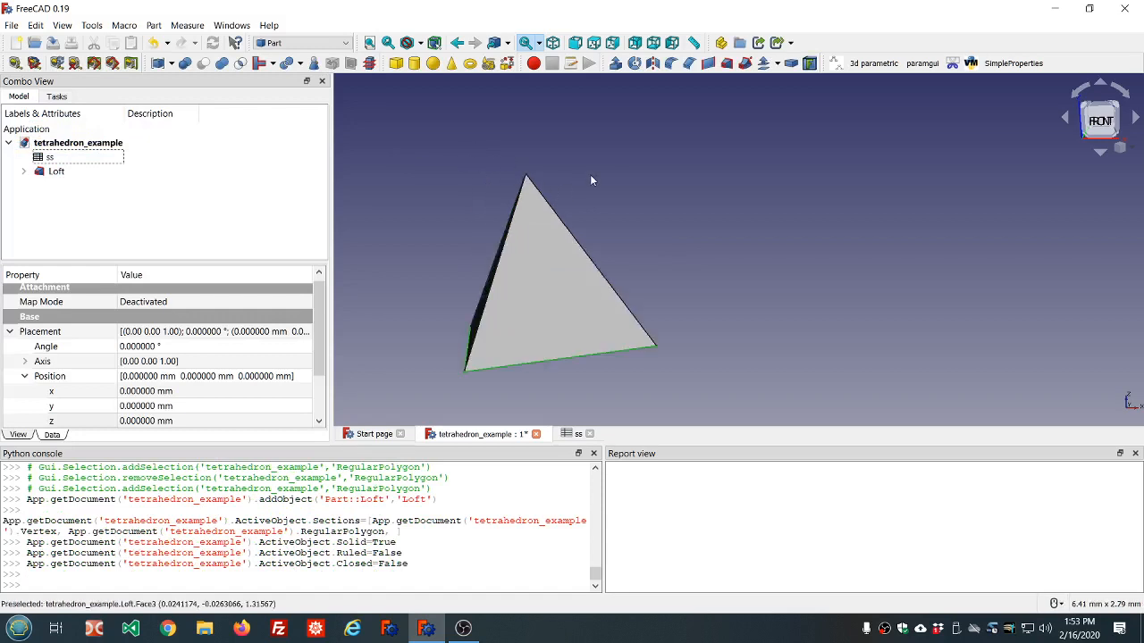
pyautogui.moveTo(590, 179); pyautogui.dragTo(616, 176, button='middle')
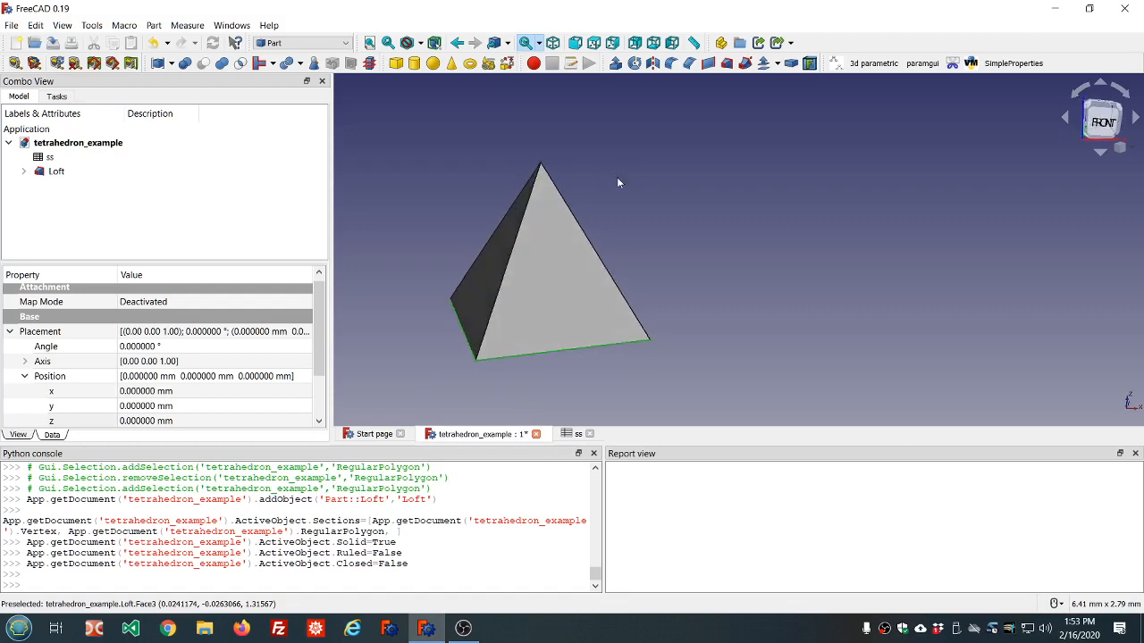
pyautogui.click(23, 170)
pyautogui.click(92, 202)
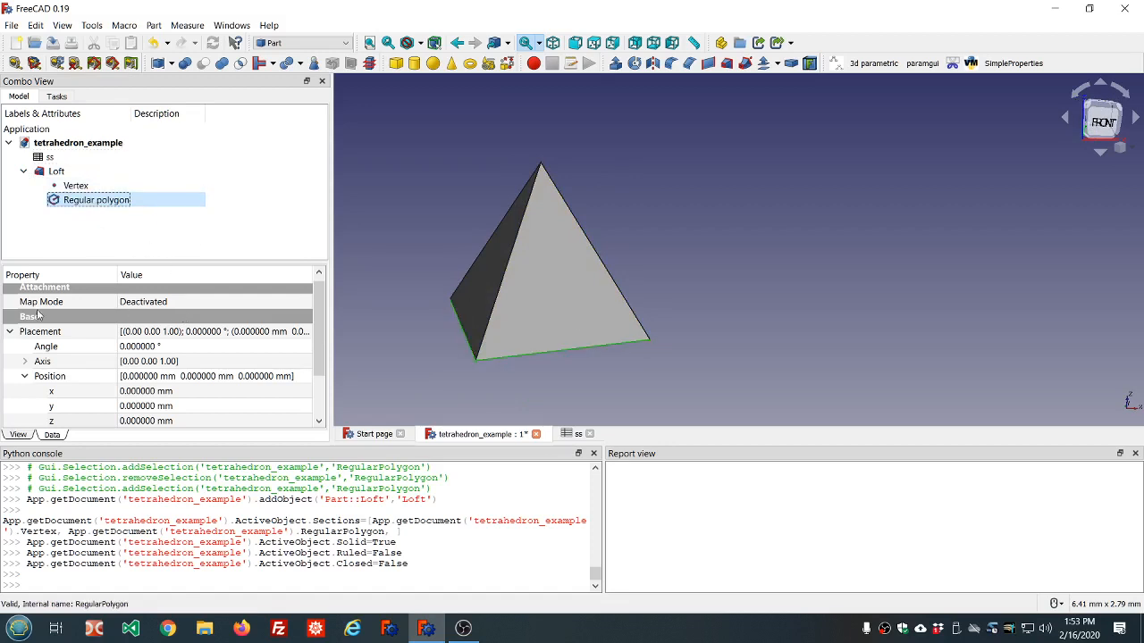
pyautogui.click(10, 331)
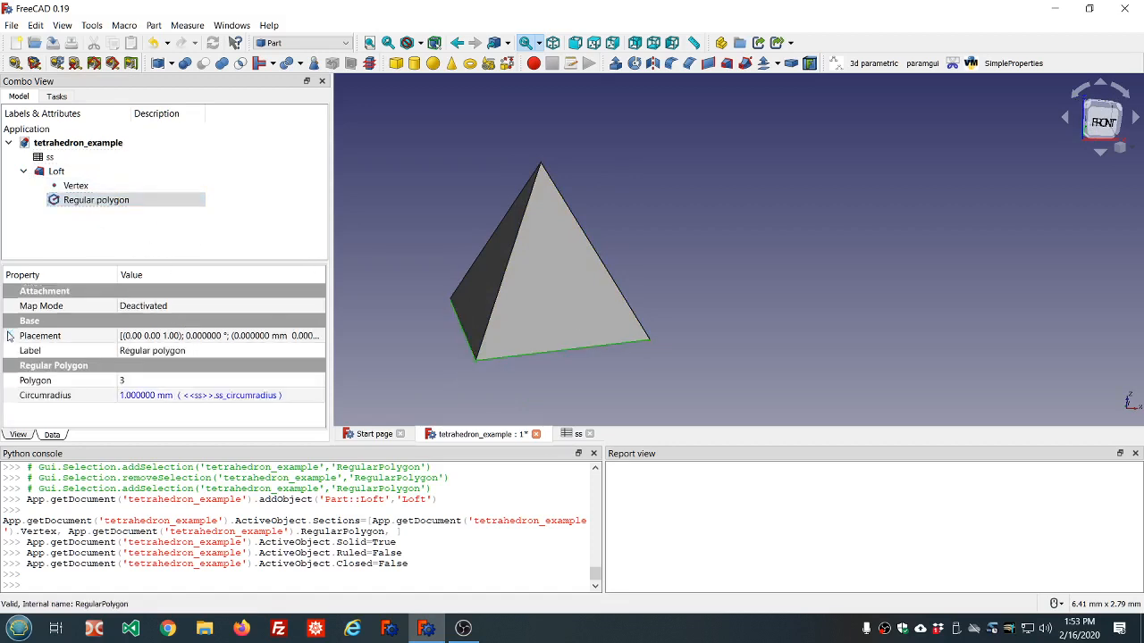
pyautogui.click(176, 384)
pyautogui.write('4')
pyautogui.click(226, 251)
pyautogui.click(229, 251)
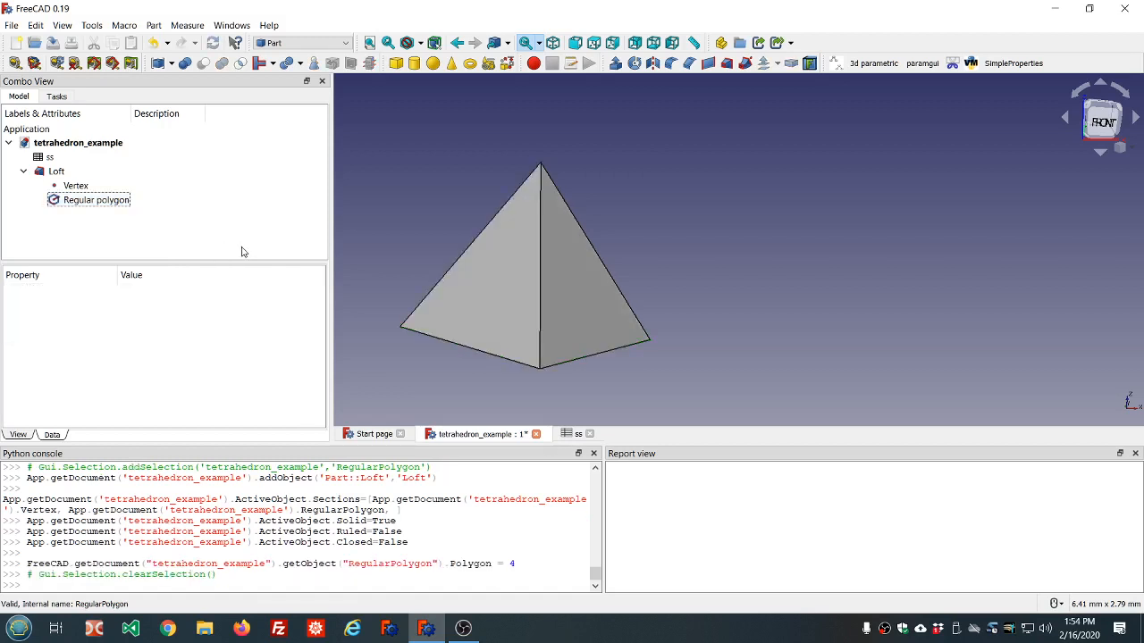
pyautogui.moveTo(684, 280); pyautogui.dragTo(484, 274, button='middle')
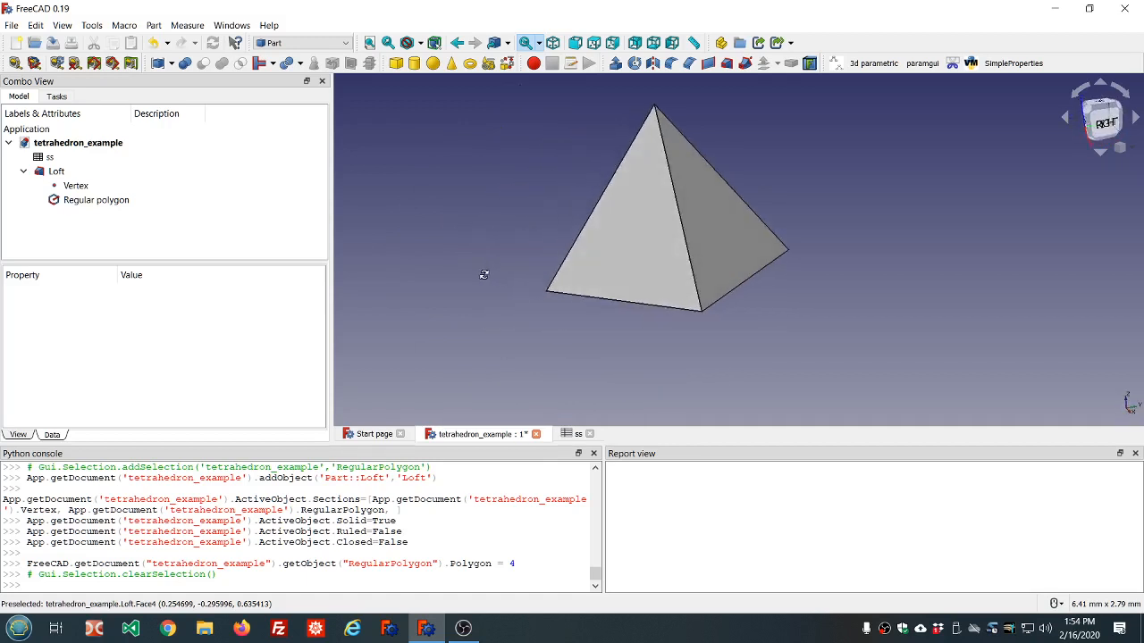
# Close the tetrahedron_example document, discarding its changes, and create a new empty document.
pyautogui.click(536, 434)
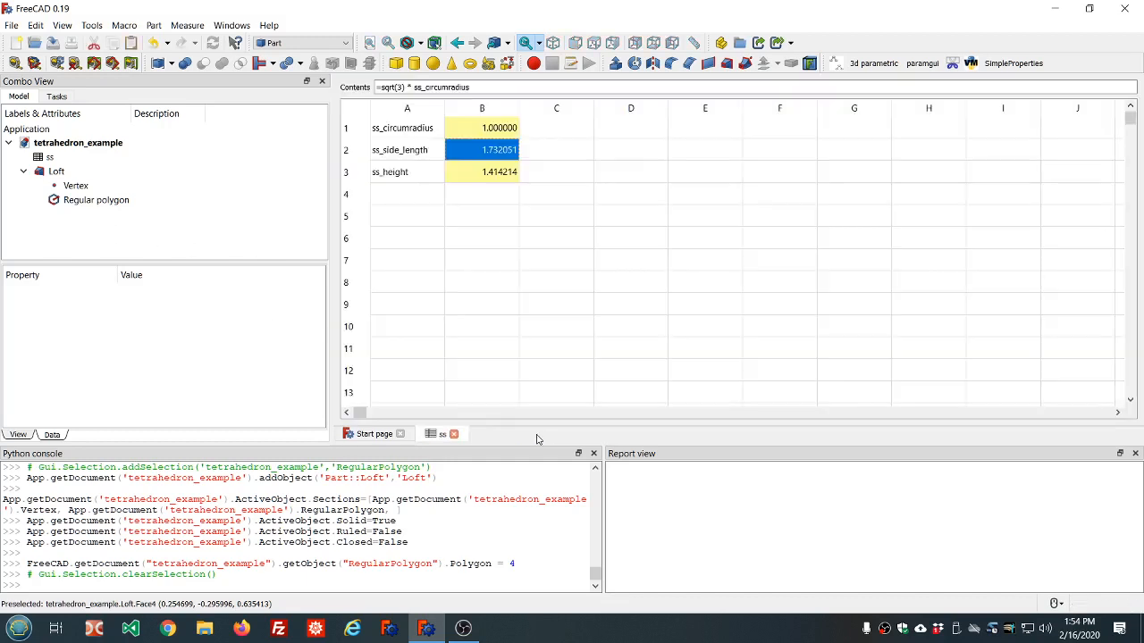
pyautogui.click(453, 434)
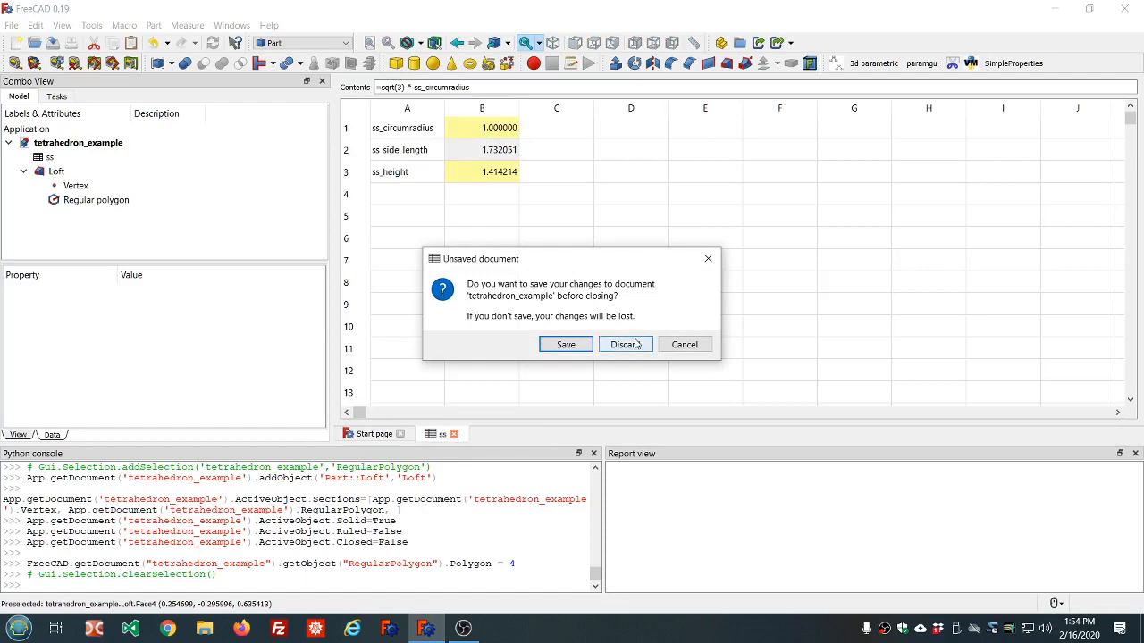
pyautogui.click(625, 343)
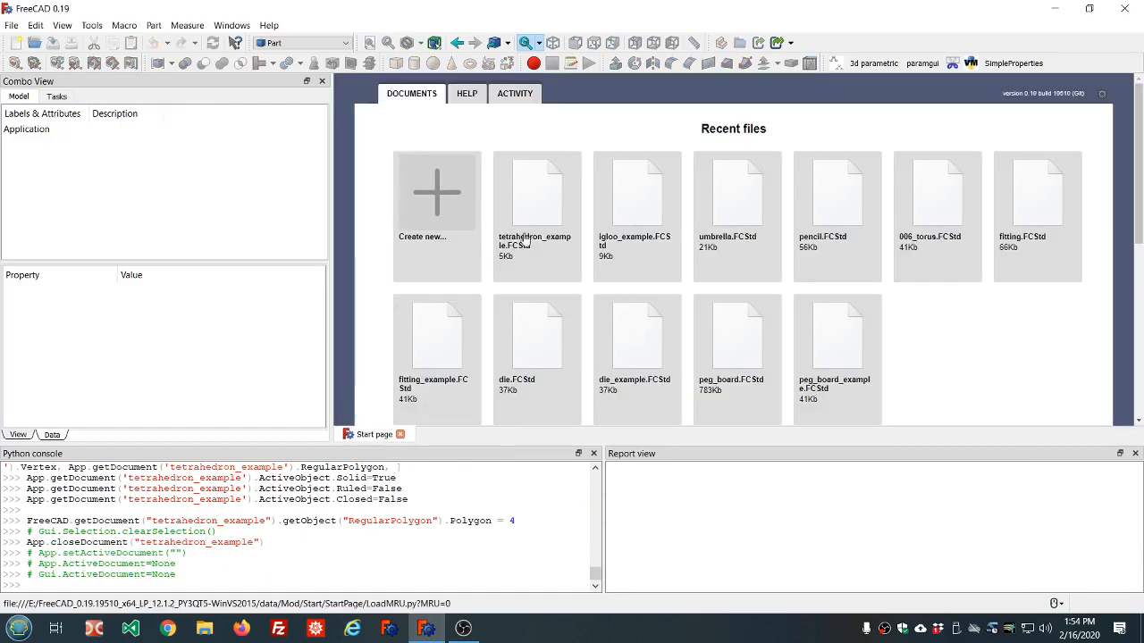
pyautogui.click(439, 191)
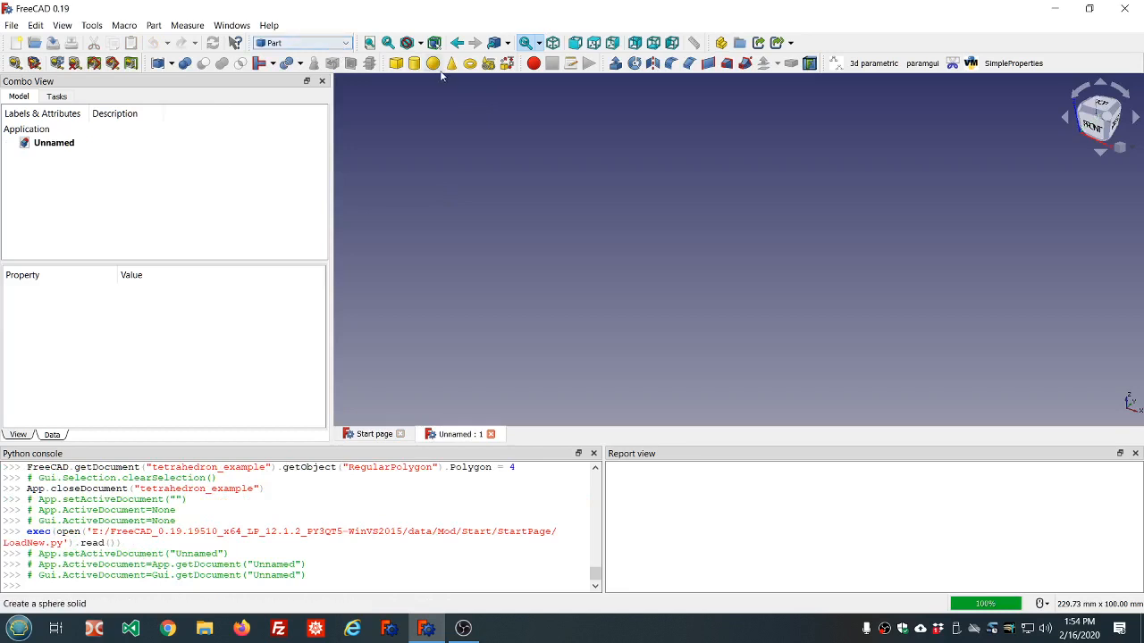
# Create a Plane primitive 10 mm long and 10 mm wide, plus a Point primitive at the origin.
pyautogui.click(489, 64)
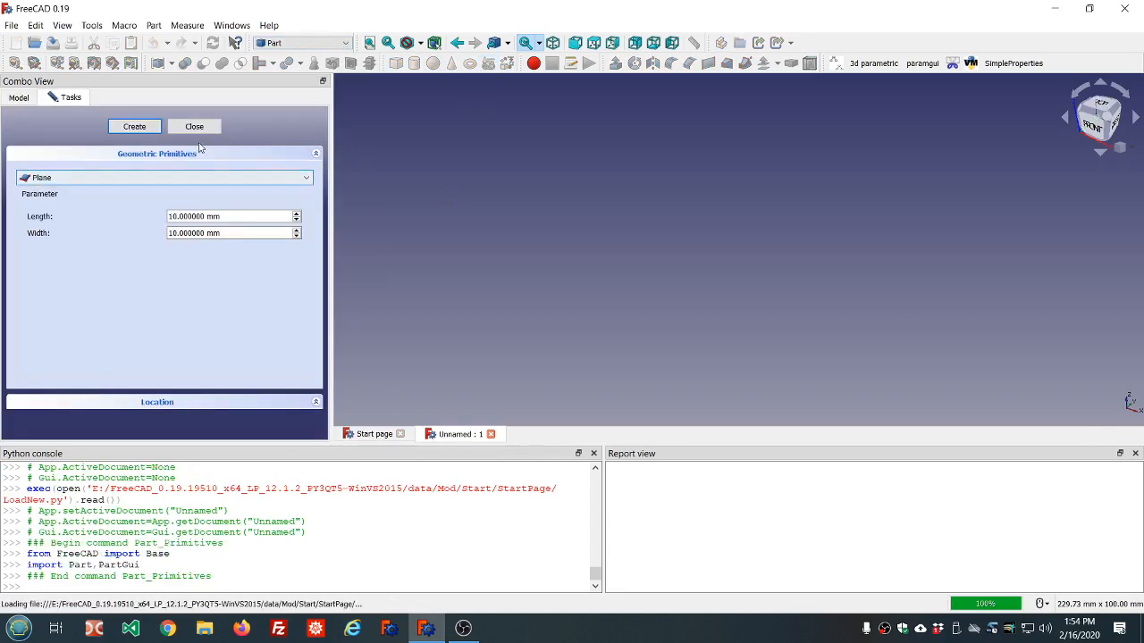
pyautogui.click(134, 126)
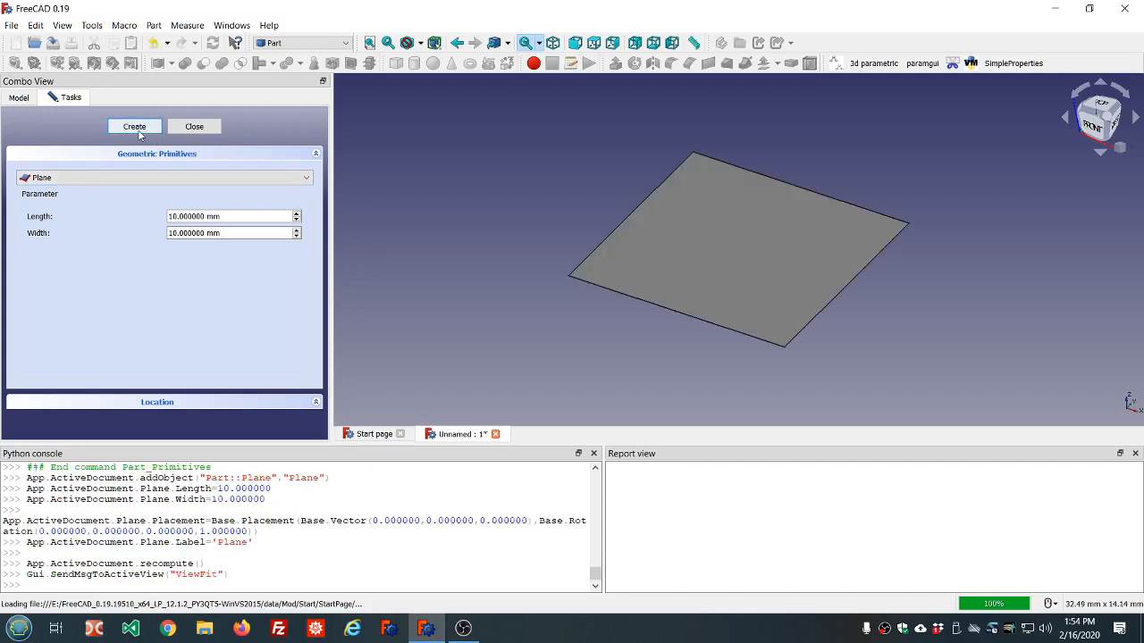
pyautogui.click(295, 178)
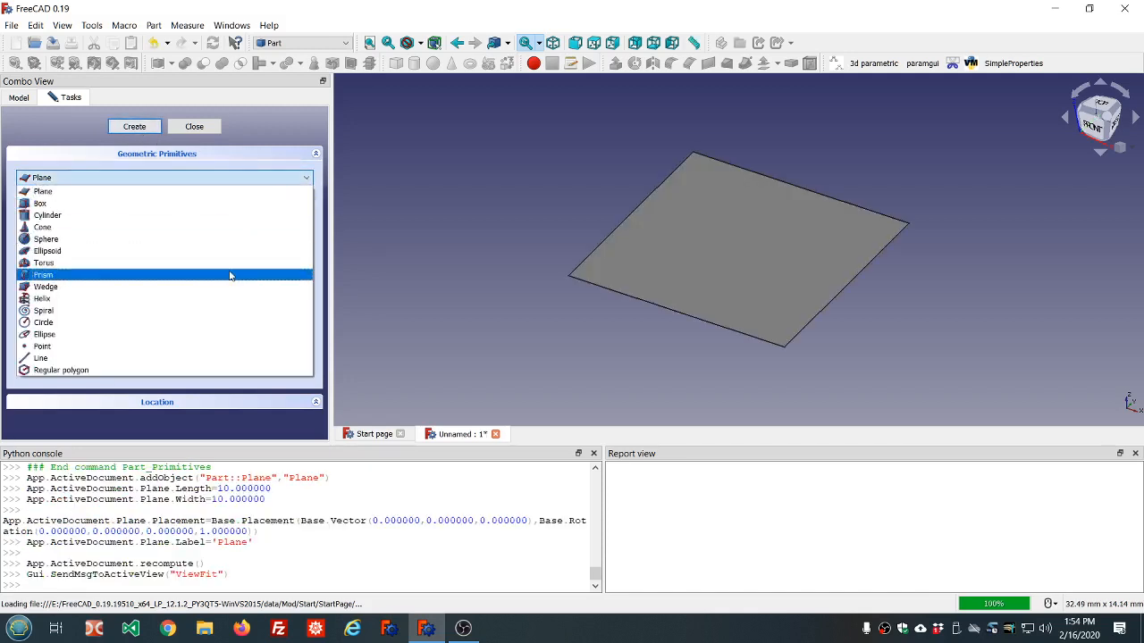
pyautogui.click(136, 327)
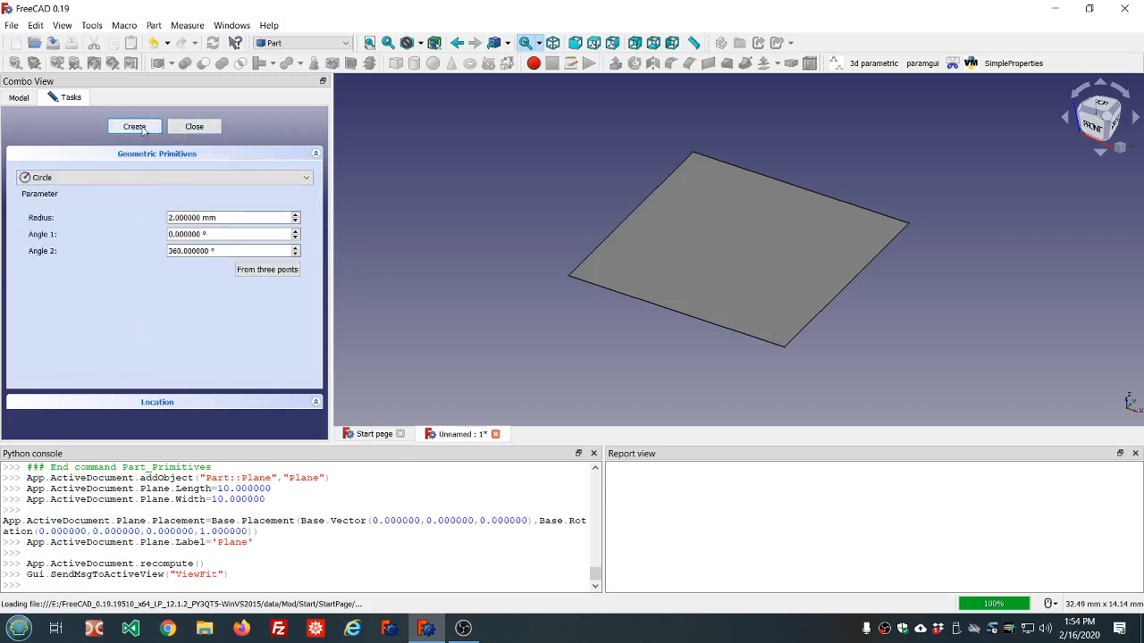
pyautogui.click(308, 178)
pyautogui.click(127, 349)
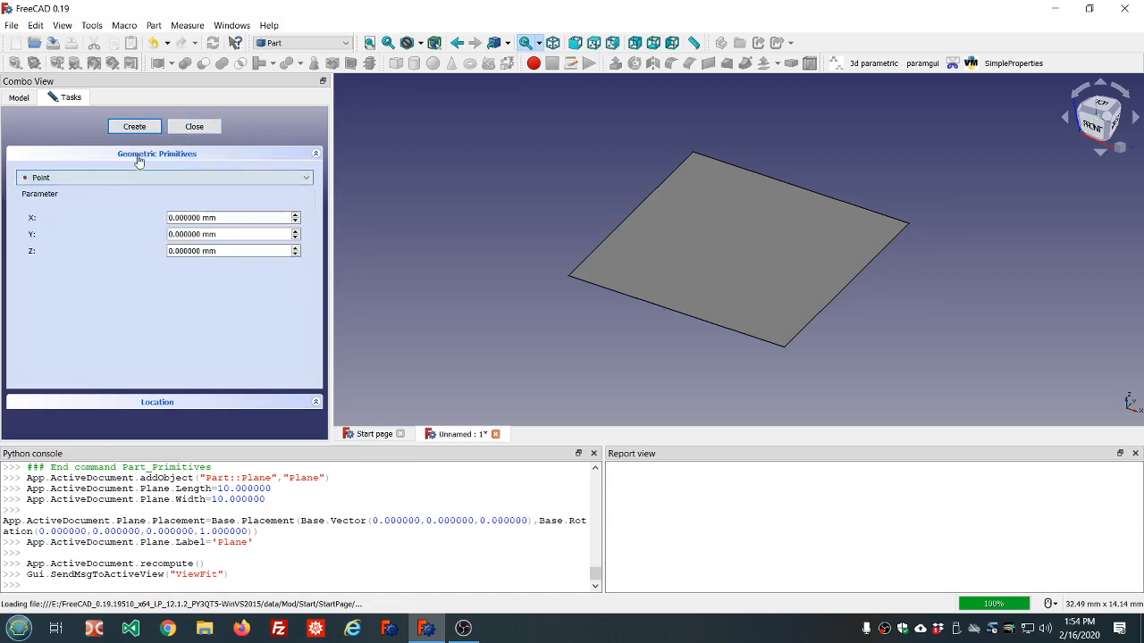
pyautogui.click(134, 127)
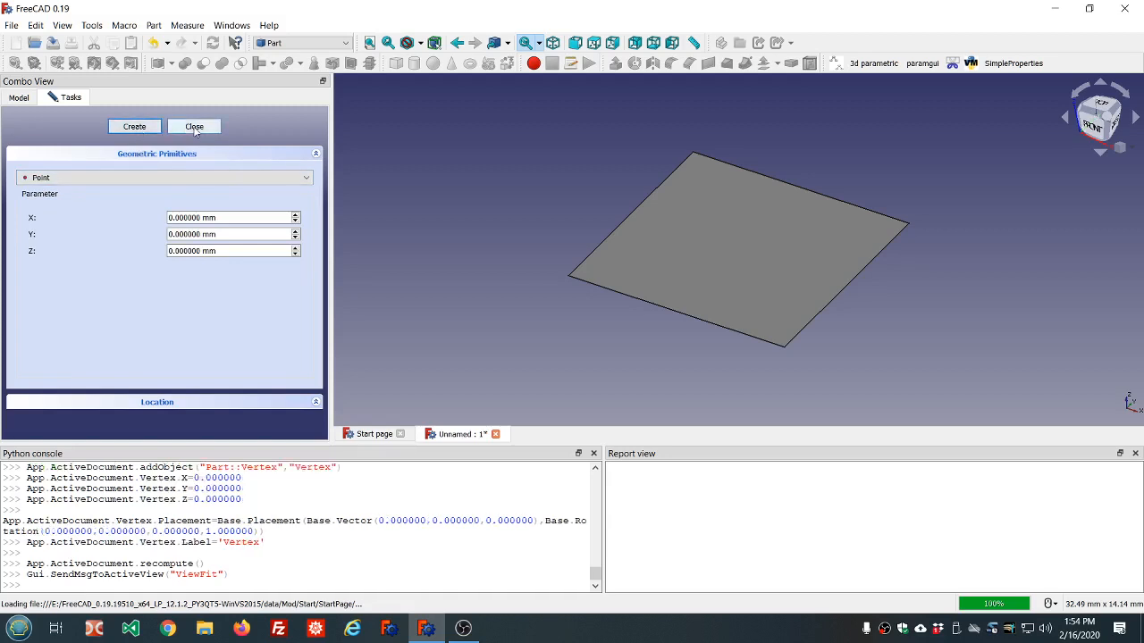
# Create a full Circle primitive with a 2 mm radius and finish adding primitives.
pyautogui.scroll(-4, 608, 195)
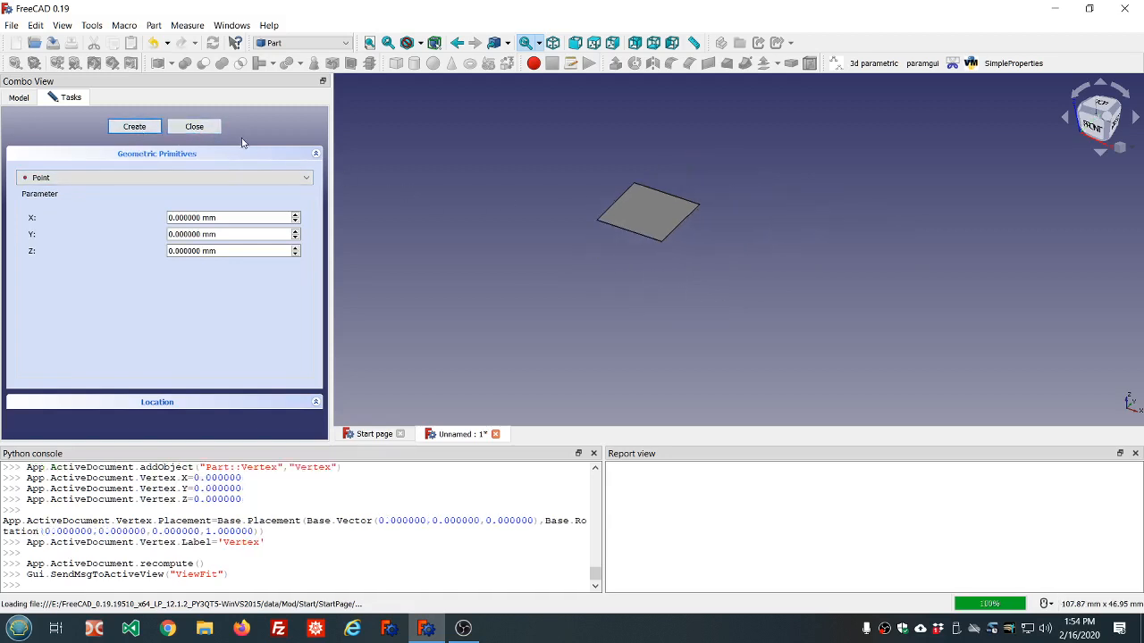
pyautogui.click(297, 179)
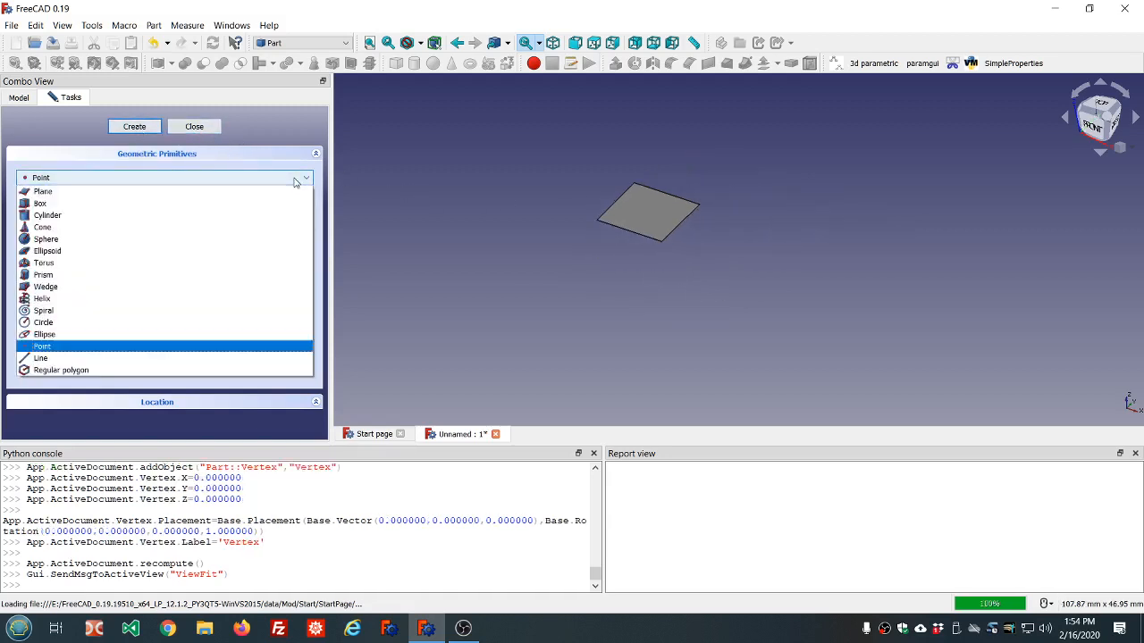
pyautogui.click(183, 322)
pyautogui.click(134, 127)
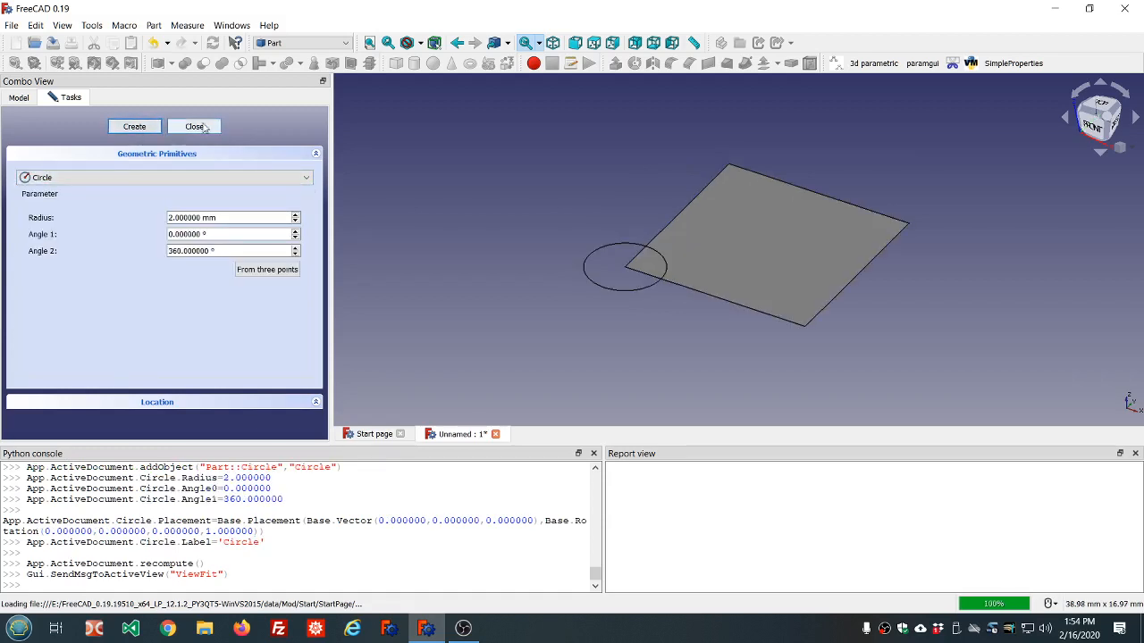
pyautogui.click(195, 127)
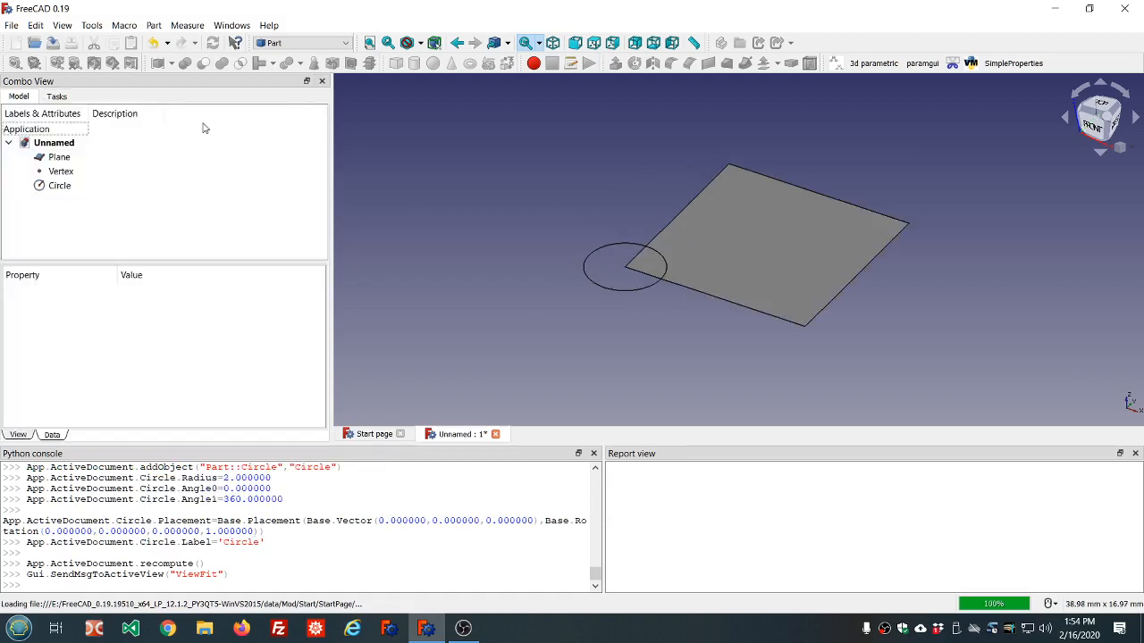
# Raise the Circle above the Plane by setting its placement's z position to 6 mm.
pyautogui.click(70, 174)
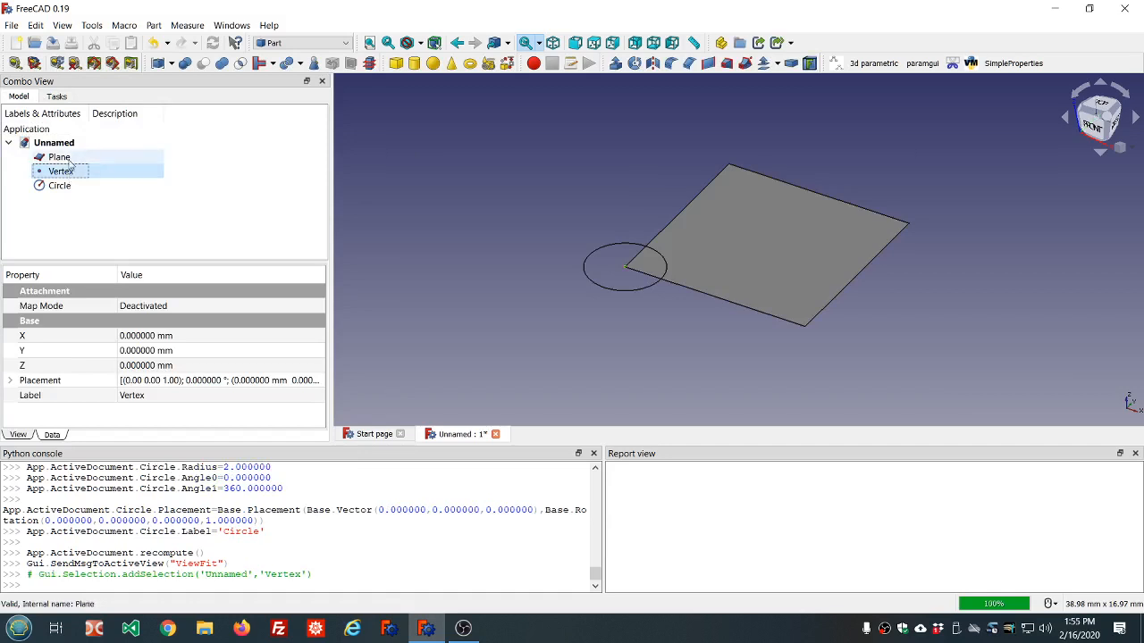
pyautogui.click(66, 159)
pyautogui.click(63, 189)
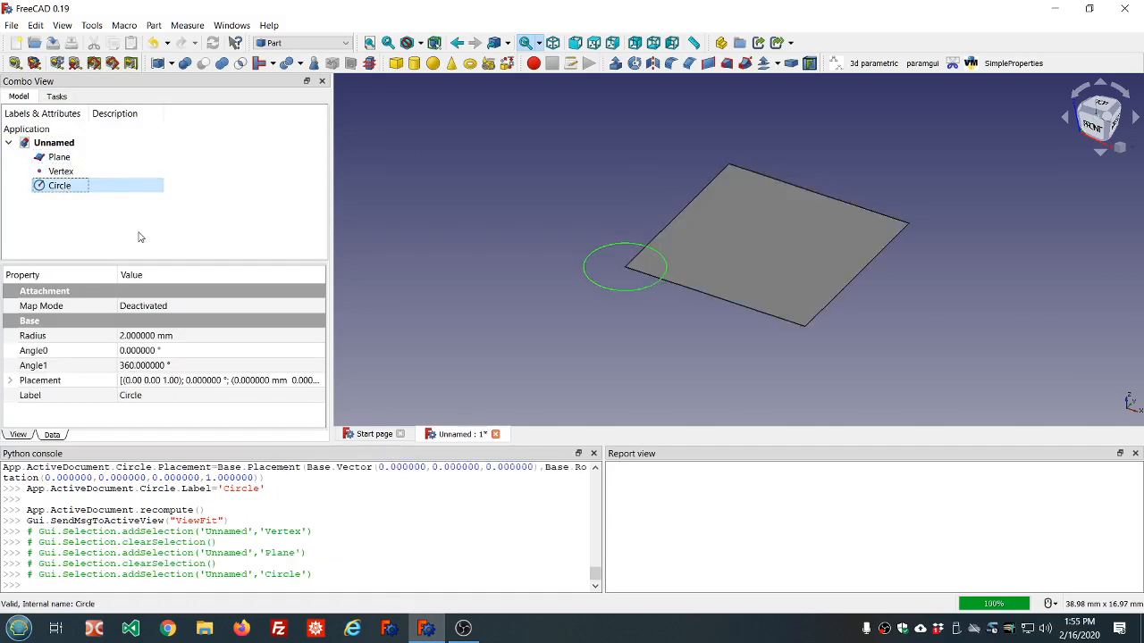
pyautogui.scroll(-2, 431, 216)
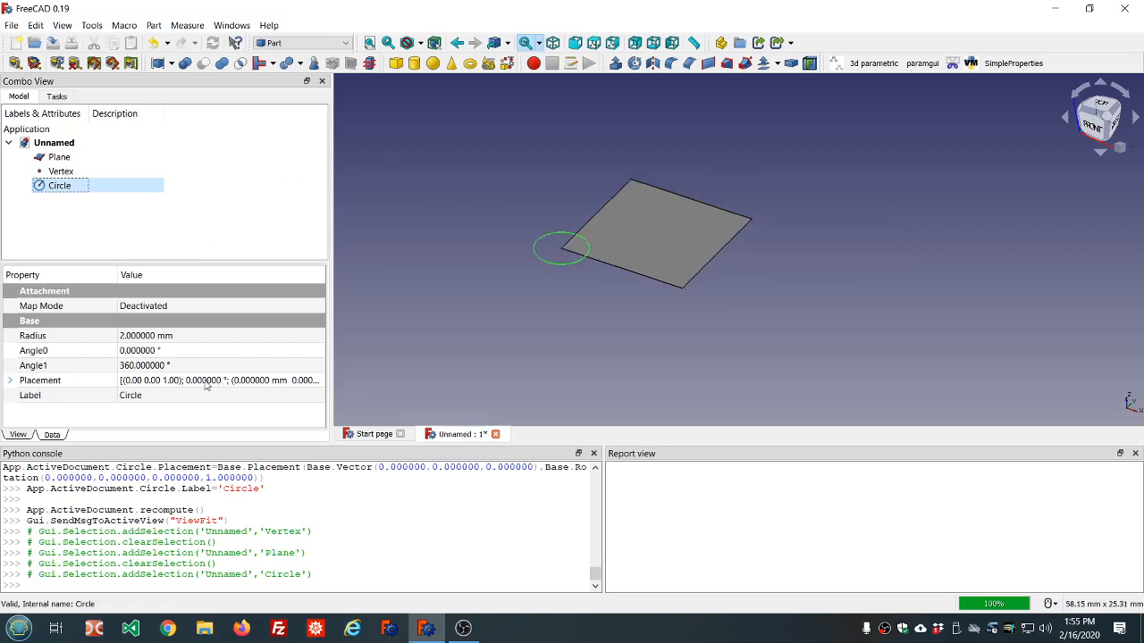
pyautogui.click(10, 381)
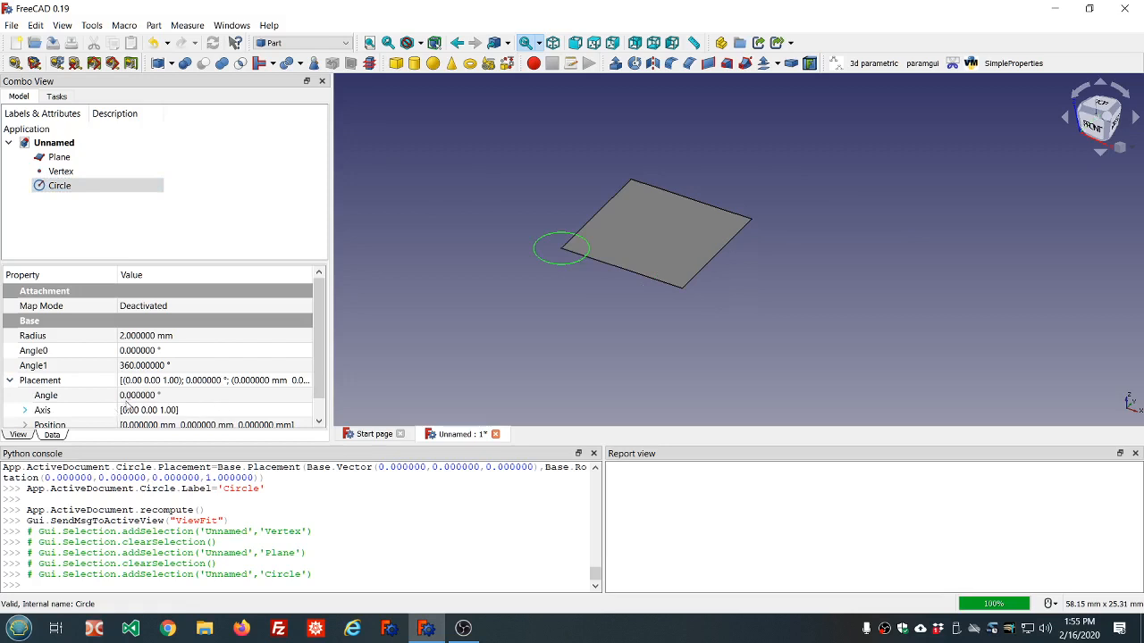
pyautogui.scroll(-1, 128, 406)
pyautogui.click(25, 405)
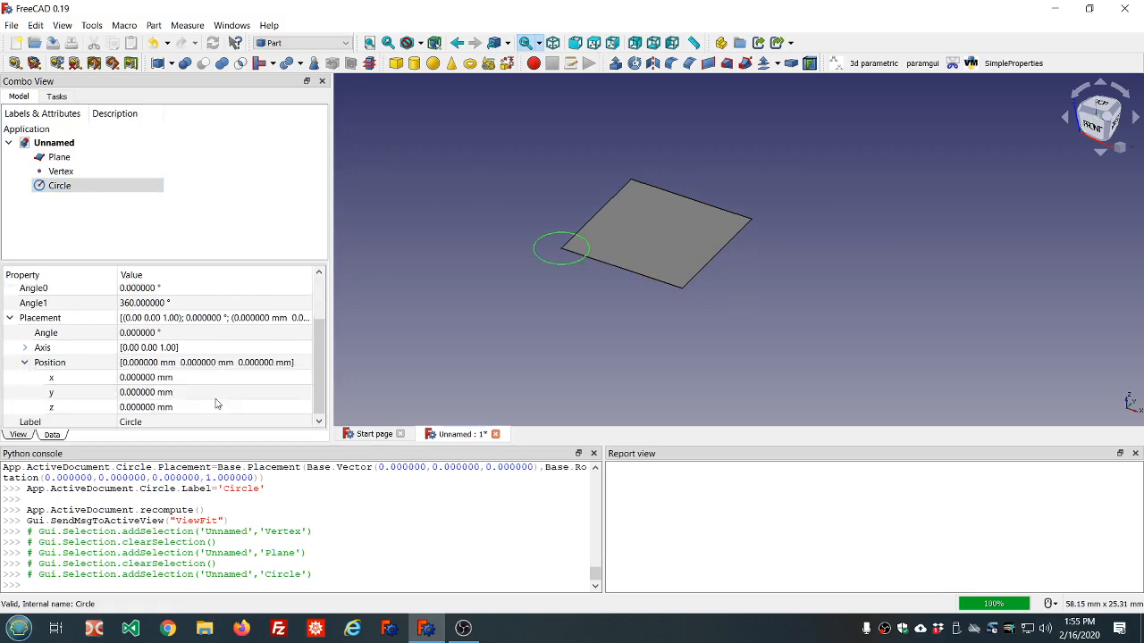
pyautogui.click(206, 405)
pyautogui.scroll(3, 205, 402)
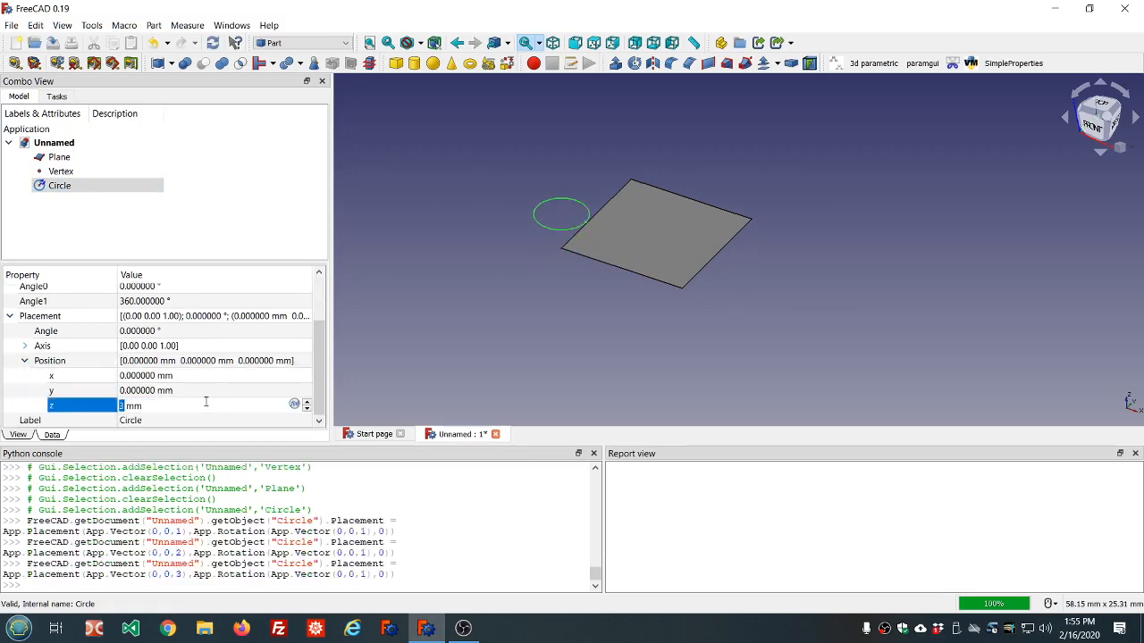
pyautogui.scroll(3, 205, 402)
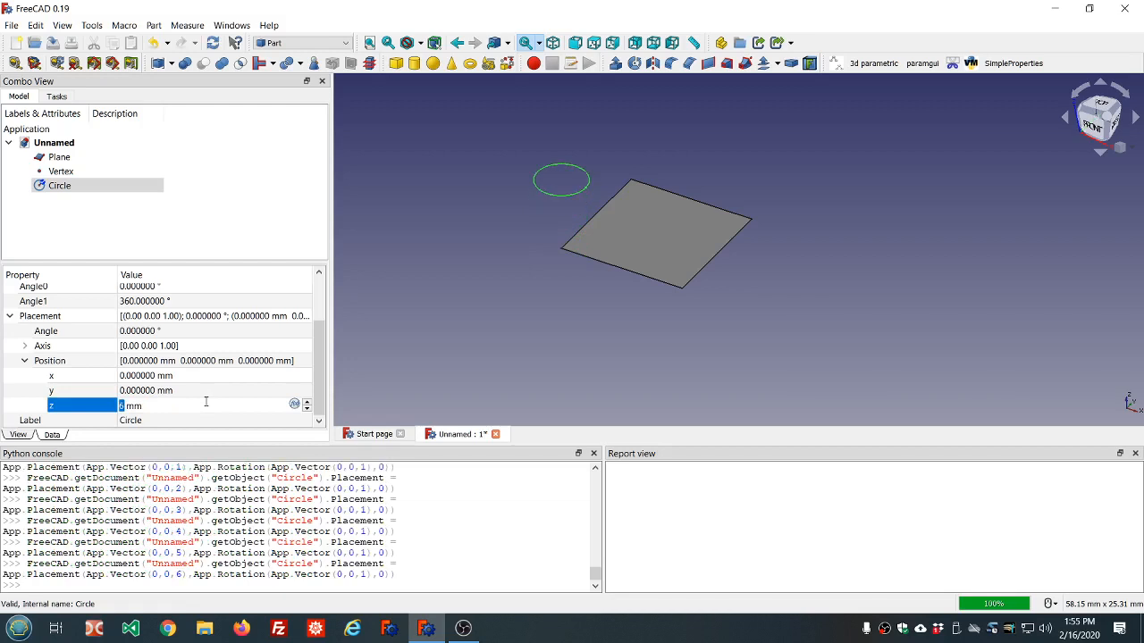
# Centre the Circle over the Plane by setting its placement position to x 5 mm and y 5 mm.
pyautogui.click(198, 377)
pyautogui.scroll(6, 198, 377)
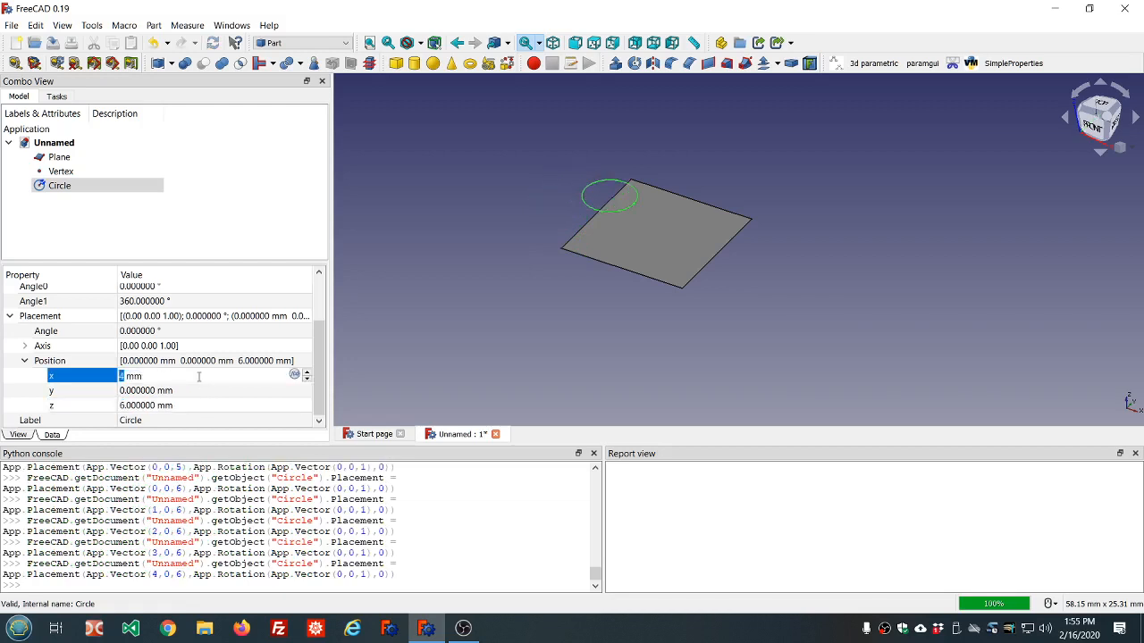
pyautogui.scroll(1, 199, 376)
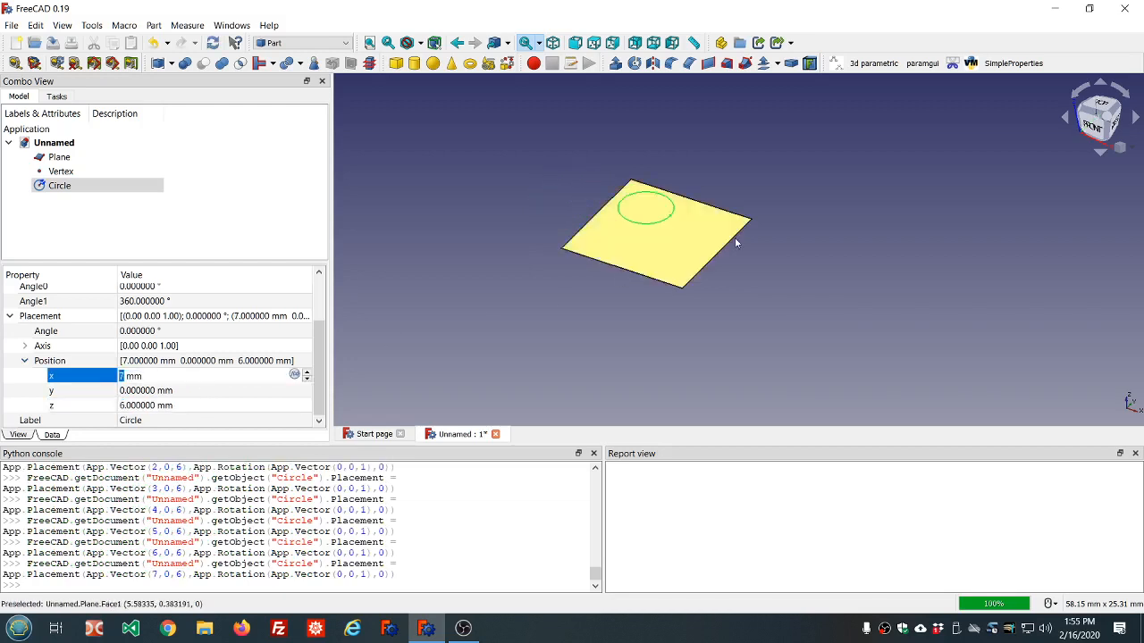
pyautogui.click(1108, 105)
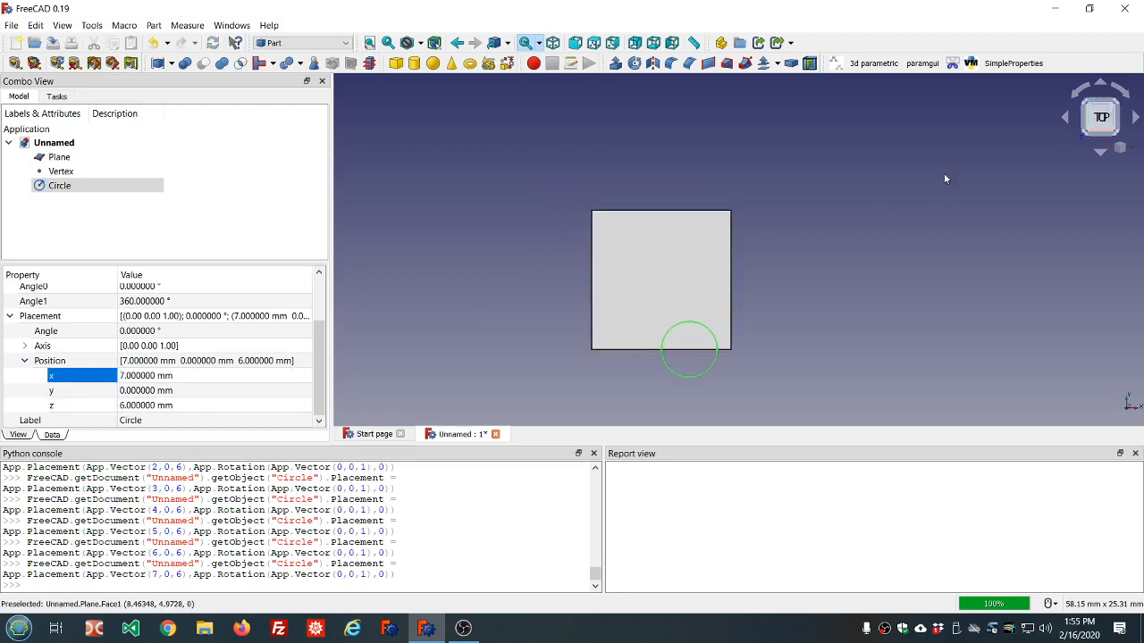
pyautogui.click(199, 390)
pyautogui.scroll(5, 199, 391)
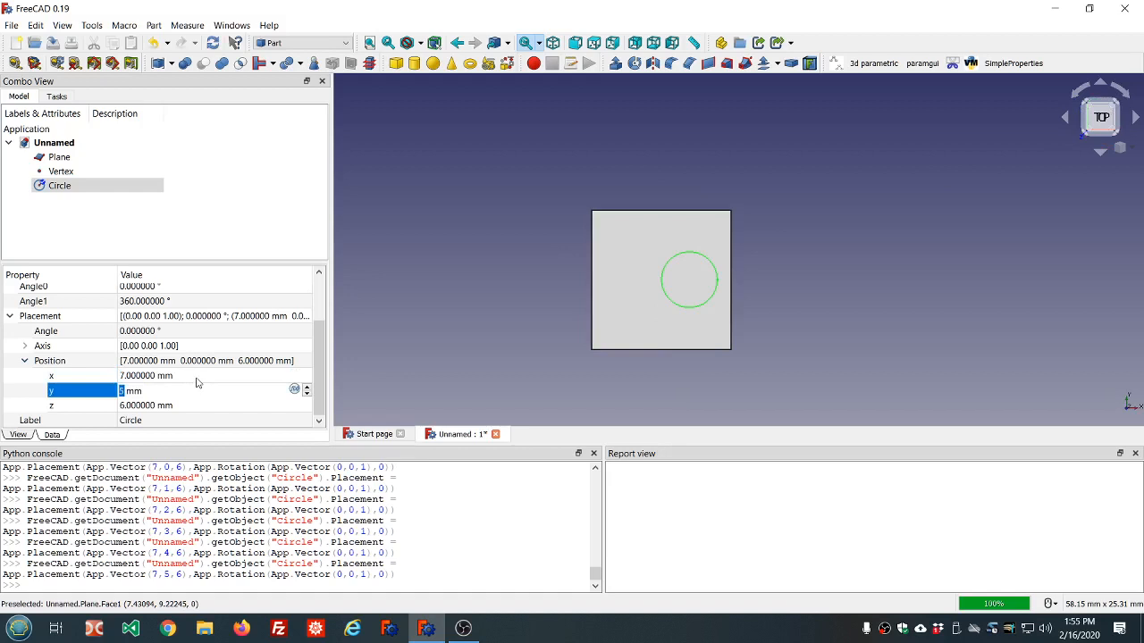
pyautogui.click(198, 376)
pyautogui.scroll(-2, 197, 377)
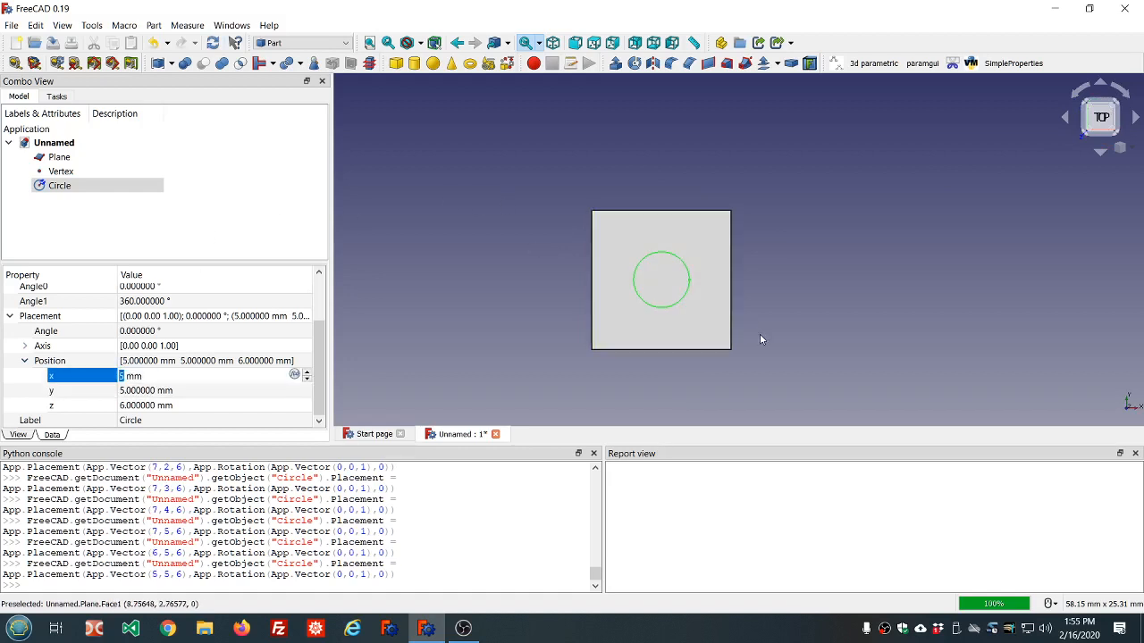
# Move the Vertex by setting its placement position to x 6 mm, y 2 mm and z 32 mm.
pyautogui.moveTo(759, 327)
pyautogui.mouseDown(button='middle')
pyautogui.moveTo(749, 262)
pyautogui.moveTo(752, 319)
pyautogui.mouseUp(button='middle')
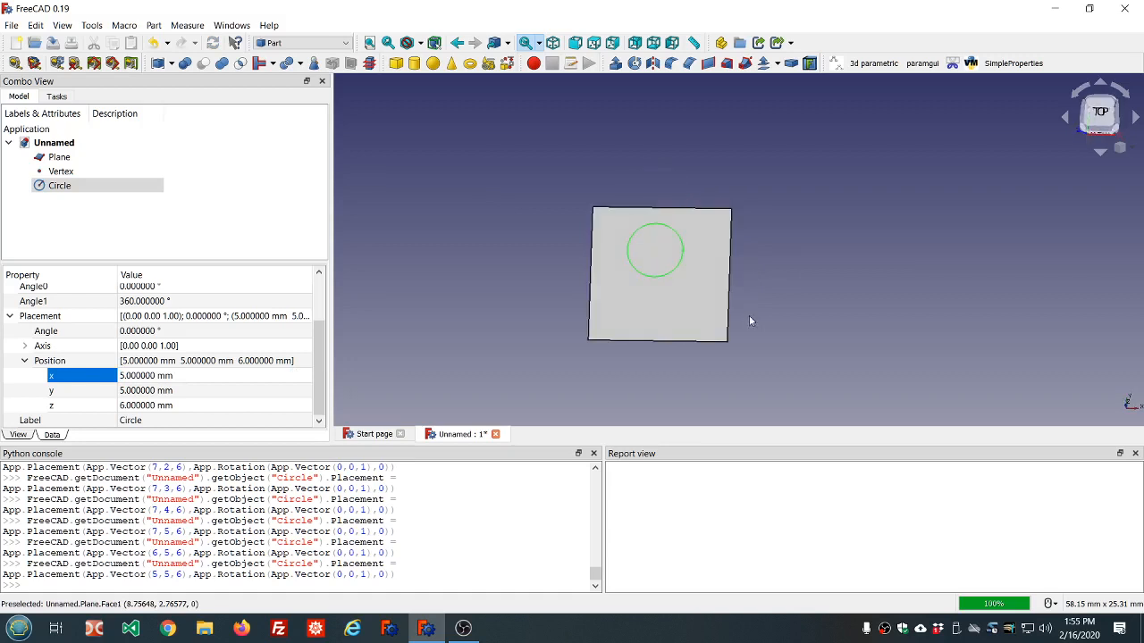
pyautogui.click(59, 172)
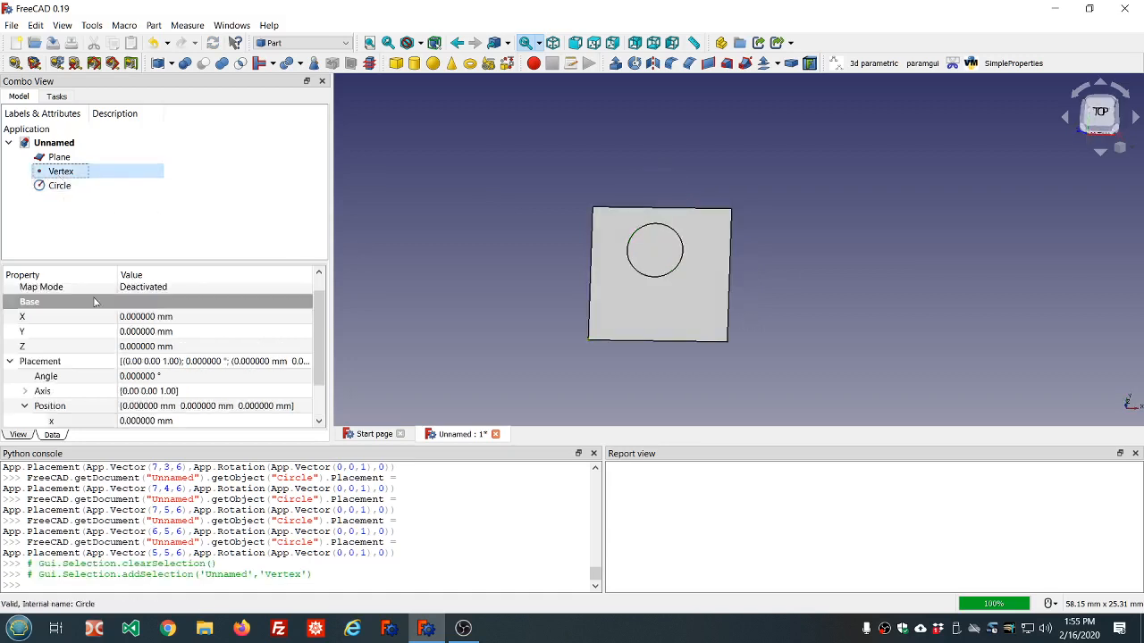
pyautogui.scroll(-1, 129, 407)
pyautogui.click(204, 405)
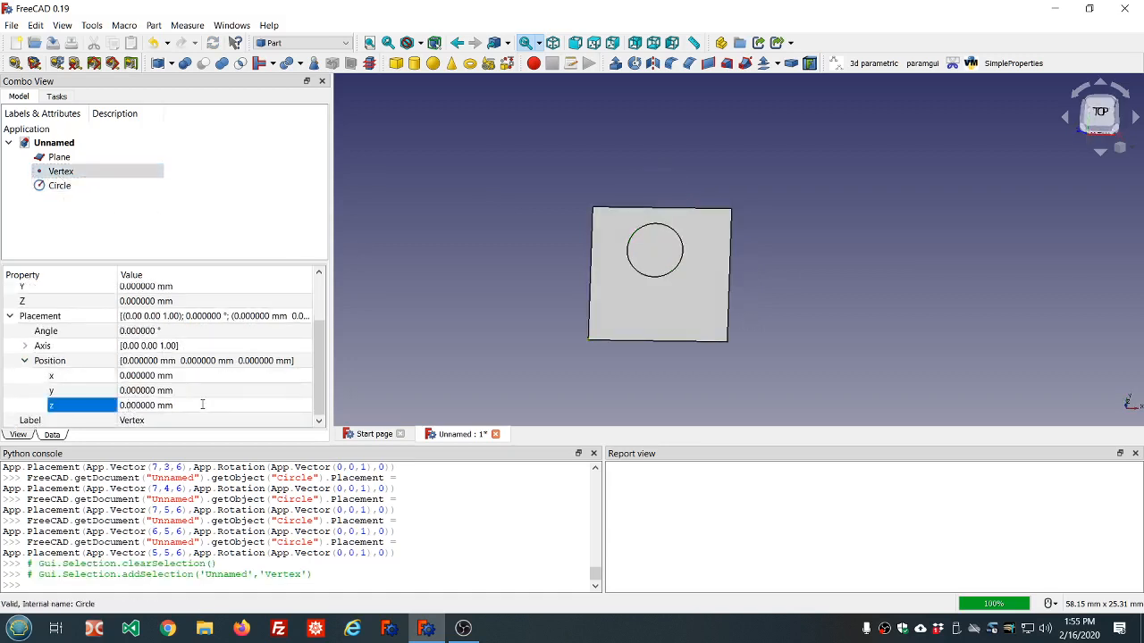
pyautogui.scroll(8, 203, 404)
pyautogui.scroll(20, 203, 403)
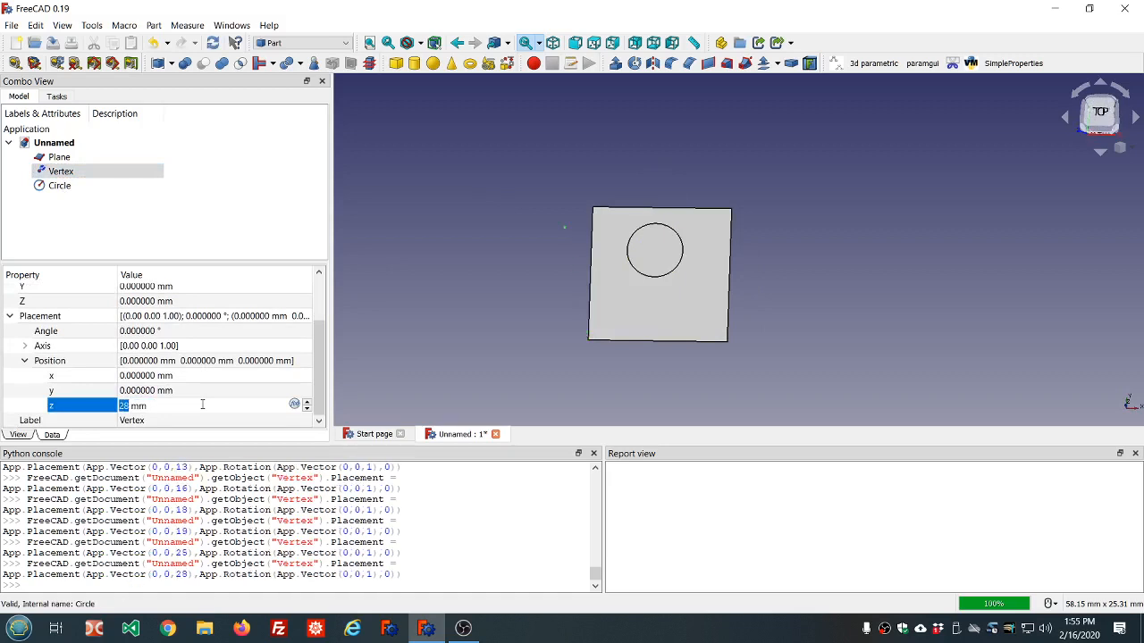
pyautogui.click(214, 376)
pyautogui.scroll(7, 215, 375)
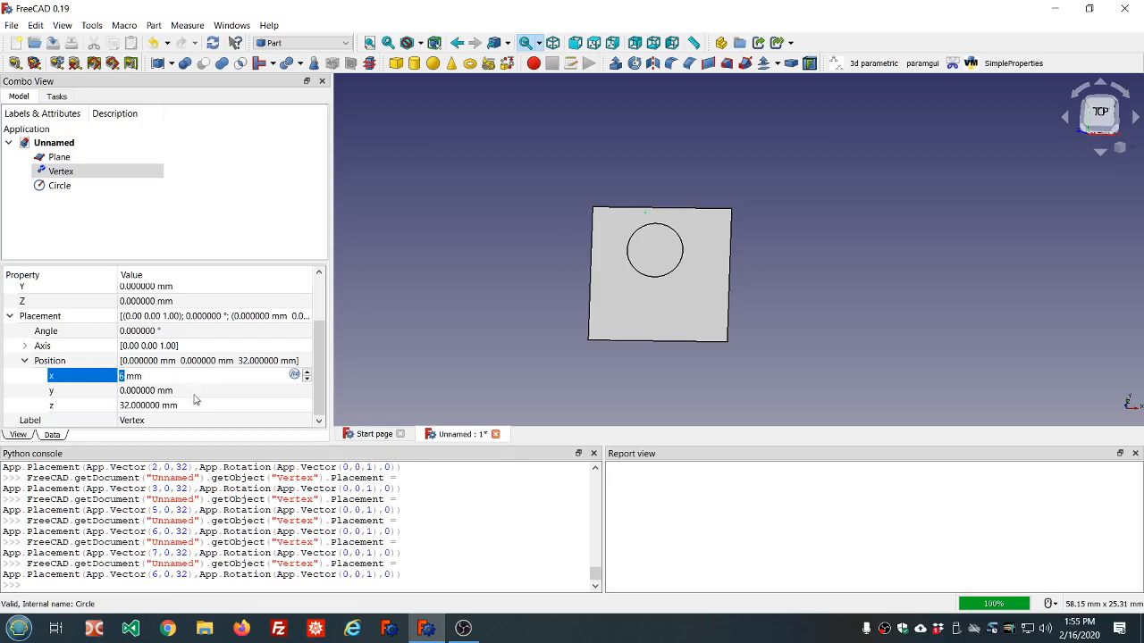
pyautogui.click(201, 392)
pyautogui.scroll(2, 201, 392)
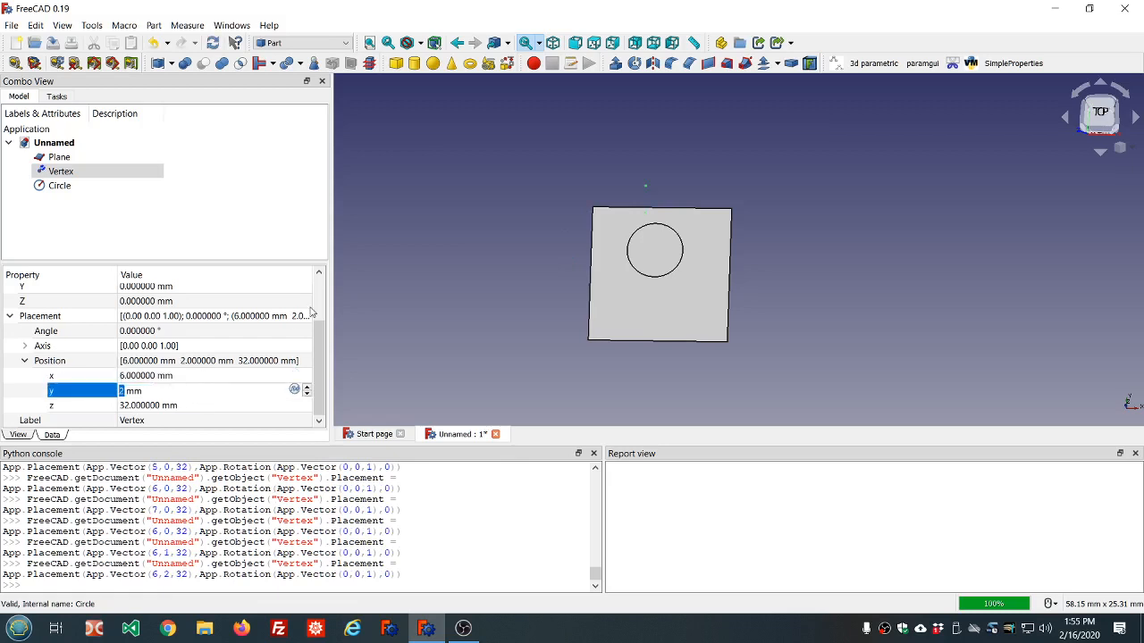
pyautogui.click(188, 216)
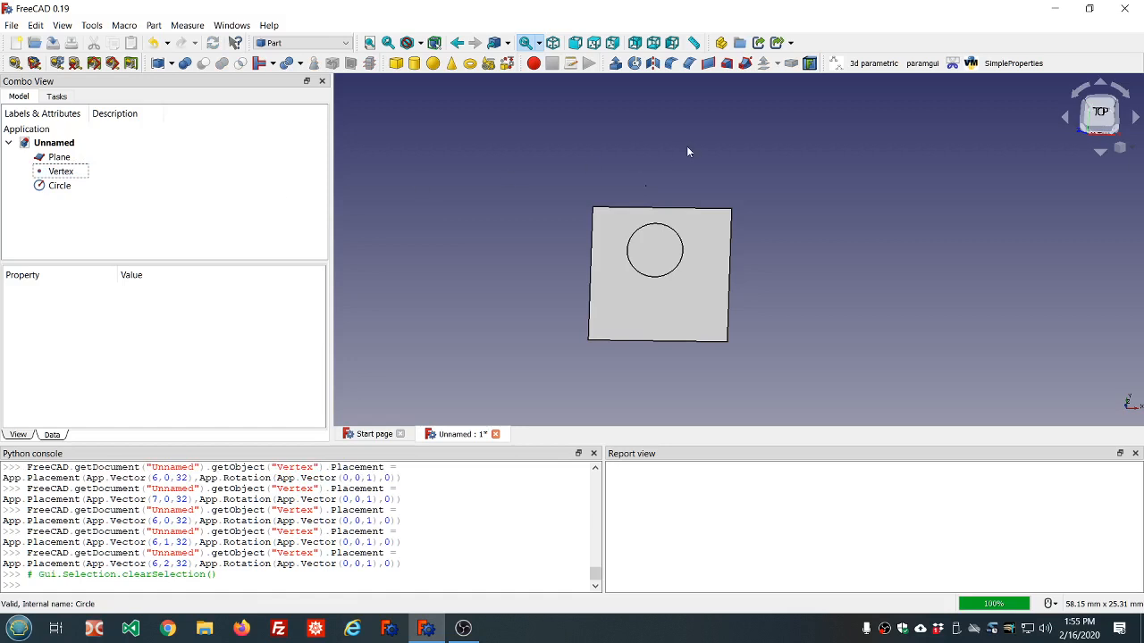
# Try a single solid Loft through the Plane, Circle and Vertex profiles, in that order.
pyautogui.click(727, 64)
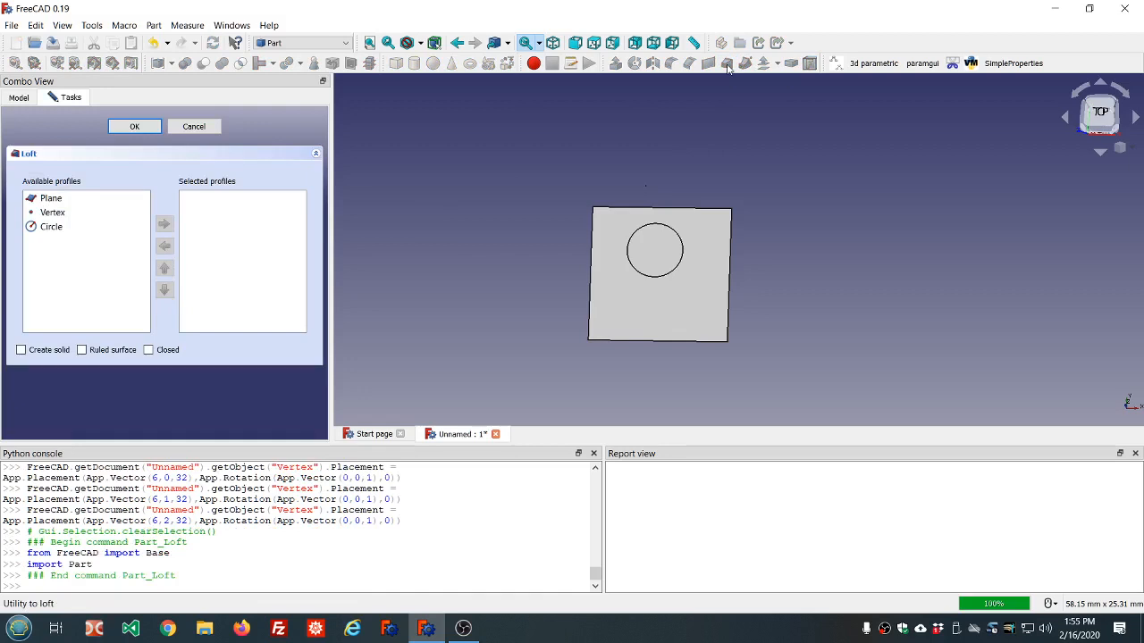
pyautogui.click(46, 214)
pyautogui.click(48, 200)
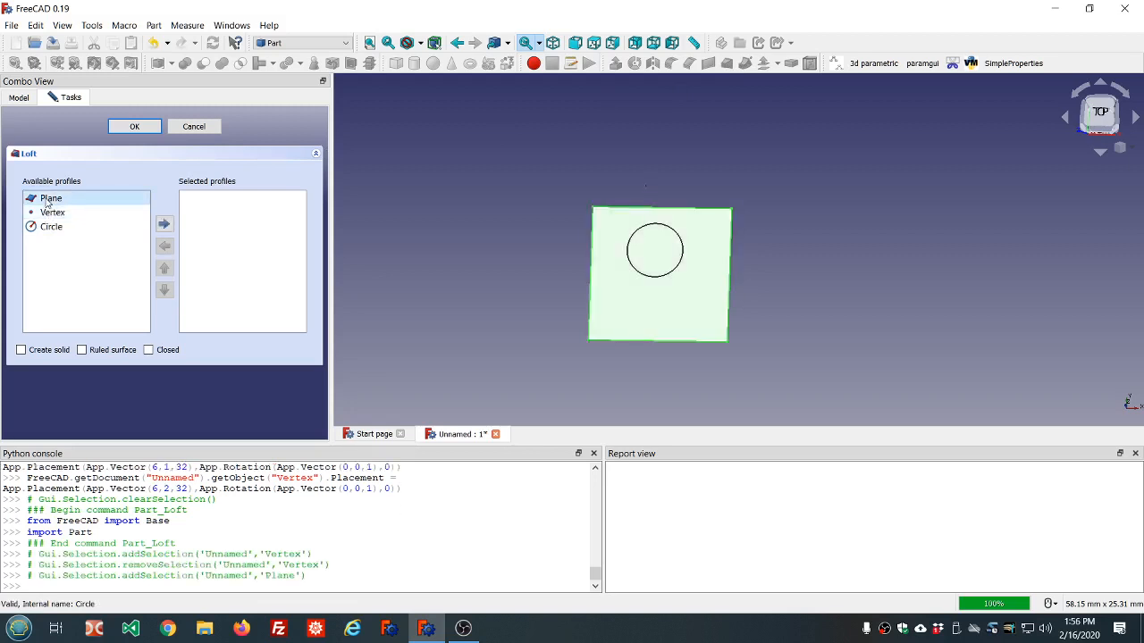
pyautogui.doubleClick(47, 200)
pyautogui.click(50, 213)
pyautogui.doubleClick(49, 212)
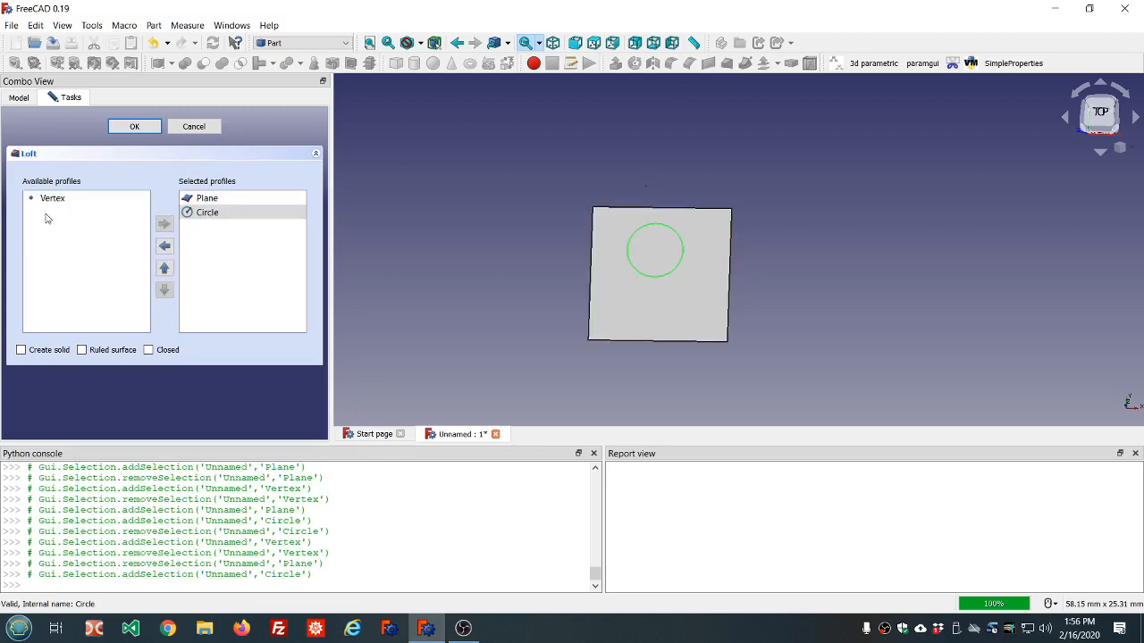
pyautogui.click(49, 199)
pyautogui.doubleClick(49, 199)
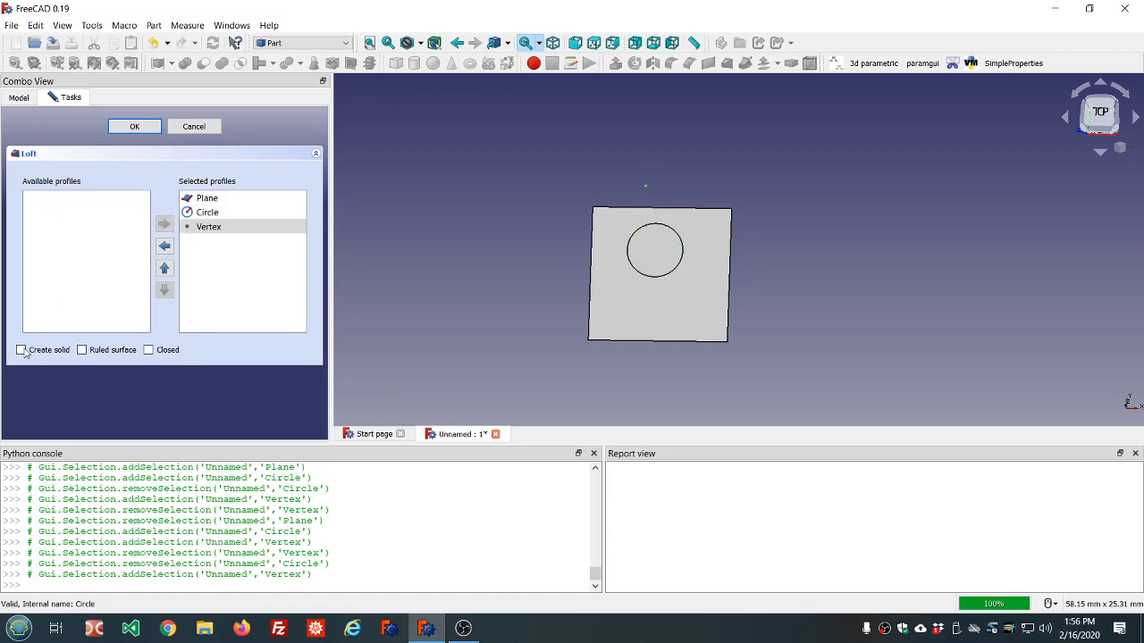
pyautogui.click(135, 127)
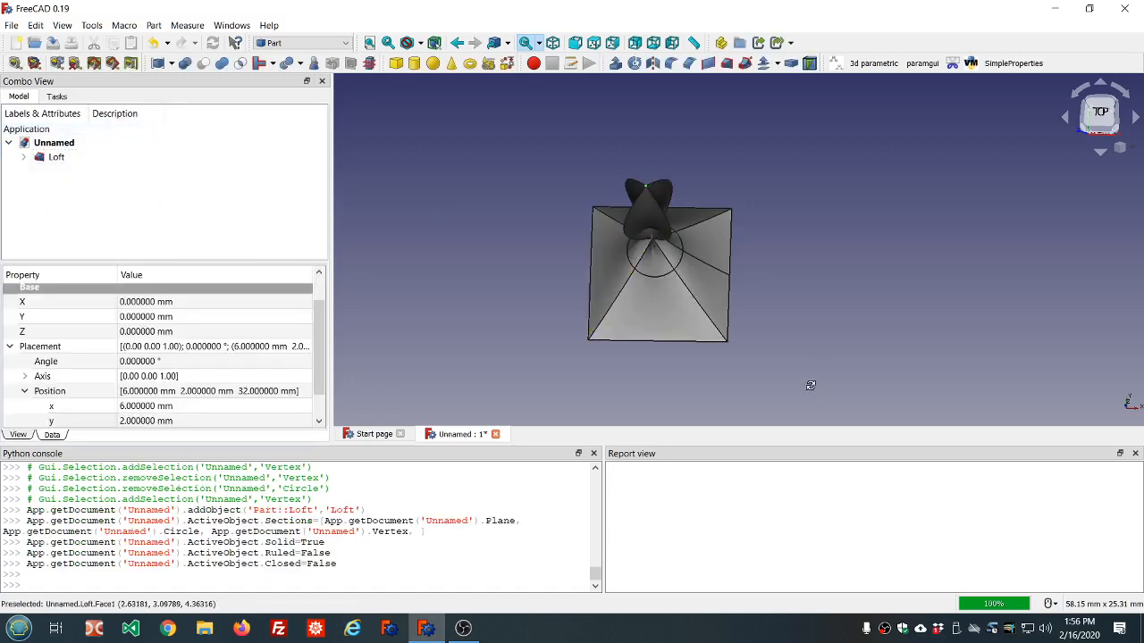
# Inspect the three-profile loft from the side and below, and delete it while keeping its profiles.
pyautogui.moveTo(809, 385); pyautogui.dragTo(790, 223, button='middle')
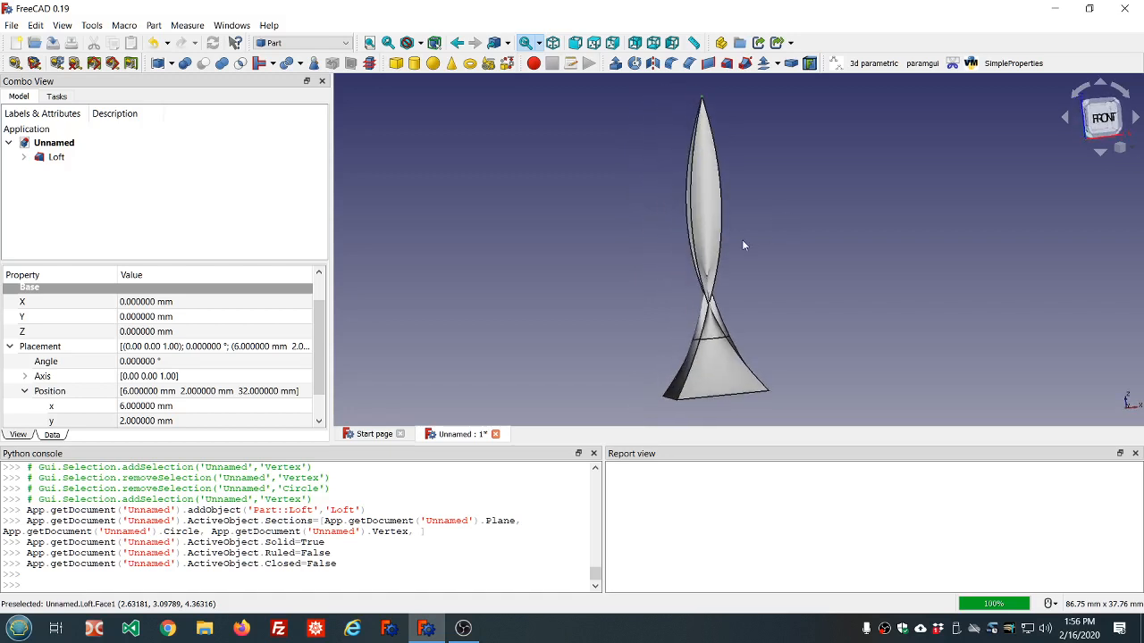
pyautogui.scroll(-2, 741, 244)
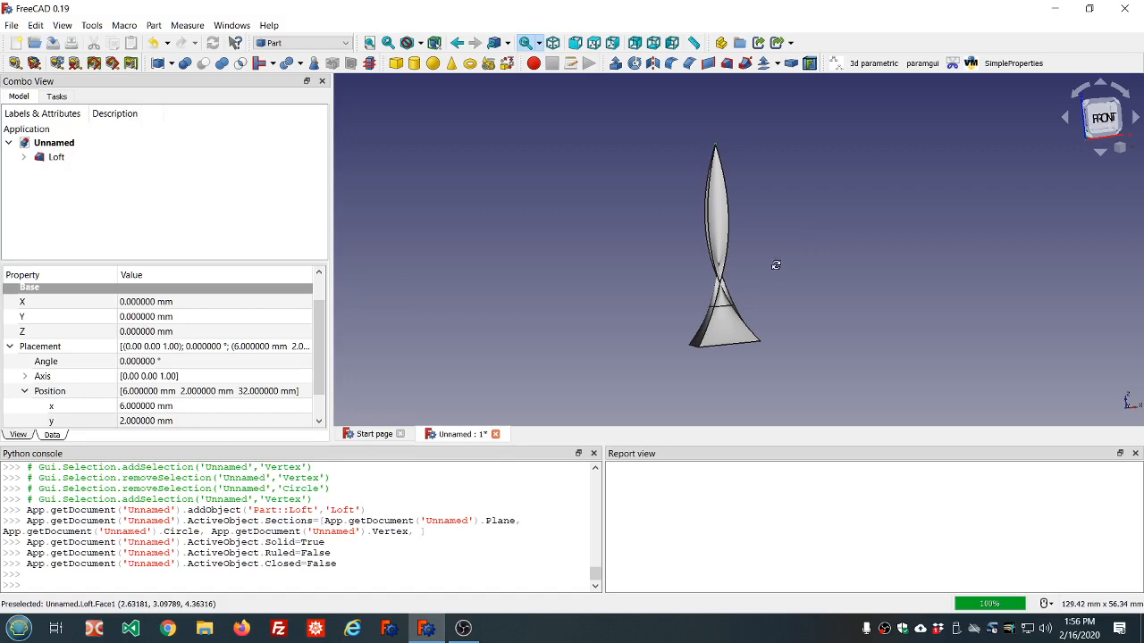
pyautogui.moveTo(776, 267); pyautogui.dragTo(661, 221, button='middle')
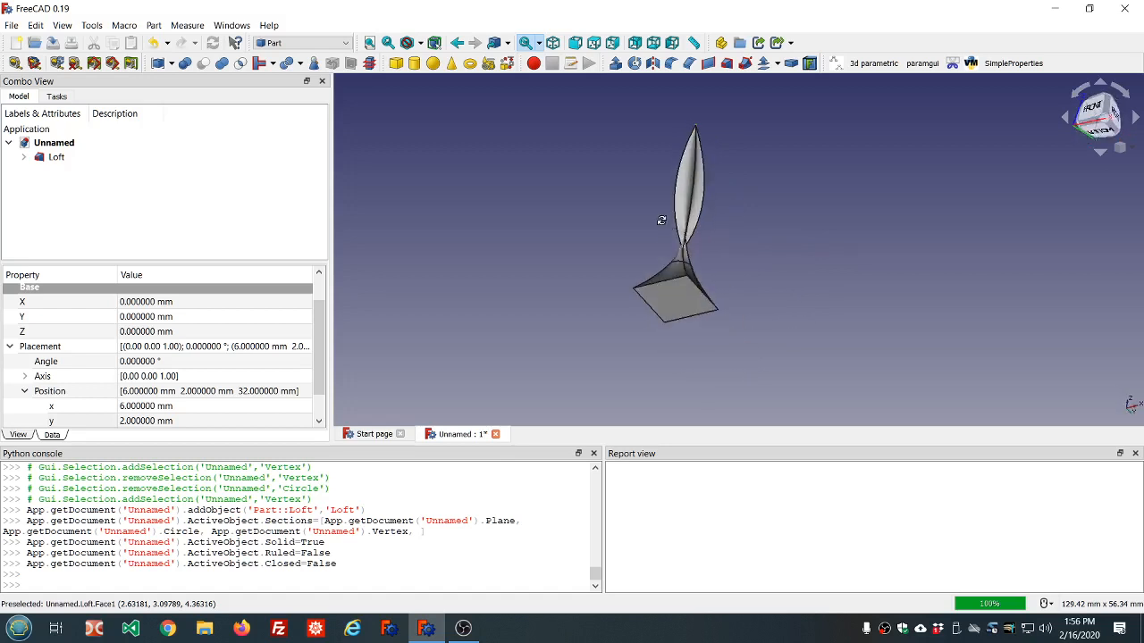
pyautogui.middleClick(661, 221)
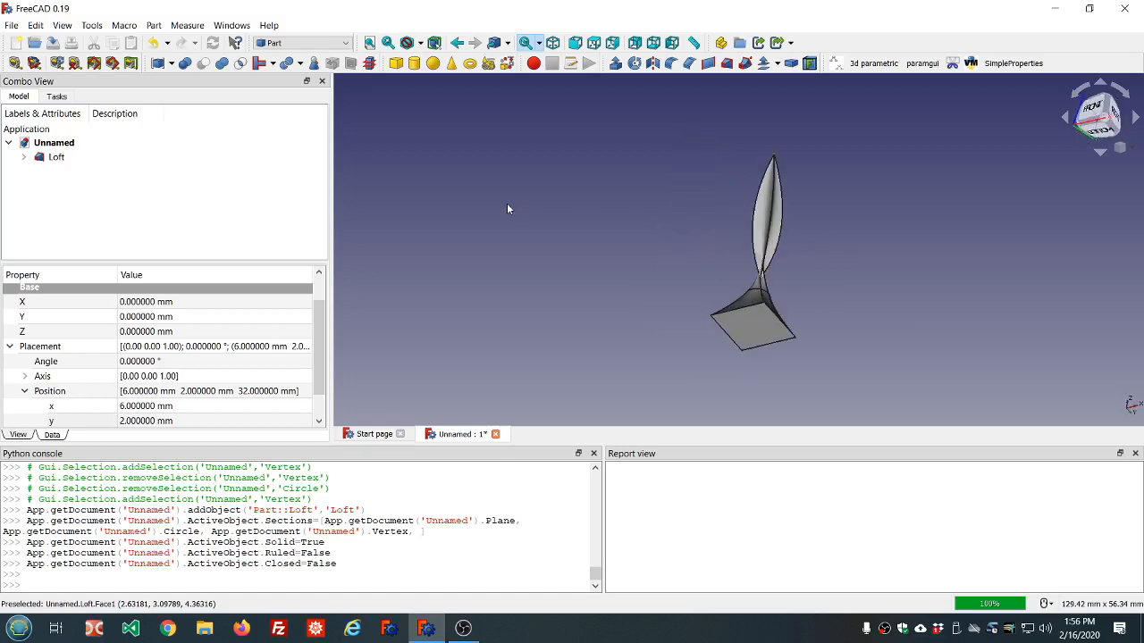
pyautogui.click(35, 158)
pyautogui.click(22, 159)
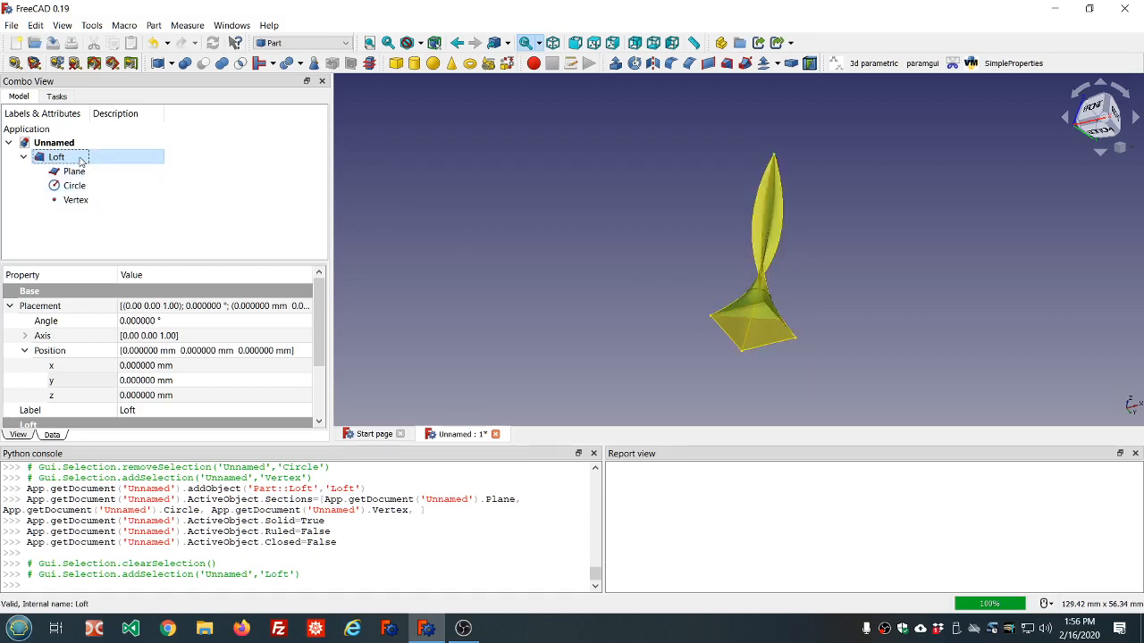
pyautogui.press('Delete')
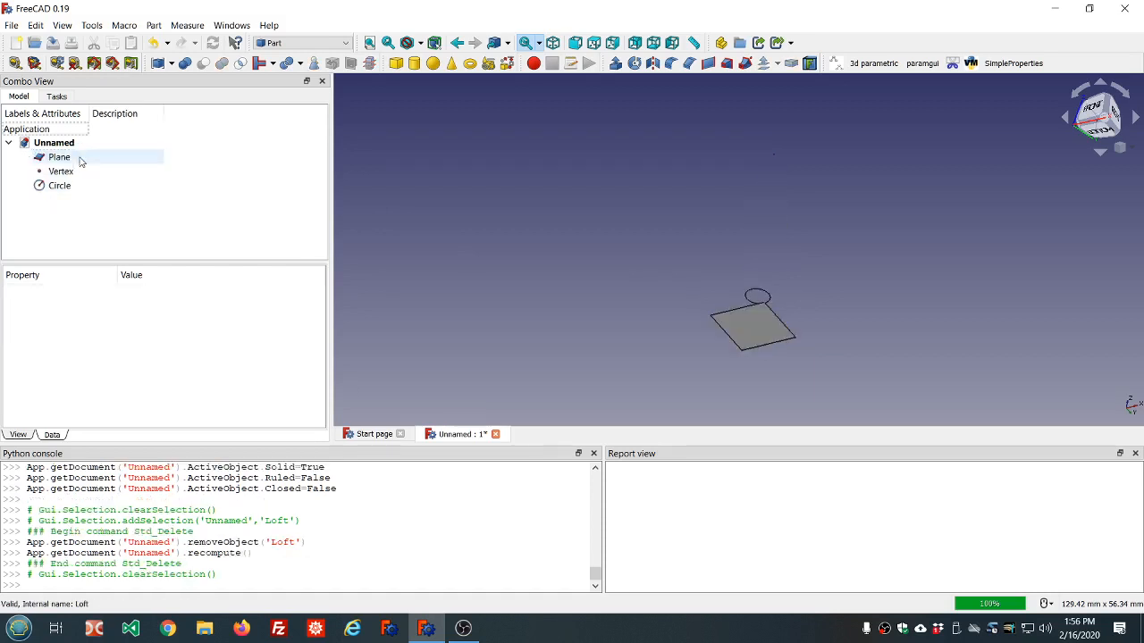
# Create a solid Loft between the Vertex and Circle profiles.
pyautogui.click(726, 64)
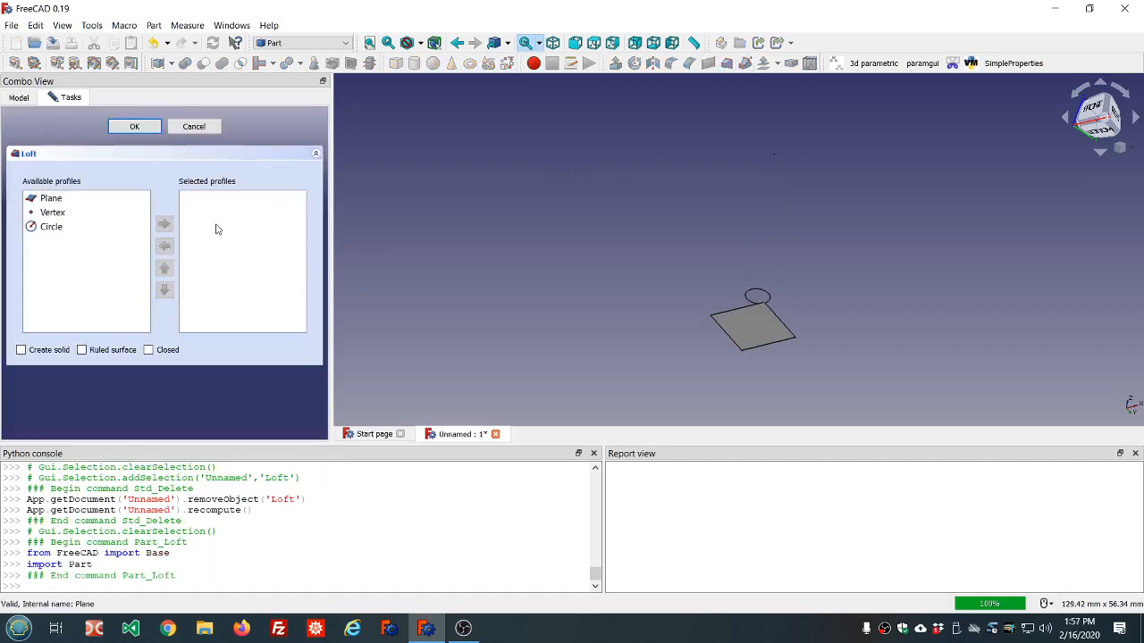
pyautogui.doubleClick(74, 214)
pyautogui.doubleClick(67, 213)
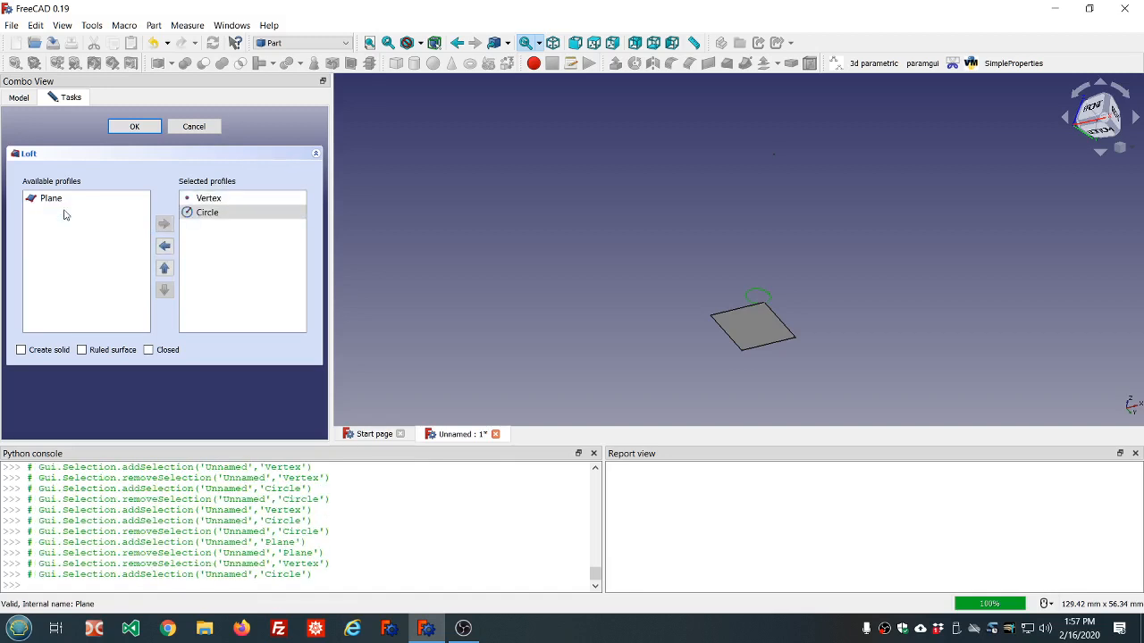
pyautogui.click(21, 350)
pyautogui.click(134, 126)
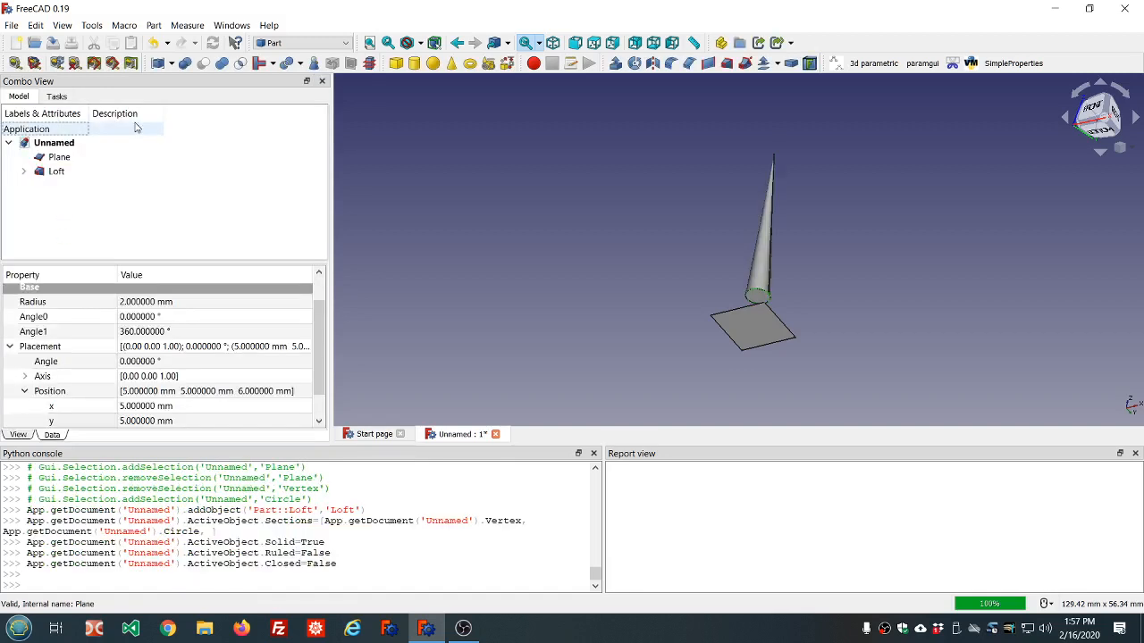
# Create a second solid Loft between the Circle and Plane profiles to form the base below the cone.
pyautogui.moveTo(817, 255); pyautogui.dragTo(618, 206, button='middle')
pyautogui.scroll(5, 813, 178)
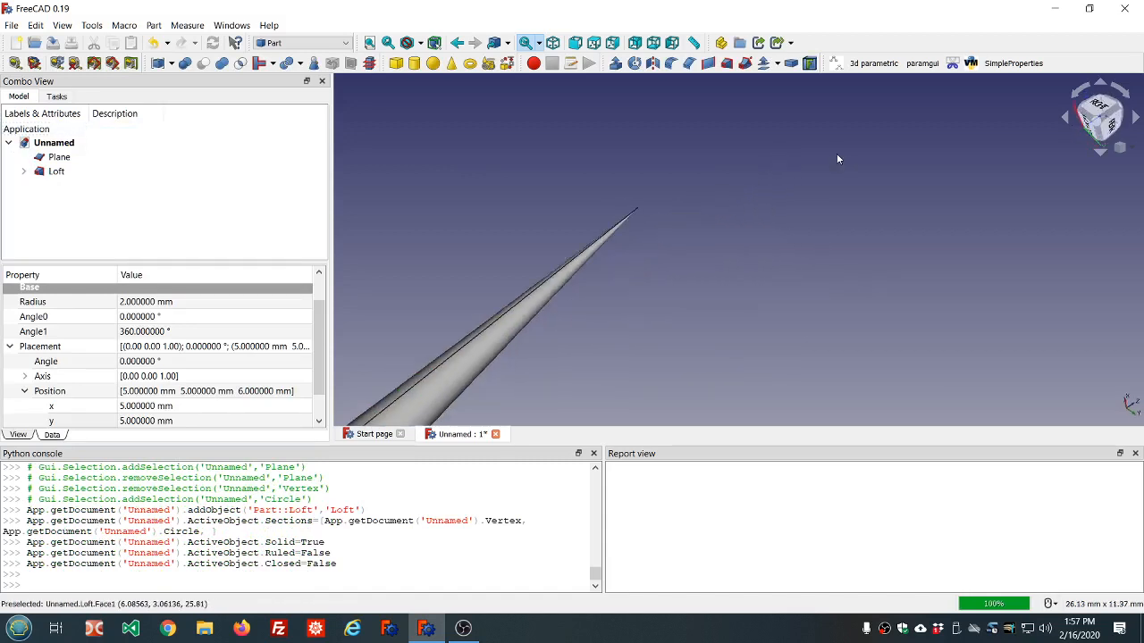
pyautogui.scroll(-7, 813, 174)
pyautogui.scroll(3, 795, 172)
pyautogui.moveTo(819, 247); pyautogui.dragTo(824, 276, button='middle')
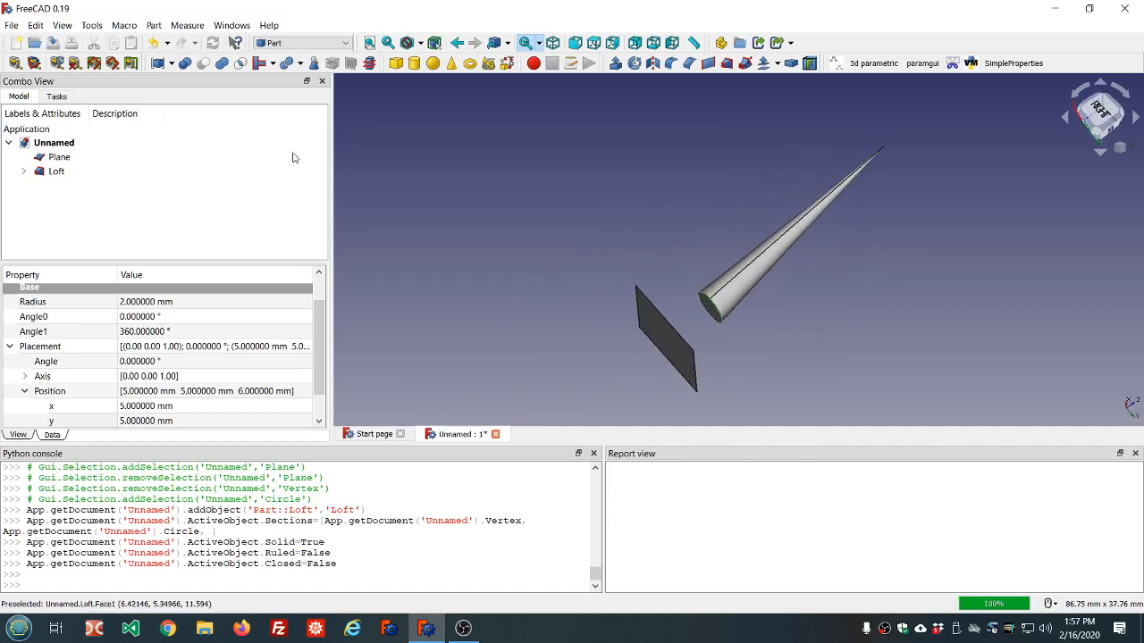
pyautogui.click(727, 64)
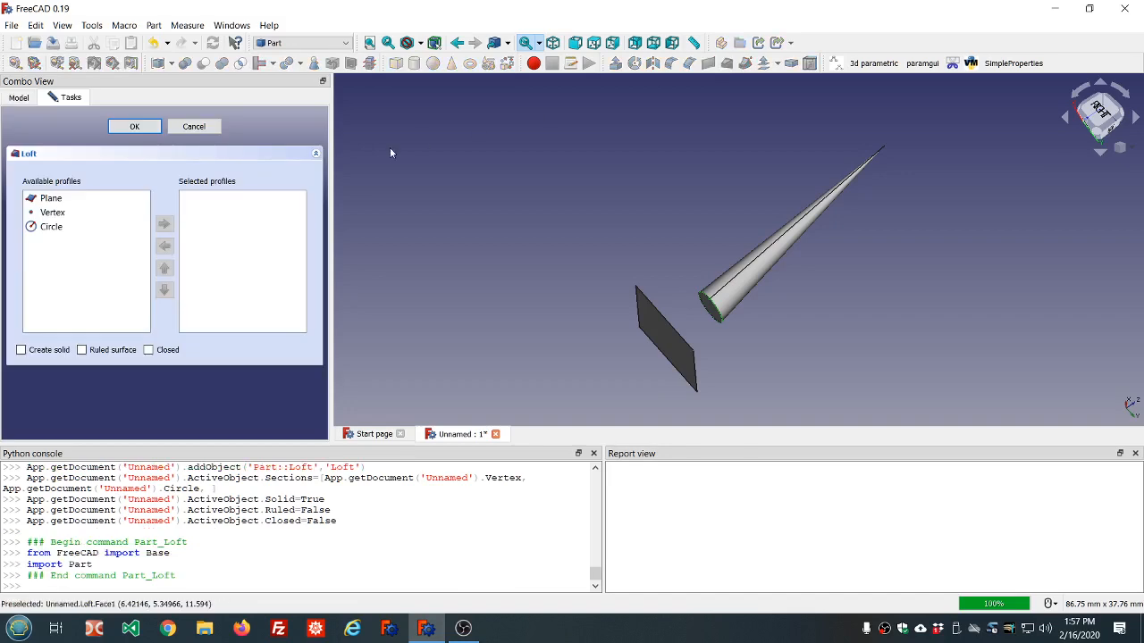
pyautogui.doubleClick(51, 226)
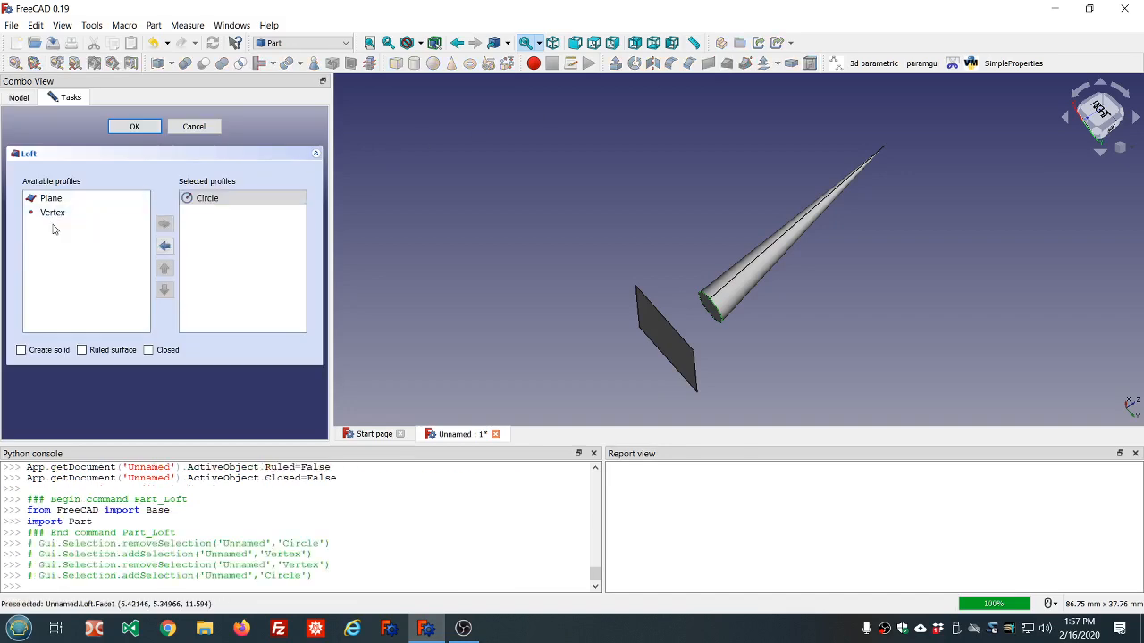
pyautogui.doubleClick(52, 198)
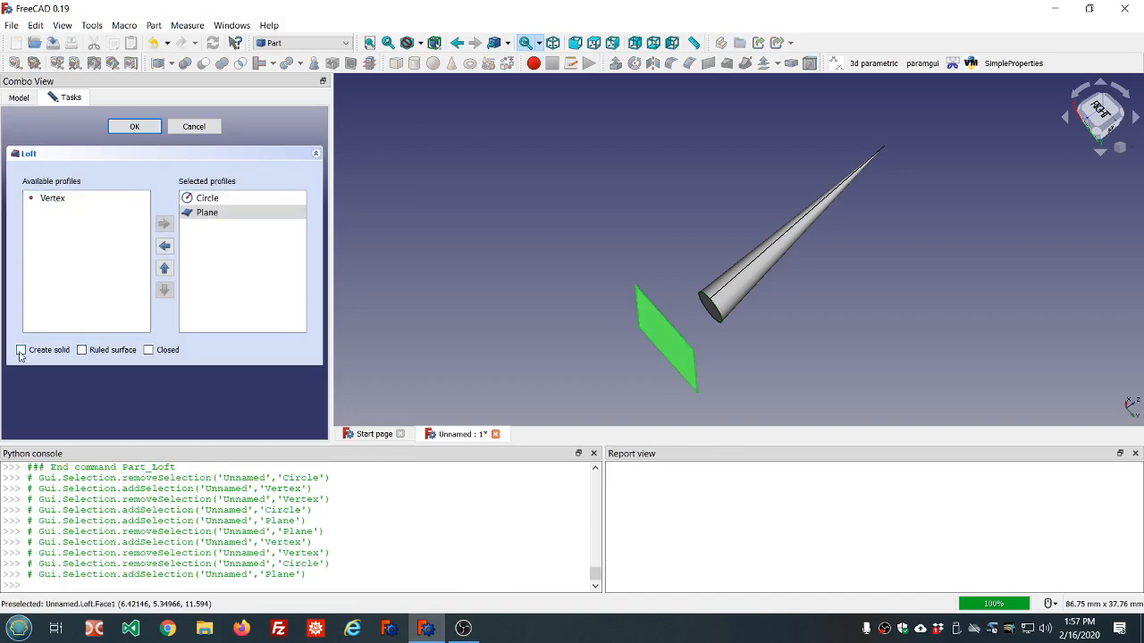
pyautogui.click(134, 126)
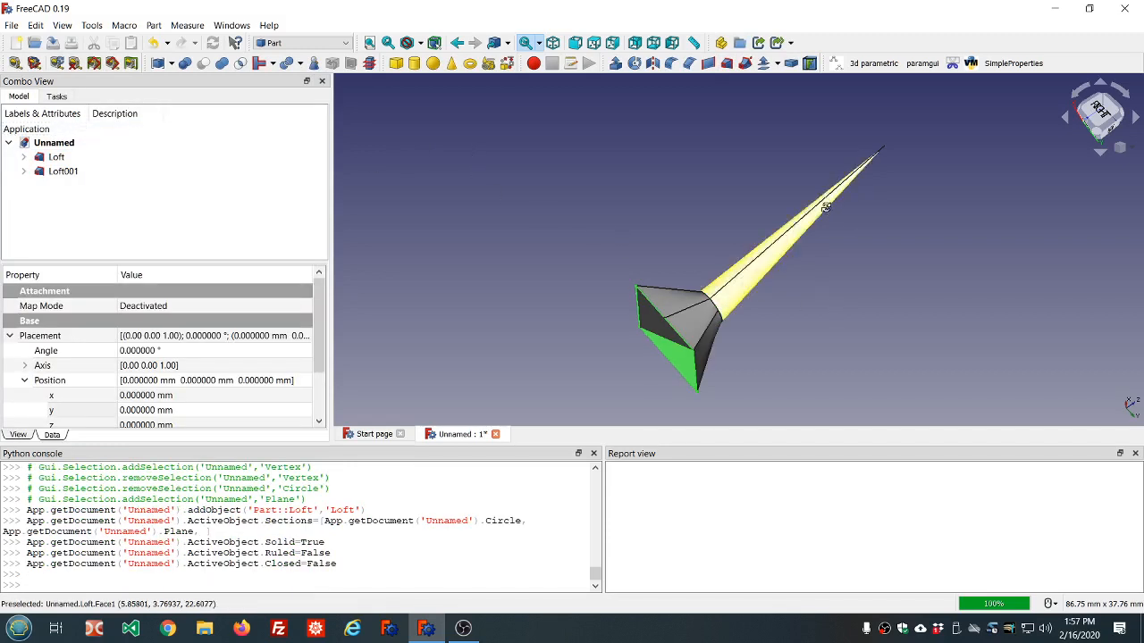
# Inspect the finished spire from several angles and highlight each of its two lofts in turn.
pyautogui.moveTo(808, 213); pyautogui.dragTo(593, 196, button='middle')
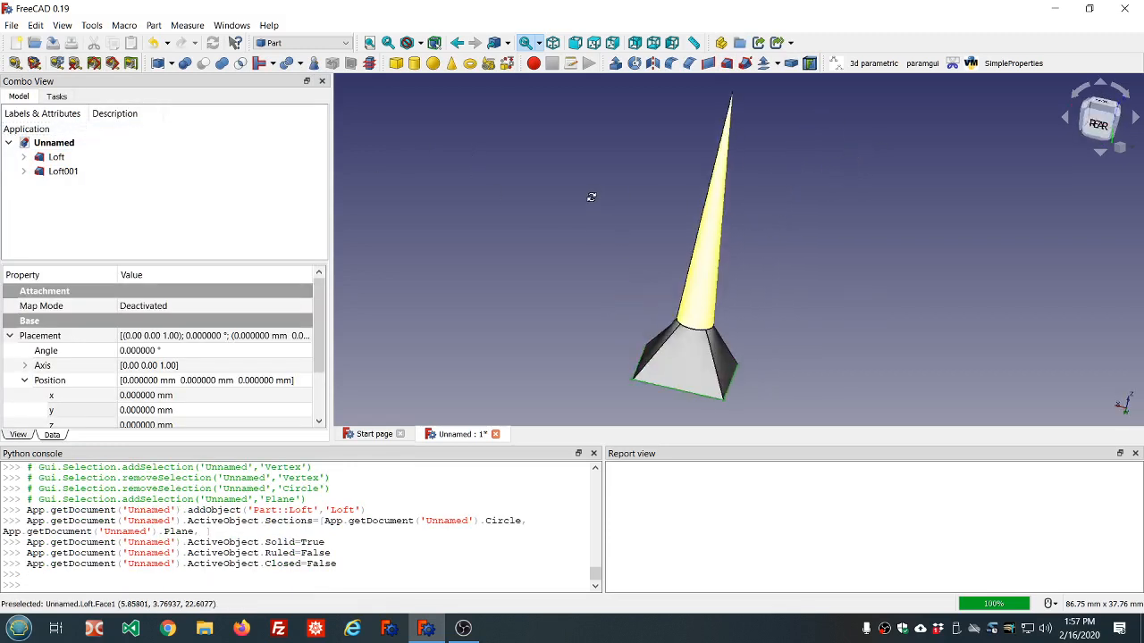
pyautogui.moveTo(797, 212); pyautogui.dragTo(791, 166, button='middle')
pyautogui.scroll(2, 843, 235)
pyautogui.scroll(-1, 838, 234)
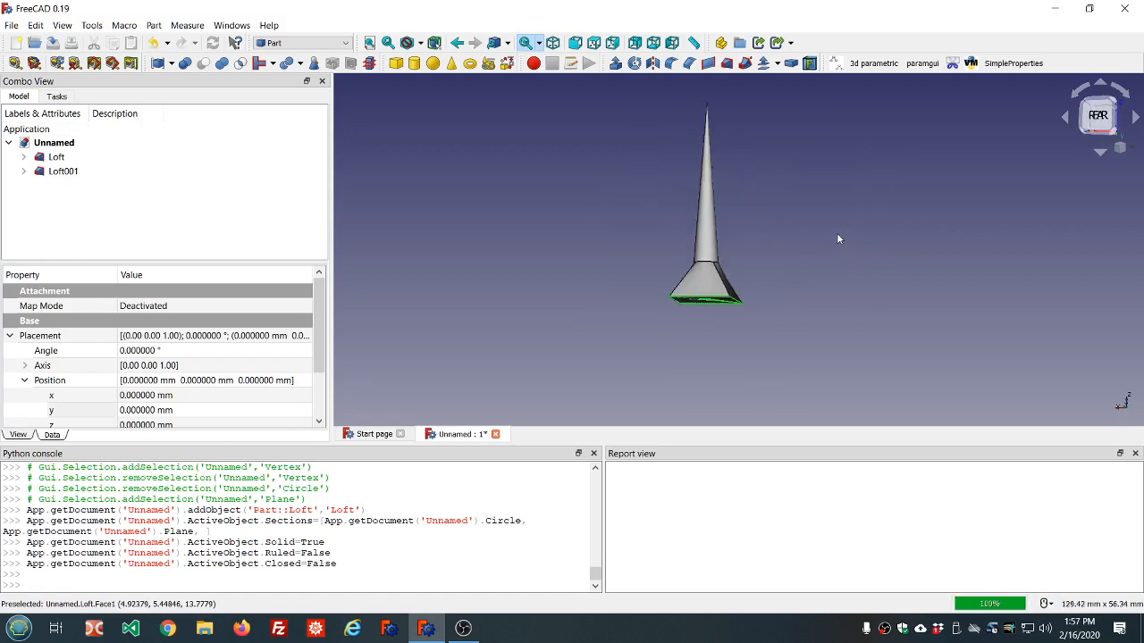
pyautogui.click(63, 174)
pyautogui.click(55, 158)
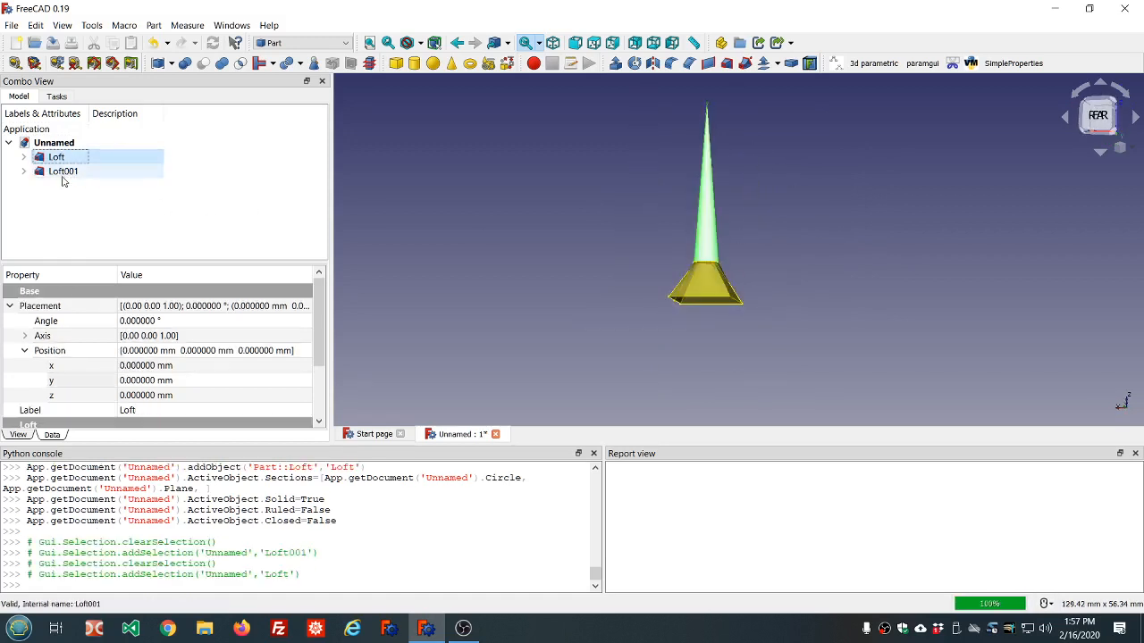
pyautogui.click(62, 177)
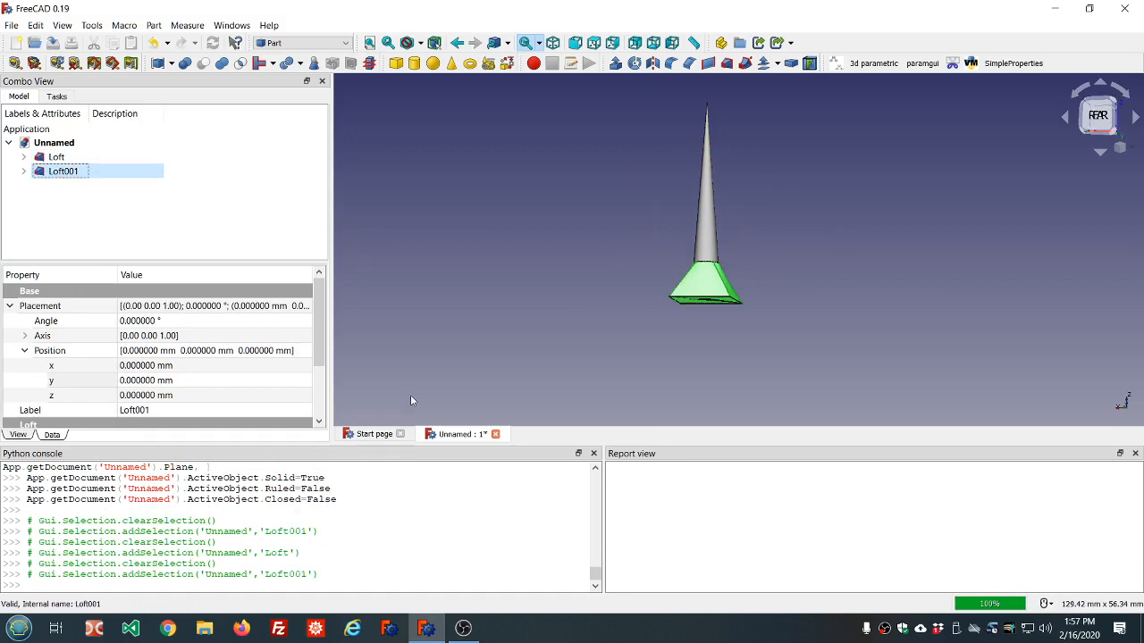
# Close the spire document without saving it and create a new empty document.
pyautogui.click(496, 434)
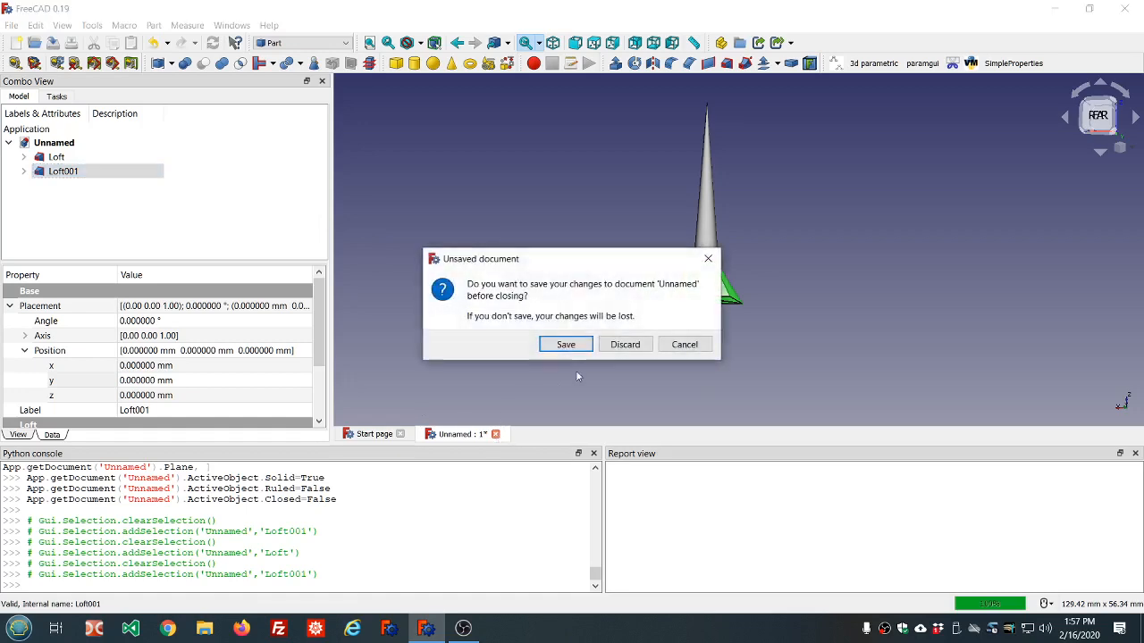
pyautogui.click(623, 344)
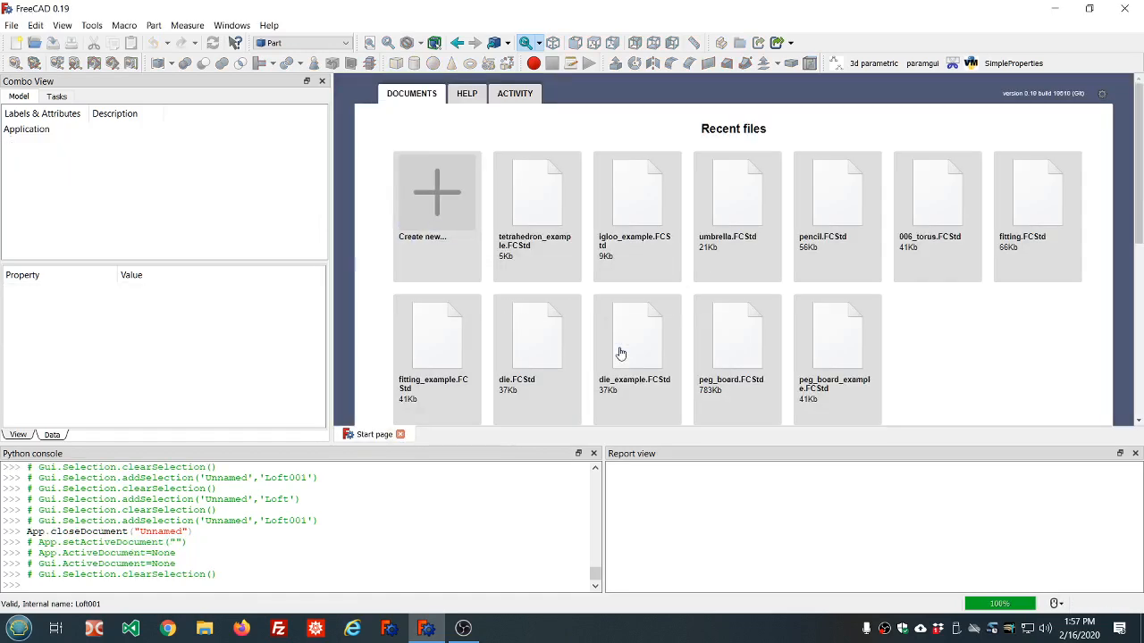
pyautogui.click(447, 230)
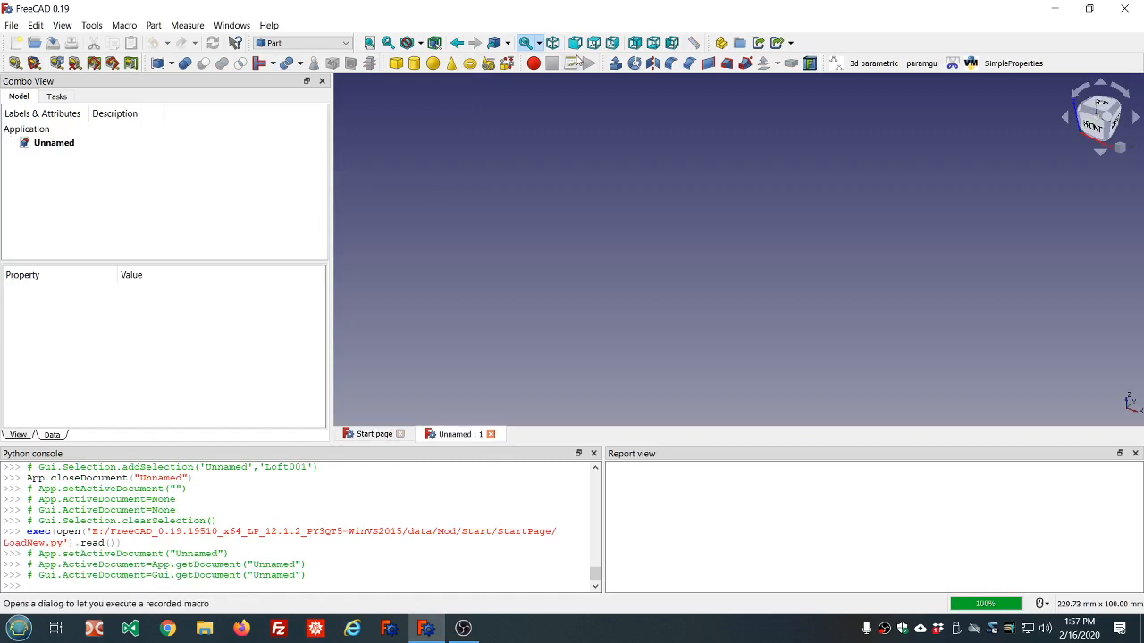
# Create four Circle primitives of radius 2 mm at the origin.
pyautogui.click(488, 62)
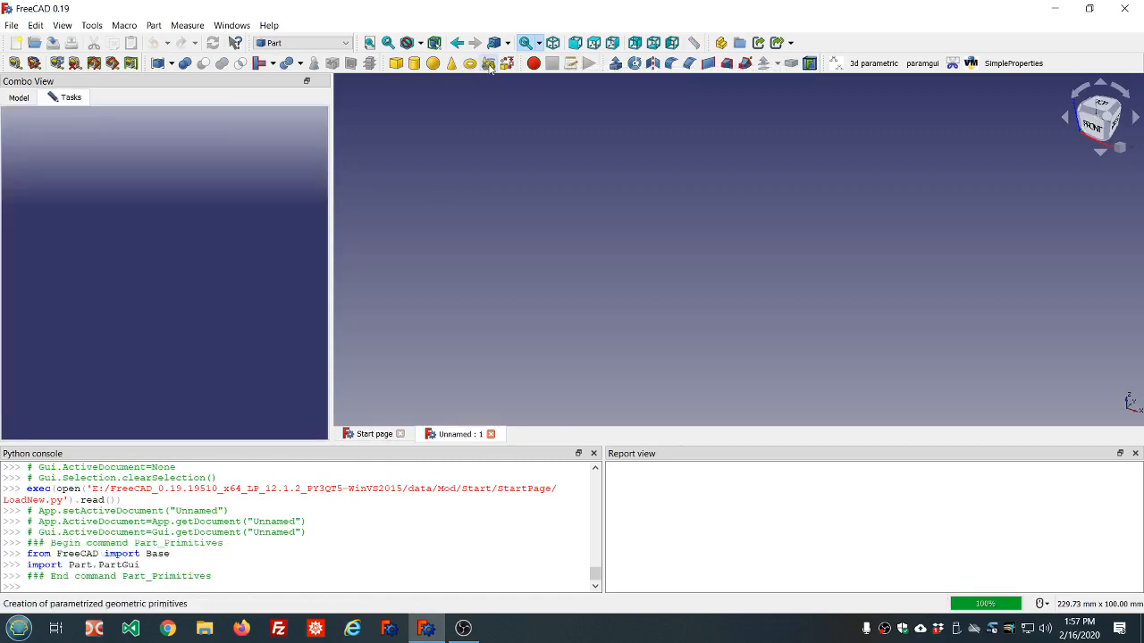
pyautogui.click(306, 177)
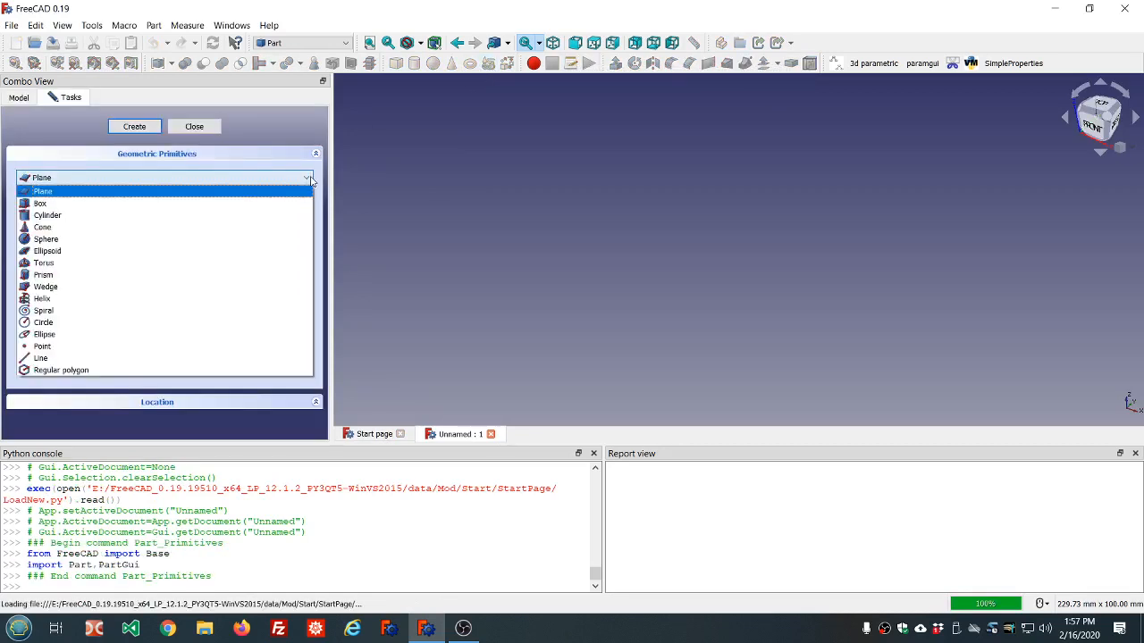
pyautogui.click(138, 323)
pyautogui.click(134, 127)
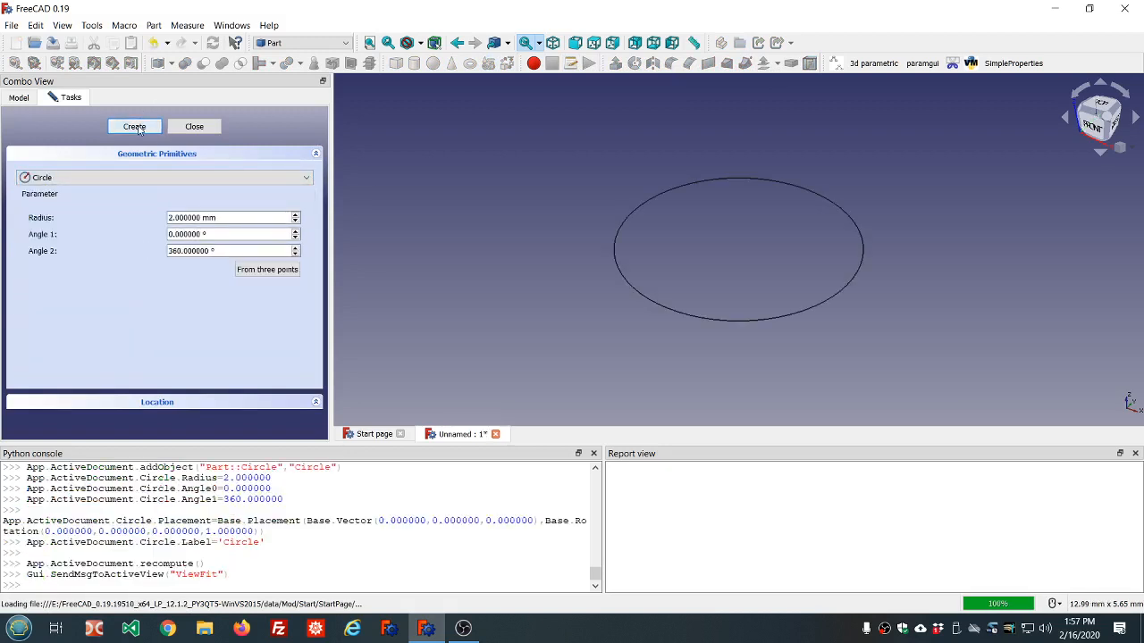
pyautogui.click(134, 127)
pyautogui.click(134, 127)
pyautogui.click(175, 130)
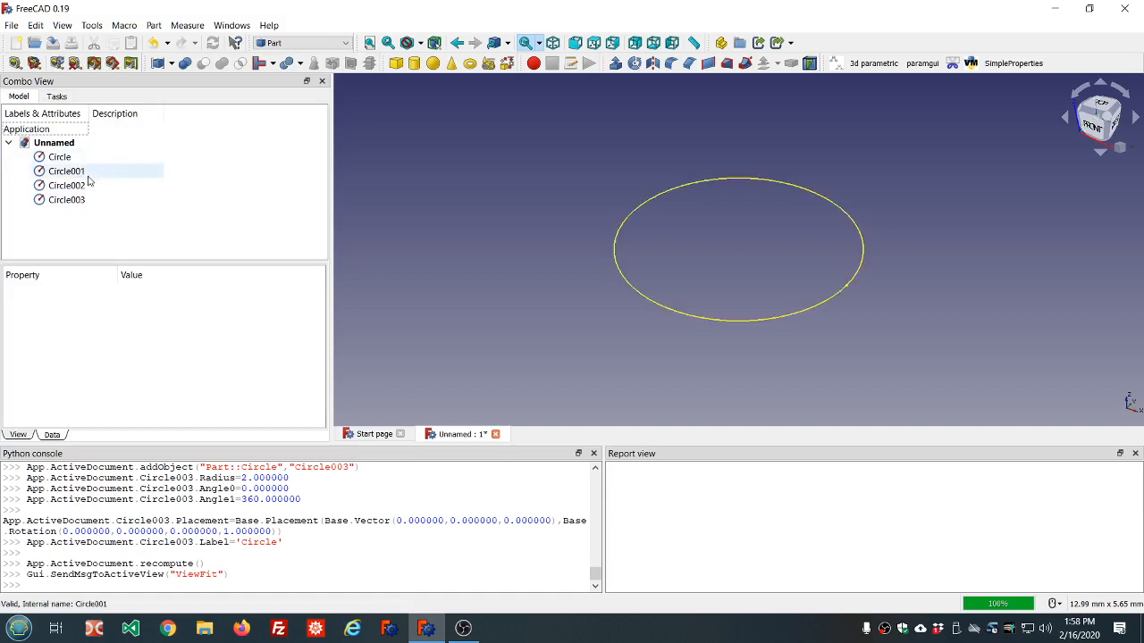
# Set the Z position of Circle001 to 3 mm.
pyautogui.click(70, 172)
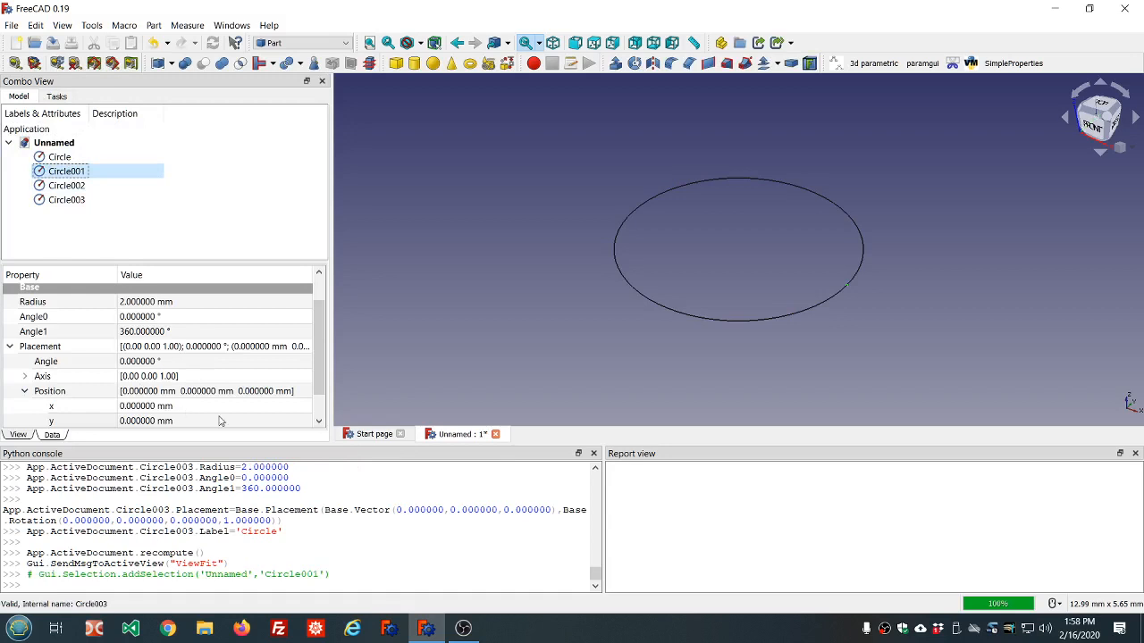
pyautogui.moveTo(321, 361); pyautogui.dragTo(322, 386)
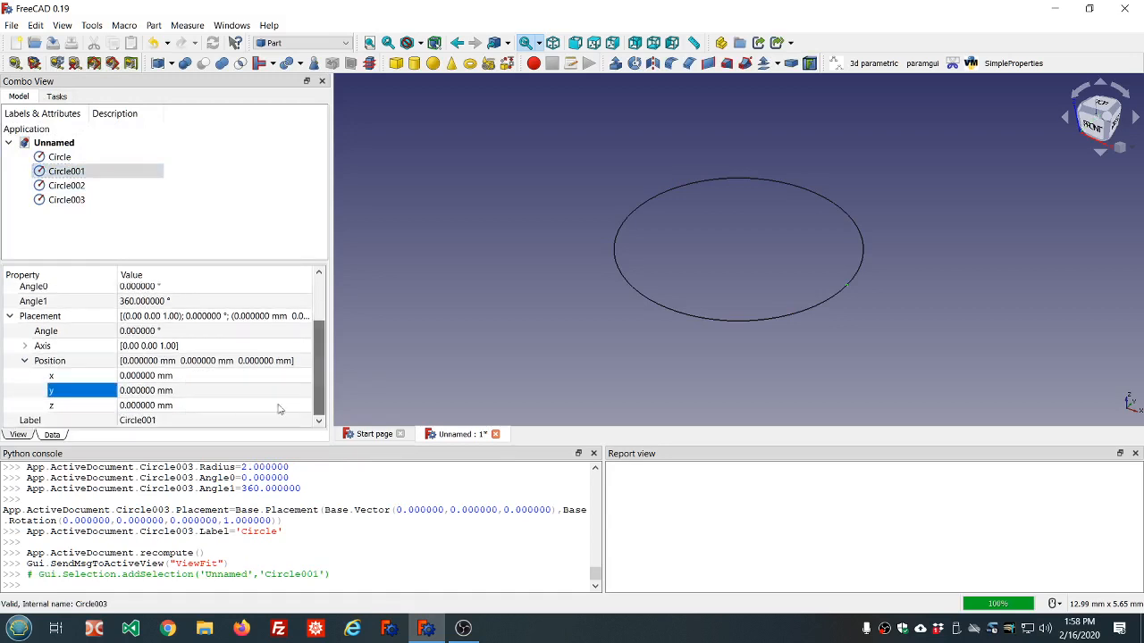
pyautogui.click(227, 406)
pyautogui.scroll(2, 227, 407)
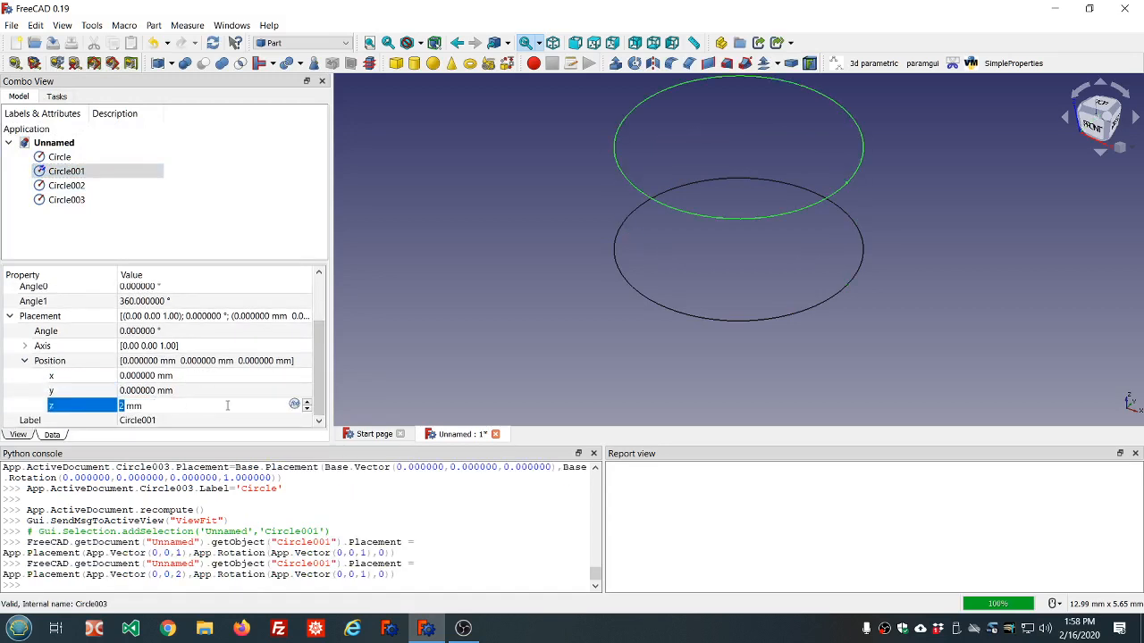
pyautogui.scroll(1, 227, 407)
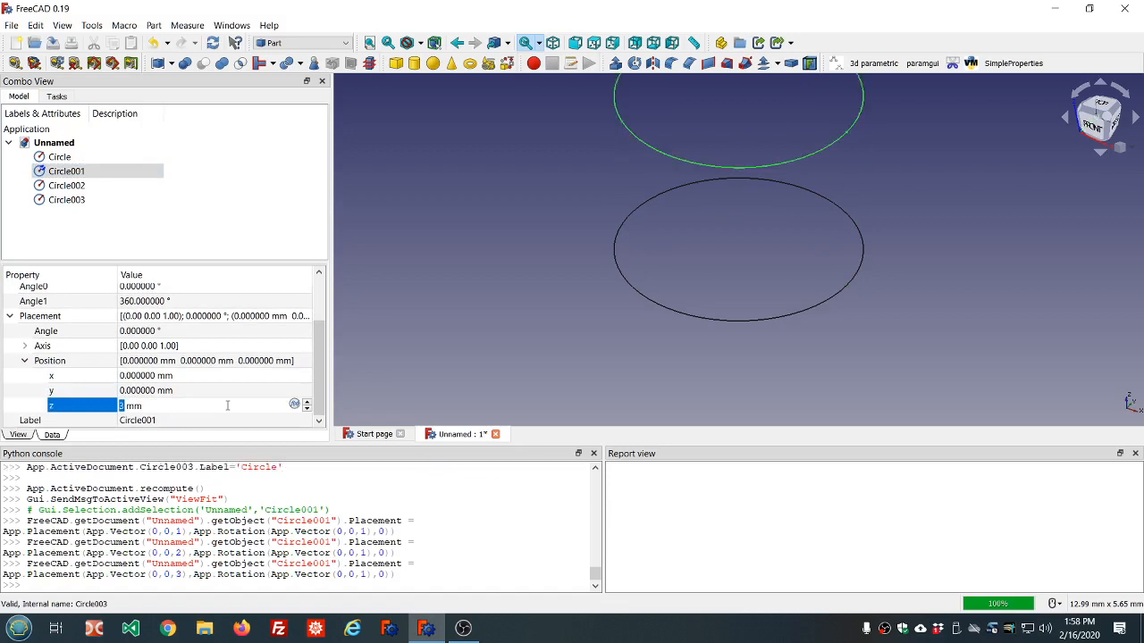
# Set the Z position of Circle002 to 5 mm.
pyautogui.click(67, 185)
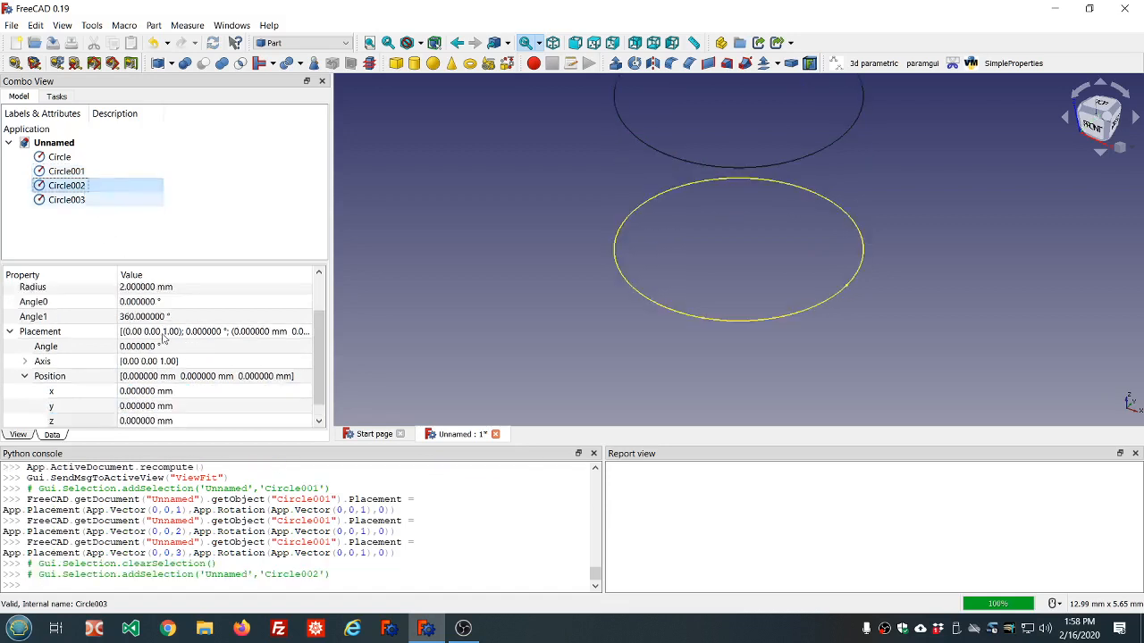
pyautogui.click(215, 420)
pyautogui.scroll(5, 213, 421)
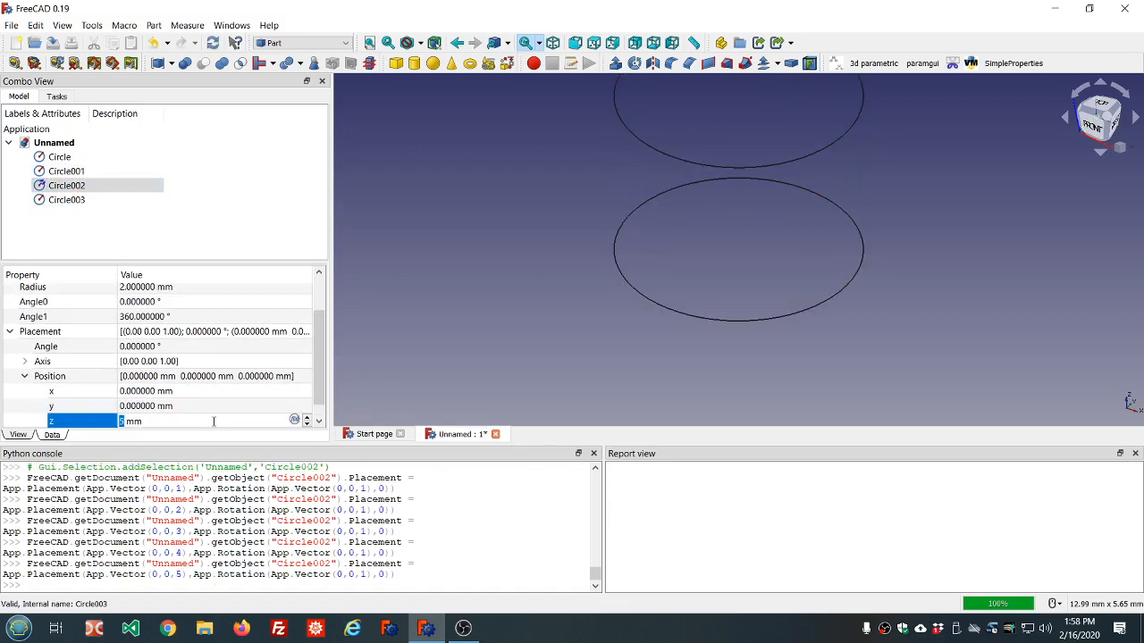
pyautogui.scroll(-3, 520, 255)
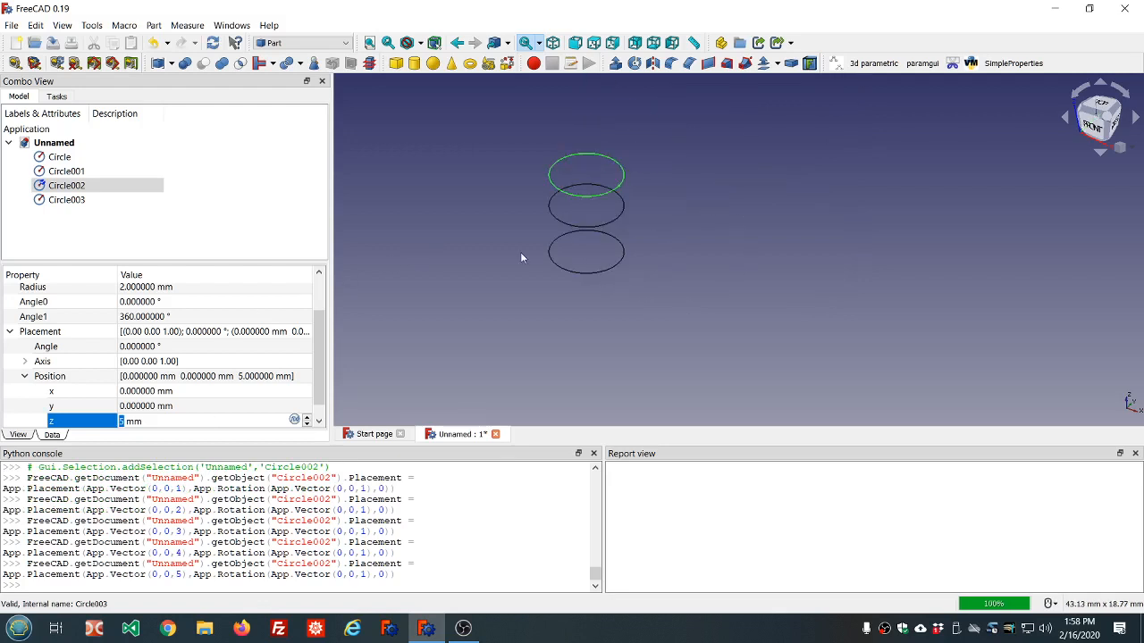
# Set the Z position of Circle003 to 9 mm.
pyautogui.click(68, 199)
pyautogui.click(182, 421)
pyautogui.scroll(9, 182, 420)
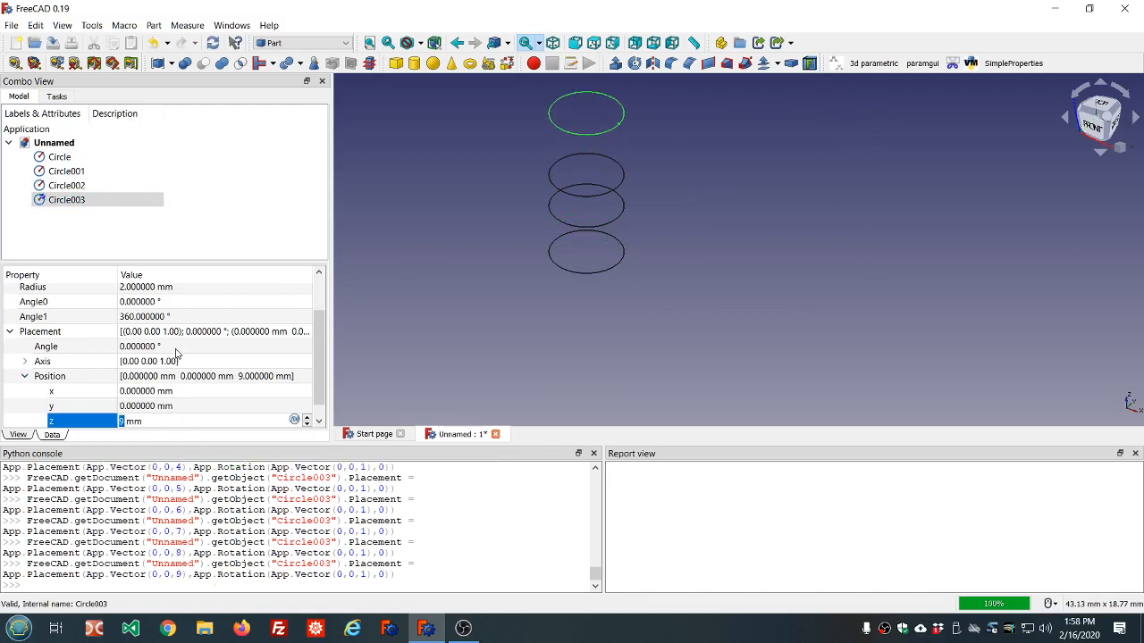
# Set the radius of Circle002 to 7 mm.
pyautogui.click(202, 290)
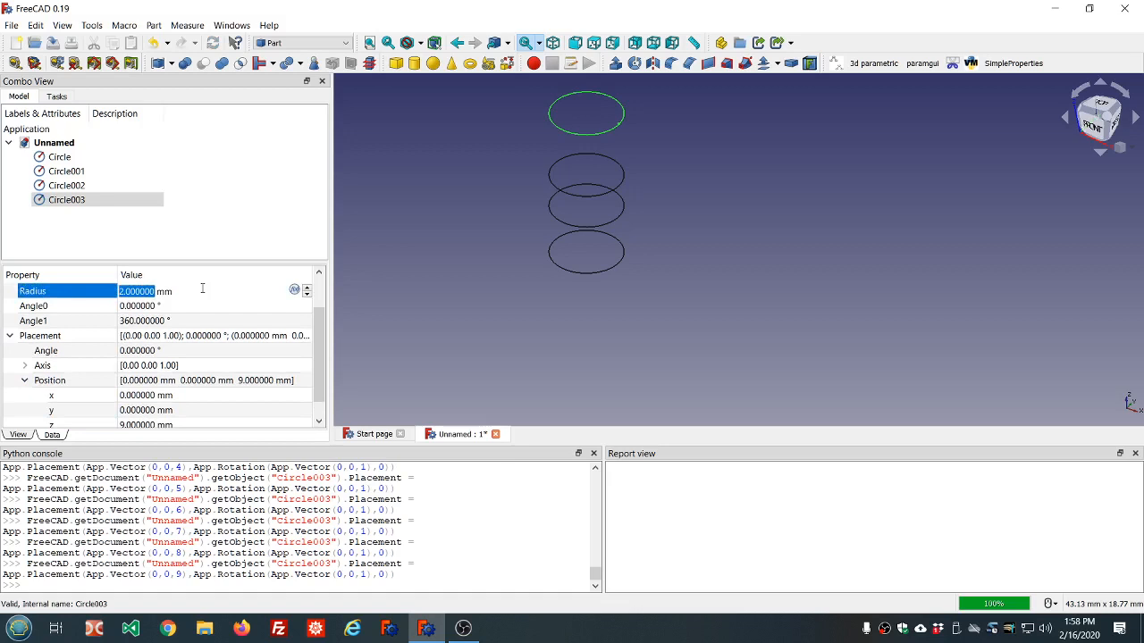
pyautogui.click(134, 185)
pyautogui.click(200, 337)
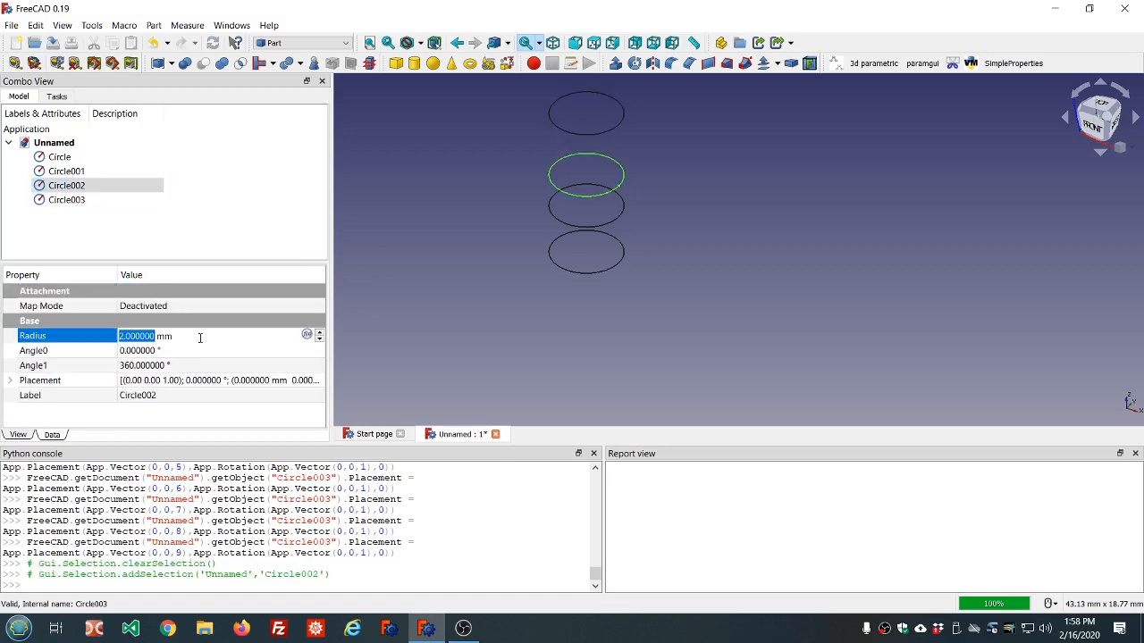
pyautogui.scroll(5, 200, 338)
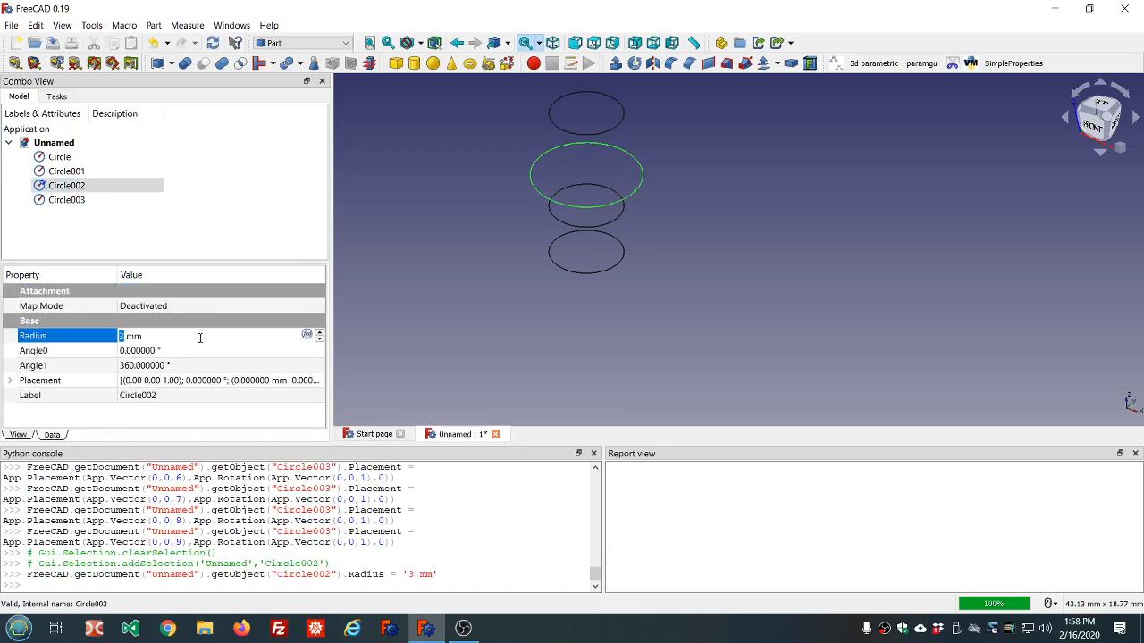
# Set the radius of Circle001 to 8 mm and clear the selection.
pyautogui.click(87, 200)
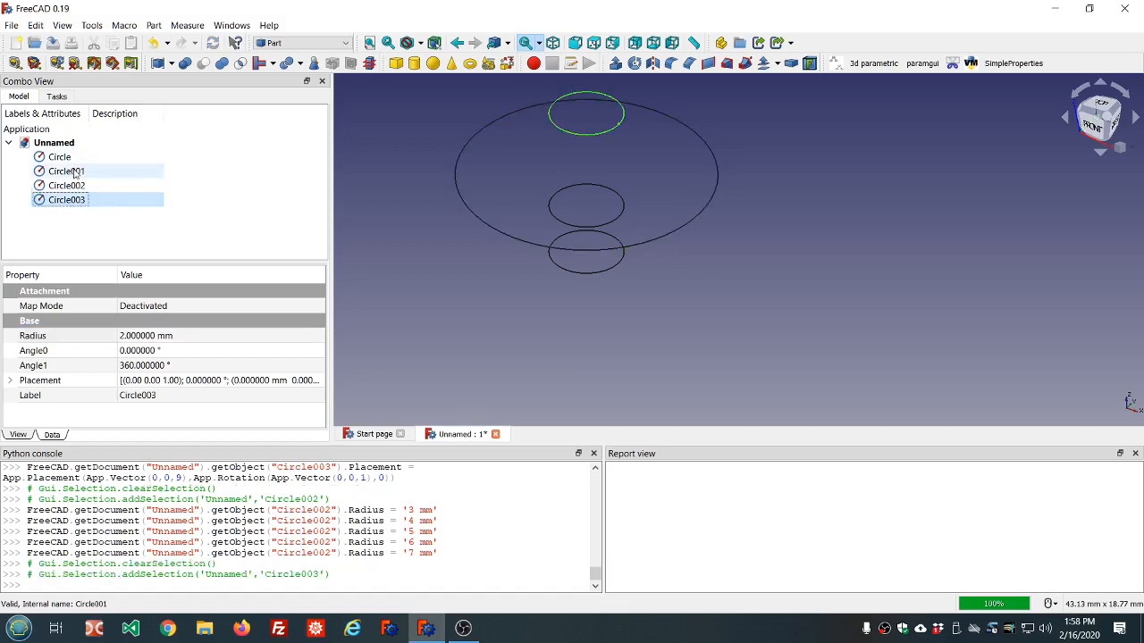
pyautogui.click(79, 171)
pyautogui.click(191, 336)
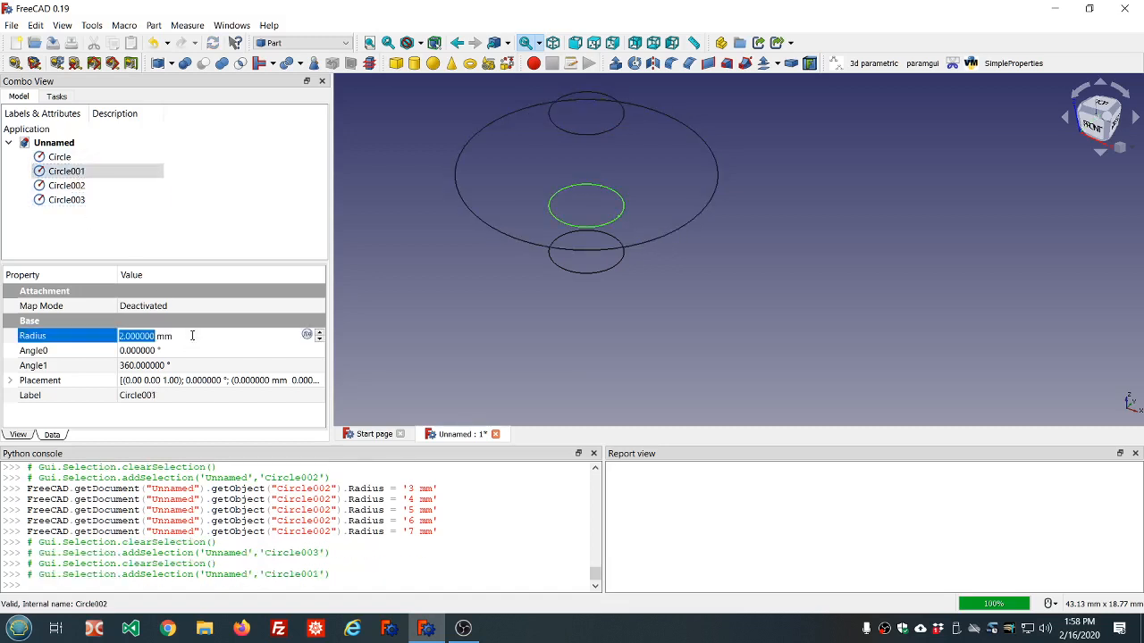
pyautogui.scroll(6, 191, 335)
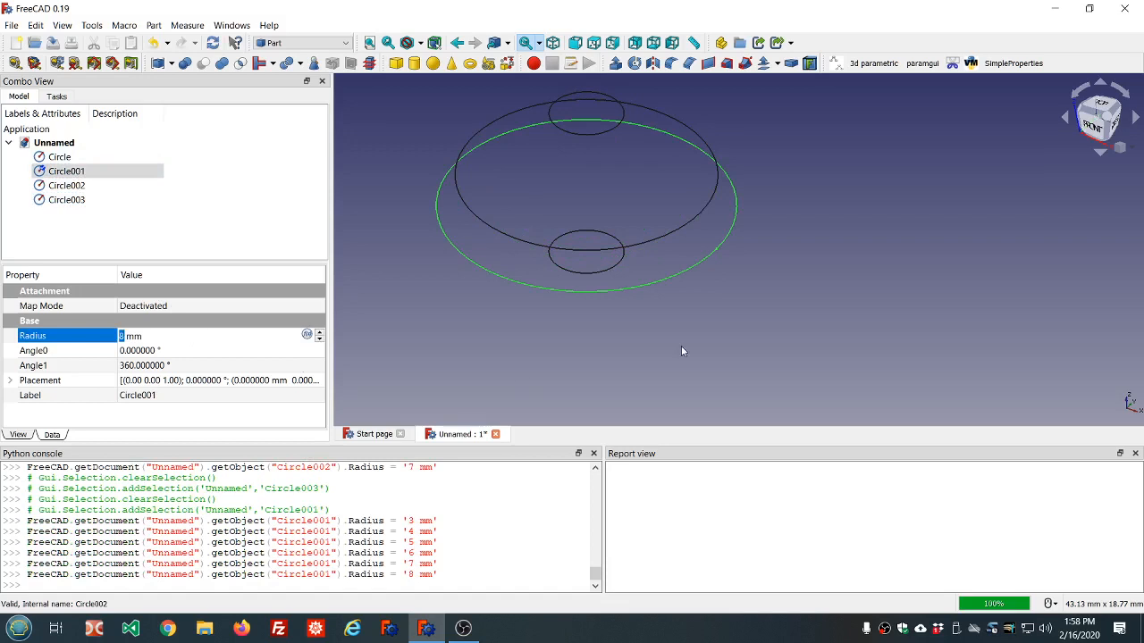
pyautogui.click(706, 343)
# Try a single solid Loft through Circle, Circle001, Circle002 and Circle003, in that order.
pyautogui.moveTo(775, 327); pyautogui.dragTo(768, 300, button='middle')
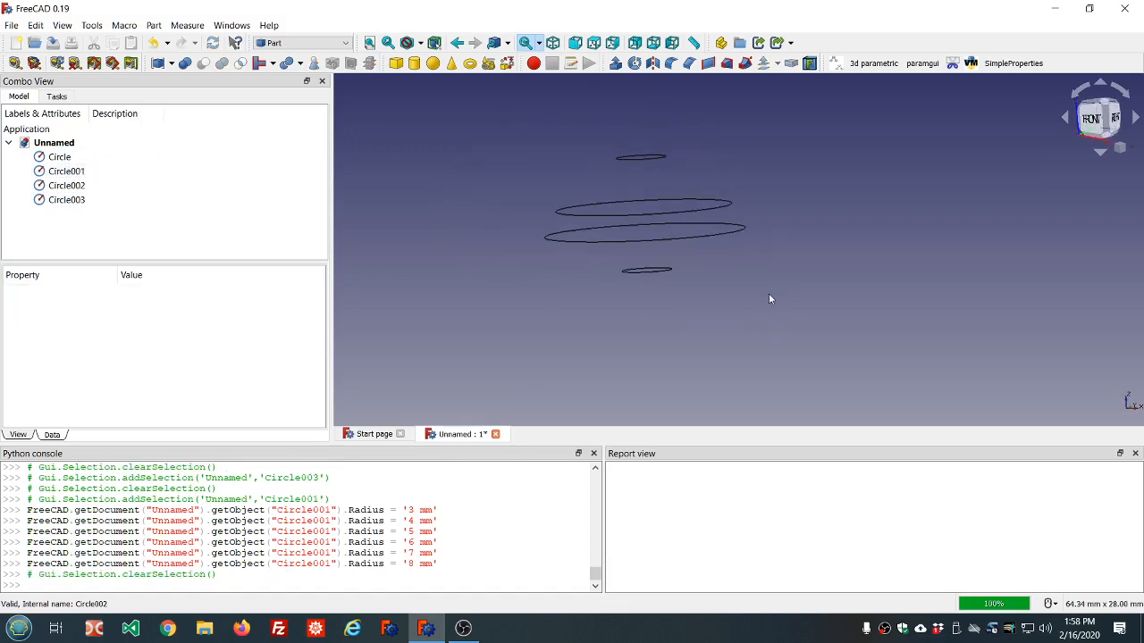
pyautogui.scroll(-2, 805, 265)
pyautogui.scroll(2, 789, 255)
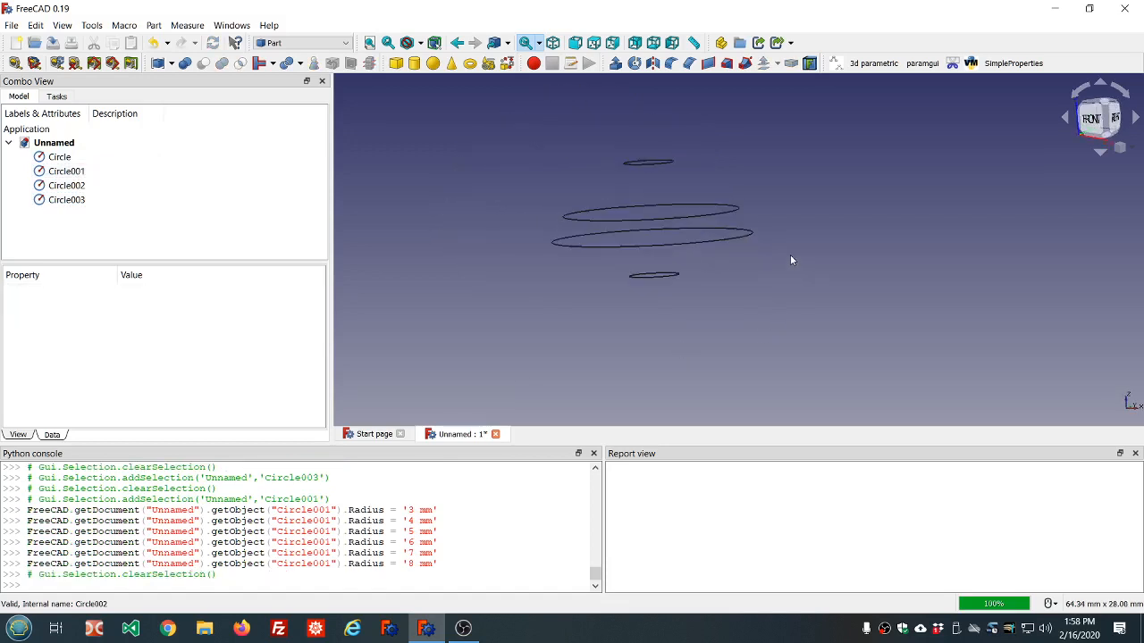
pyautogui.click(726, 64)
pyautogui.doubleClick(52, 199)
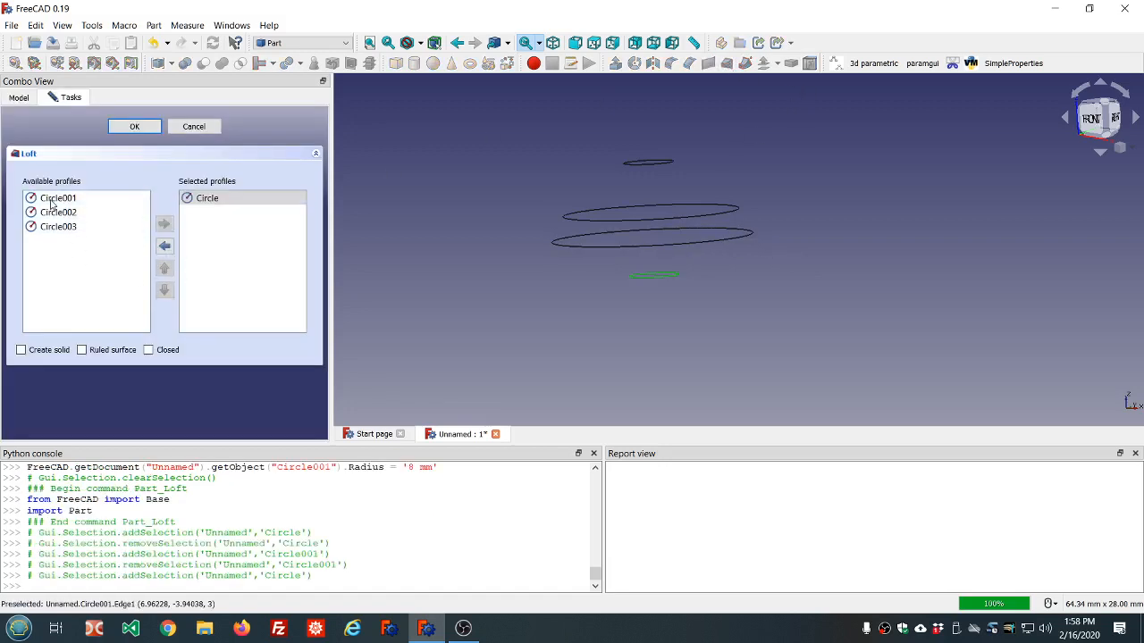
pyautogui.doubleClick(50, 203)
pyautogui.doubleClick(51, 204)
pyautogui.doubleClick(50, 204)
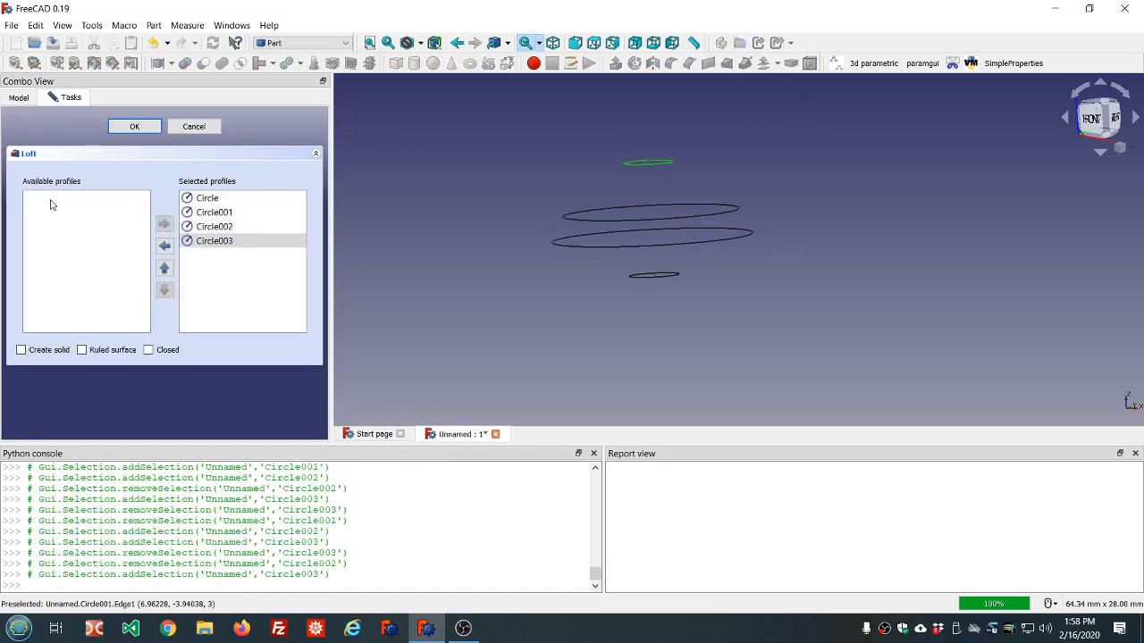
pyautogui.click(22, 349)
pyautogui.click(135, 127)
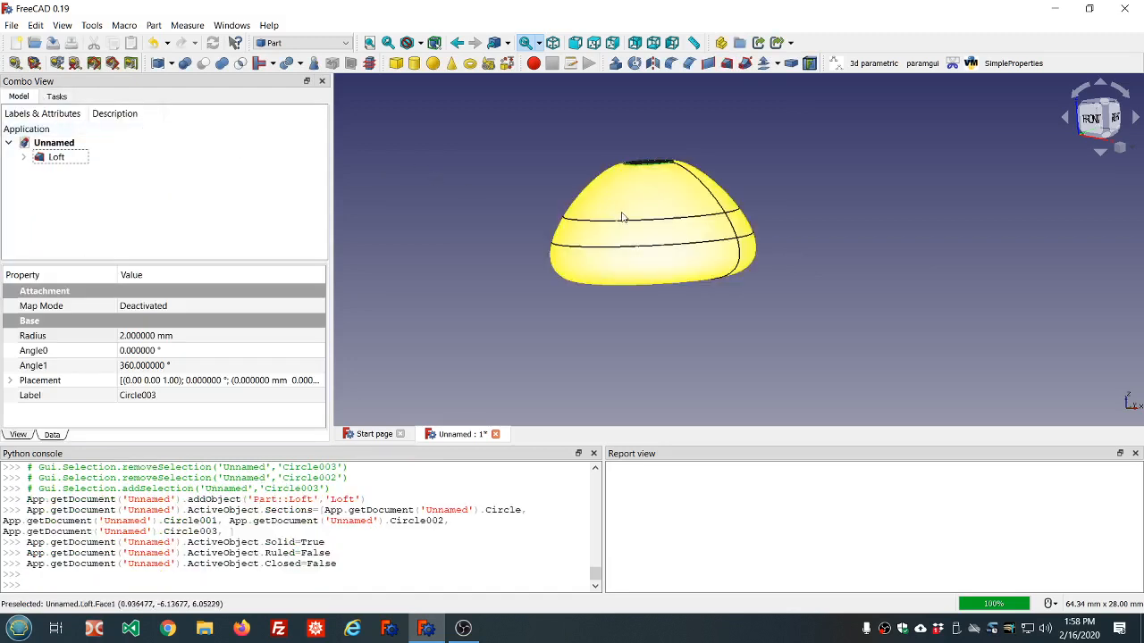
# Inspect the four-circle loft from the side and delete it while keeping its circles.
pyautogui.moveTo(780, 168)
pyautogui.mouseDown(button='middle')
pyautogui.moveTo(786, 273)
pyautogui.moveTo(743, 120)
pyautogui.moveTo(759, 89)
pyautogui.moveTo(854, 187)
pyautogui.moveTo(822, 233)
pyautogui.moveTo(800, 104)
pyautogui.moveTo(791, 175)
pyautogui.moveTo(799, 161)
pyautogui.mouseUp(button='middle')
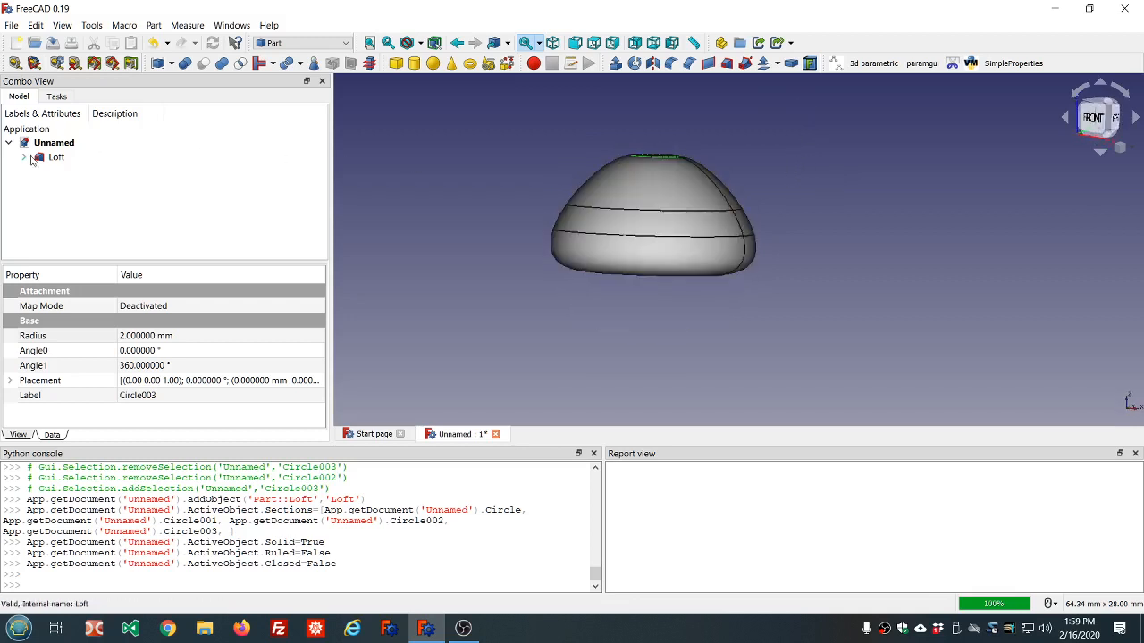
pyautogui.click(55, 157)
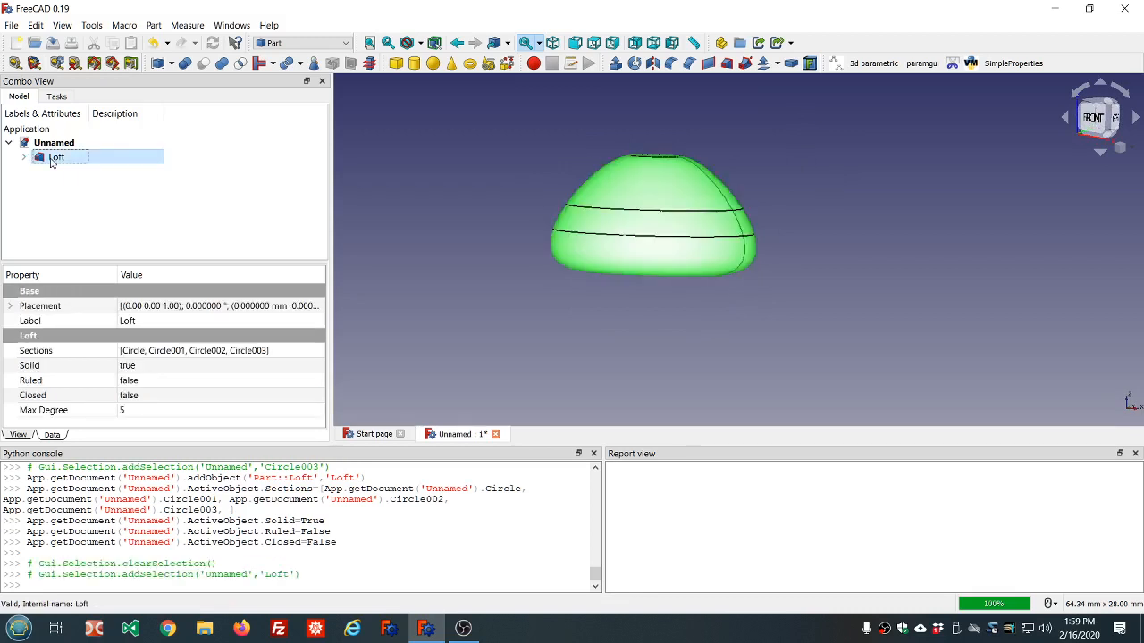
pyautogui.press('Delete')
pyautogui.click(205, 173)
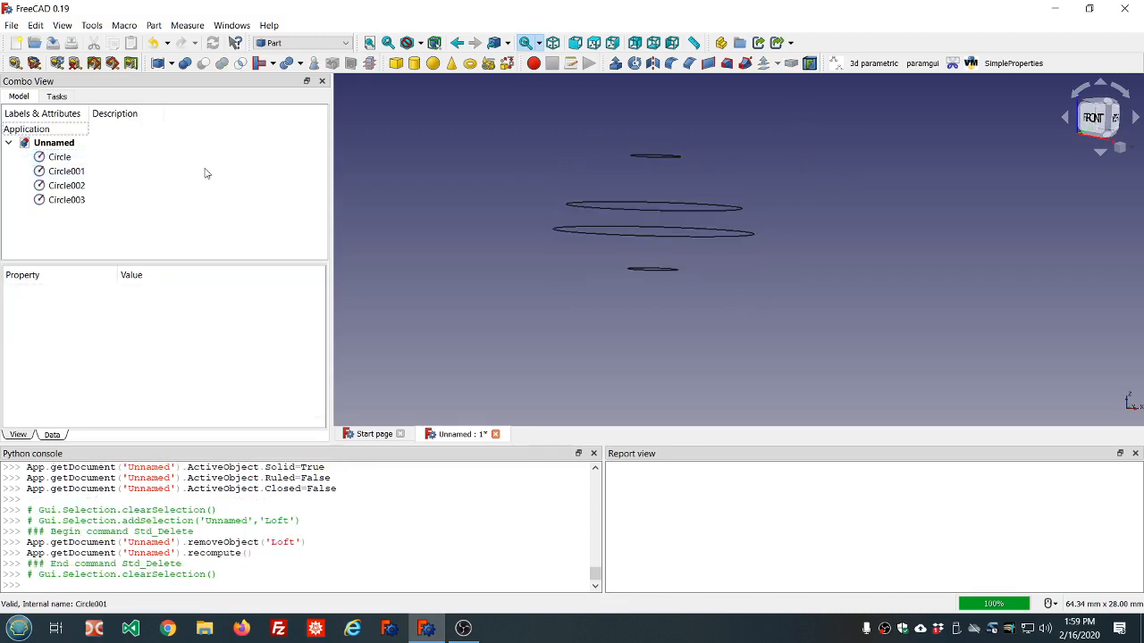
# Create a solid Loft from Circle to Circle001 to form the lowest section.
pyautogui.click(745, 63)
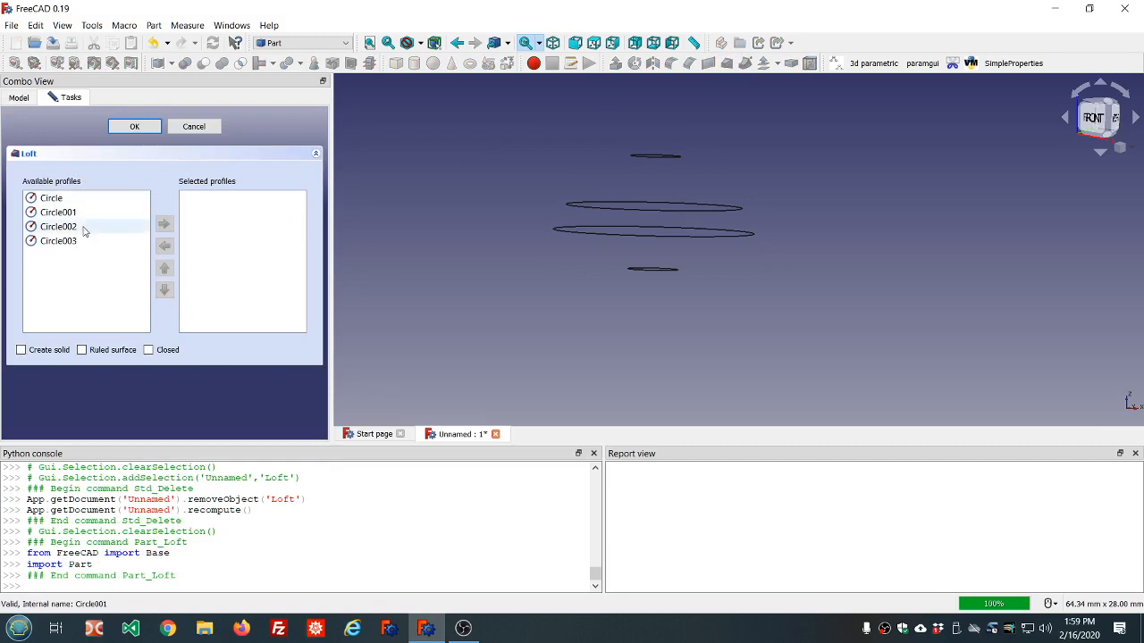
pyautogui.doubleClick(57, 204)
pyautogui.doubleClick(57, 204)
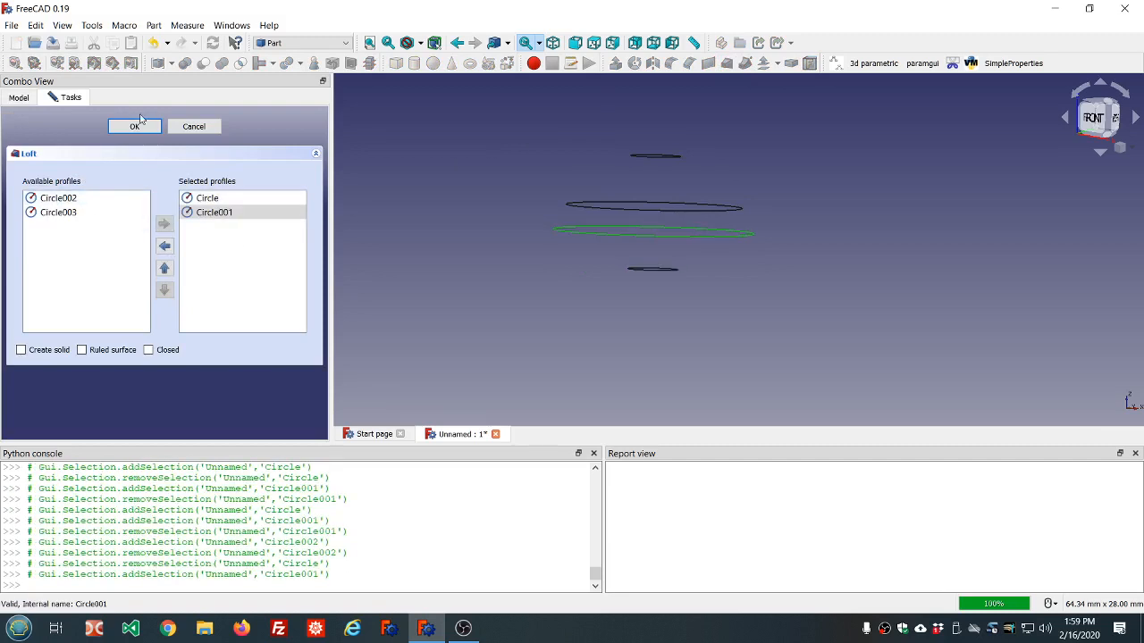
pyautogui.click(20, 351)
pyautogui.click(134, 127)
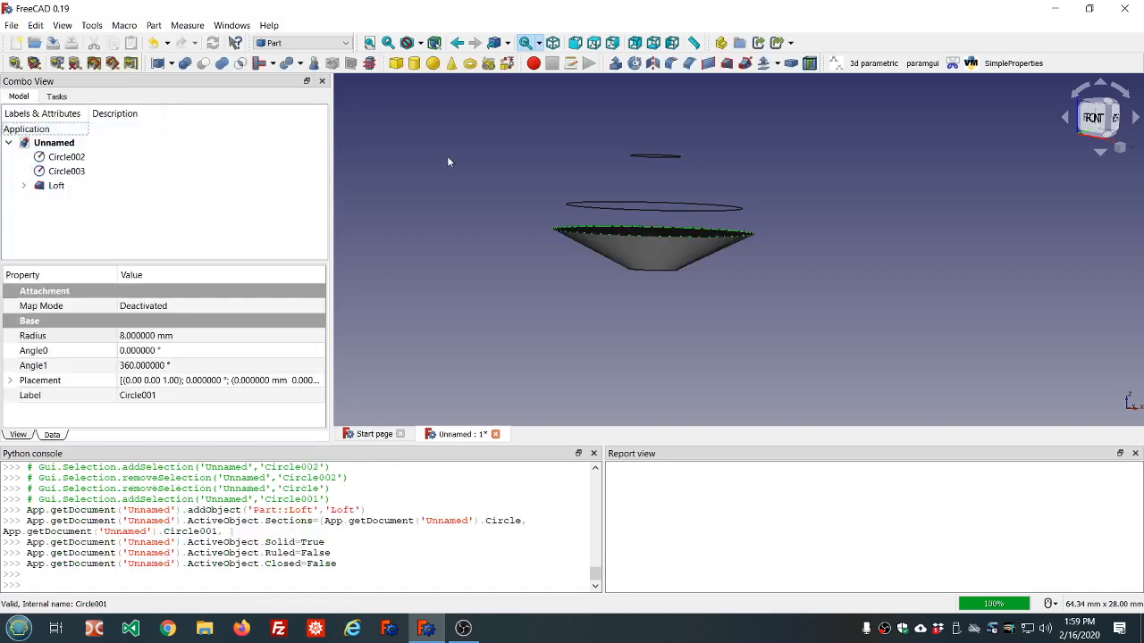
# Create a solid Loft from Circle001 to Circle002 to form the middle section.
pyautogui.click(729, 66)
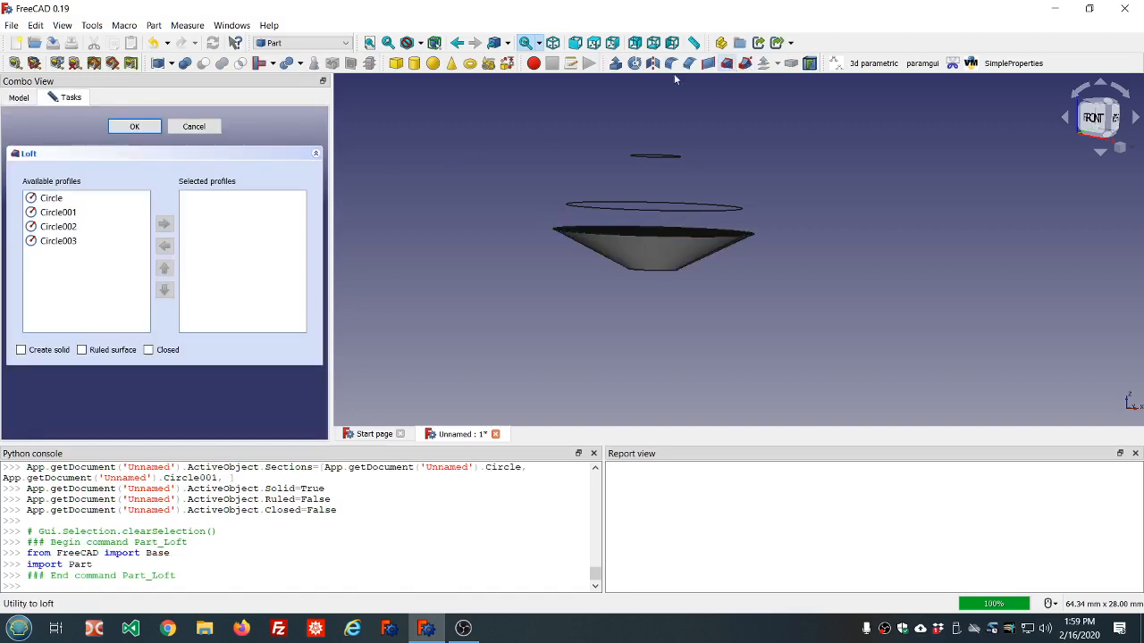
pyautogui.doubleClick(59, 212)
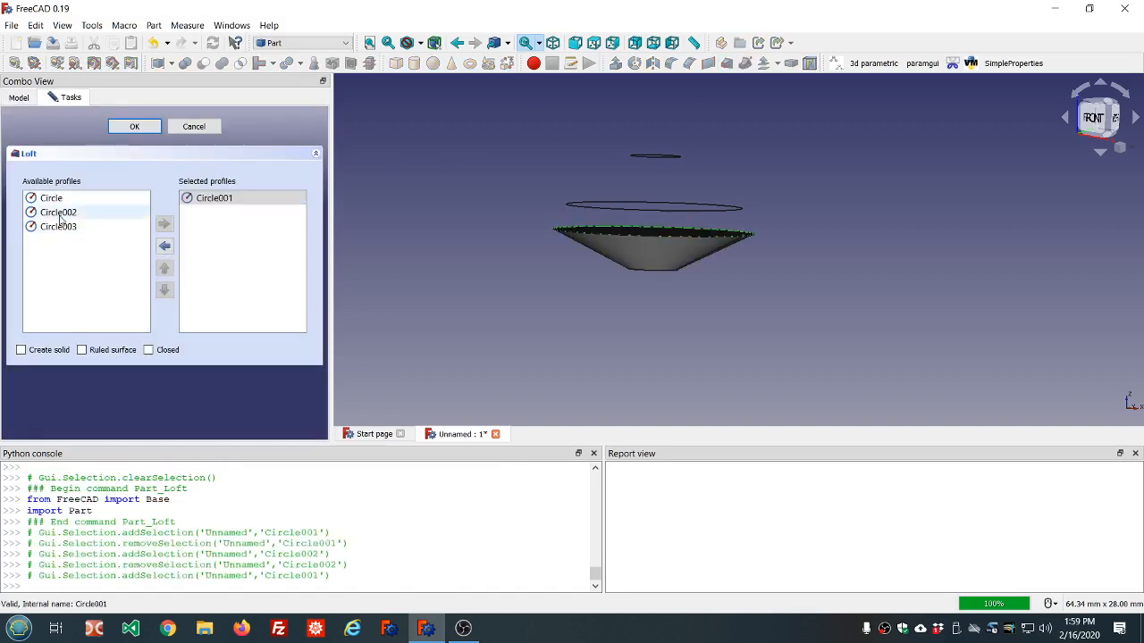
pyautogui.doubleClick(59, 213)
pyautogui.click(22, 349)
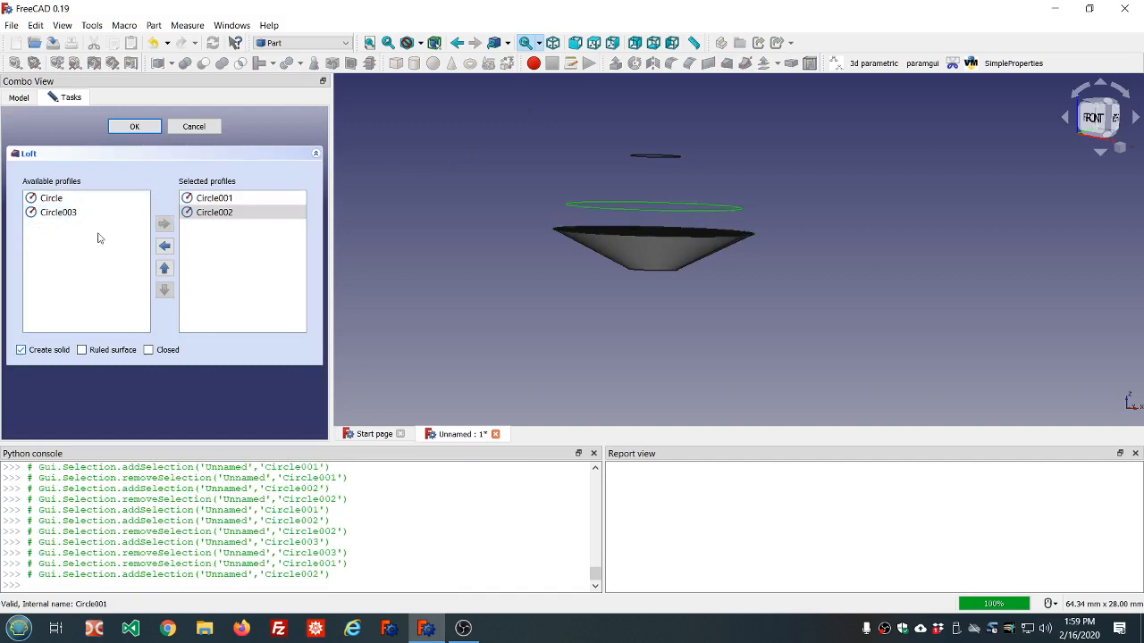
pyautogui.click(135, 126)
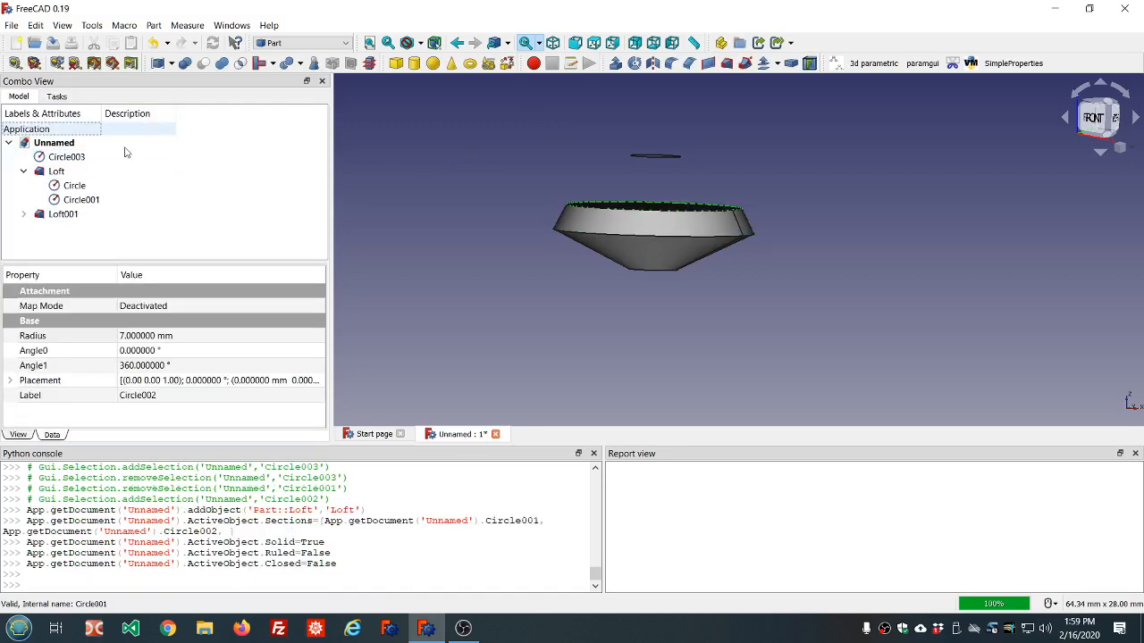
# Create a solid Loft from Circle002 to Circle003 to form the uppermost section.
pyautogui.click(726, 64)
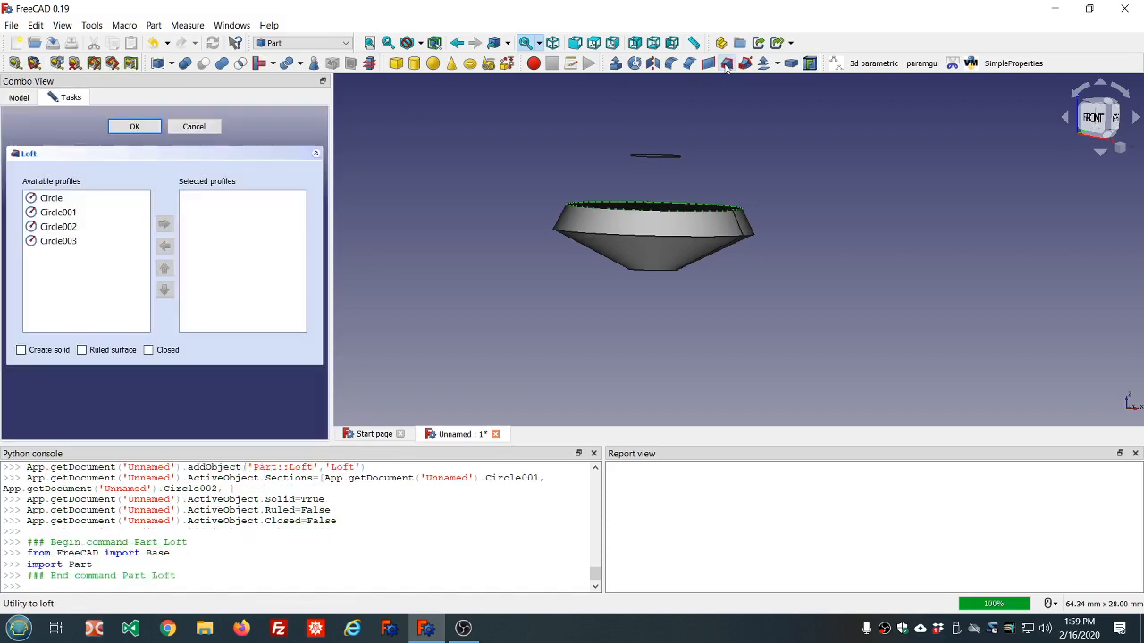
pyautogui.click(72, 229)
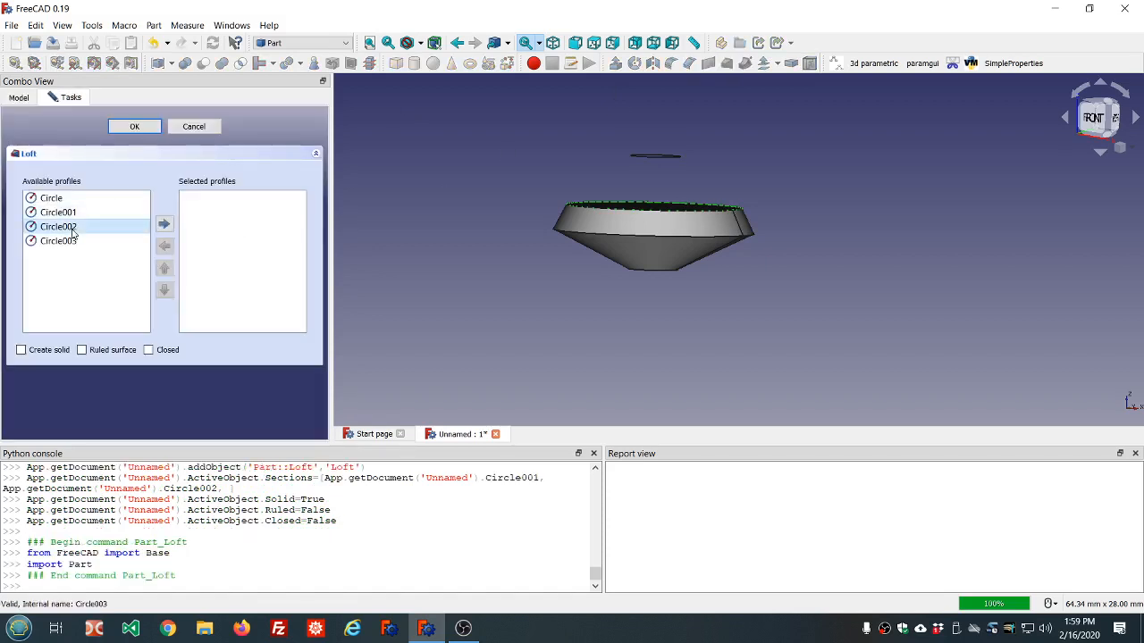
pyautogui.click(70, 244)
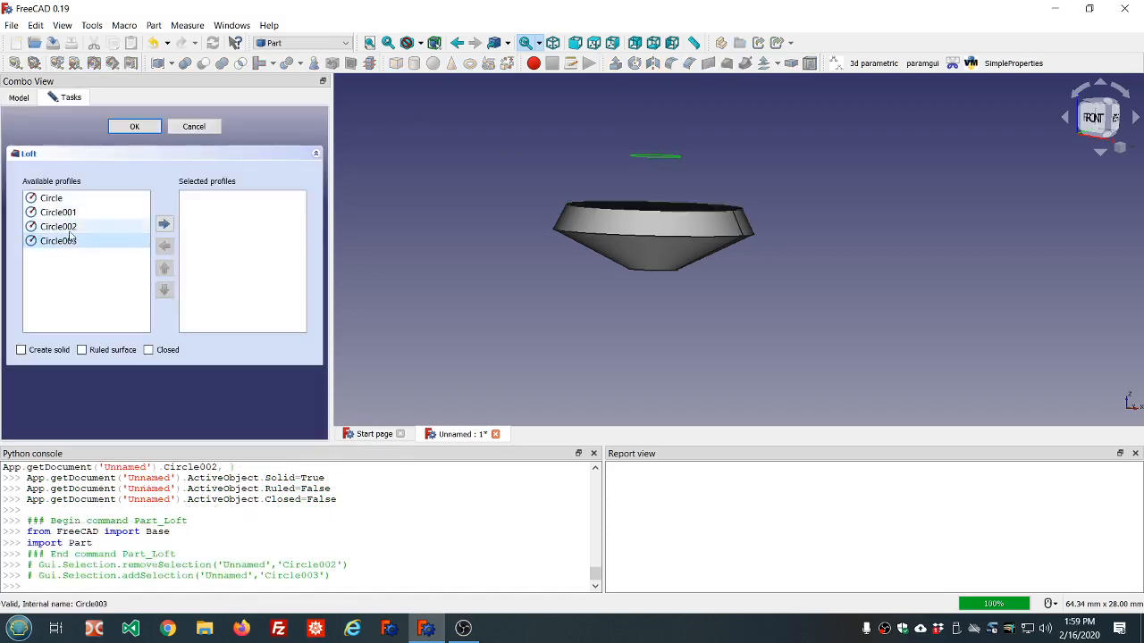
pyautogui.doubleClick(69, 230)
pyautogui.doubleClick(69, 232)
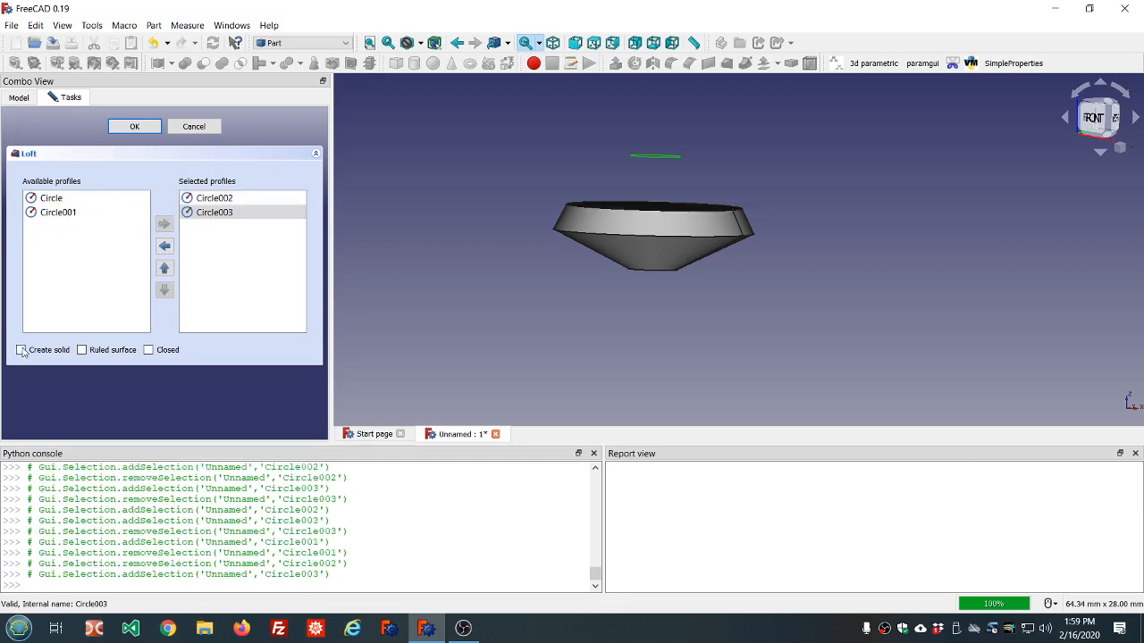
pyautogui.click(146, 131)
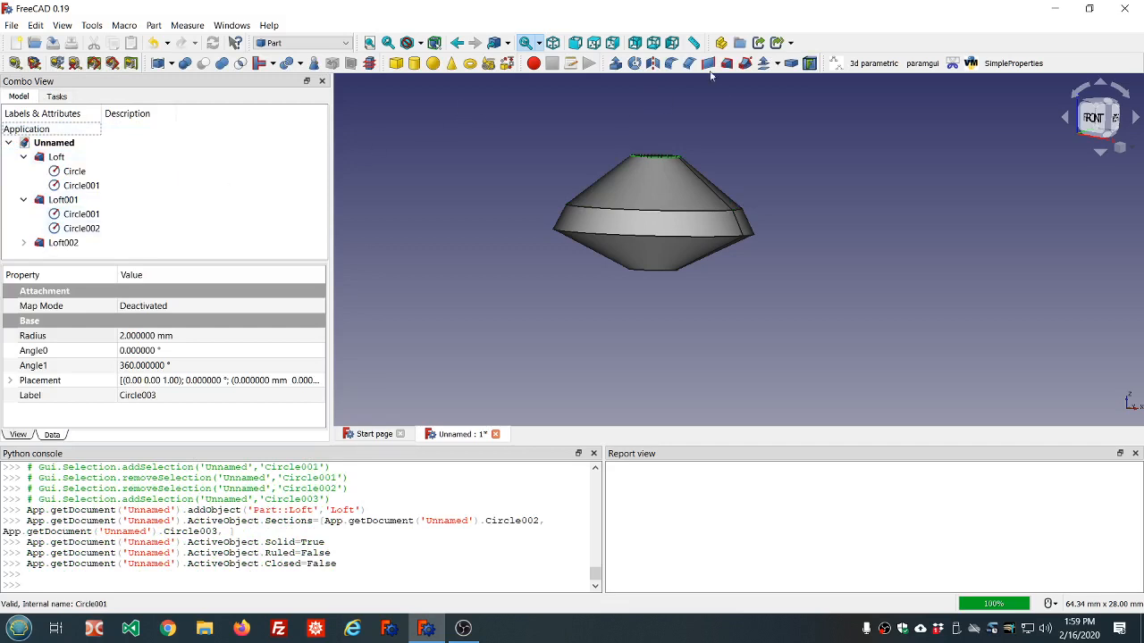
pyautogui.click(726, 62)
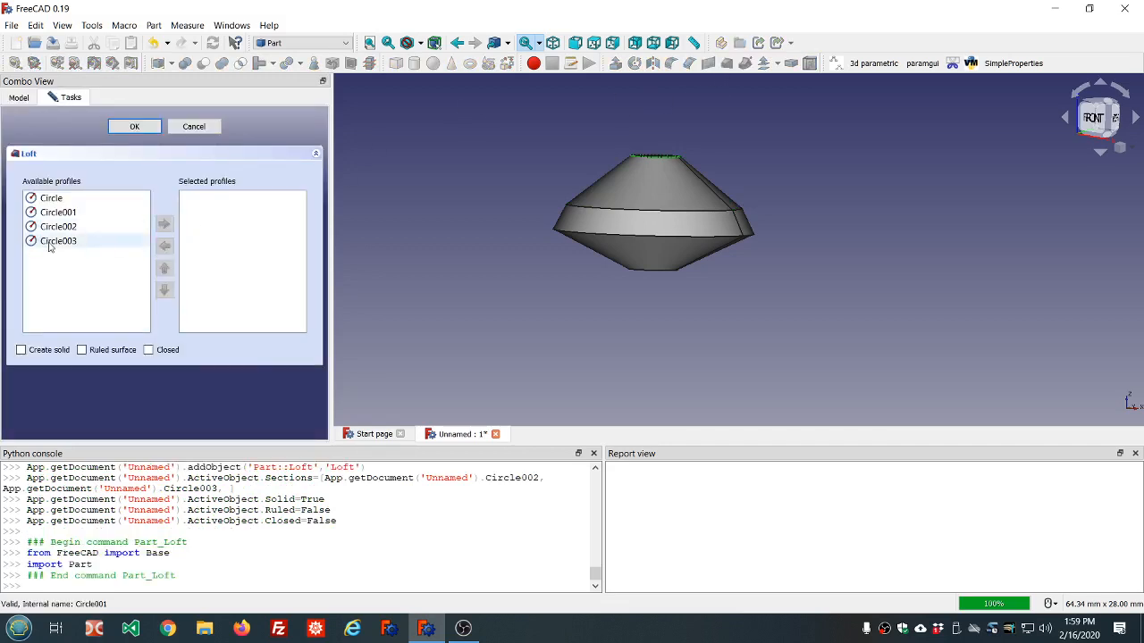
pyautogui.click(54, 242)
pyautogui.scroll(-3, 583, 184)
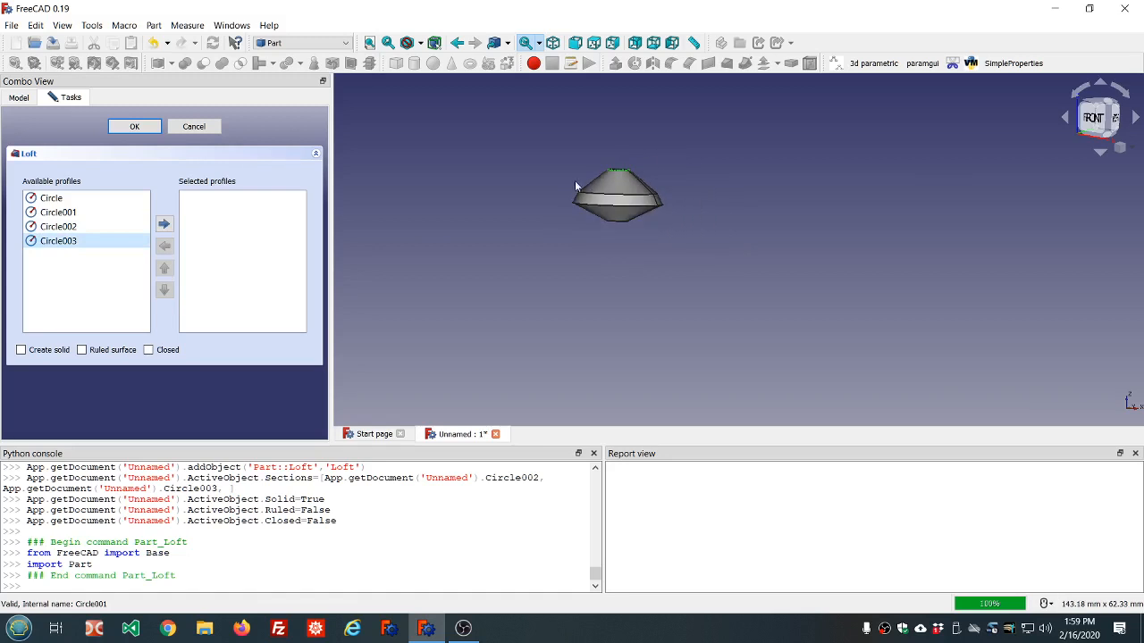
pyautogui.click(68, 228)
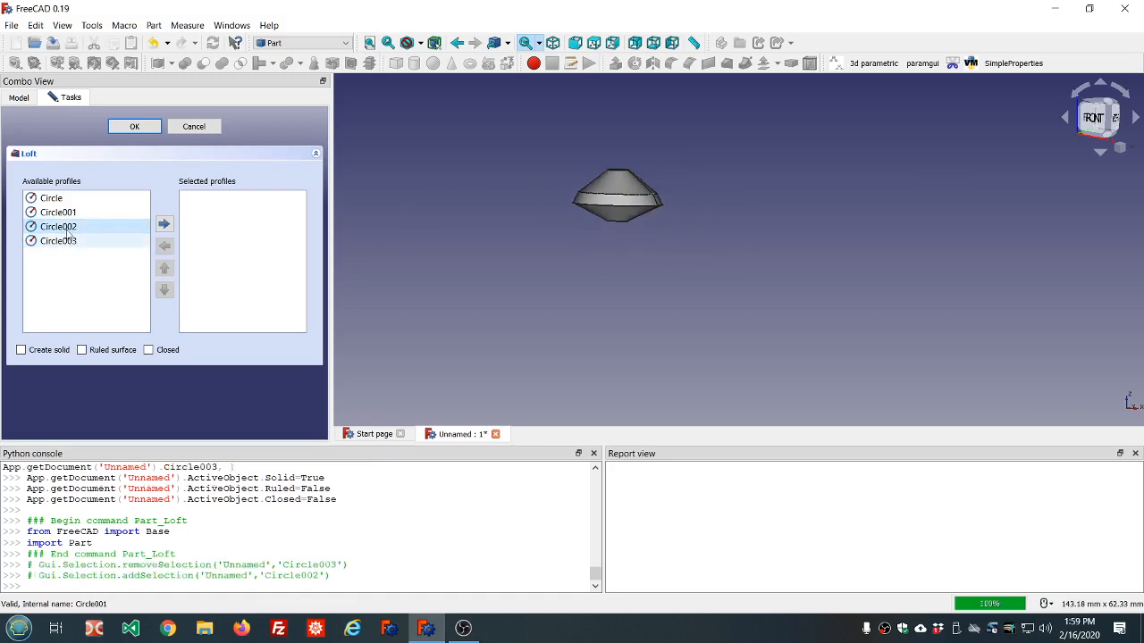
pyautogui.click(69, 214)
pyautogui.click(65, 199)
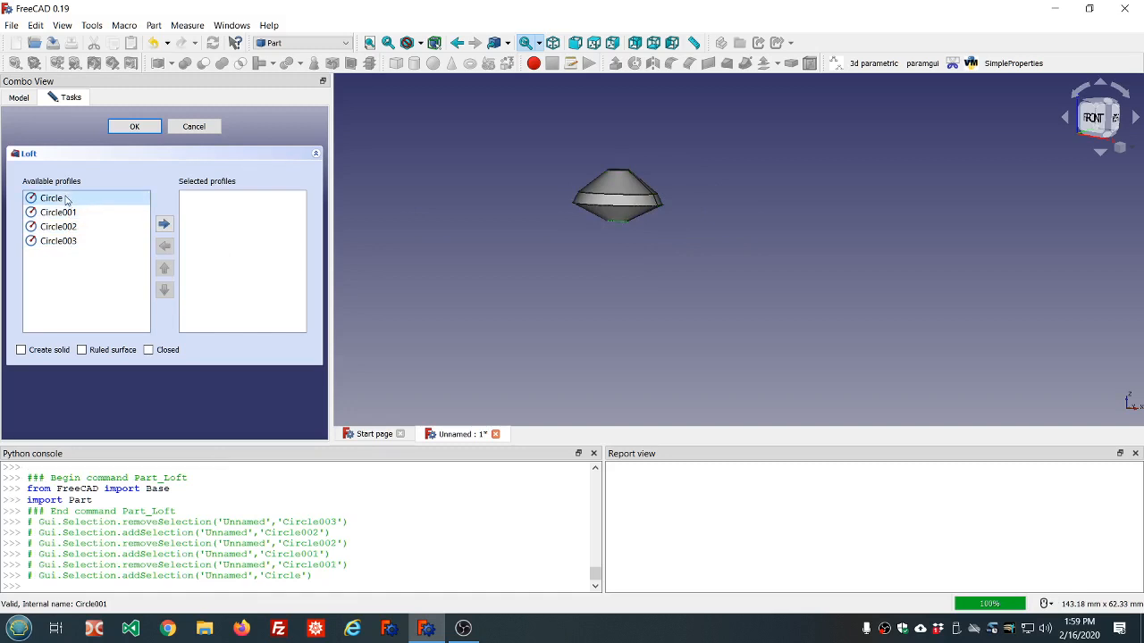
pyautogui.moveTo(728, 215); pyautogui.dragTo(718, 162, button='middle')
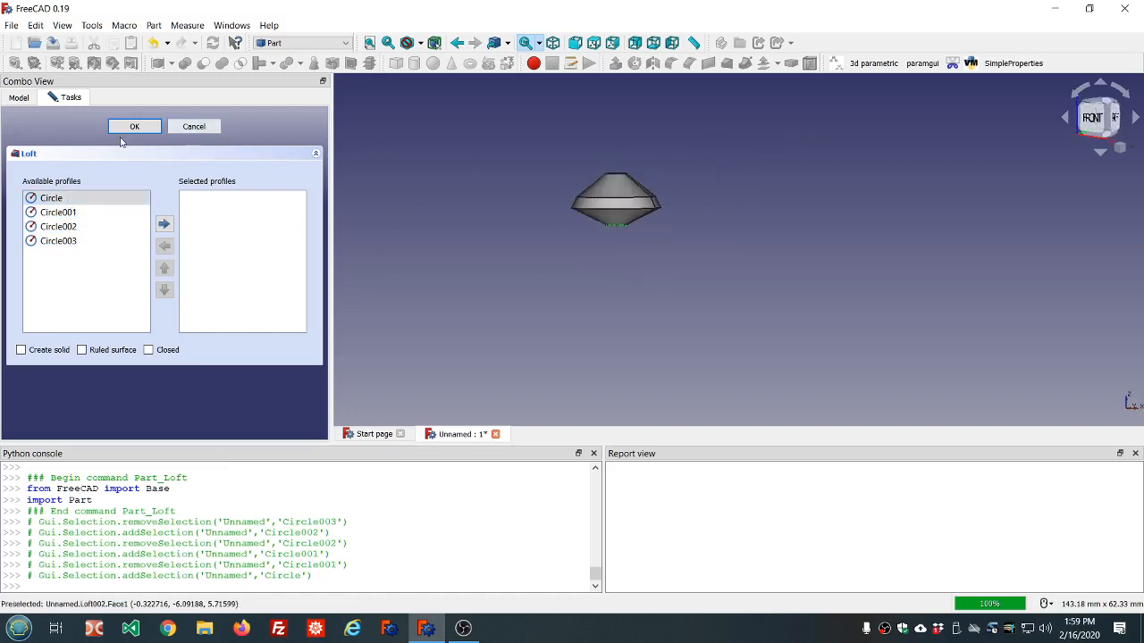
pyautogui.click(183, 128)
# Set the radius of Circle001, the shared profile of the lower two lofts, to 10 mm and clear the selection.
pyautogui.scroll(4, 532, 168)
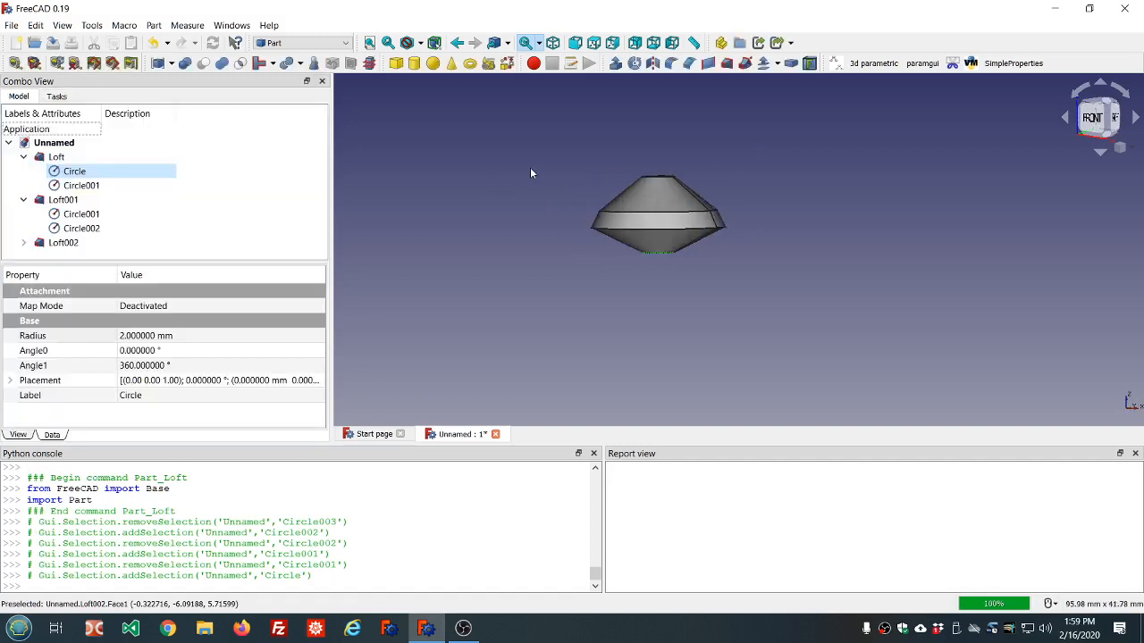
pyautogui.moveTo(541, 169); pyautogui.dragTo(556, 120, button='middle')
pyautogui.moveTo(840, 232); pyautogui.dragTo(675, 330, button='middle')
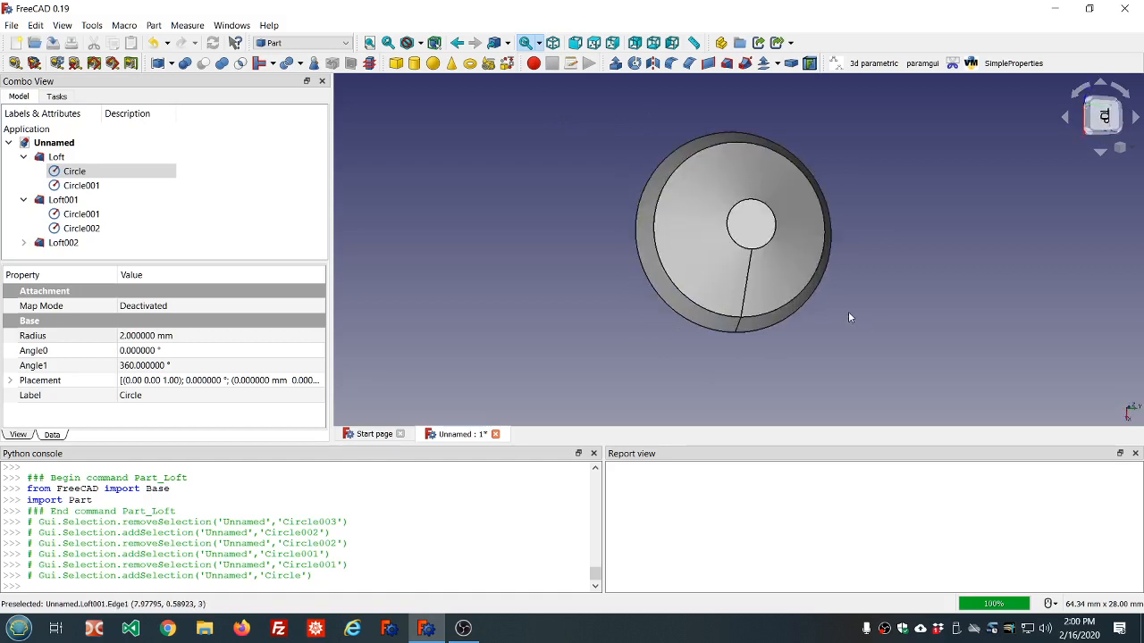
pyautogui.moveTo(855, 300)
pyautogui.mouseDown(button='middle')
pyautogui.moveTo(844, 250)
pyautogui.moveTo(757, 144)
pyautogui.moveTo(913, 199)
pyautogui.mouseUp(button='middle')
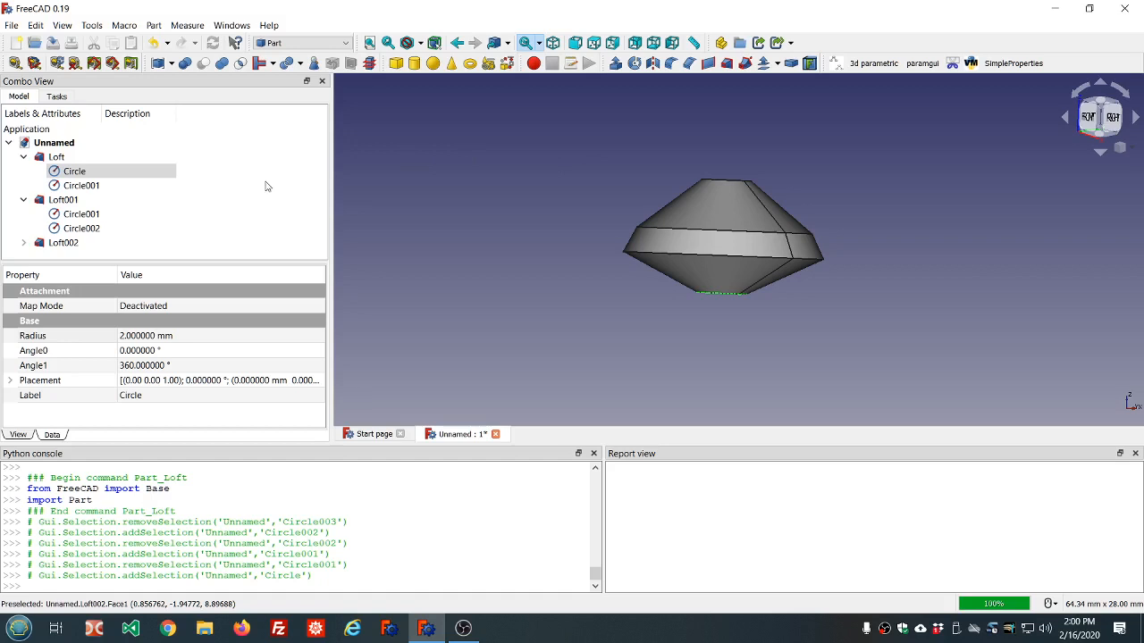
pyautogui.click(91, 214)
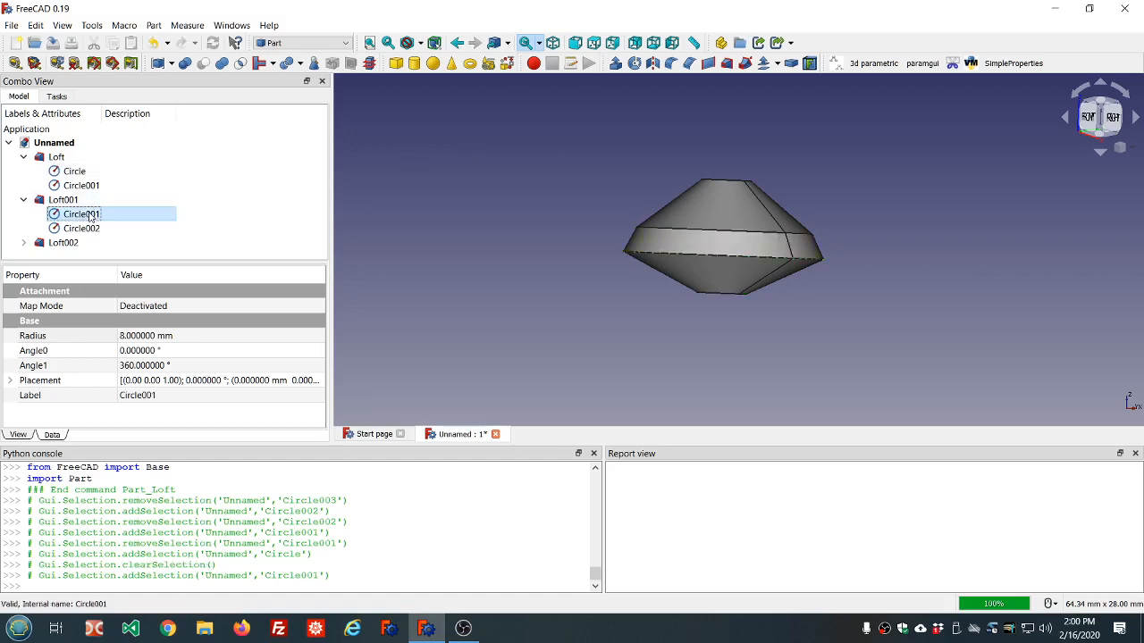
pyautogui.click(197, 335)
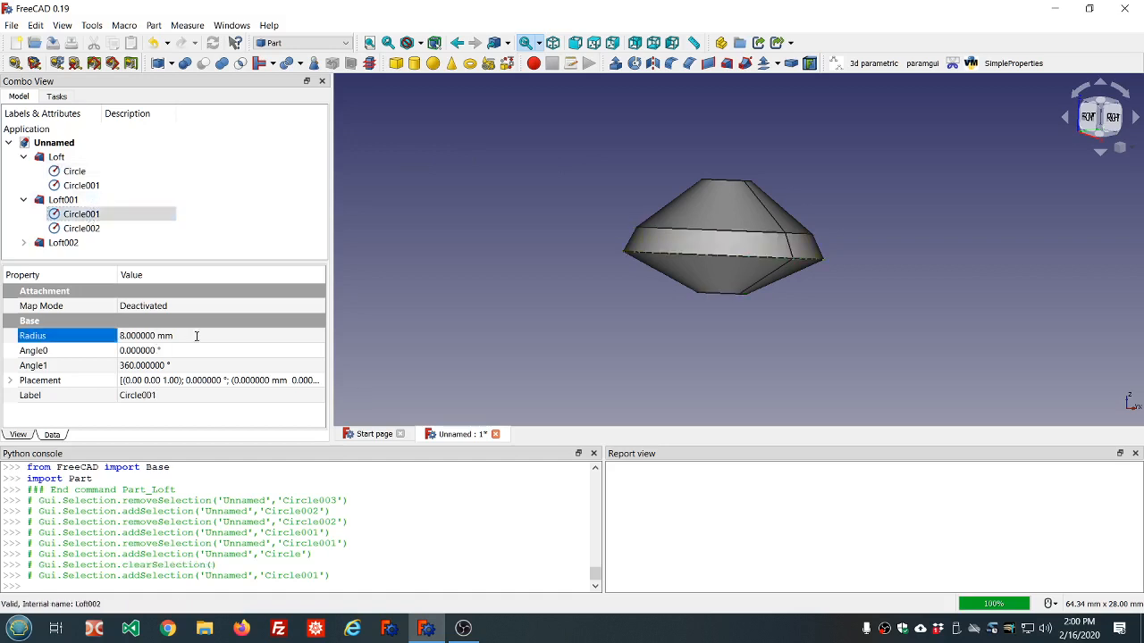
pyautogui.scroll(2, 197, 335)
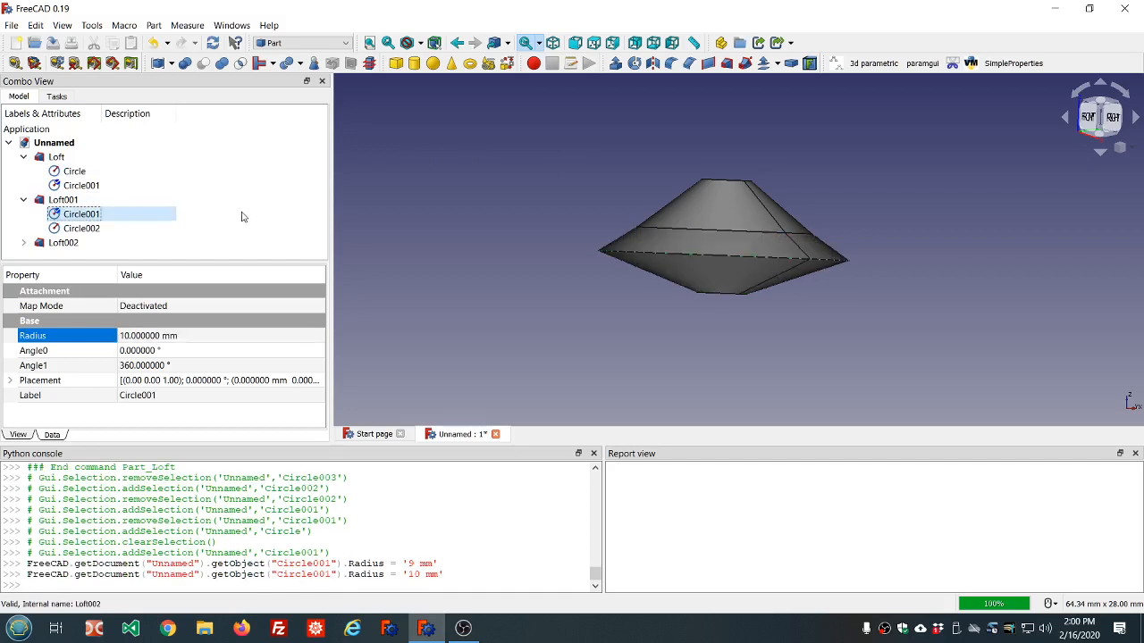
pyautogui.click(462, 228)
pyautogui.moveTo(810, 328)
pyautogui.mouseDown(button='middle')
pyautogui.moveTo(809, 258)
pyautogui.moveTo(806, 361)
pyautogui.moveTo(810, 330)
pyautogui.mouseUp(button='middle')
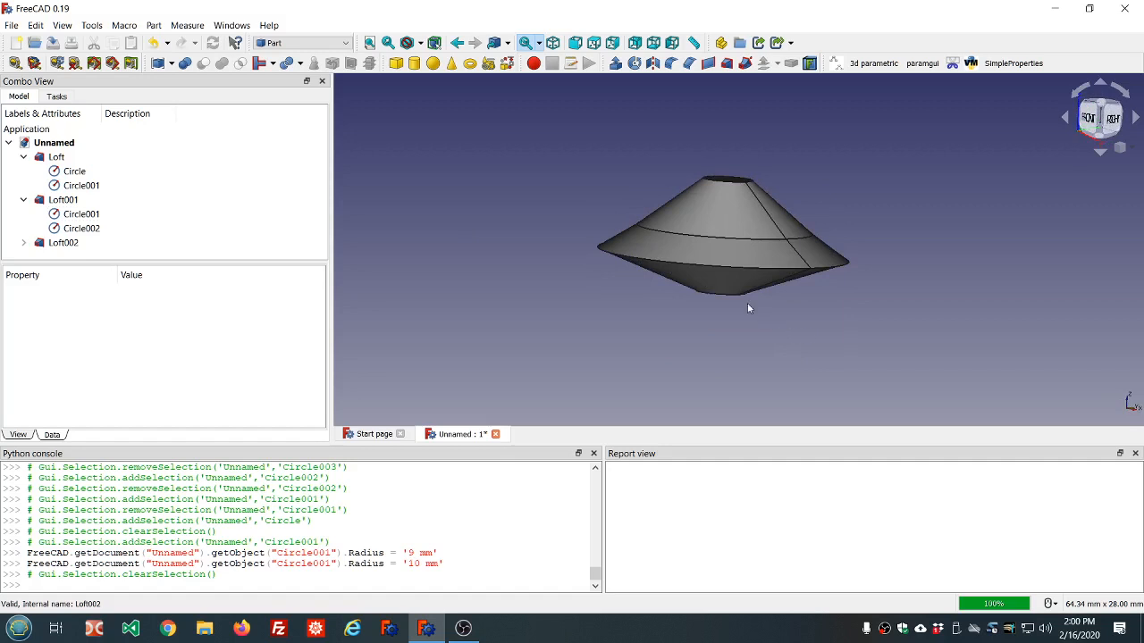
# Close the stacked-loft document, discarding its changes, and create a new empty document.
pyautogui.click(496, 434)
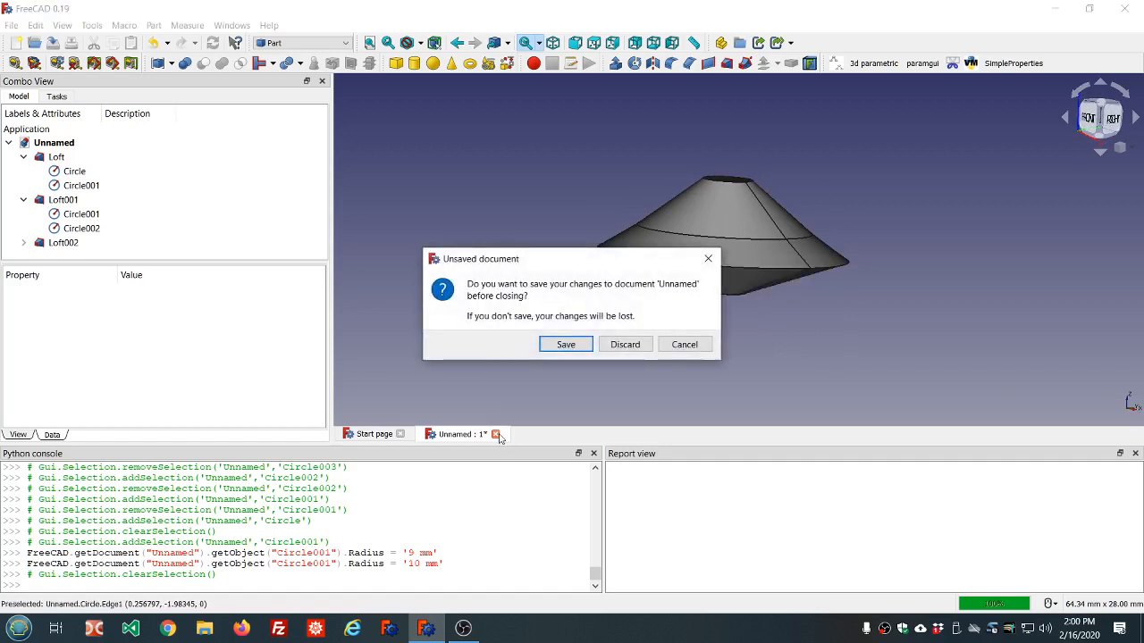
pyautogui.click(626, 344)
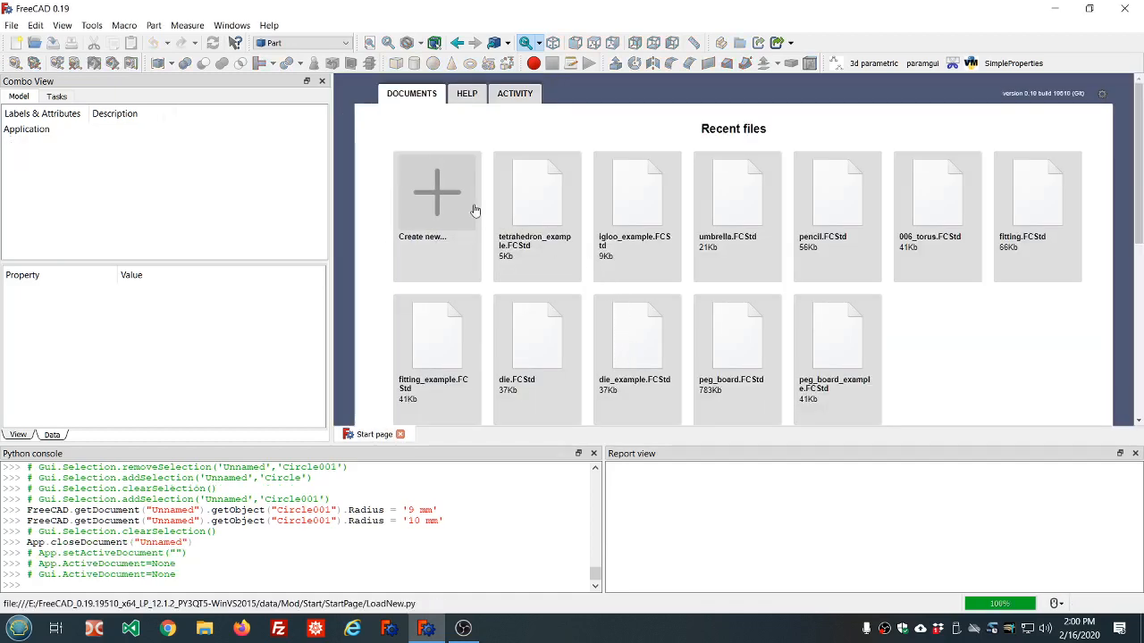
pyautogui.click(439, 202)
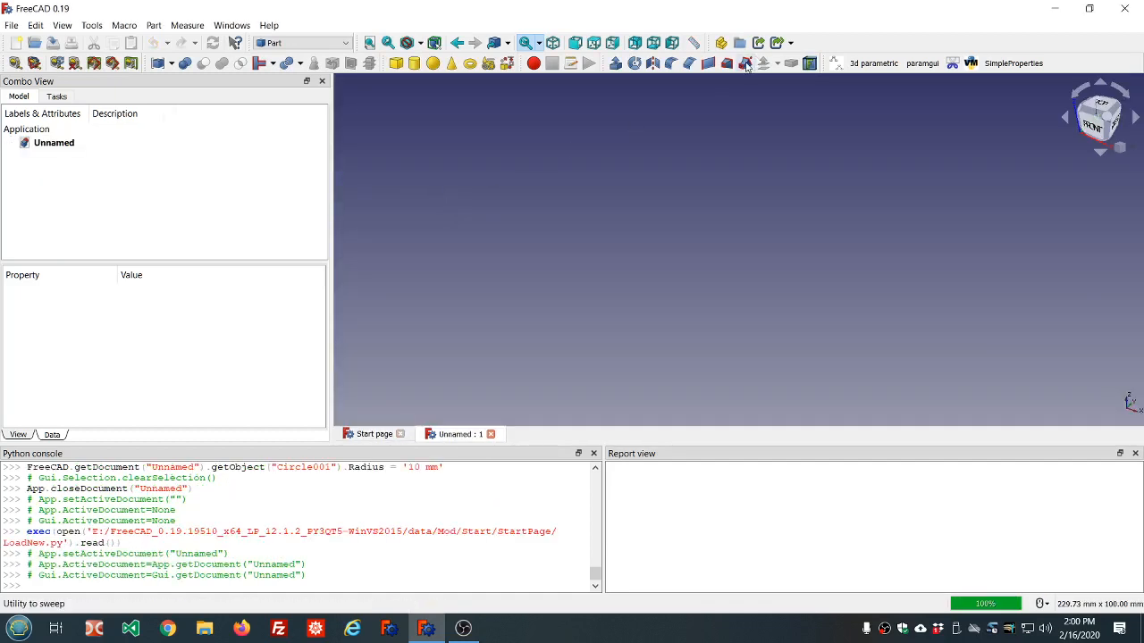
# Create a full Circle primitive with a 2 mm radius and angles from 0° to 360°.
pyautogui.click(487, 66)
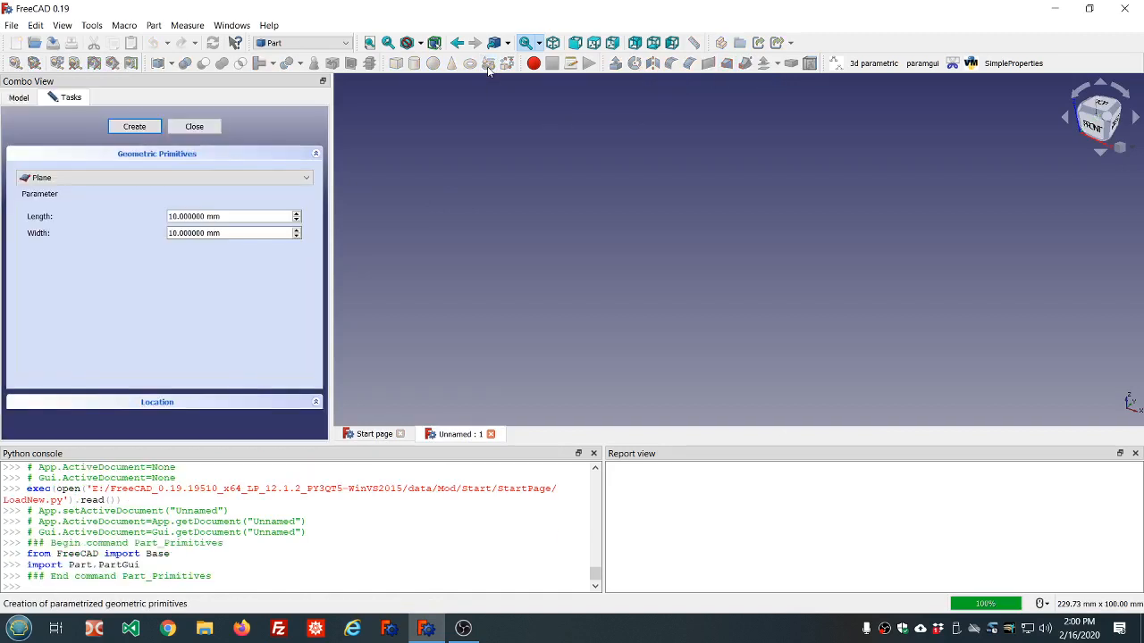
pyautogui.click(302, 179)
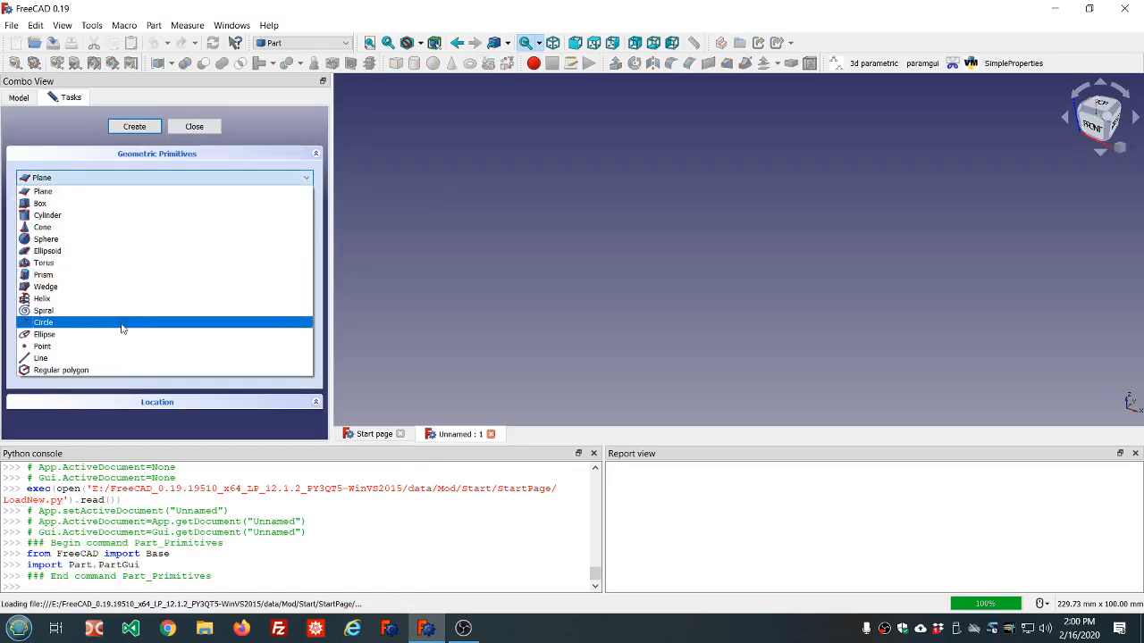
pyautogui.click(122, 323)
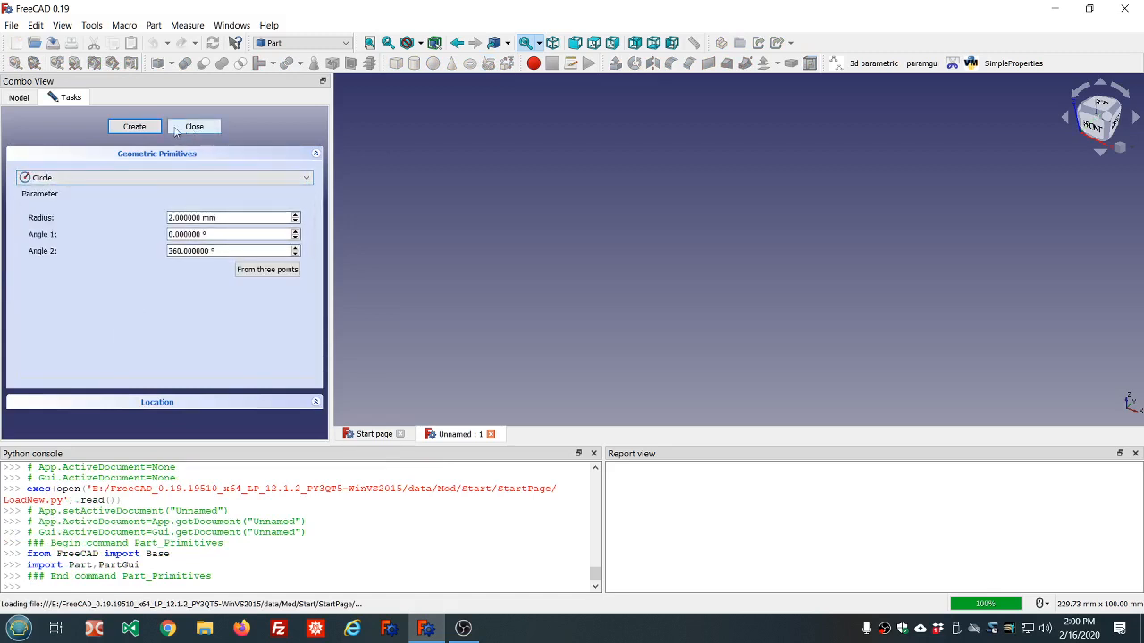
pyautogui.click(136, 127)
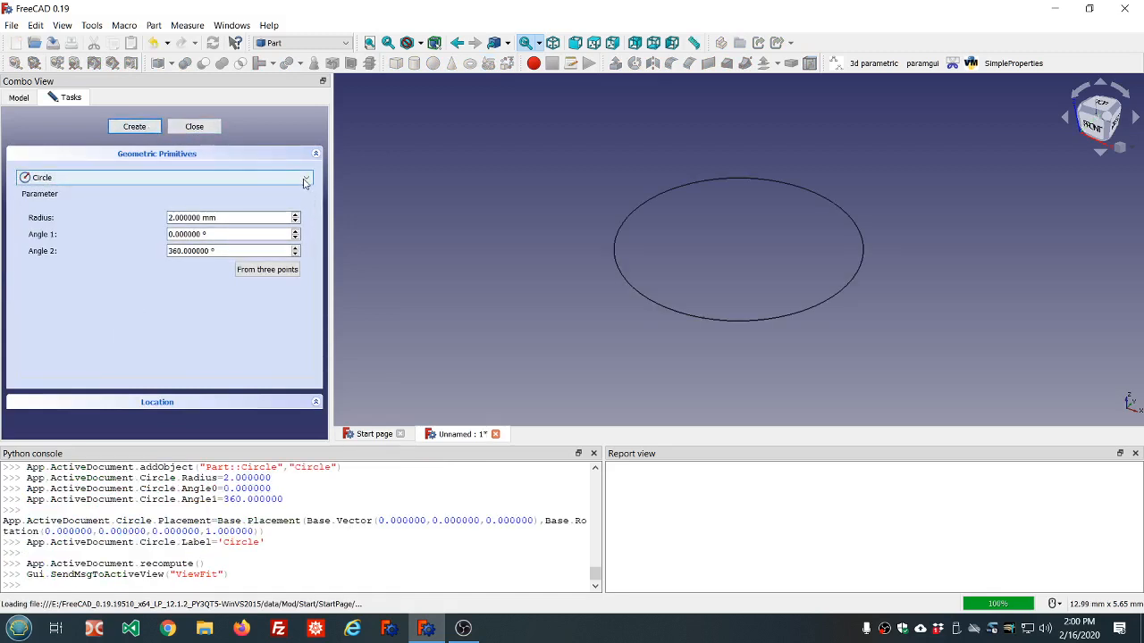
# Create a right-handed Helix primitive with 1 mm pitch, 2 mm height, 1 mm radius and 0° angle, and close the primitives dialog.
pyautogui.click(304, 182)
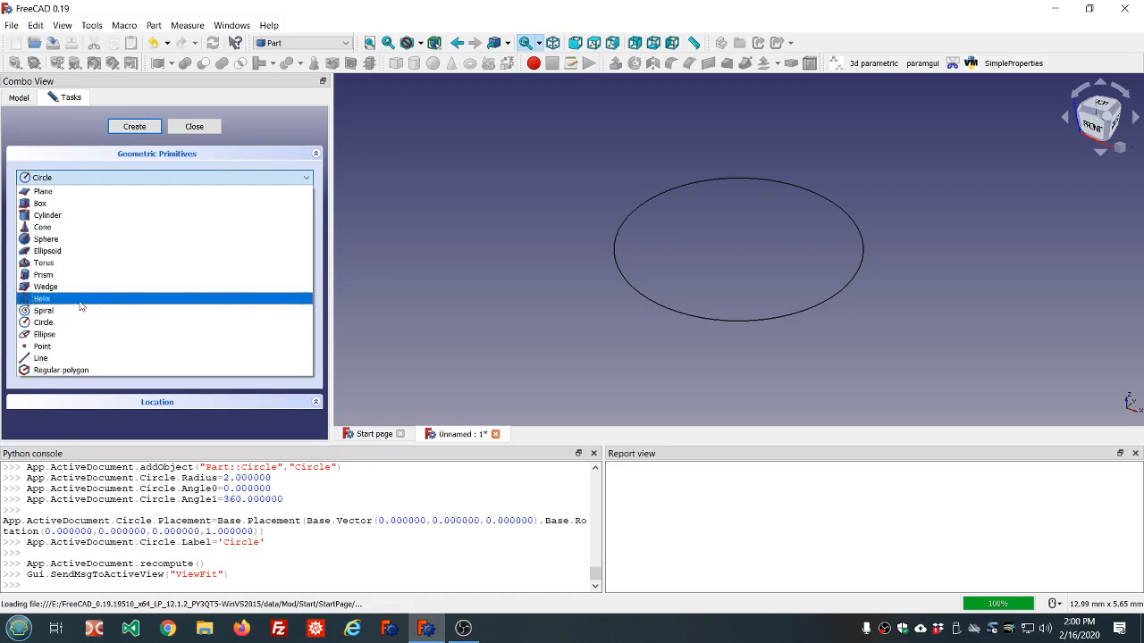
pyautogui.click(81, 299)
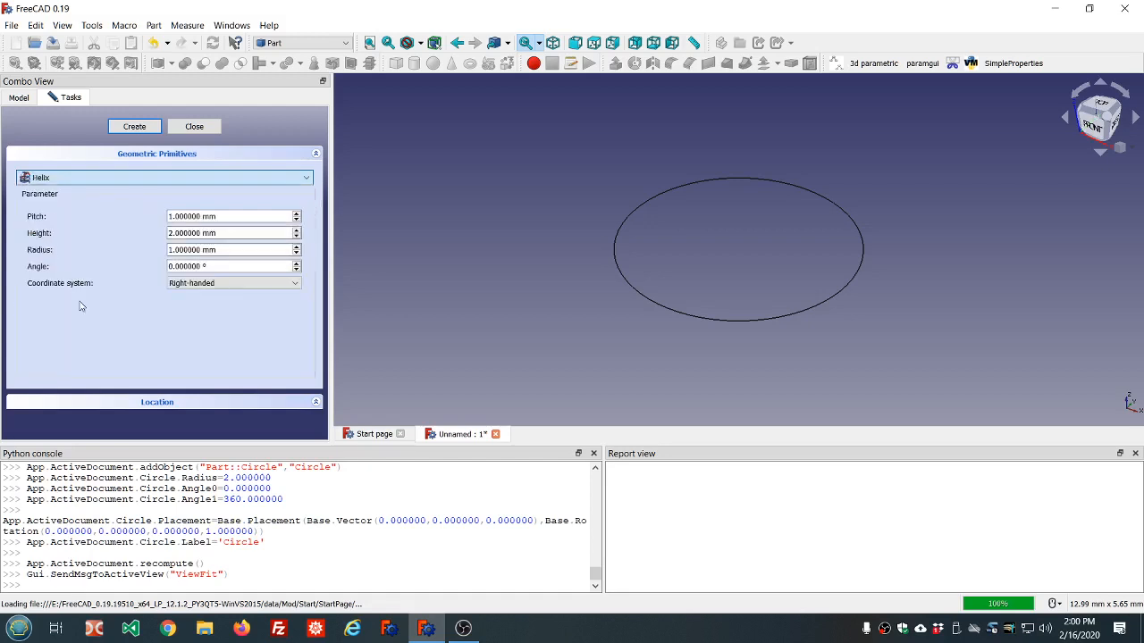
pyautogui.click(134, 127)
pyautogui.click(193, 127)
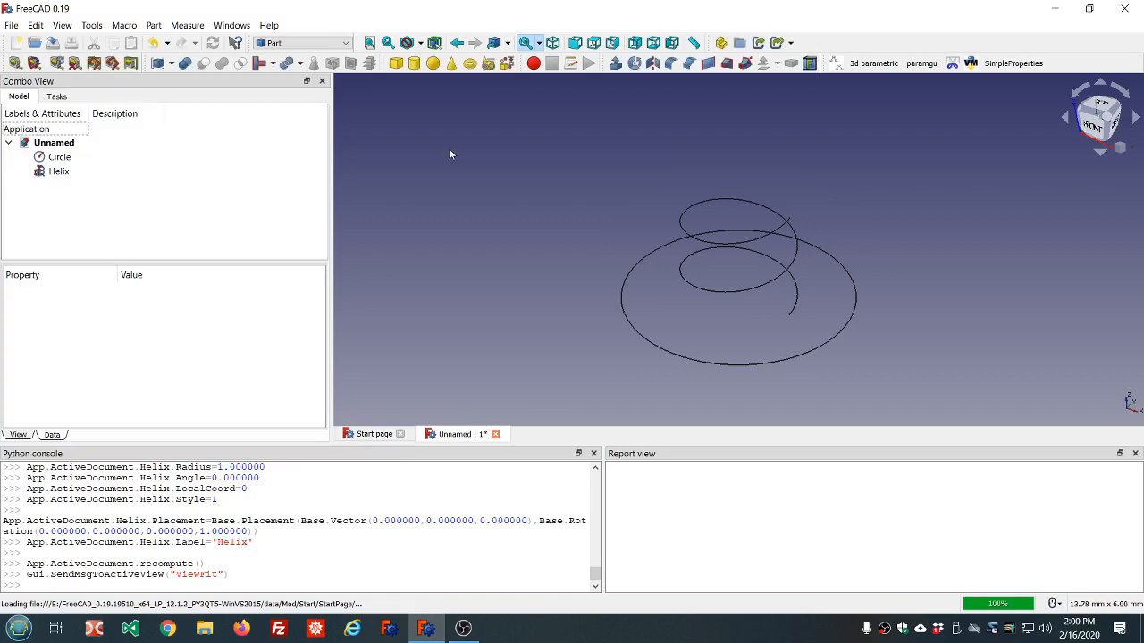
# Increase the helix's radius to 4.3 mm.
pyautogui.scroll(-2, 449, 149)
pyautogui.click(61, 172)
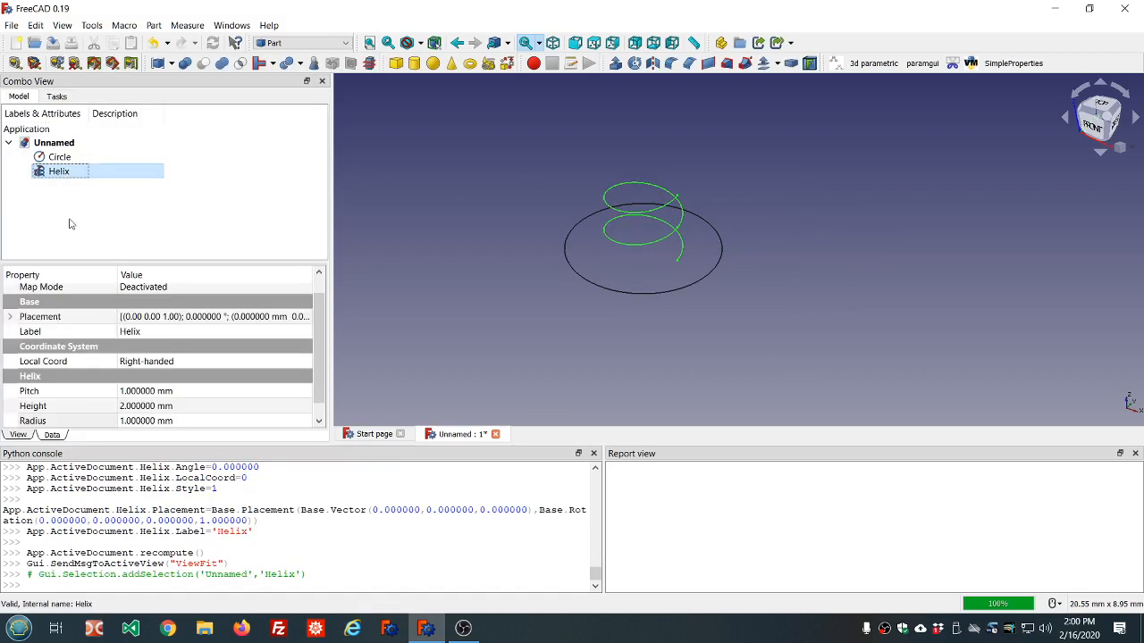
pyautogui.click(226, 421)
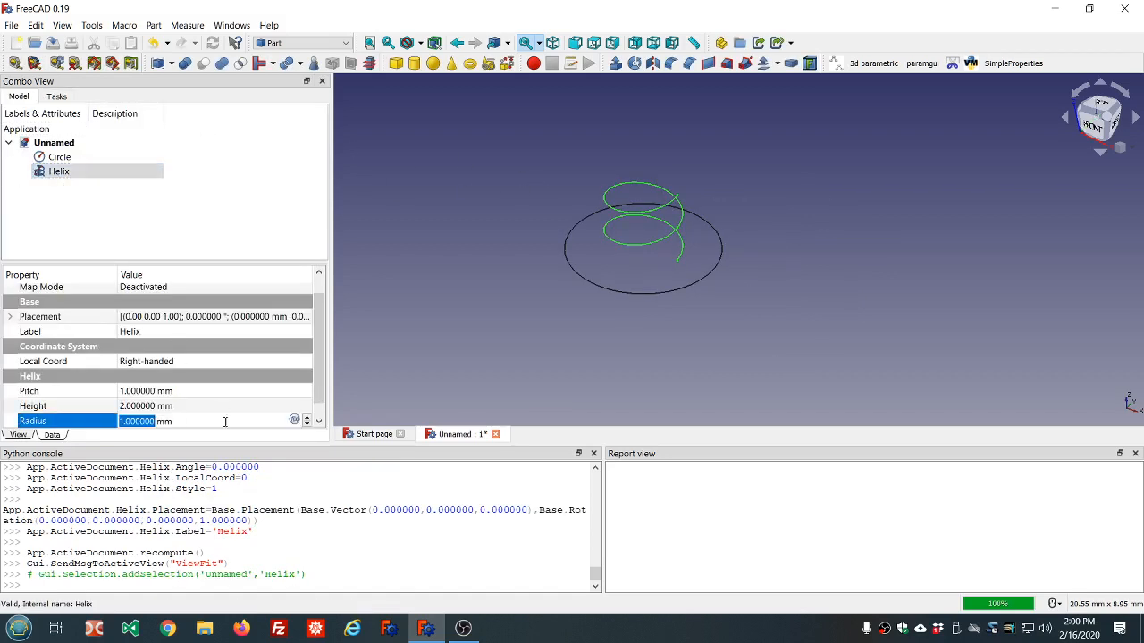
pyautogui.scroll(12, 225, 421)
pyautogui.scroll(9, 225, 421)
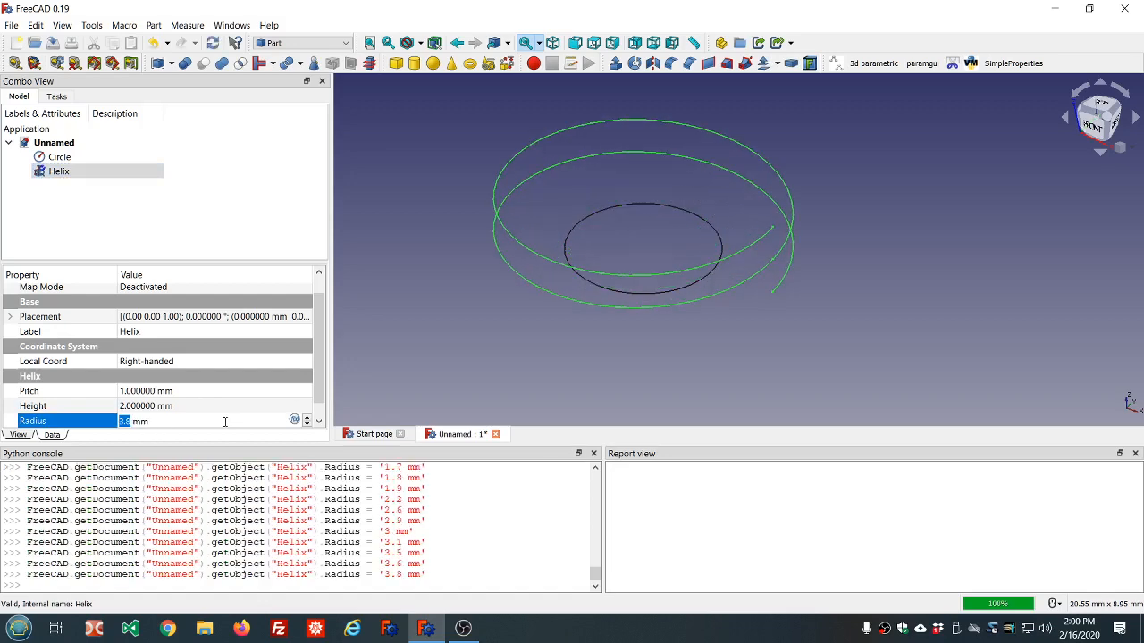
pyautogui.moveTo(571, 320); pyautogui.dragTo(568, 266, button='middle')
# Increase the helix's pitch to 4.7 mm.
pyautogui.click(275, 390)
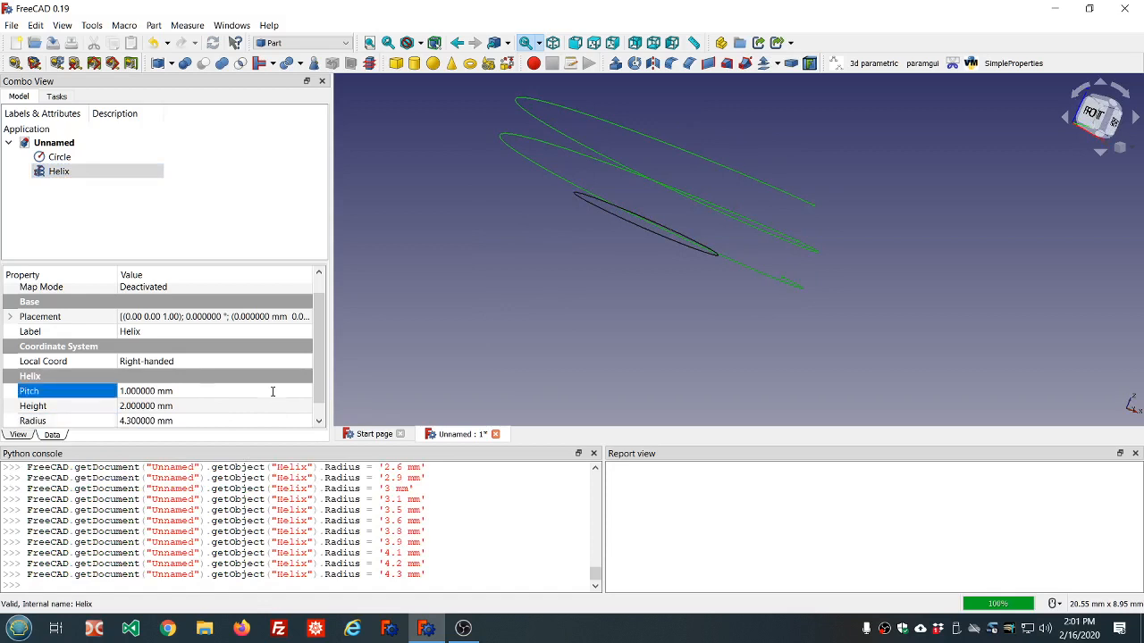
pyautogui.scroll(5, 272, 391)
pyautogui.scroll(5, 273, 392)
pyautogui.scroll(-5, 606, 321)
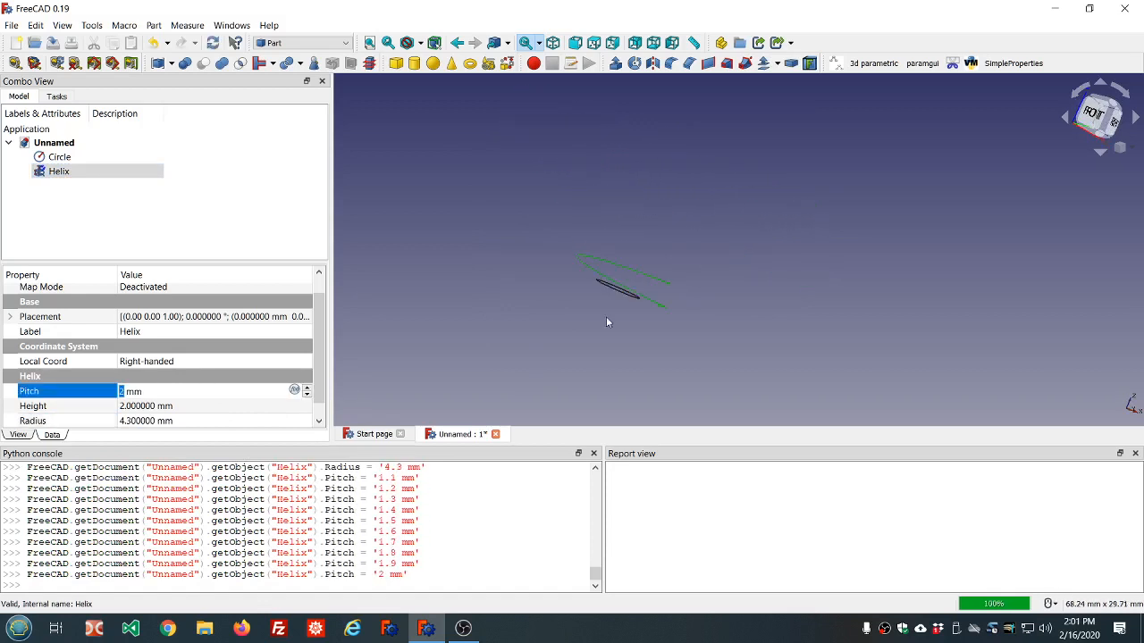
pyautogui.scroll(15, 192, 390)
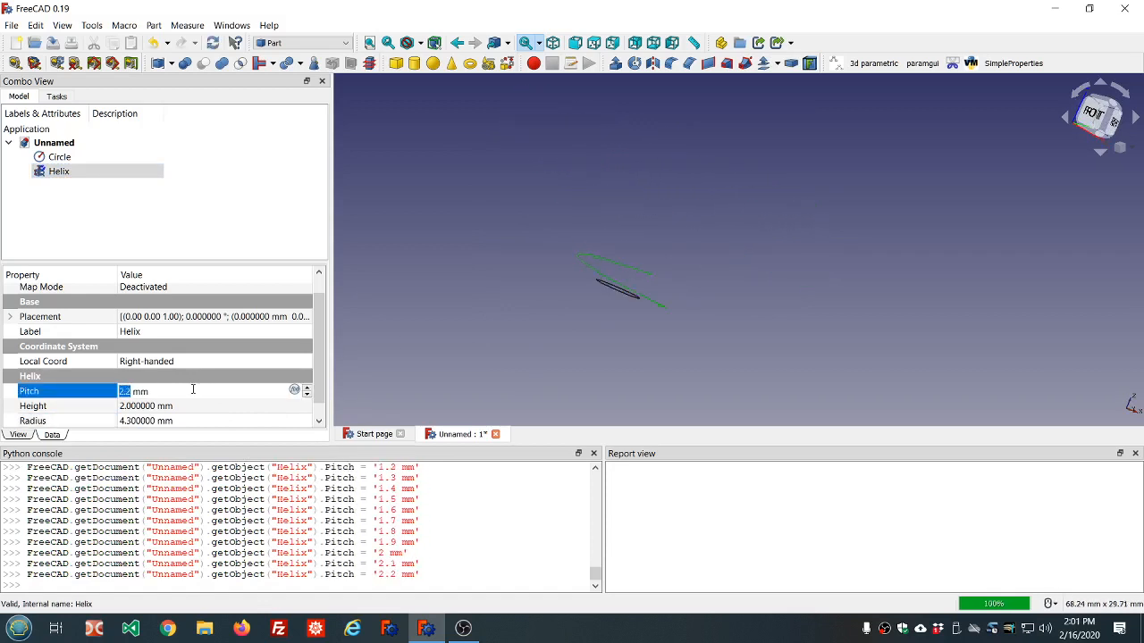
pyautogui.scroll(12, 192, 390)
pyautogui.moveTo(611, 305); pyautogui.dragTo(600, 327, button='middle')
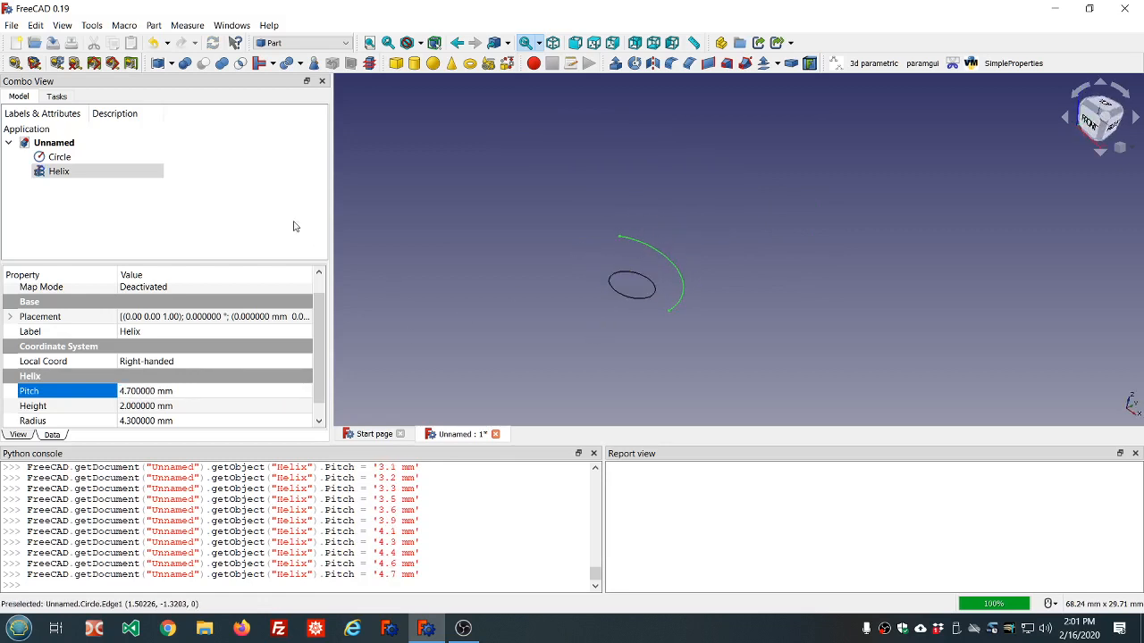
# Set the circle's radius to 1 mm and clear the selection.
pyautogui.click(70, 158)
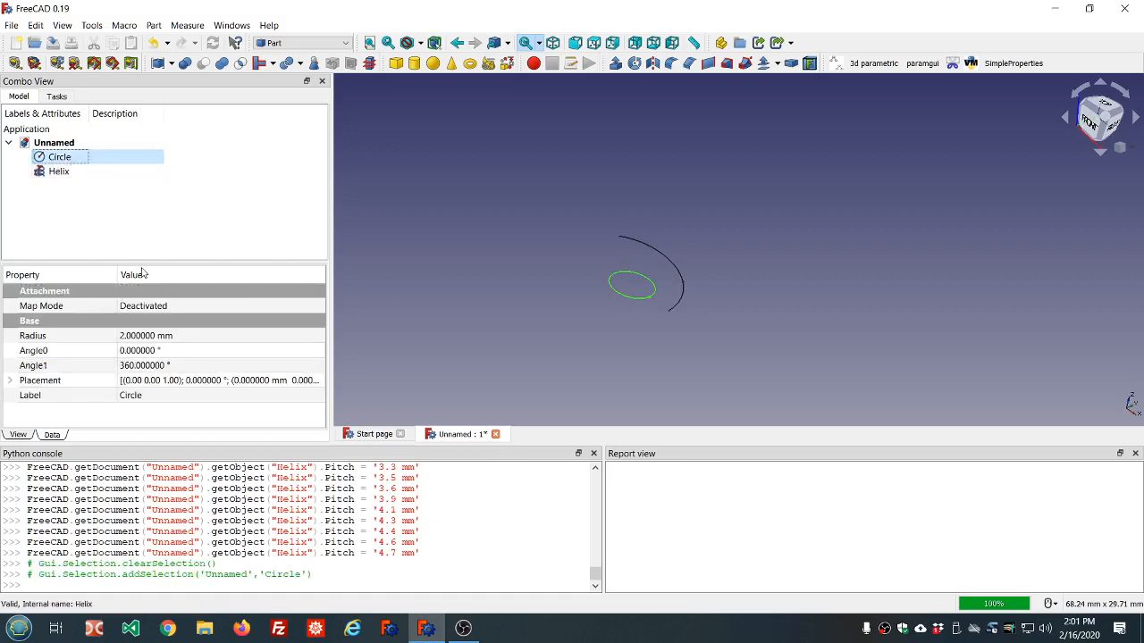
pyautogui.click(206, 334)
pyautogui.write('1')
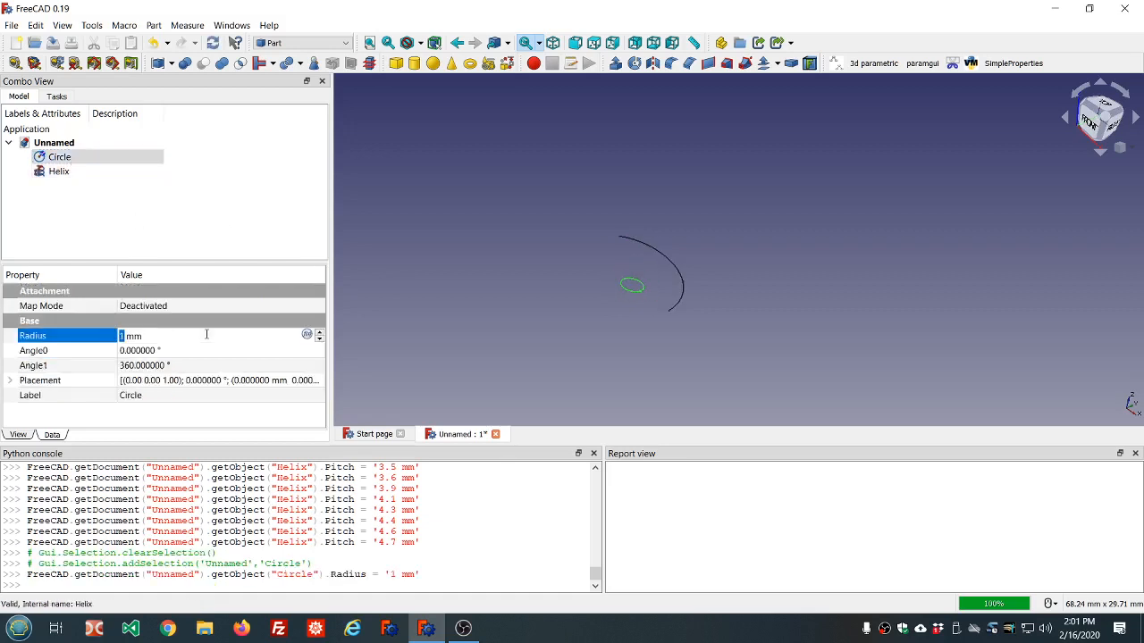
pyautogui.click(222, 236)
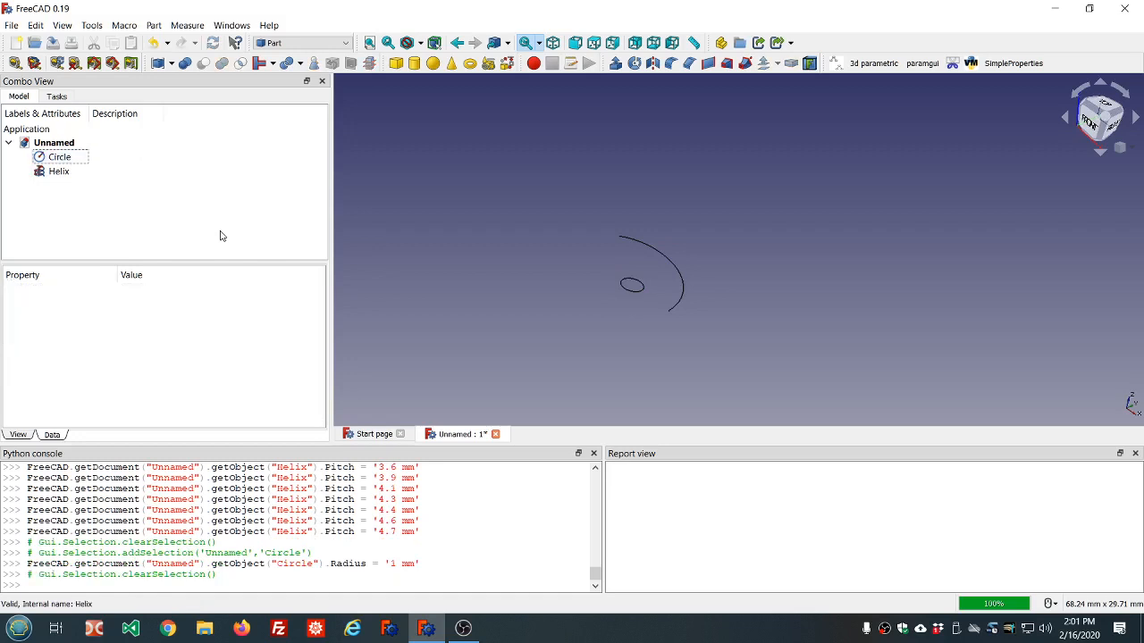
# Attach the circle to the start of the helix edge through its Map Mode, using the Frenet NBT attachment mode.
pyautogui.moveTo(716, 336)
pyautogui.mouseDown(button='middle')
pyautogui.moveTo(710, 296)
pyautogui.moveTo(700, 340)
pyautogui.moveTo(706, 320)
pyautogui.mouseUp(button='middle')
pyautogui.scroll(2, 705, 320)
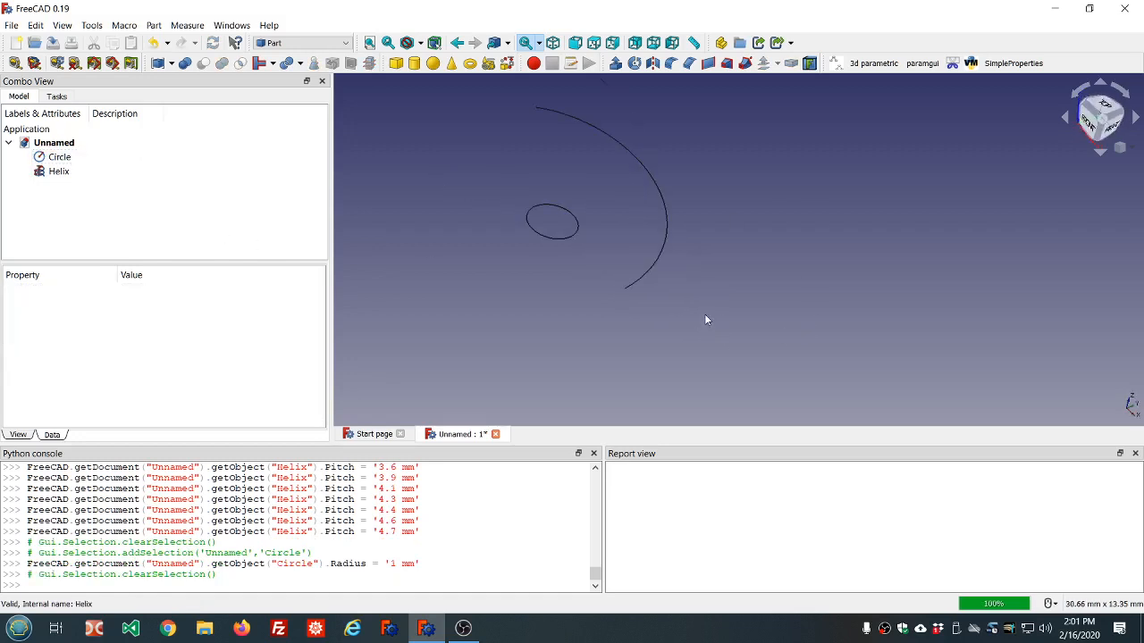
pyautogui.scroll(2, 604, 109)
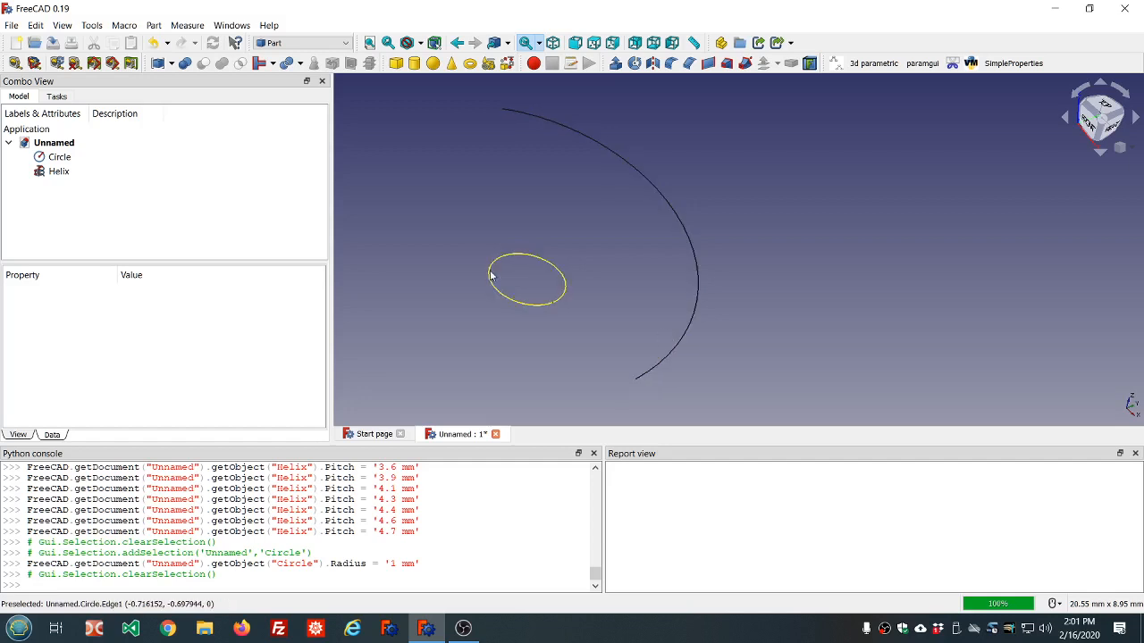
pyautogui.click(63, 159)
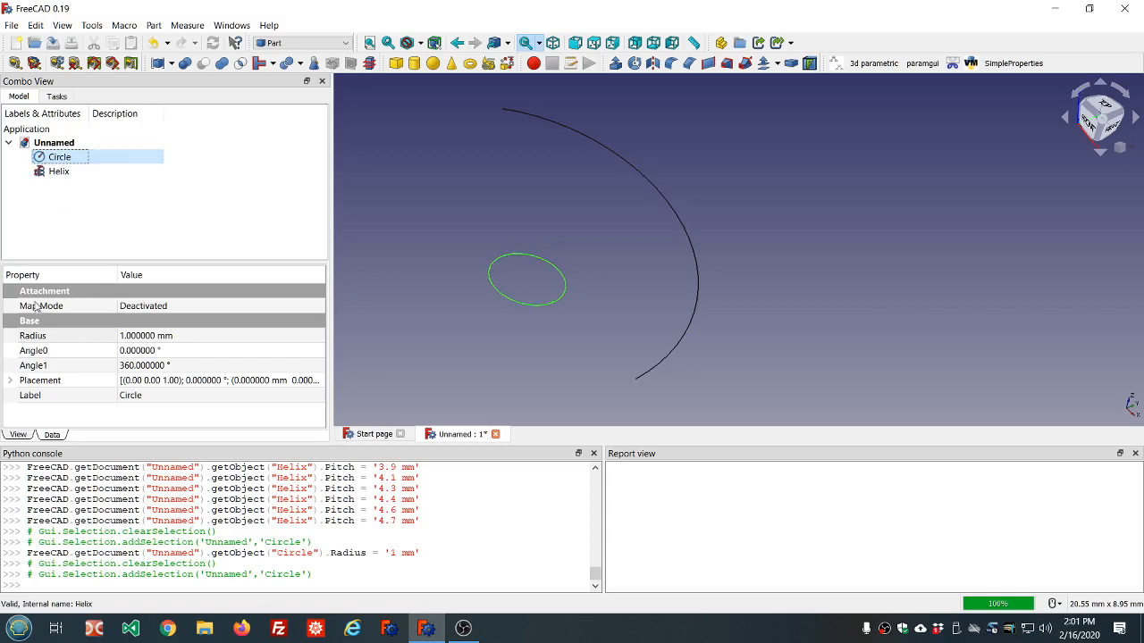
pyautogui.click(208, 308)
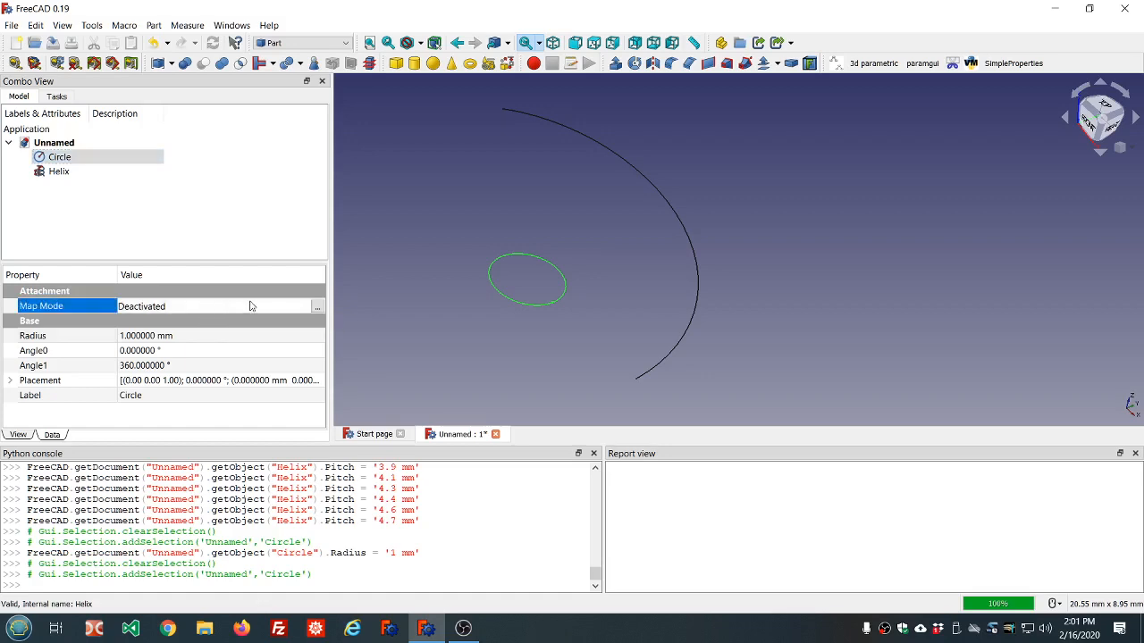
pyautogui.click(317, 308)
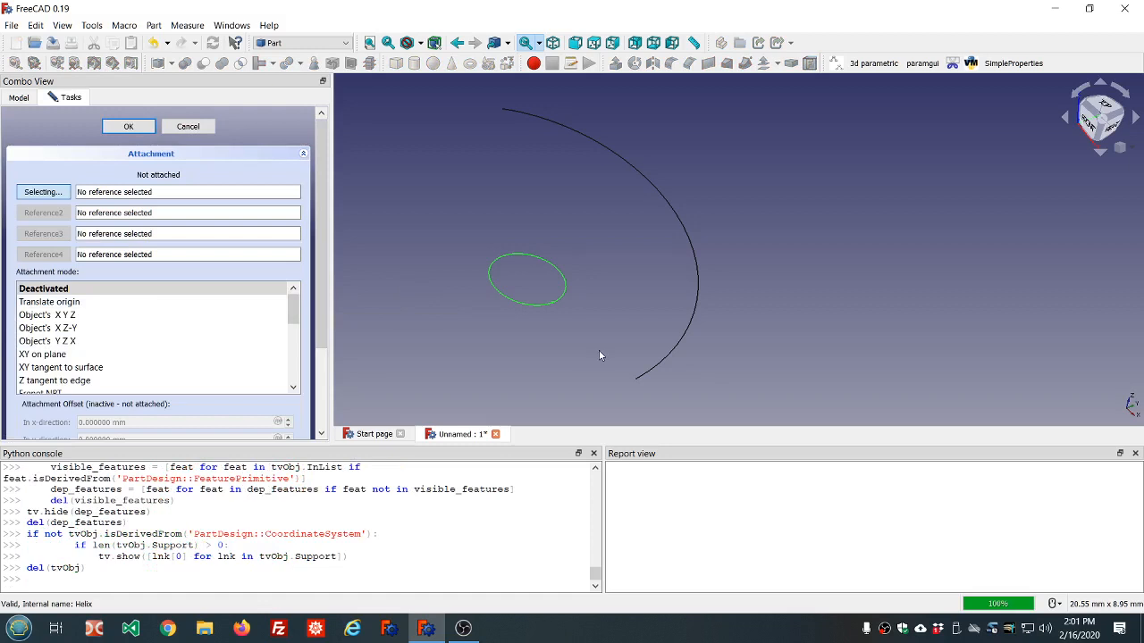
pyautogui.click(671, 355)
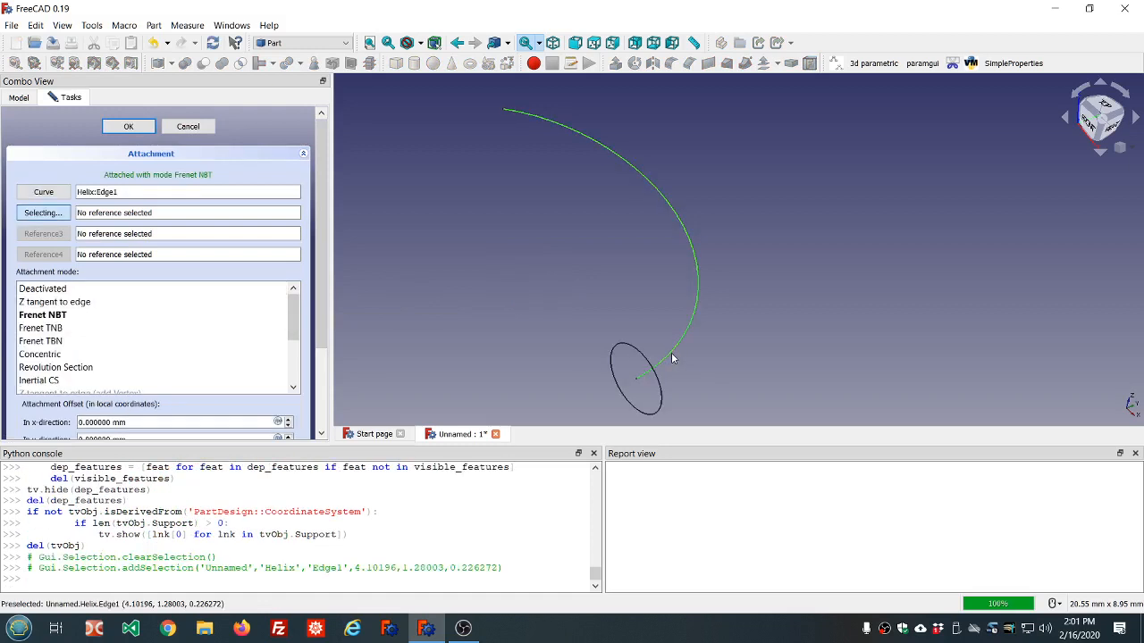
pyautogui.moveTo(776, 332)
pyautogui.mouseDown(button='middle')
pyautogui.moveTo(780, 267)
pyautogui.moveTo(783, 301)
pyautogui.moveTo(651, 290)
pyautogui.moveTo(641, 314)
pyautogui.moveTo(771, 331)
pyautogui.moveTo(766, 319)
pyautogui.mouseUp(button='middle')
pyautogui.scroll(-6, 779, 266)
pyautogui.scroll(-2, 779, 266)
pyautogui.scroll(6, 782, 298)
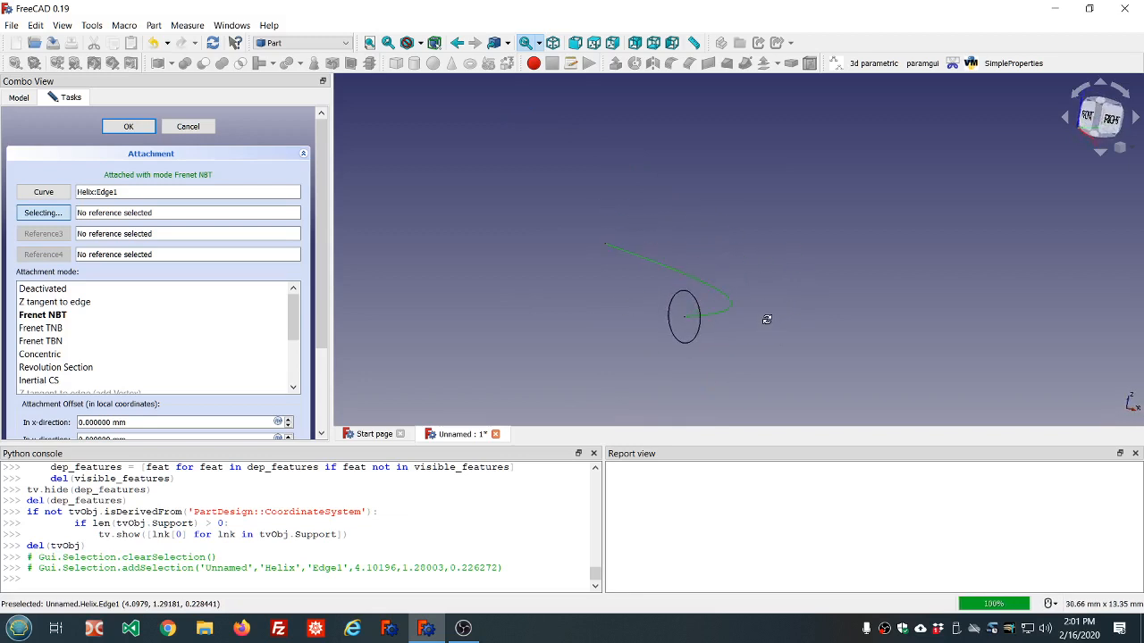
pyautogui.click(129, 126)
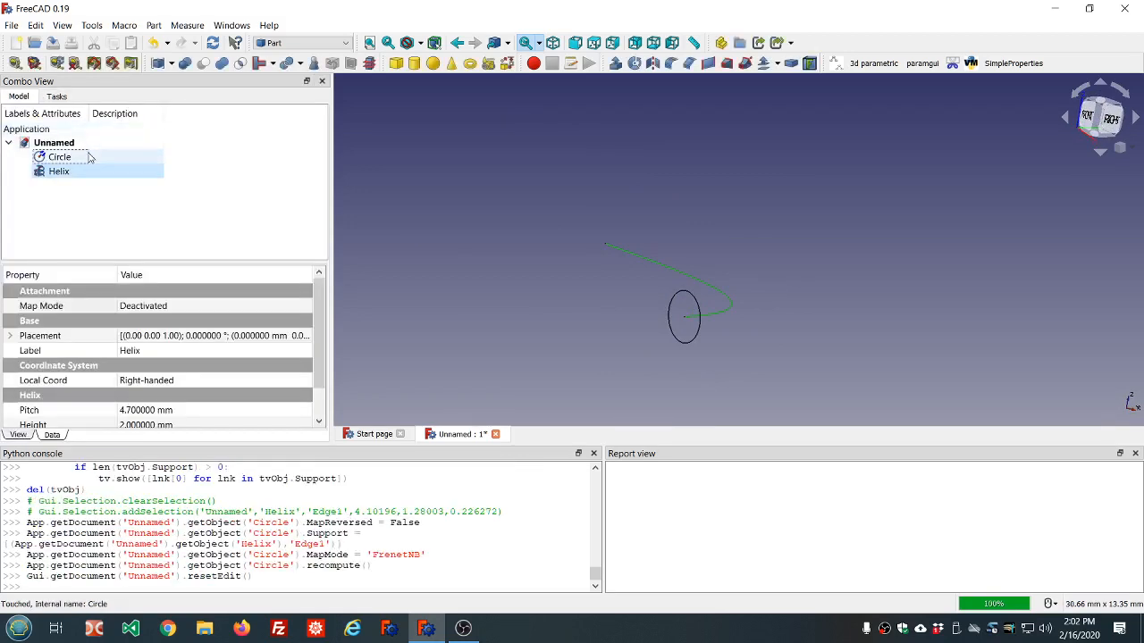
# Sweep the circle profile along the helix edge with Create solid and Frenet enabled.
pyautogui.click(745, 65)
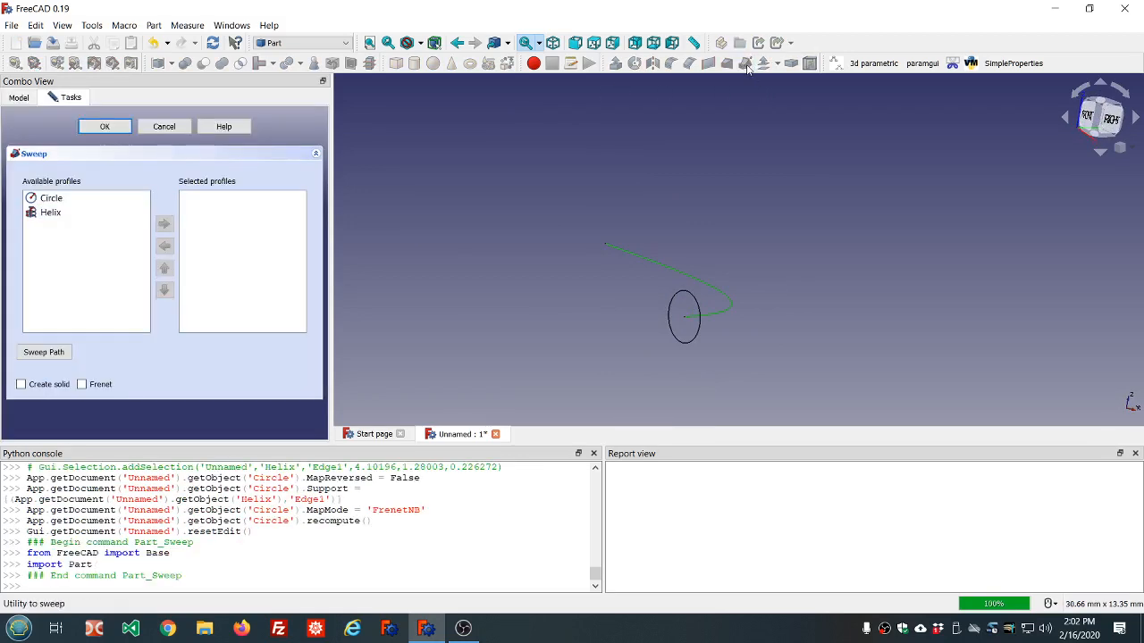
pyautogui.click(44, 204)
pyautogui.click(164, 223)
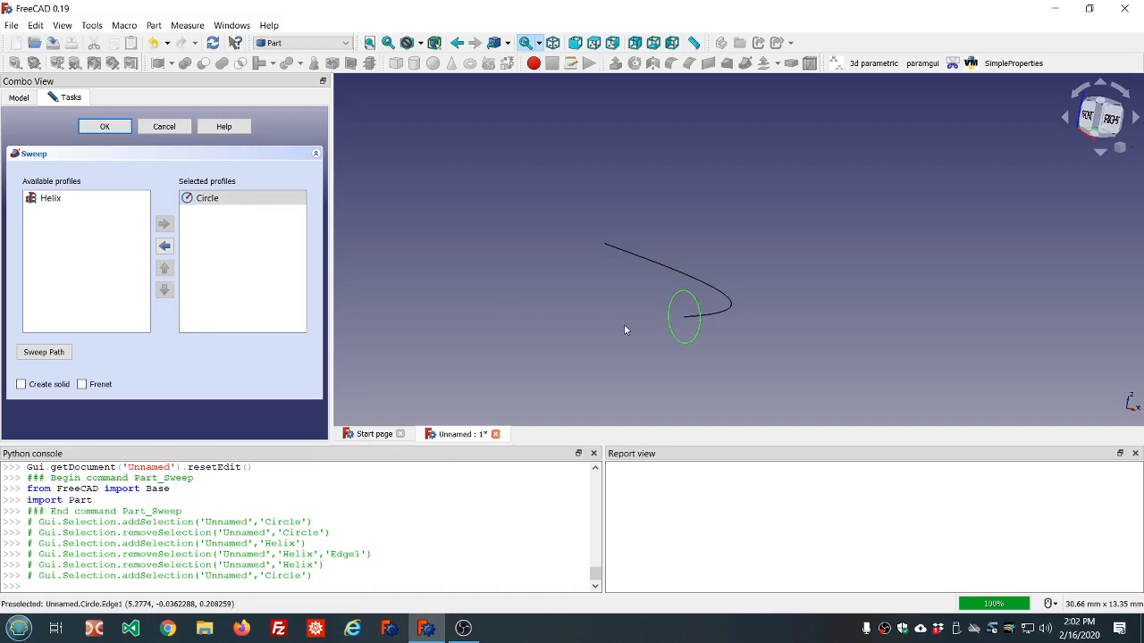
pyautogui.click(43, 353)
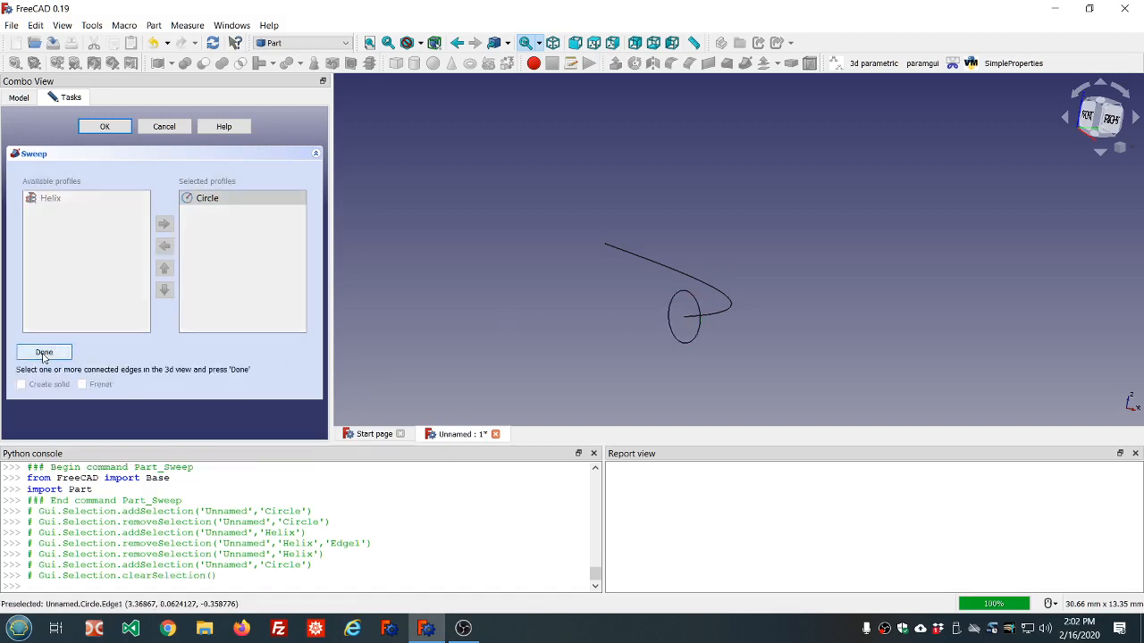
pyautogui.click(712, 319)
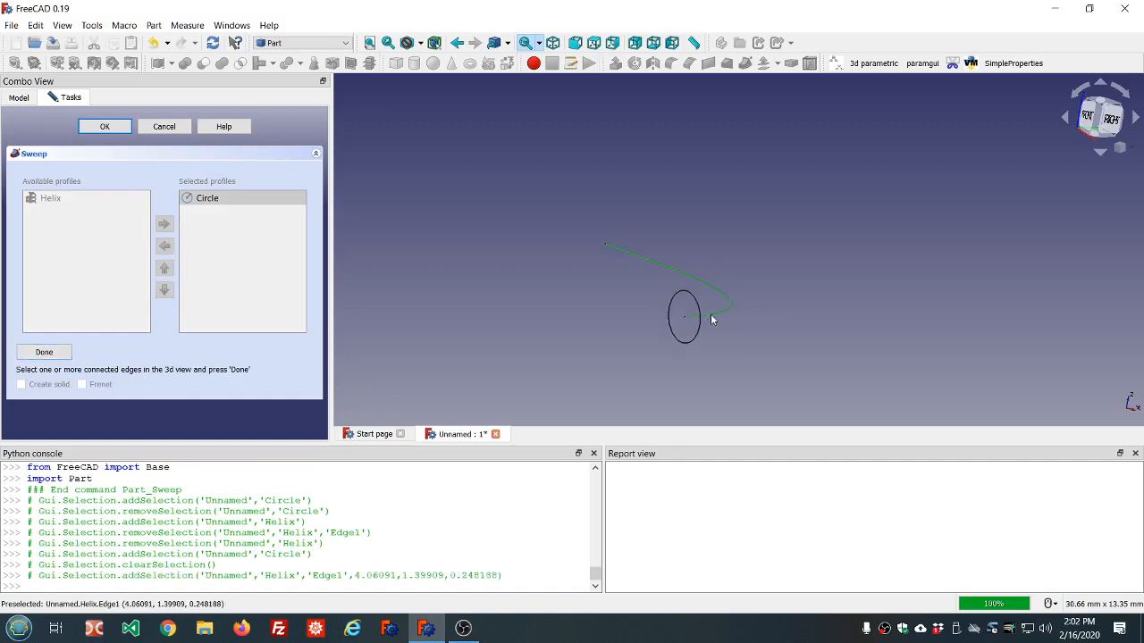
pyautogui.click(44, 353)
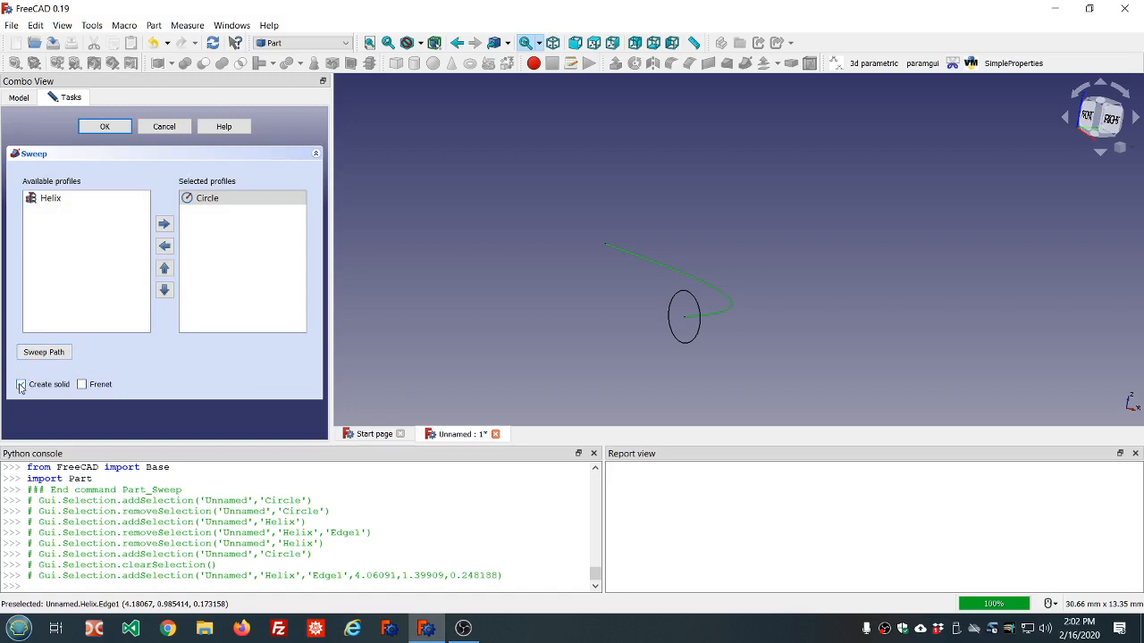
pyautogui.click(21, 385)
pyautogui.click(82, 385)
pyautogui.click(103, 127)
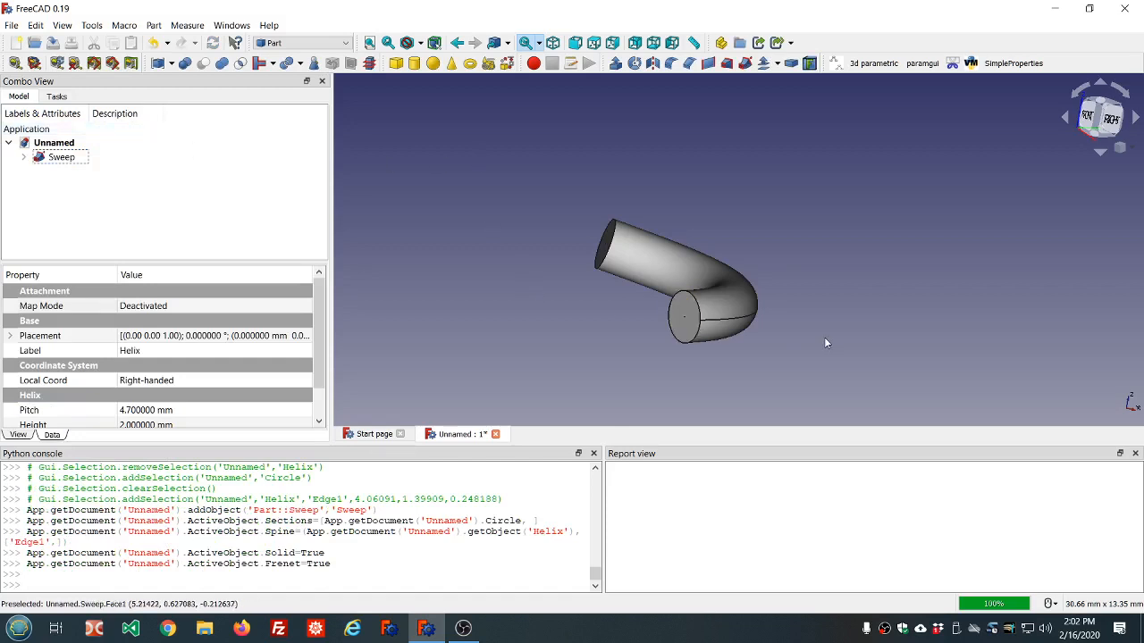
pyautogui.moveTo(820, 338); pyautogui.dragTo(754, 350, button='middle')
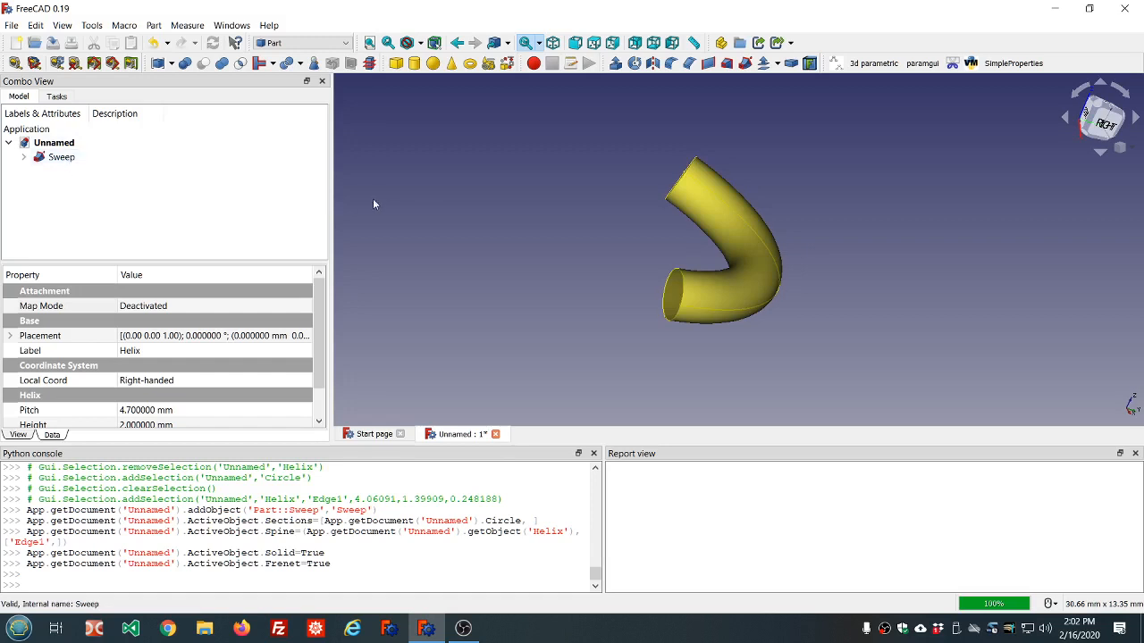
# Delete the sweep, keeping its circle and helix.
pyautogui.click(58, 159)
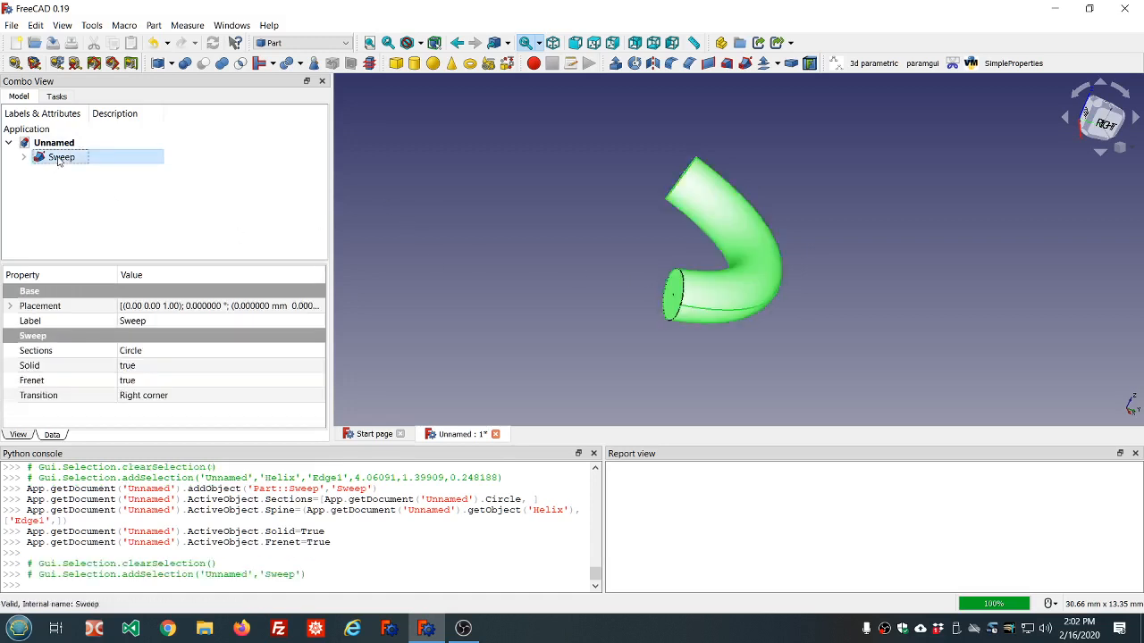
pyautogui.press('Delete')
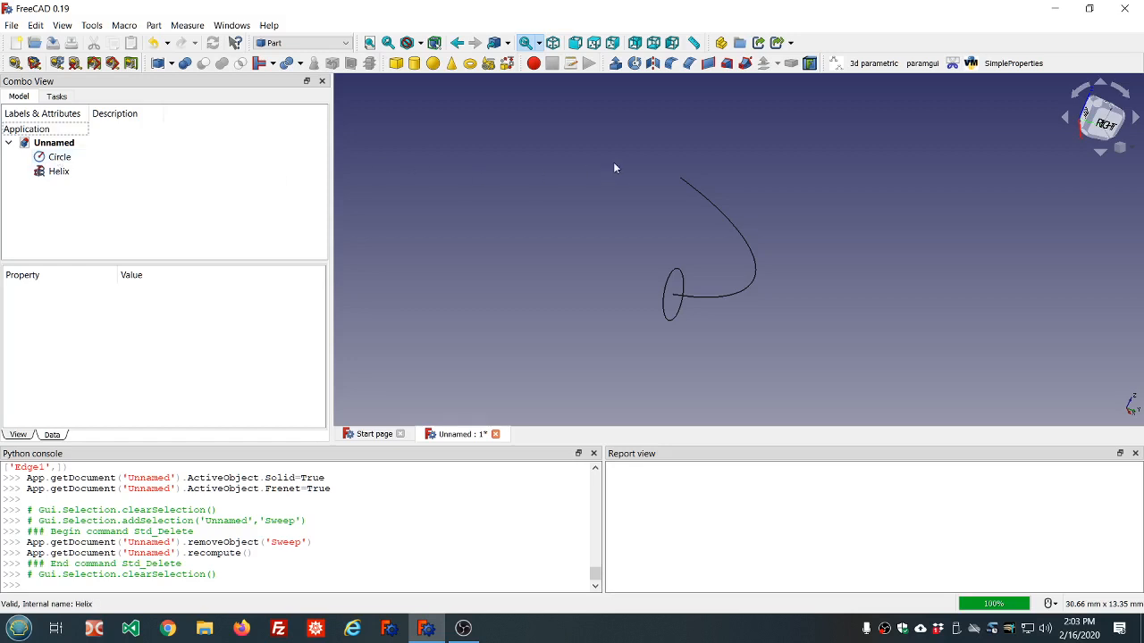
# Add a cube primitive with default dimensions beside the circle and helix.
pyautogui.click(396, 63)
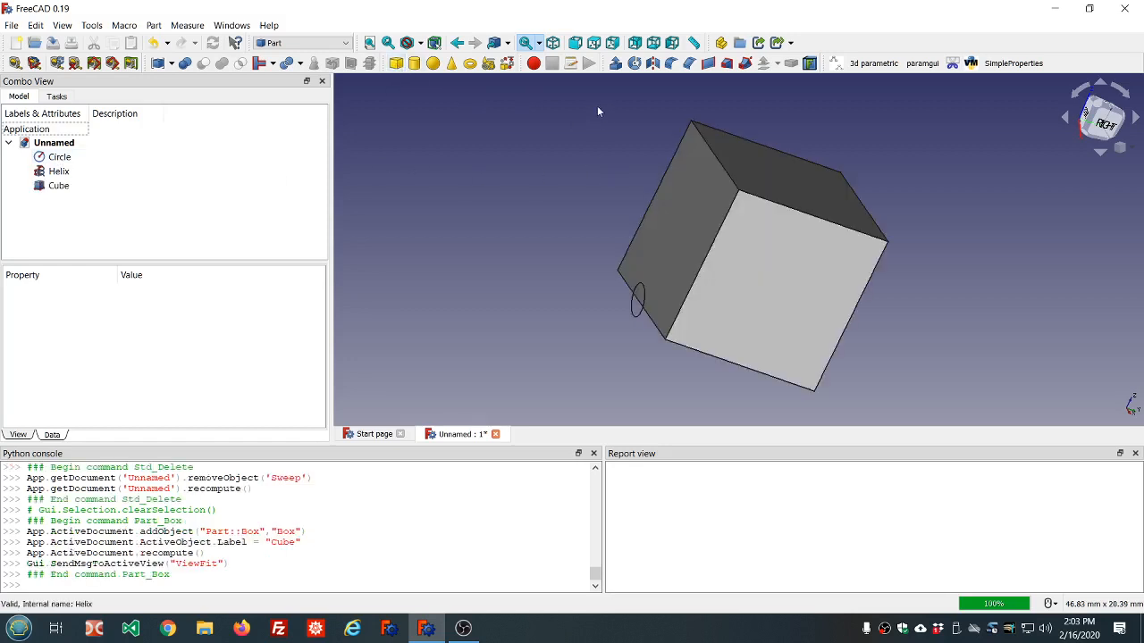
pyautogui.moveTo(996, 281); pyautogui.dragTo(1033, 278, button='middle')
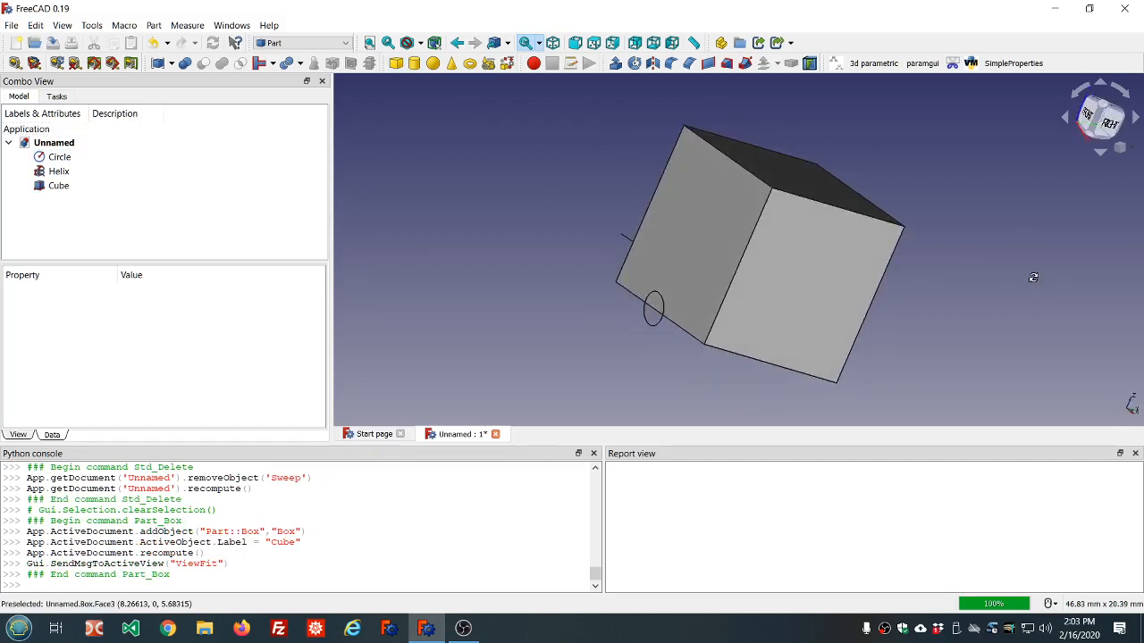
pyautogui.moveTo(634, 169)
pyautogui.mouseDown(button='middle')
pyautogui.moveTo(620, 158)
pyautogui.moveTo(621, 187)
pyautogui.mouseUp(button='middle')
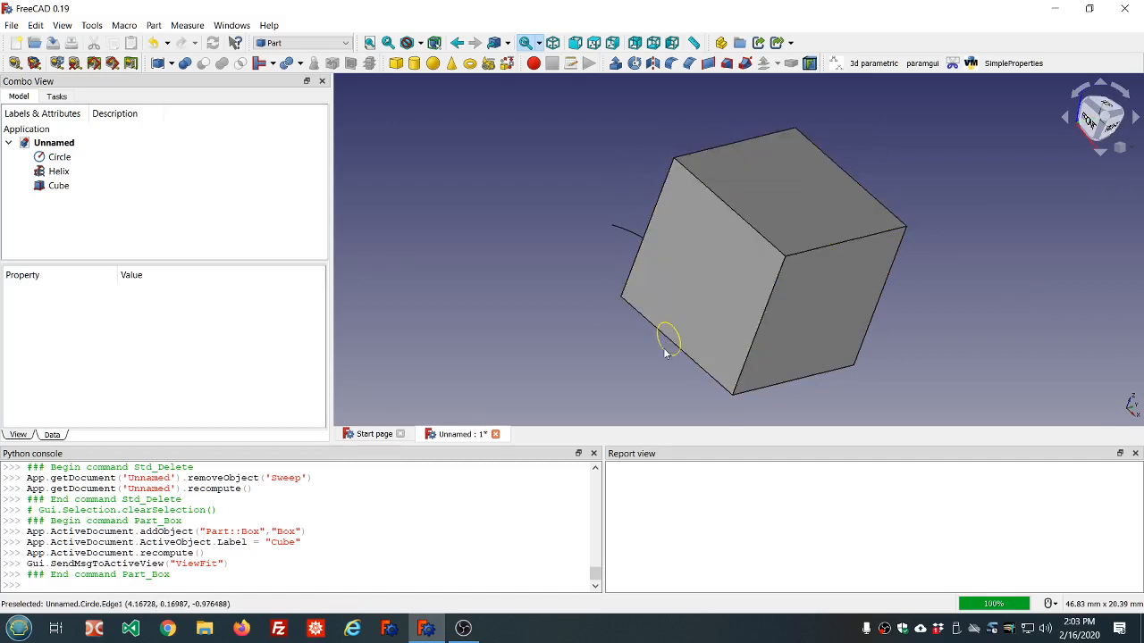
# Reattach the circle to the cube's top edge Edge6 through its Map Mode, using the Z tangent to edge attachment mode.
pyautogui.click(56, 158)
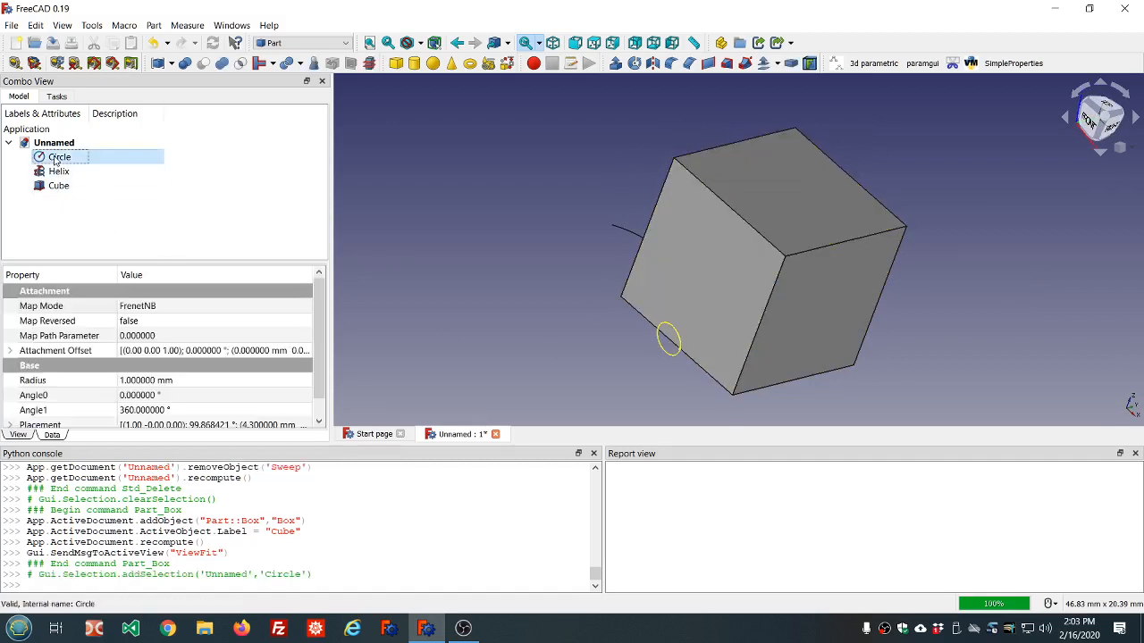
pyautogui.click(185, 309)
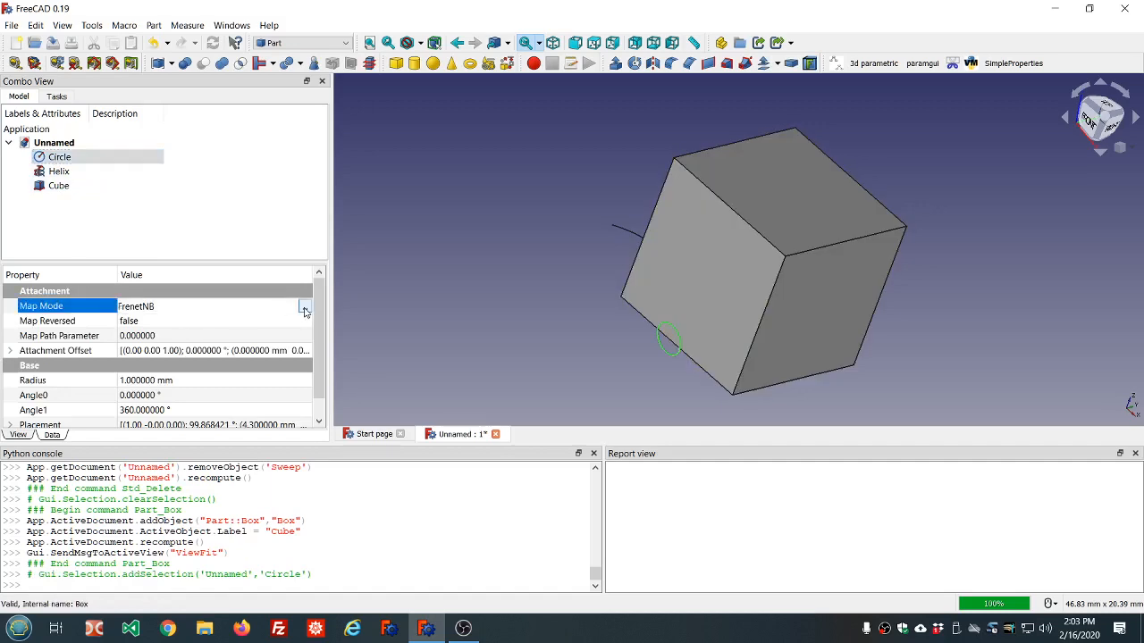
pyautogui.click(304, 307)
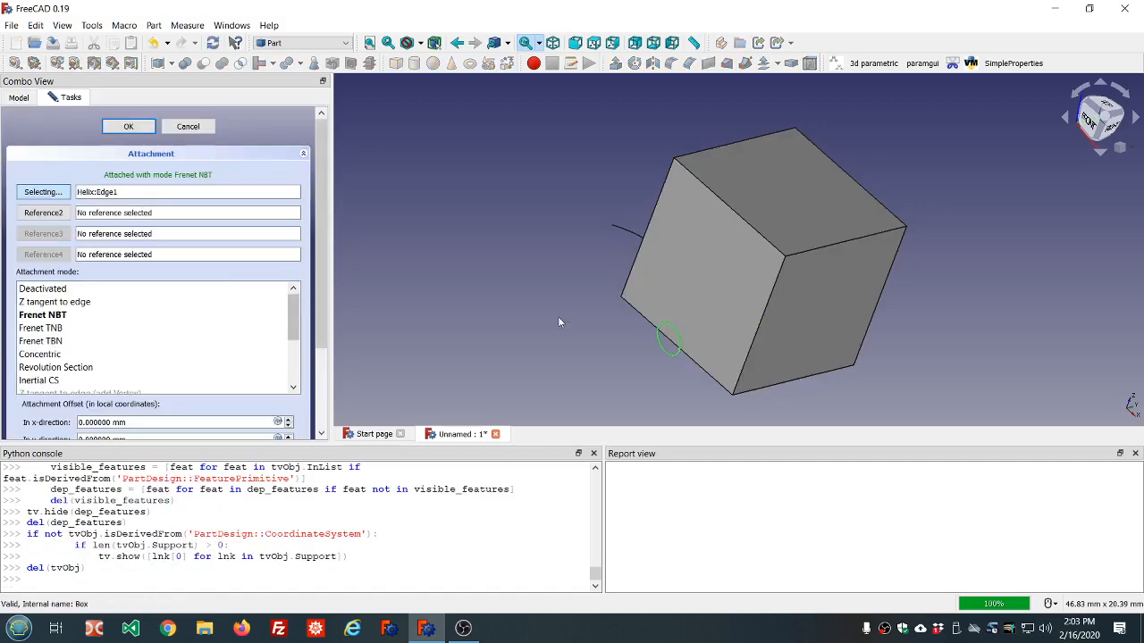
pyautogui.click(811, 255)
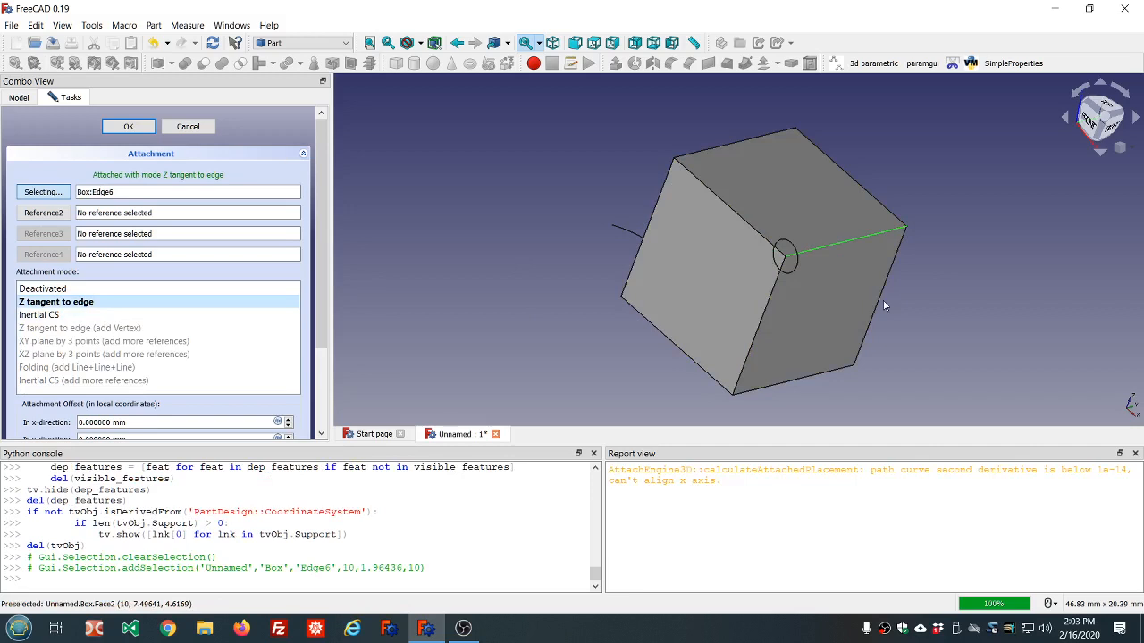
pyautogui.scroll(2, 884, 306)
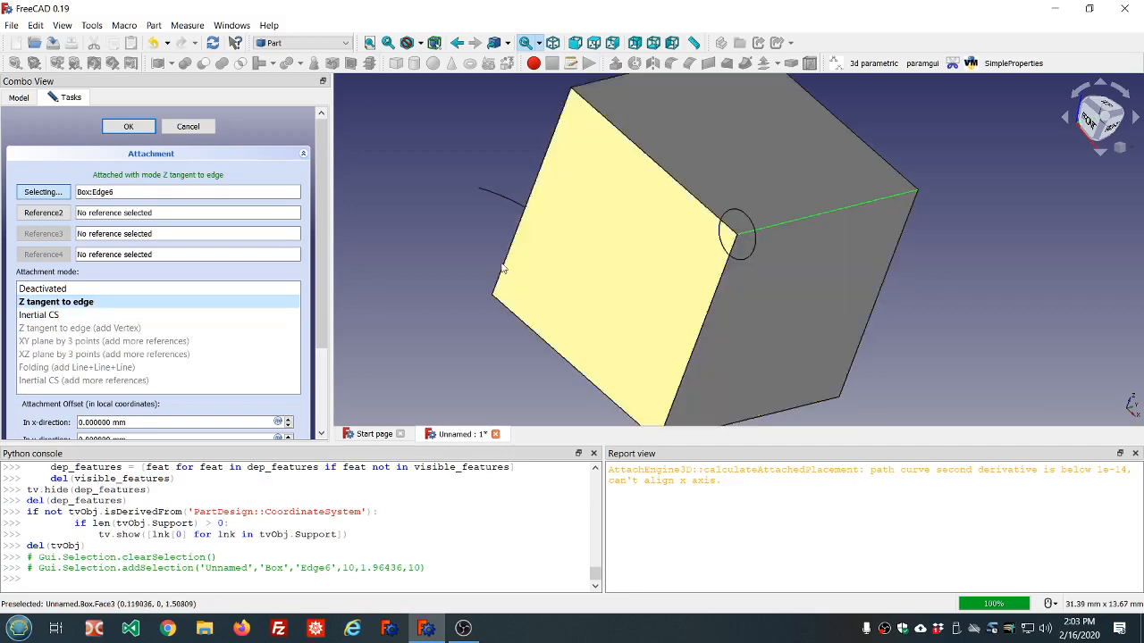
pyautogui.click(131, 127)
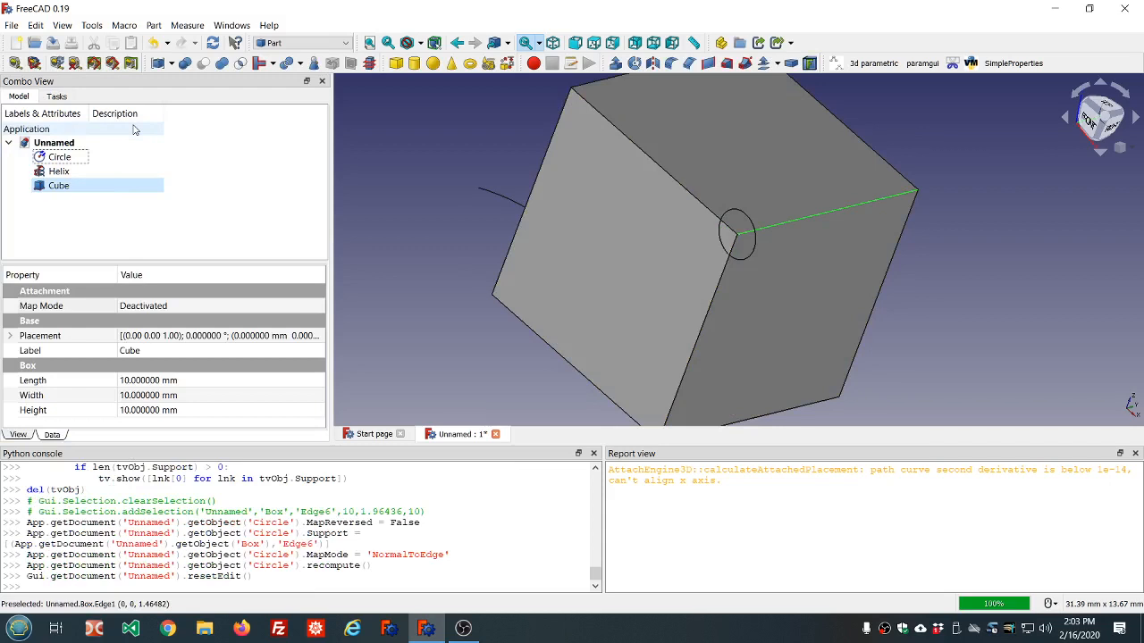
# Set up a sweep with the circle as profile and the four edges of the cube's top face as sweep path.
pyautogui.click(743, 63)
pyautogui.scroll(-2, 589, 204)
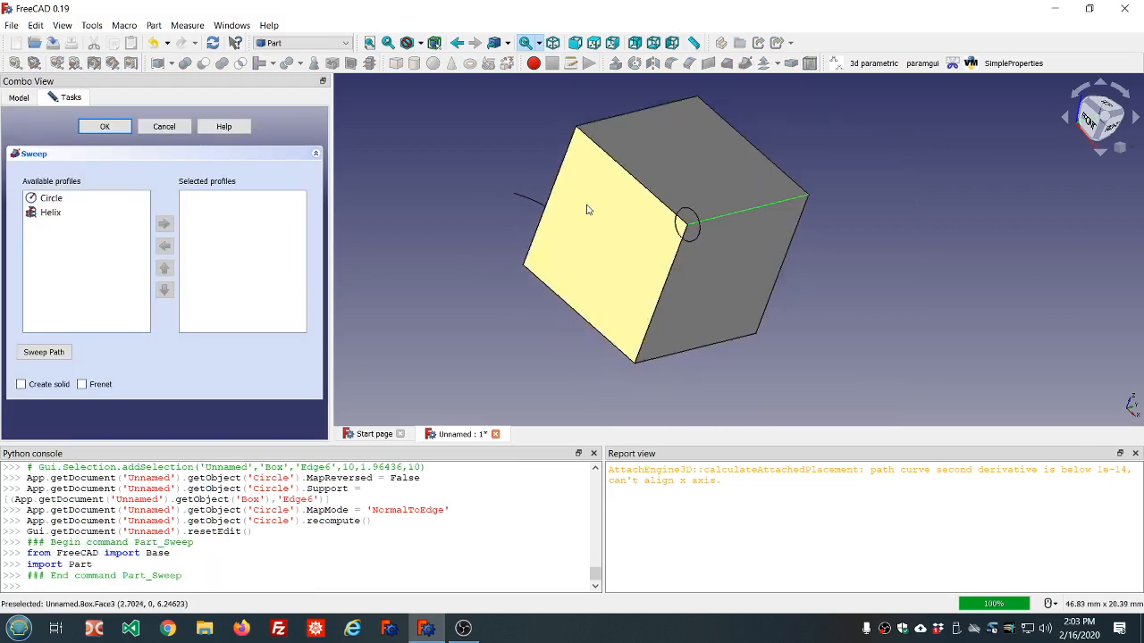
pyautogui.doubleClick(52, 203)
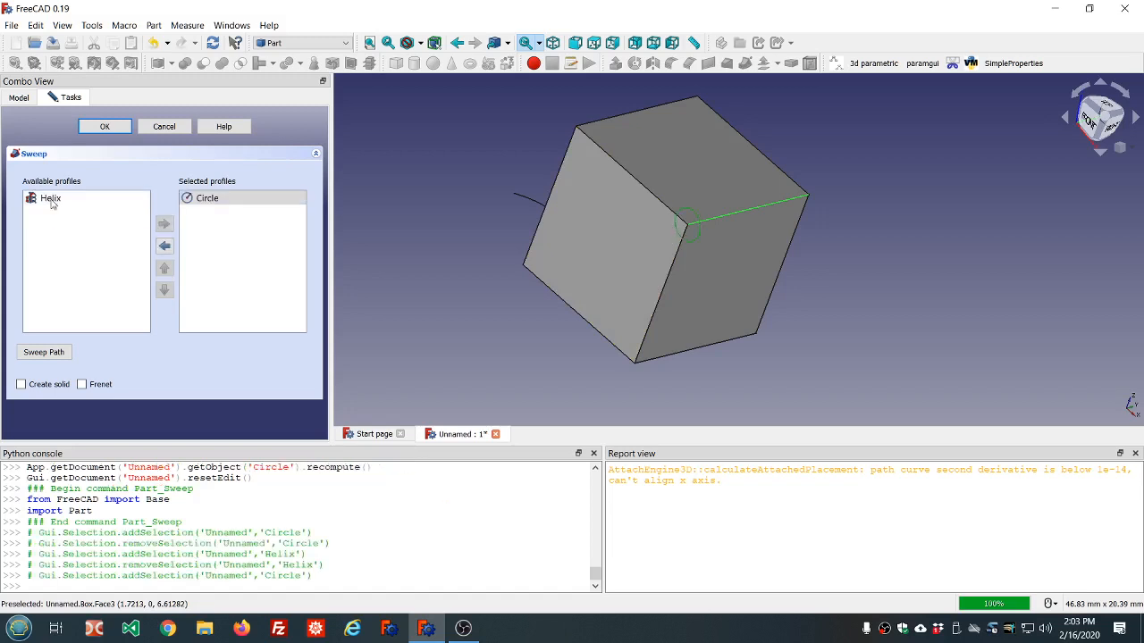
pyautogui.click(47, 352)
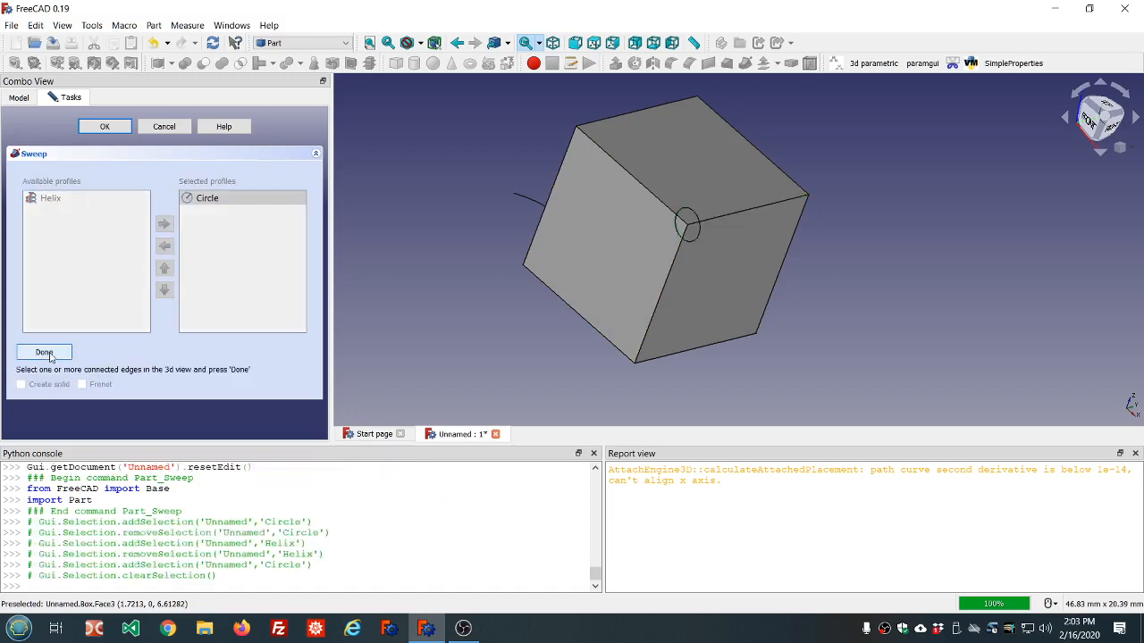
pyautogui.click(752, 213)
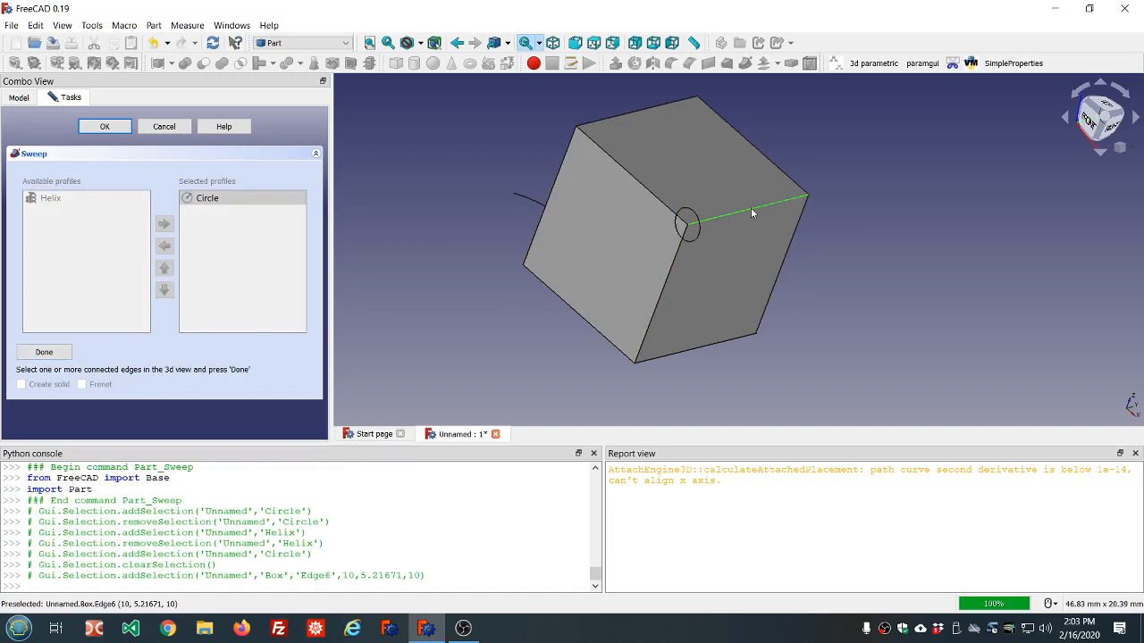
pyautogui.click(774, 165)
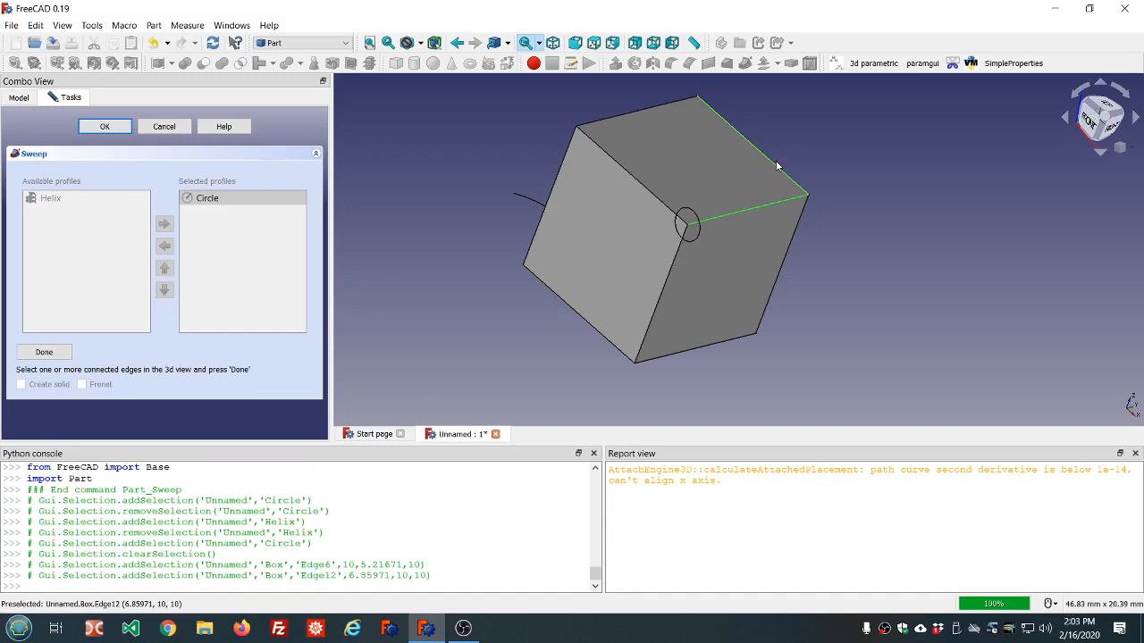
pyautogui.click(653, 108)
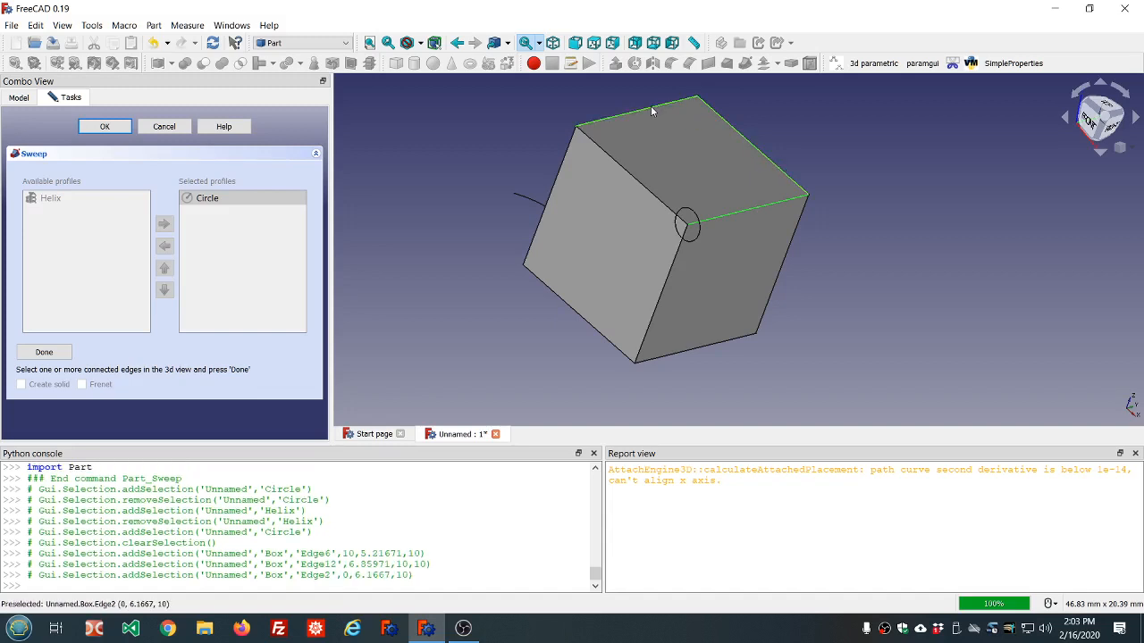
pyautogui.click(617, 161)
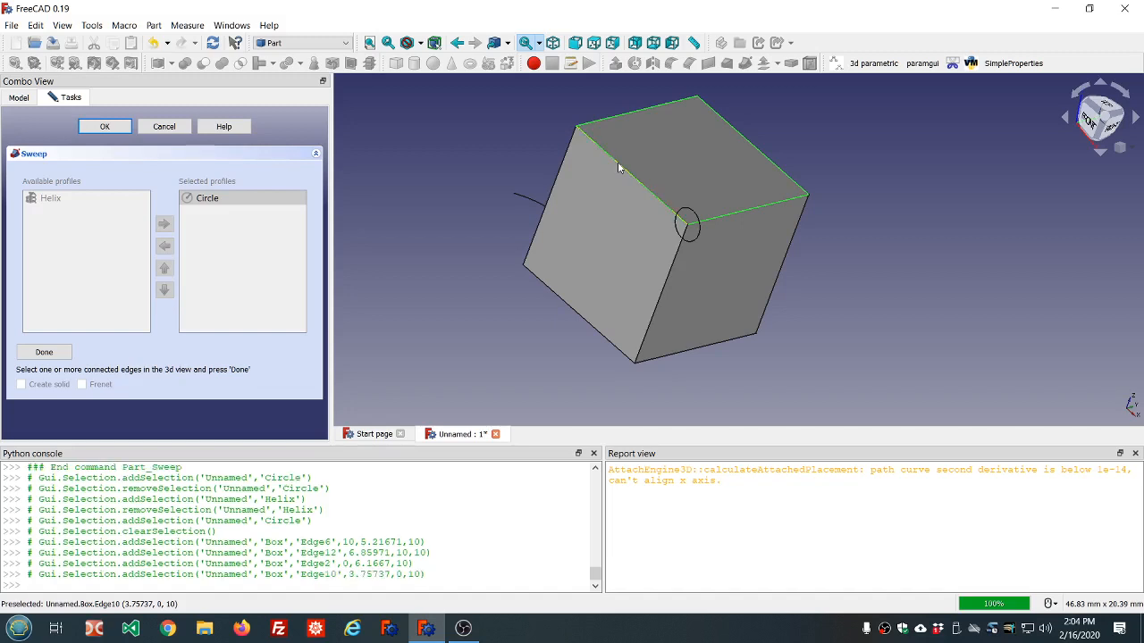
pyautogui.click(618, 162)
pyautogui.click(47, 354)
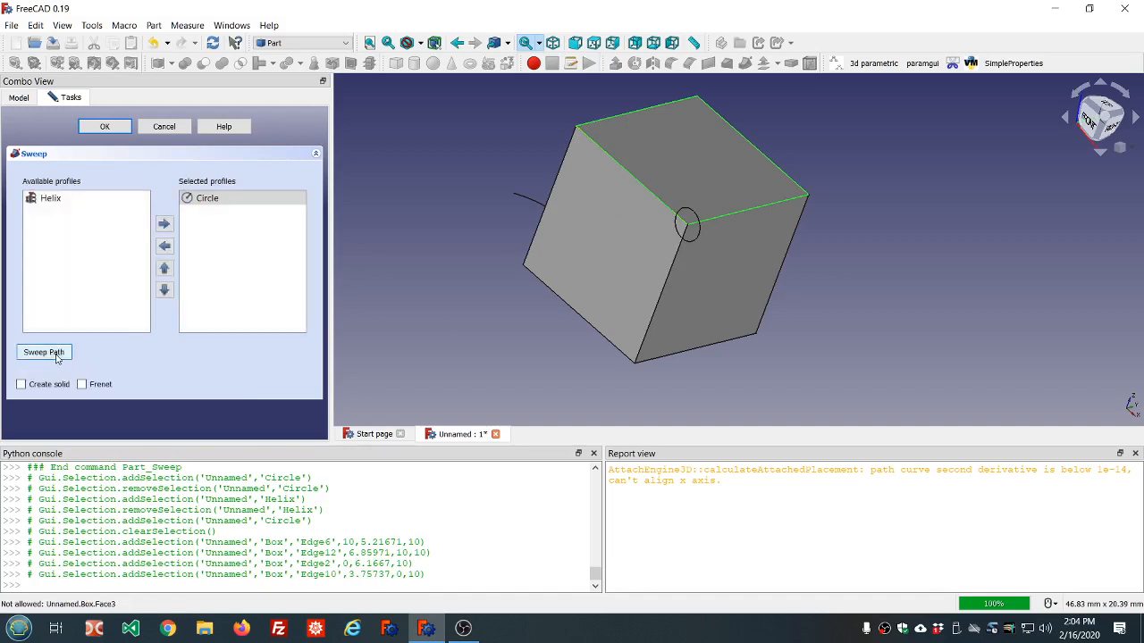
# Create the sweep with Create solid and Frenet enabled.
pyautogui.click(22, 385)
pyautogui.click(81, 384)
pyautogui.click(97, 131)
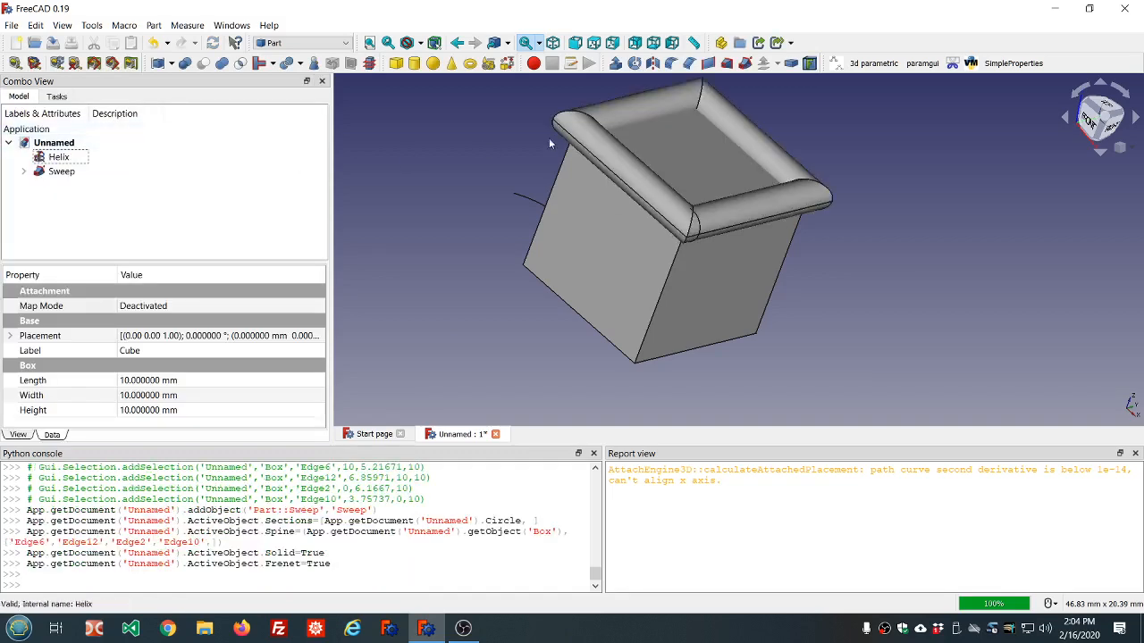
# Cut the sweep from the cube with a boolean Cut, taking the cube as the base shape.
pyautogui.moveTo(839, 273); pyautogui.dragTo(727, 247, button='middle')
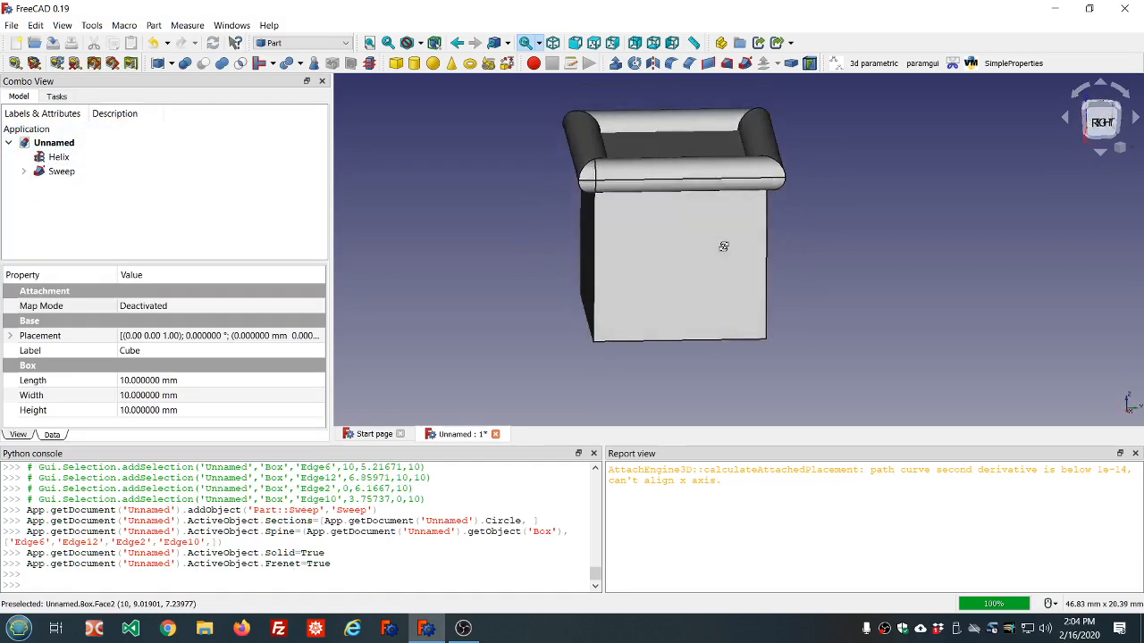
pyautogui.click(23, 170)
pyautogui.click(85, 199)
pyautogui.click(83, 201)
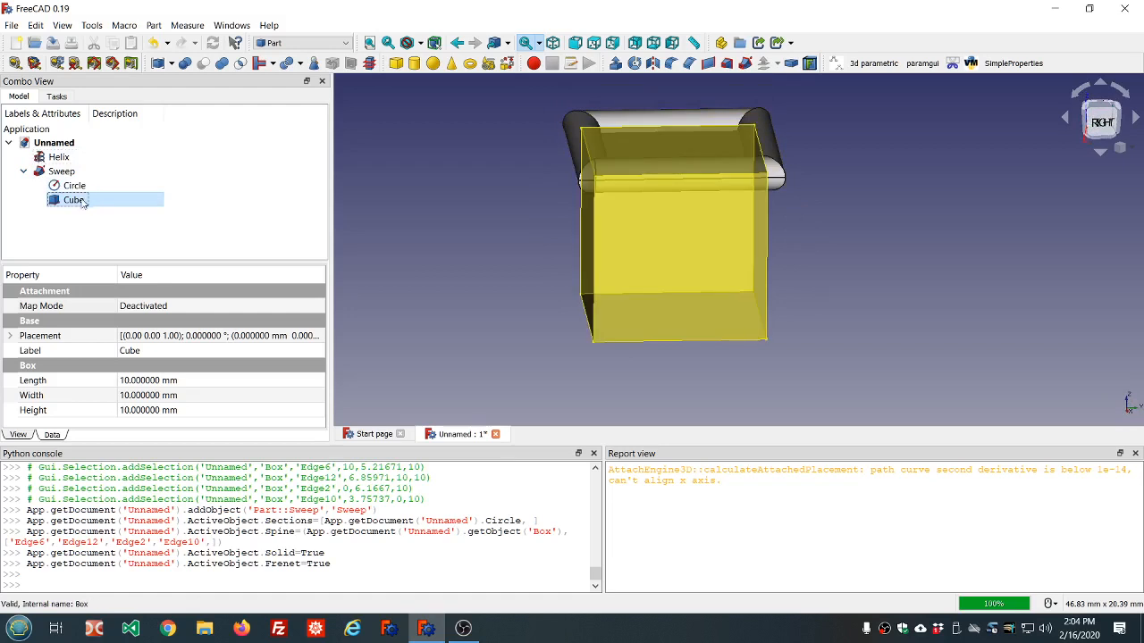
pyautogui.keyDown('ctrl'); pyautogui.click(66, 172); pyautogui.keyUp('ctrl')
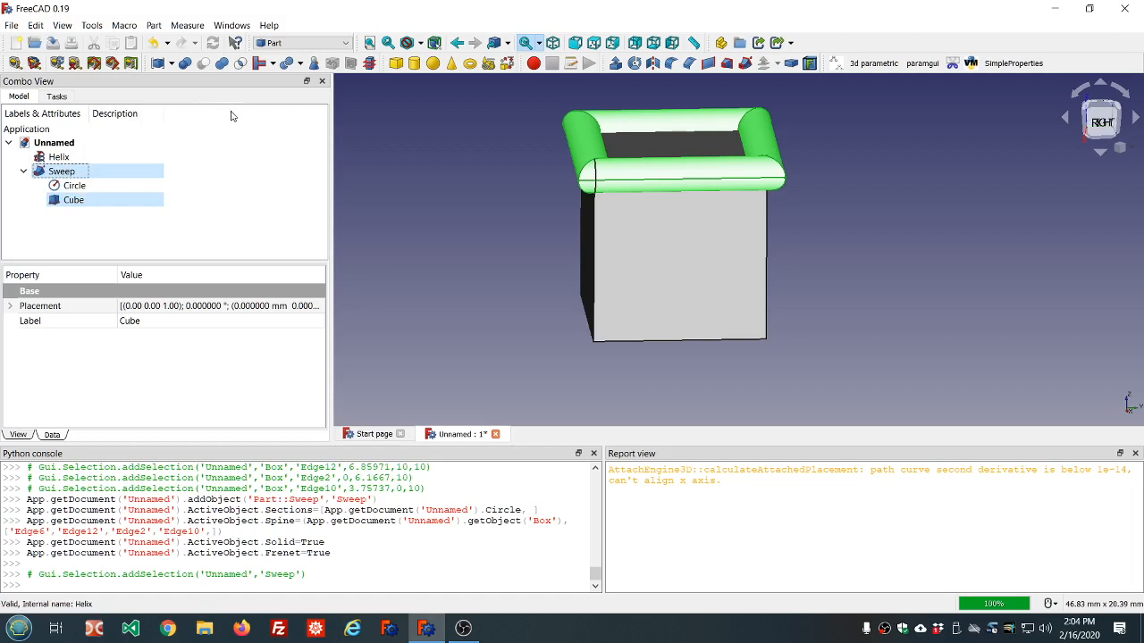
pyautogui.click(30, 244)
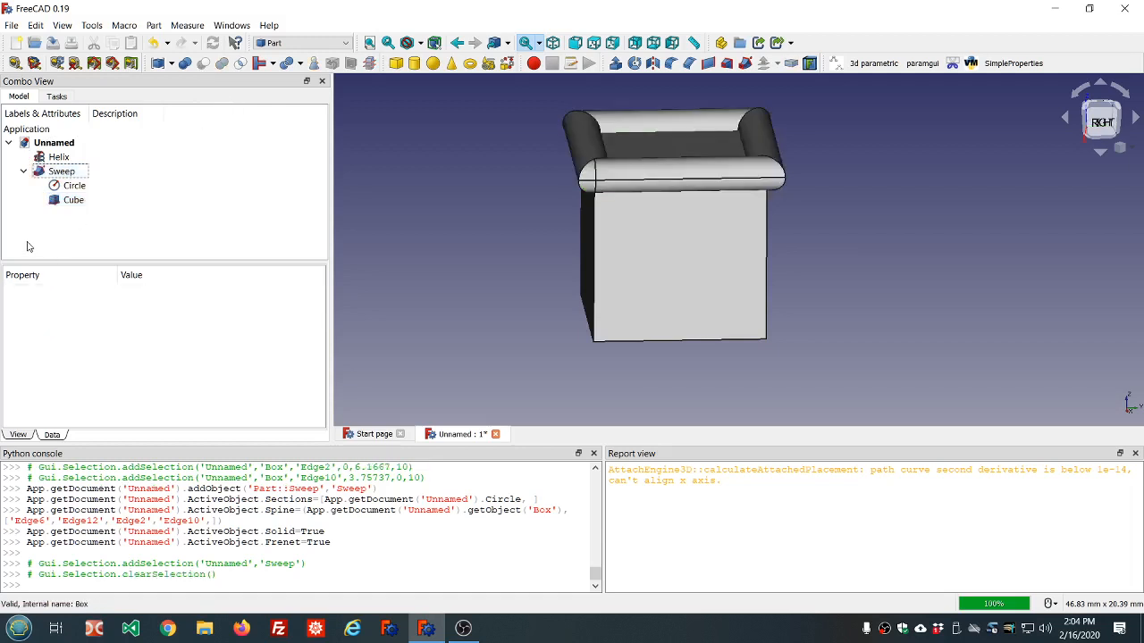
pyautogui.click(65, 206)
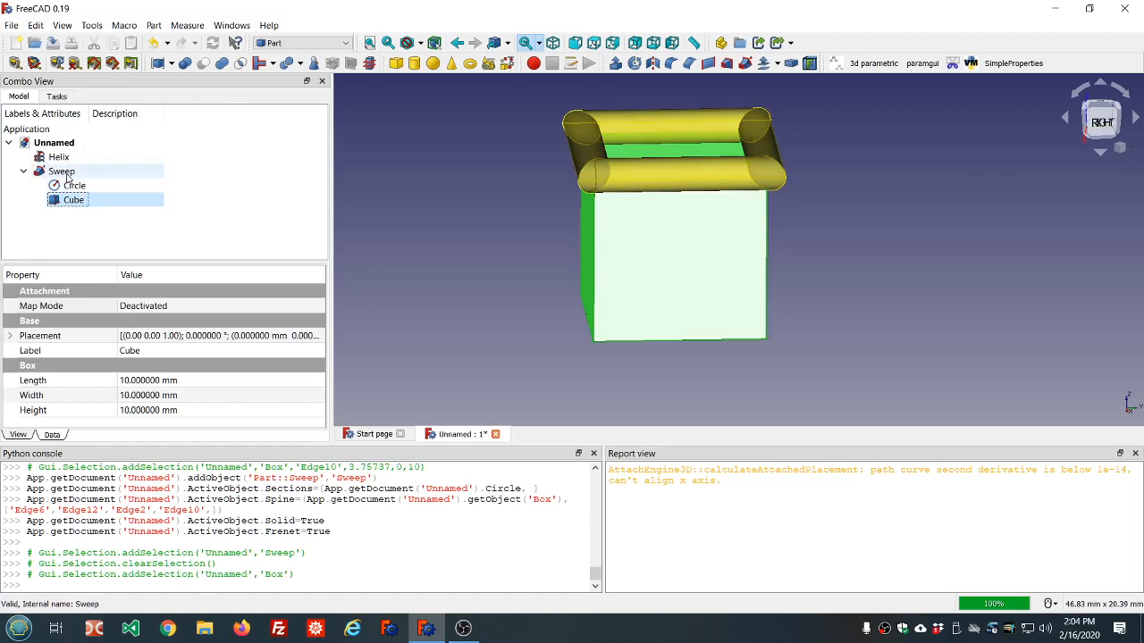
pyautogui.keyDown('ctrl'); pyautogui.click(67, 175); pyautogui.keyUp('ctrl')
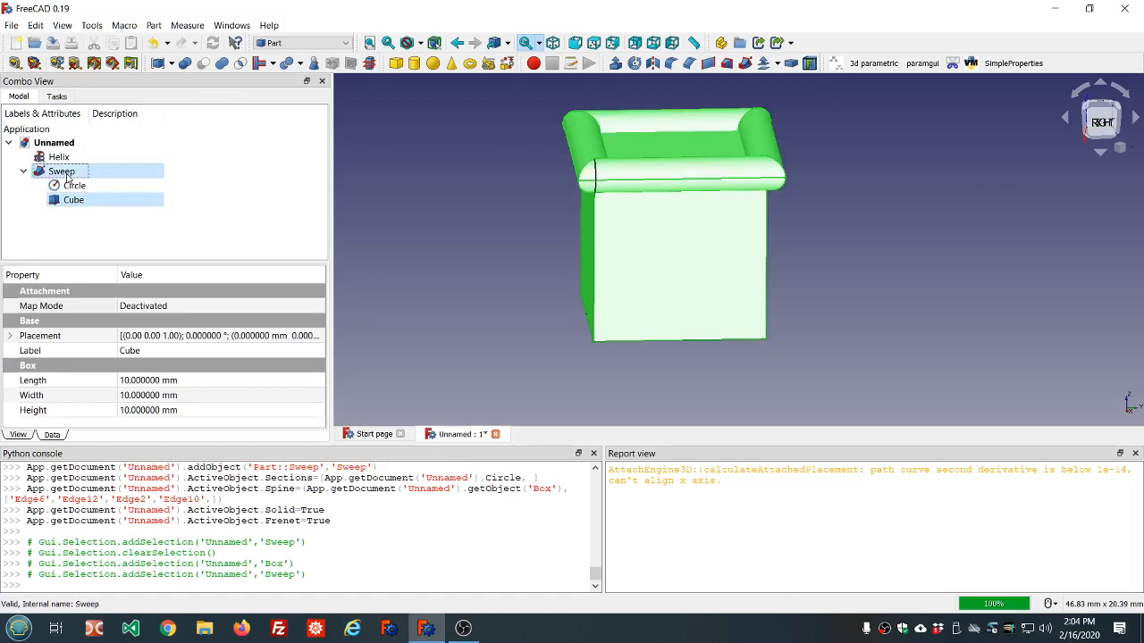
pyautogui.click(204, 63)
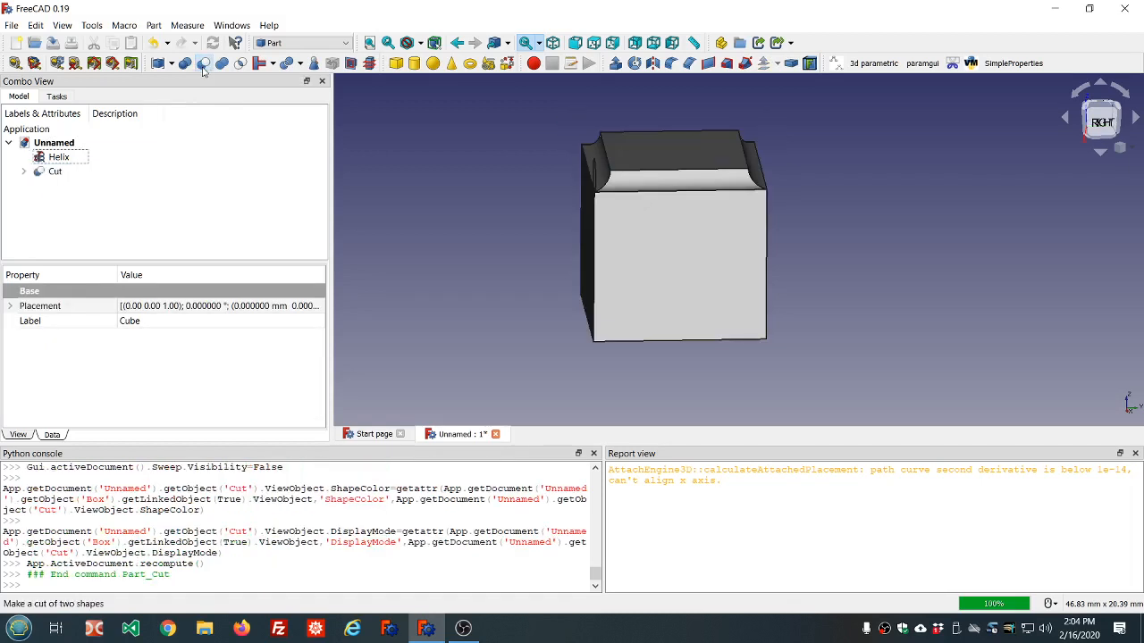
# Hide the circle inside the cut's sweep and the helix, and view the grooved cube from several sides.
pyautogui.click(24, 170)
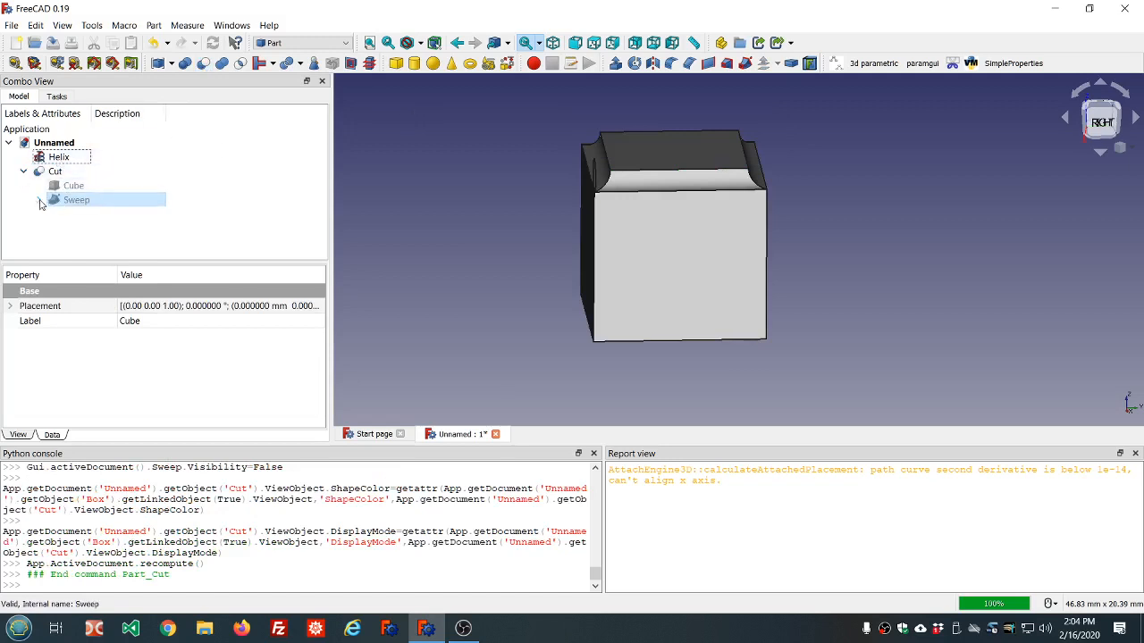
pyautogui.click(38, 200)
pyautogui.click(89, 214)
pyautogui.press('space')
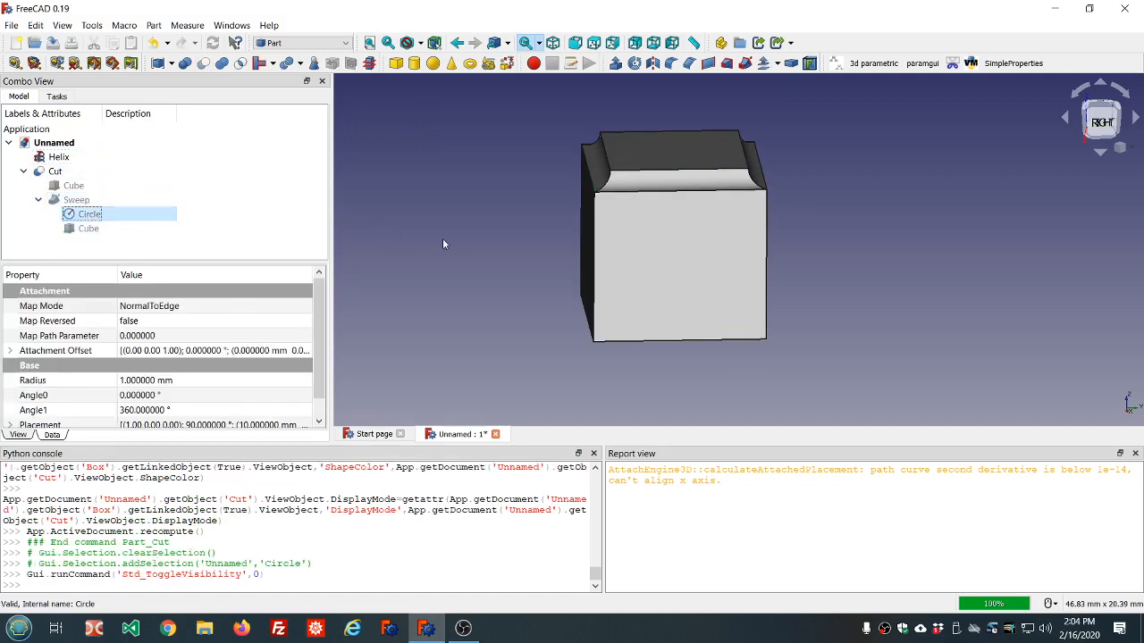
pyautogui.moveTo(840, 127); pyautogui.dragTo(662, 259, button='middle')
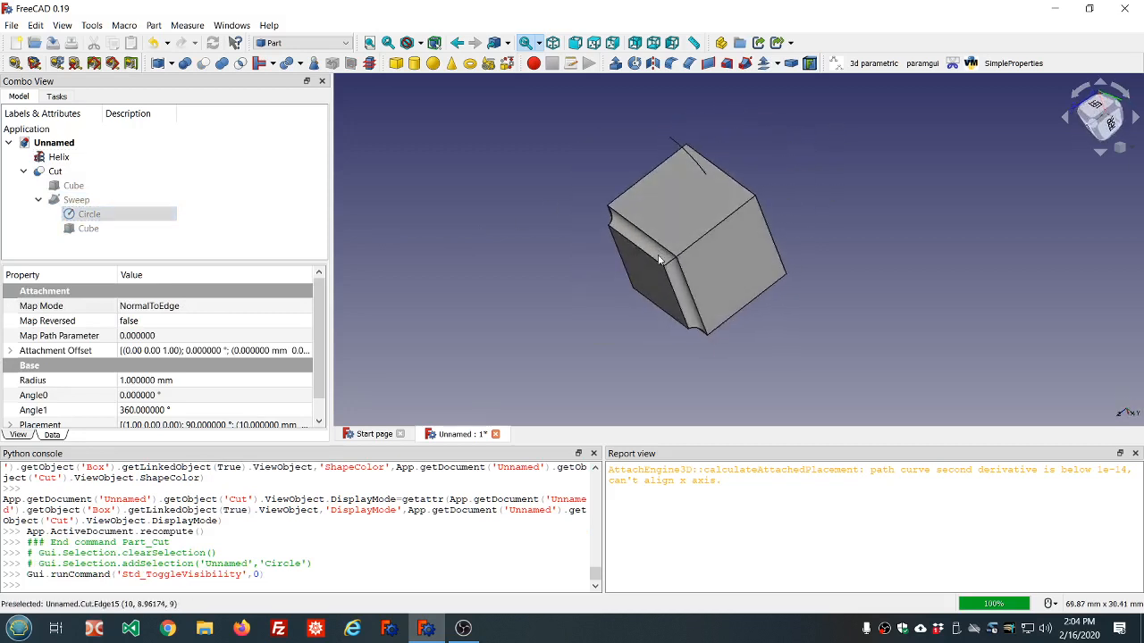
pyautogui.click(71, 157)
pyautogui.press('space')
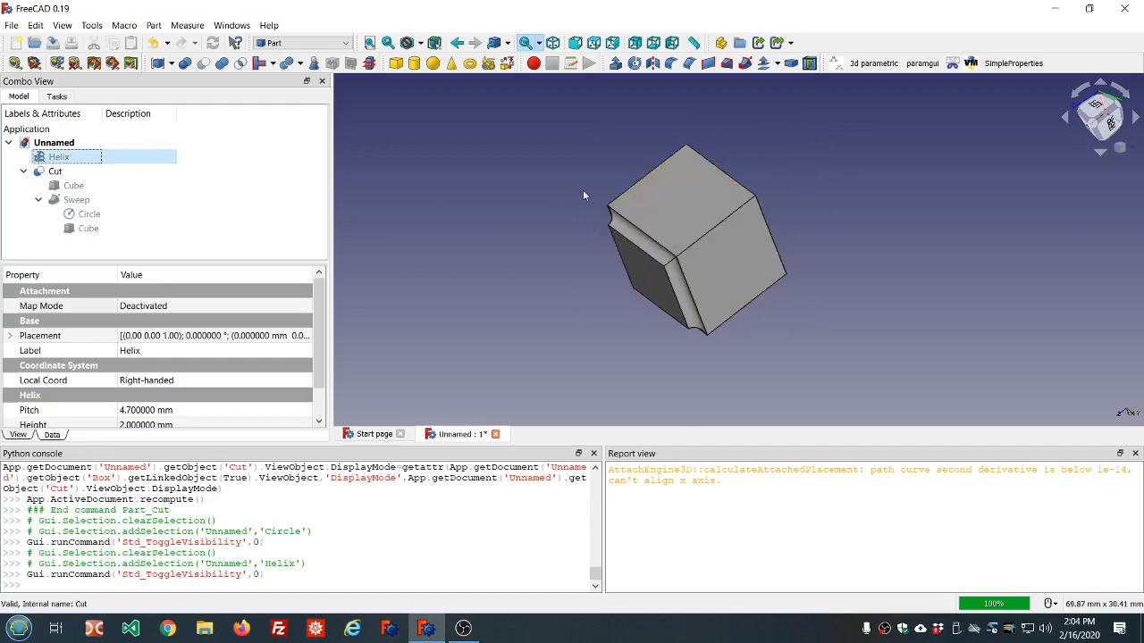
pyautogui.moveTo(888, 240); pyautogui.dragTo(851, 141, button='middle')
pyautogui.moveTo(822, 286); pyautogui.dragTo(891, 187, button='middle')
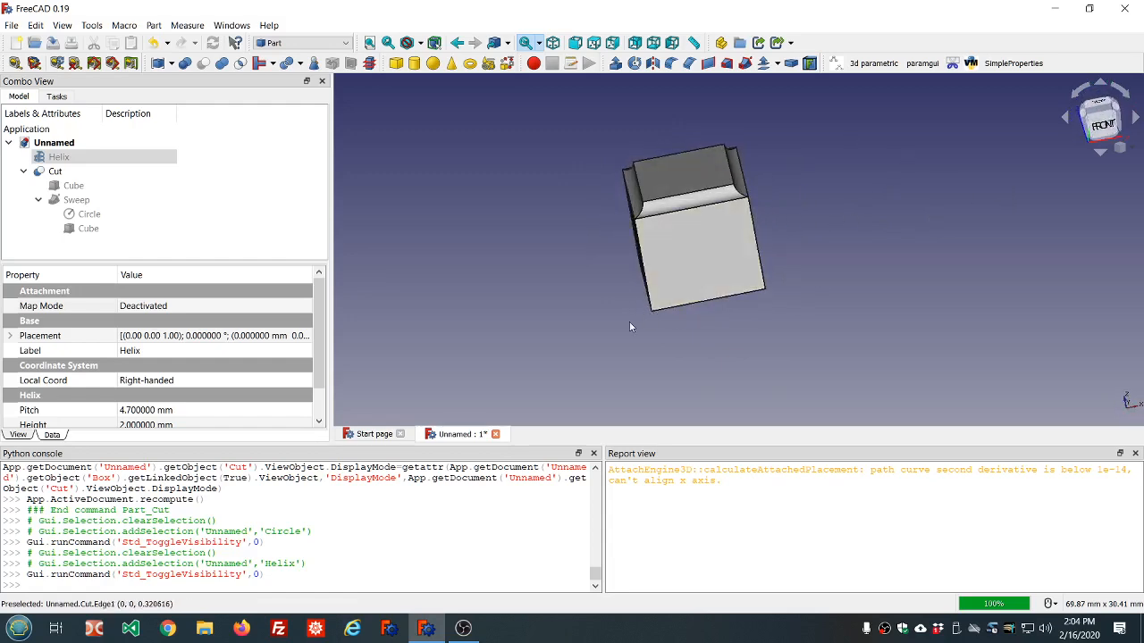
# Close the document without saving its changes and create a new empty document.
pyautogui.click(496, 434)
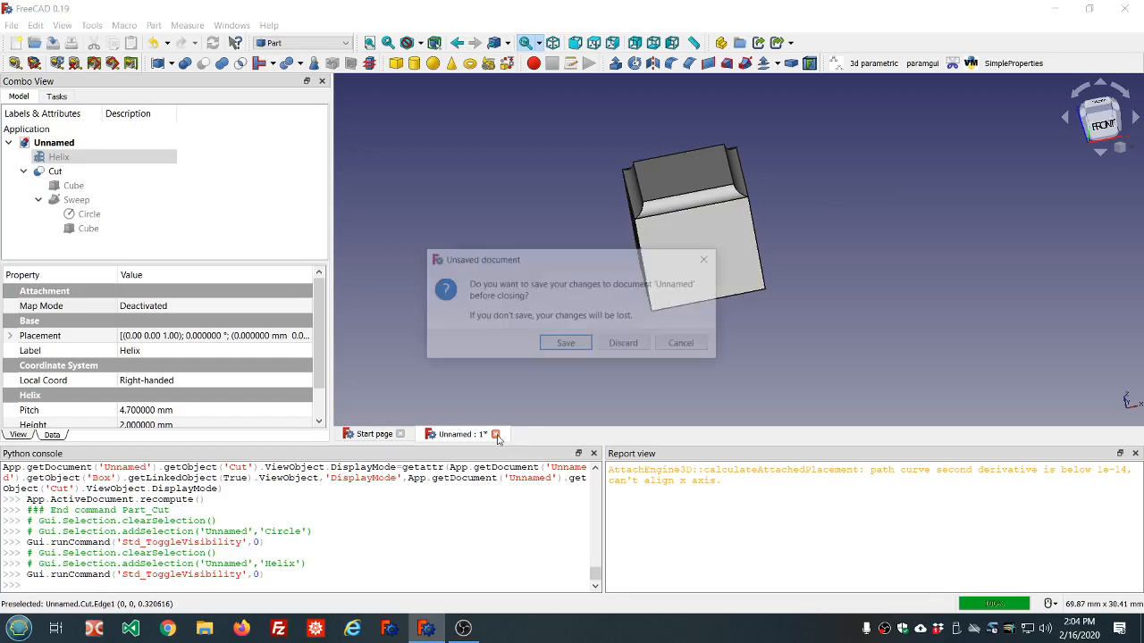
pyautogui.click(621, 347)
pyautogui.click(413, 202)
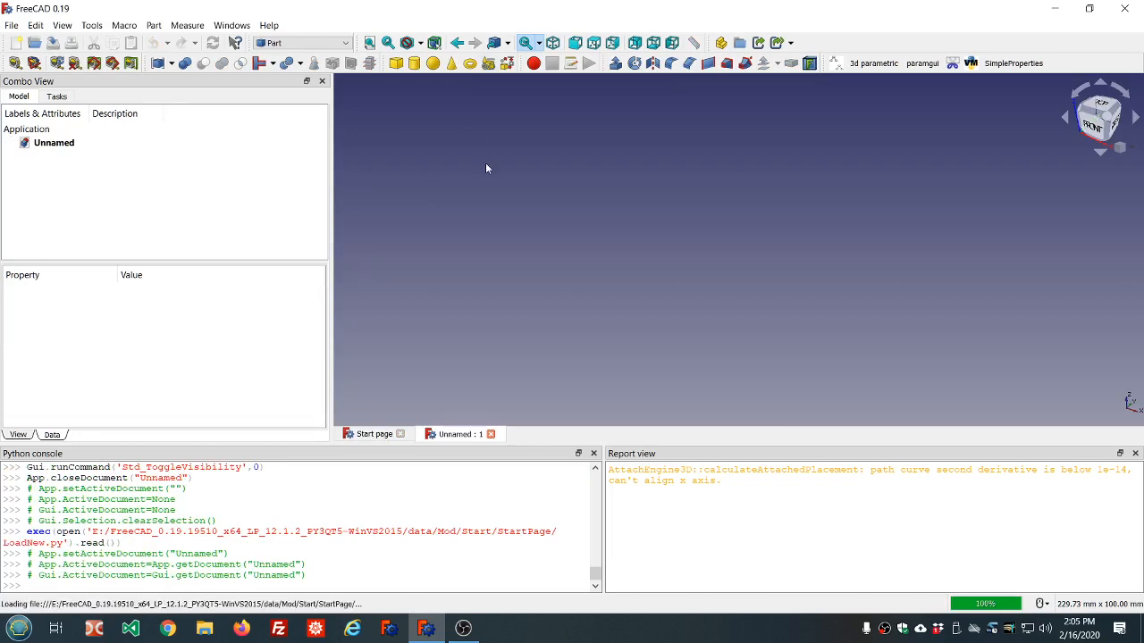
# Create an ellipse primitive with a 4 mm major radius, 2 mm minor radius and angles 0° to 360°.
pyautogui.click(487, 64)
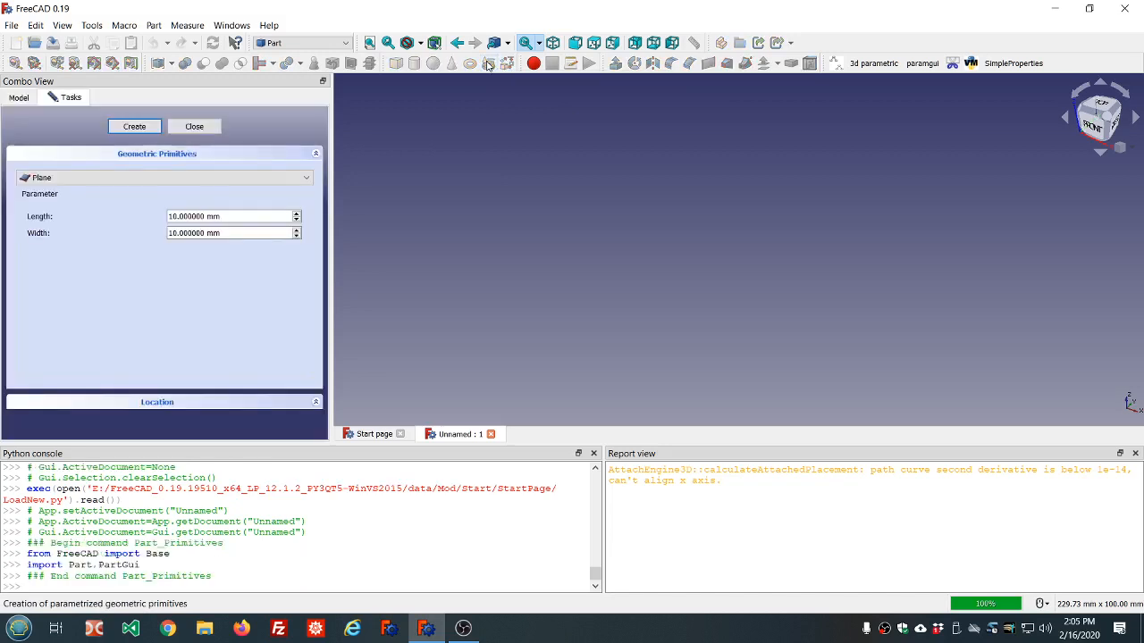
pyautogui.click(305, 177)
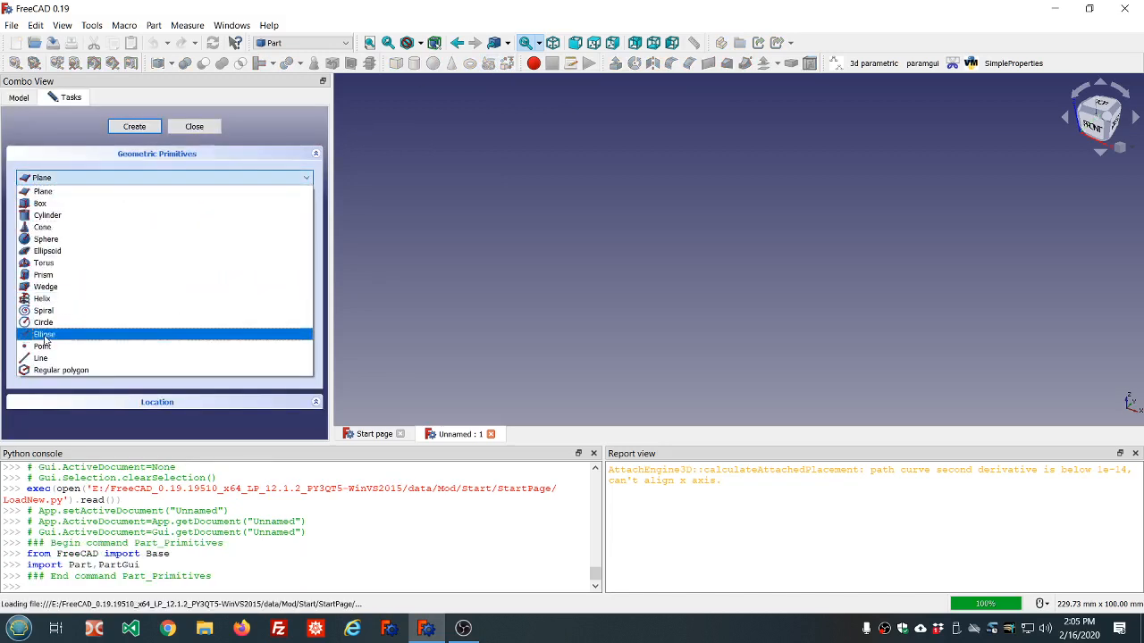
pyautogui.click(45, 334)
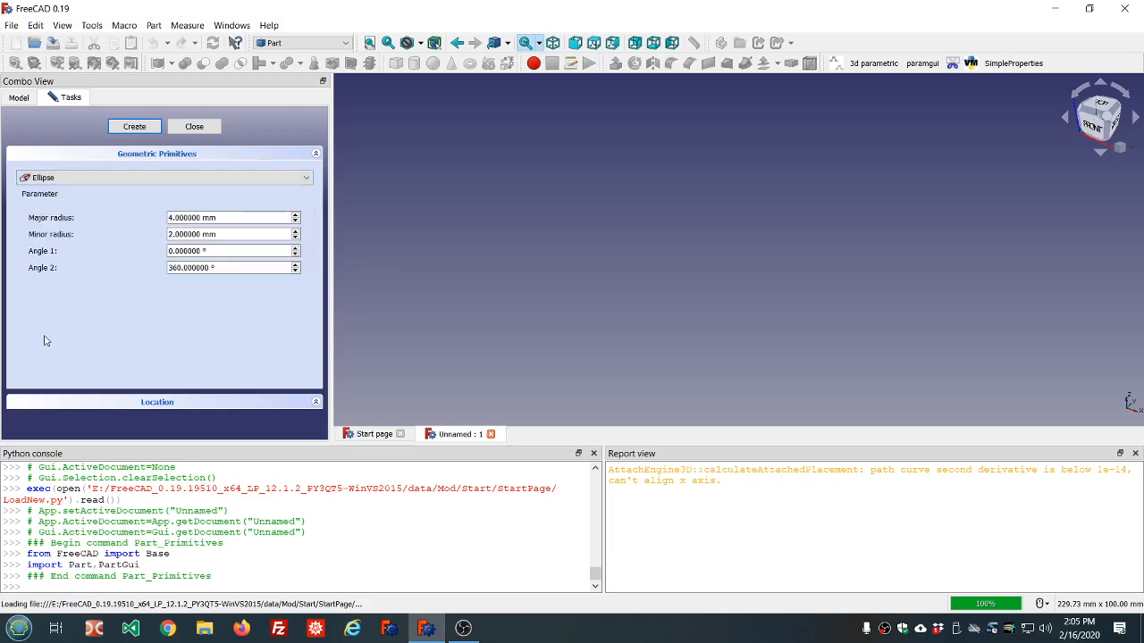
pyautogui.click(134, 127)
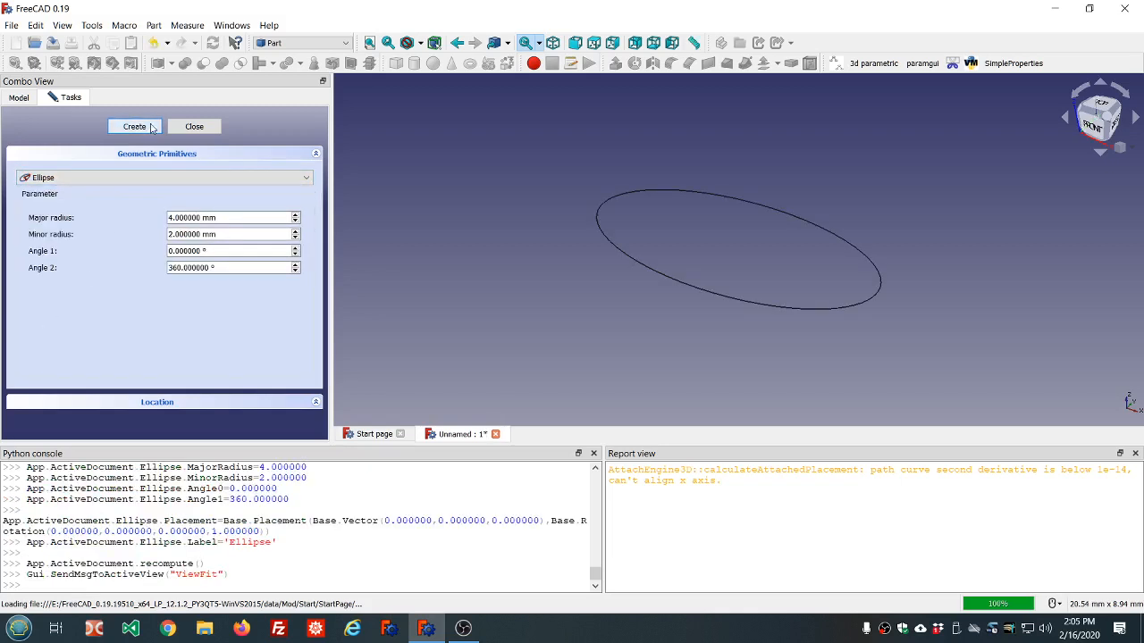
pyautogui.click(193, 127)
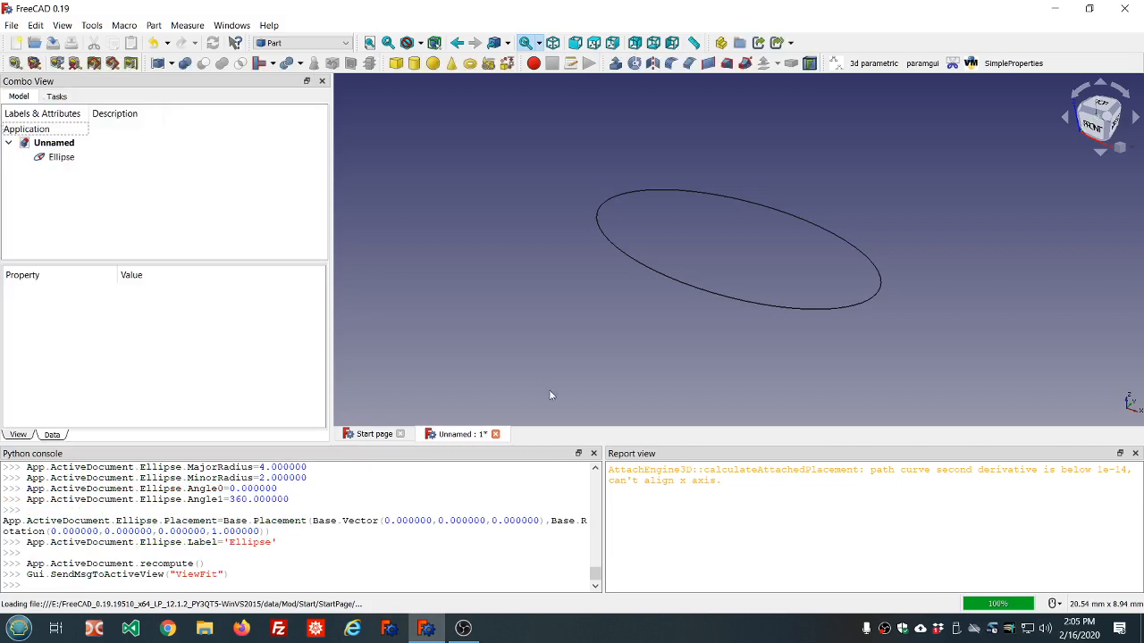
# Clear all messages from the Report view.
pyautogui.rightClick(817, 514)
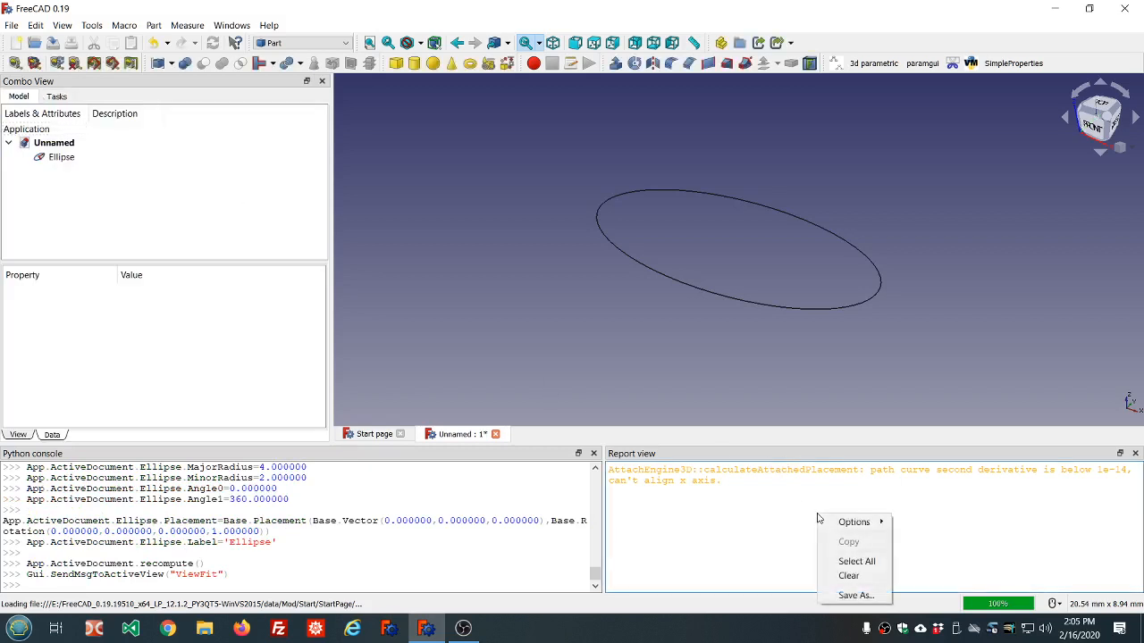
pyautogui.click(843, 576)
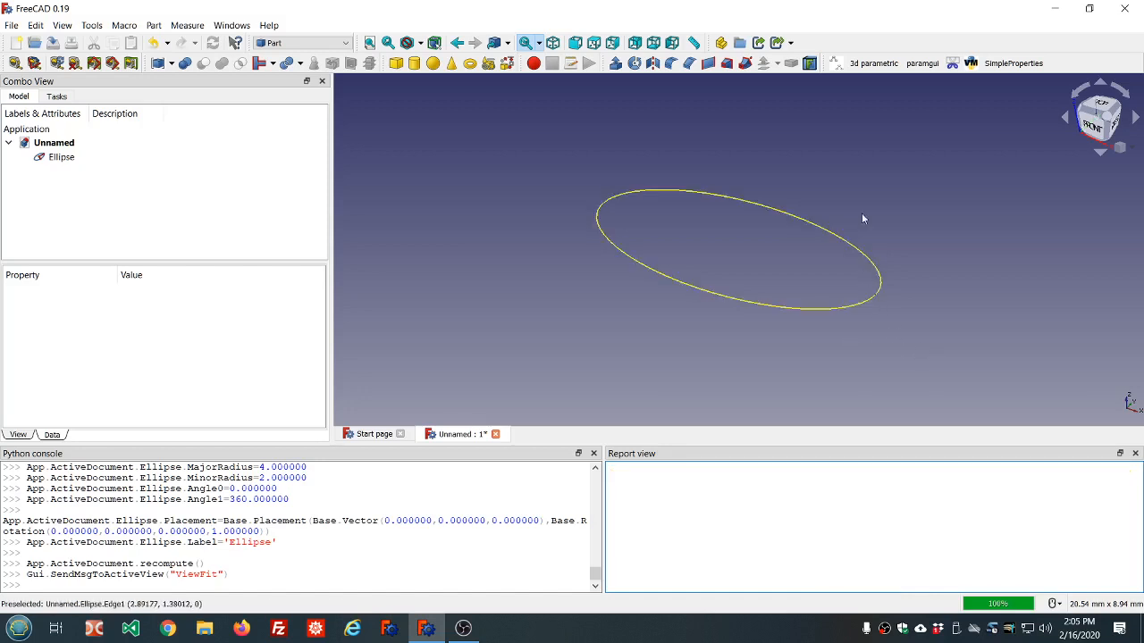
pyautogui.scroll(2, 863, 216)
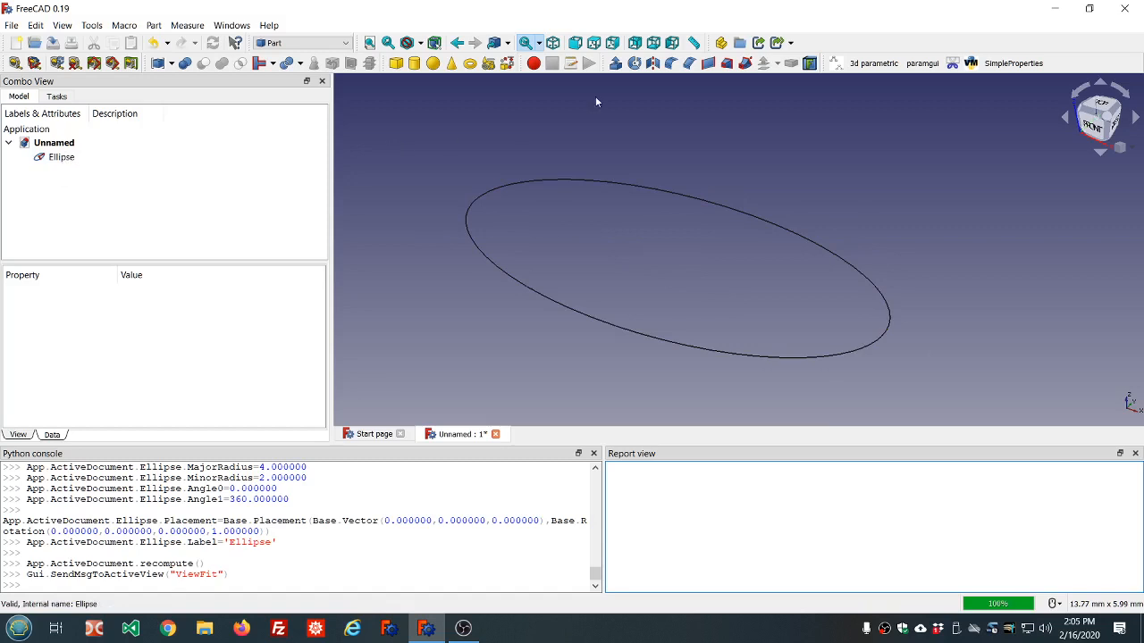
# Extrude the ellipse 10 mm along its normal as a solid, keeping the Extrude settings open, and fit the result in view.
pyautogui.click(62, 158)
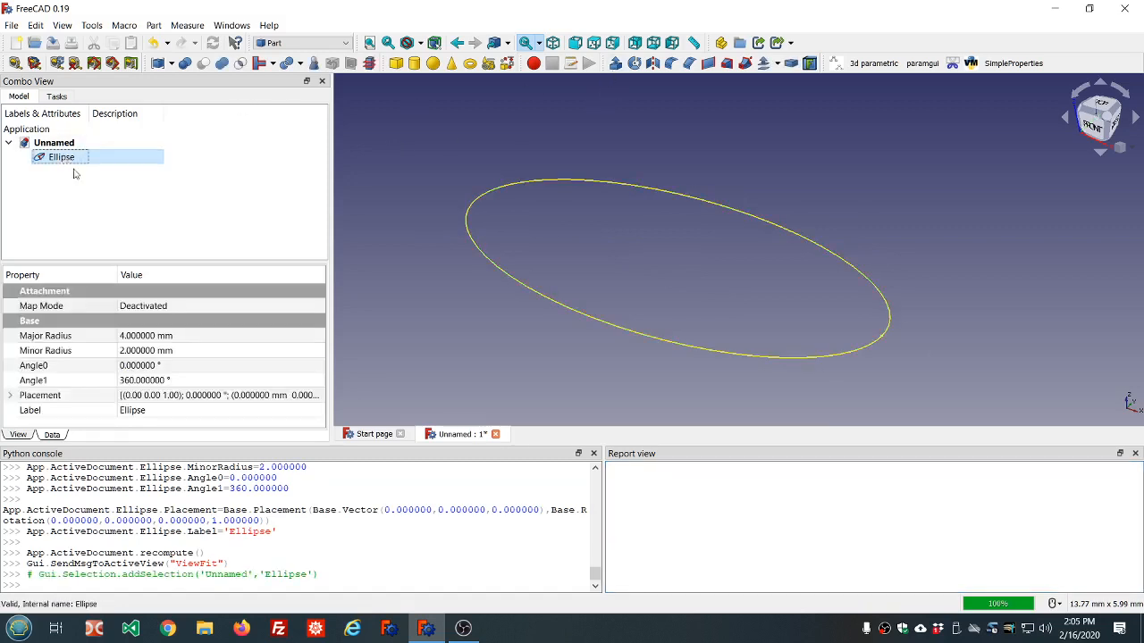
pyautogui.scroll(-3, 495, 223)
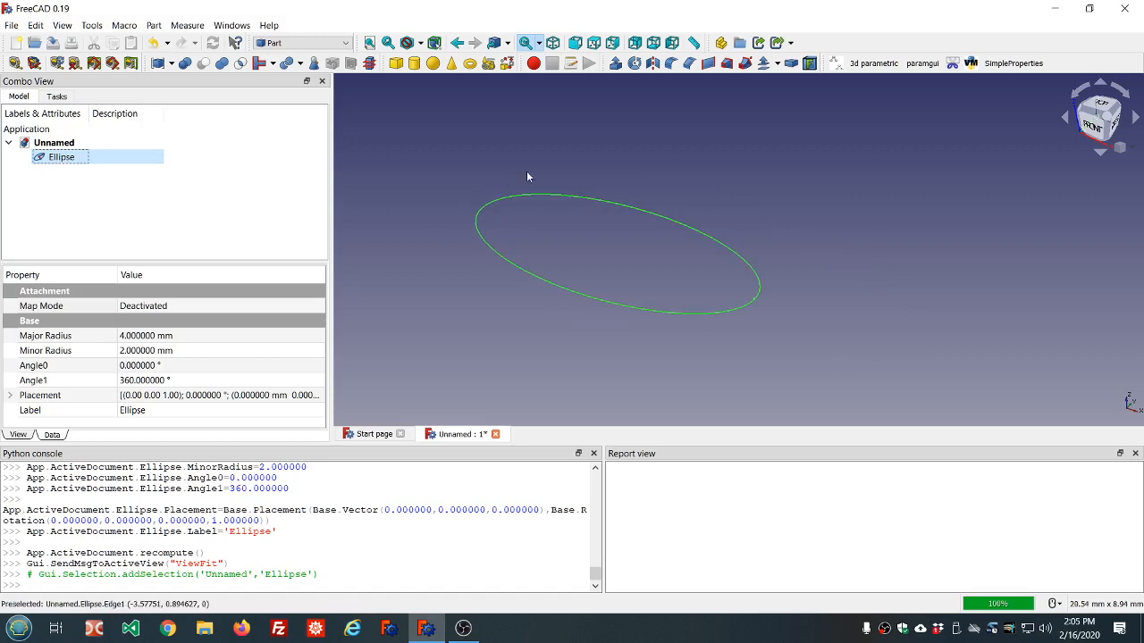
pyautogui.click(616, 65)
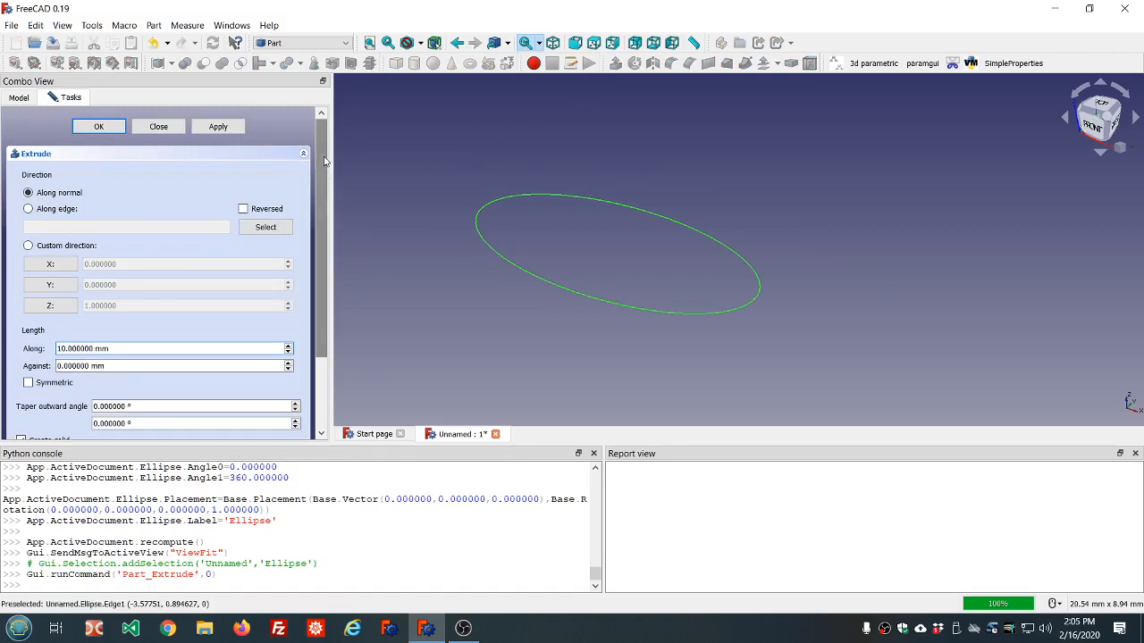
pyautogui.moveTo(325, 163); pyautogui.dragTo(328, 234)
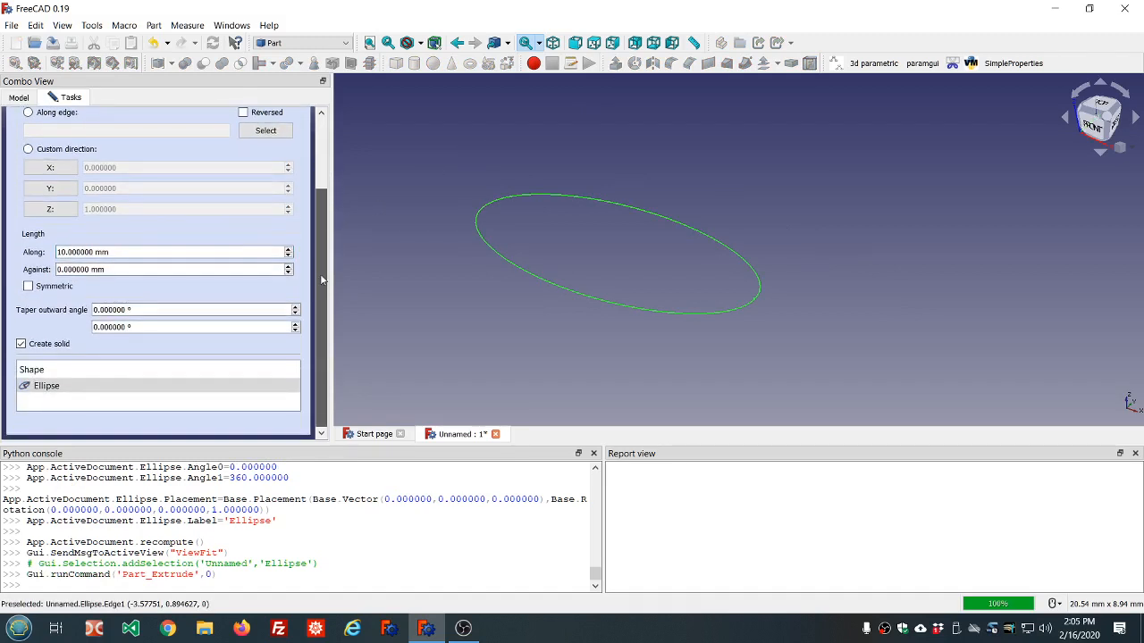
pyautogui.click(49, 390)
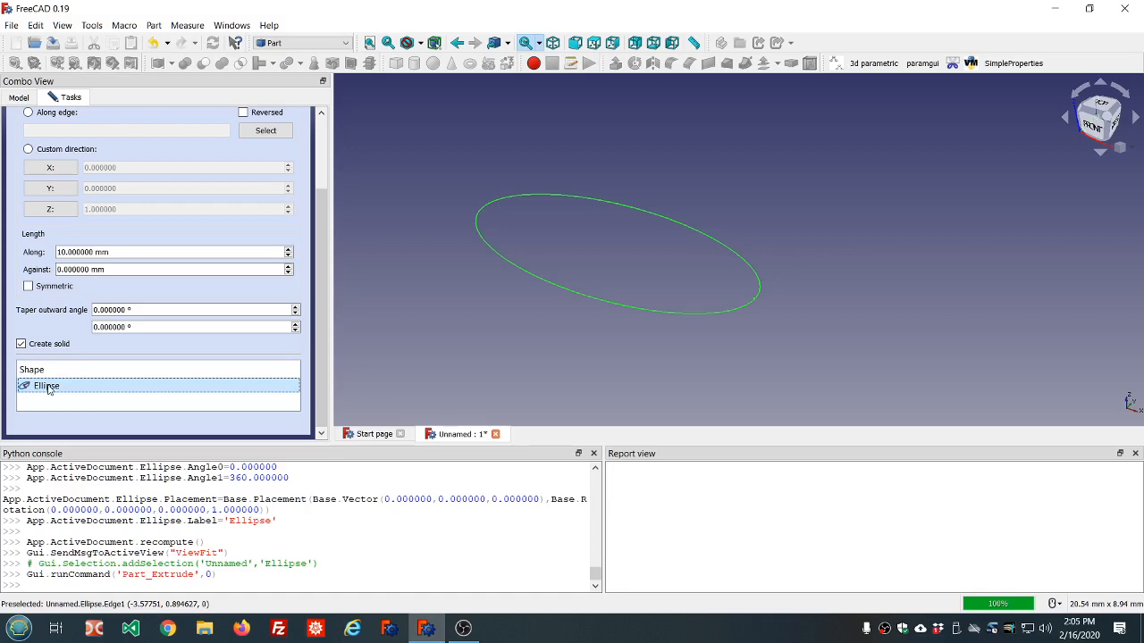
pyautogui.scroll(2, 324, 297)
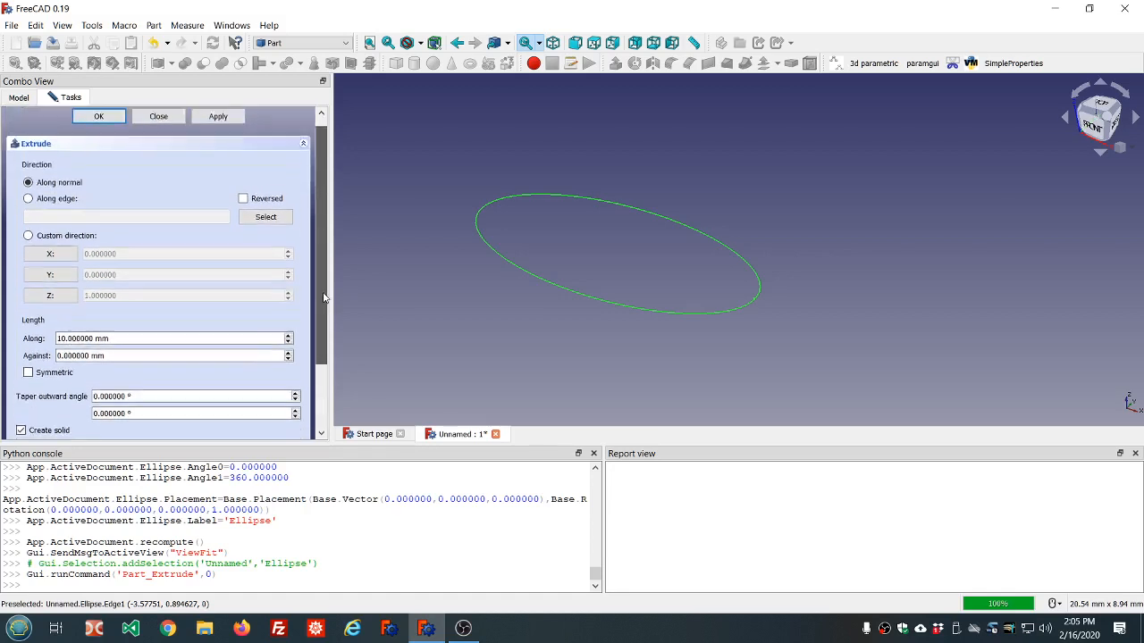
pyautogui.scroll(1, 323, 298)
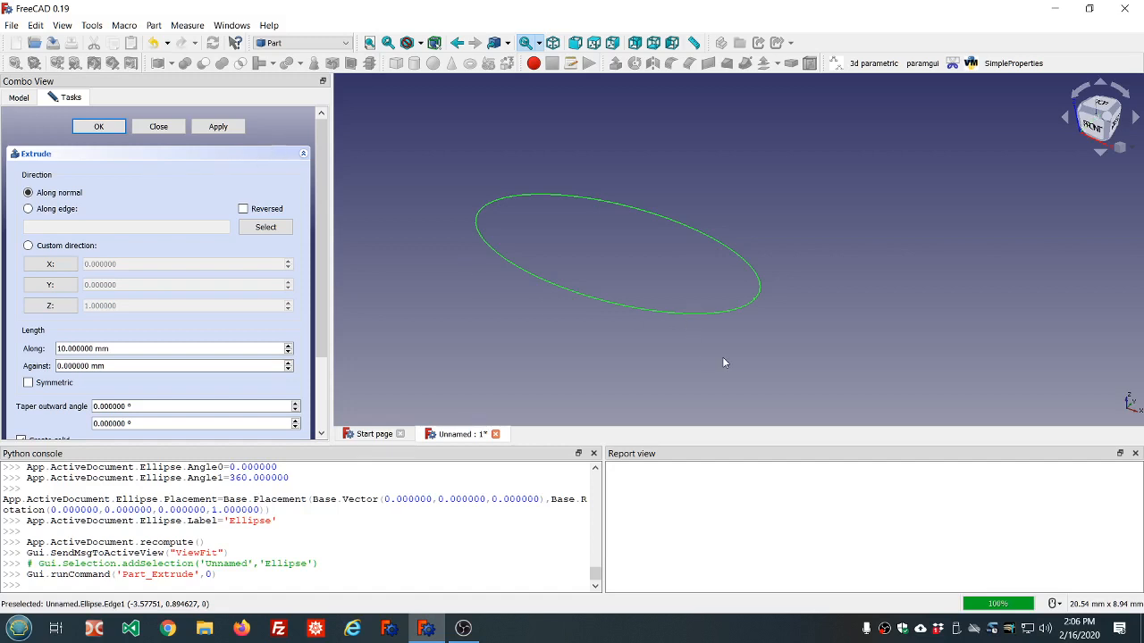
pyautogui.moveTo(723, 362); pyautogui.dragTo(688, 358, button='middle')
pyautogui.moveTo(681, 358); pyautogui.dragTo(718, 356, button='middle')
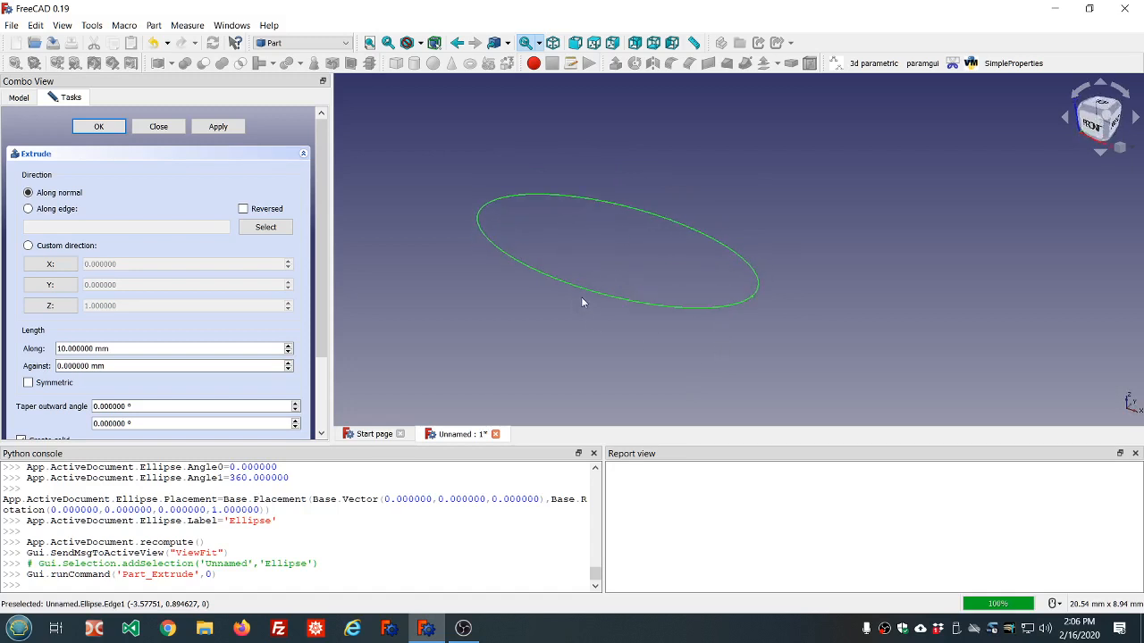
pyautogui.scroll(-2, 580, 307)
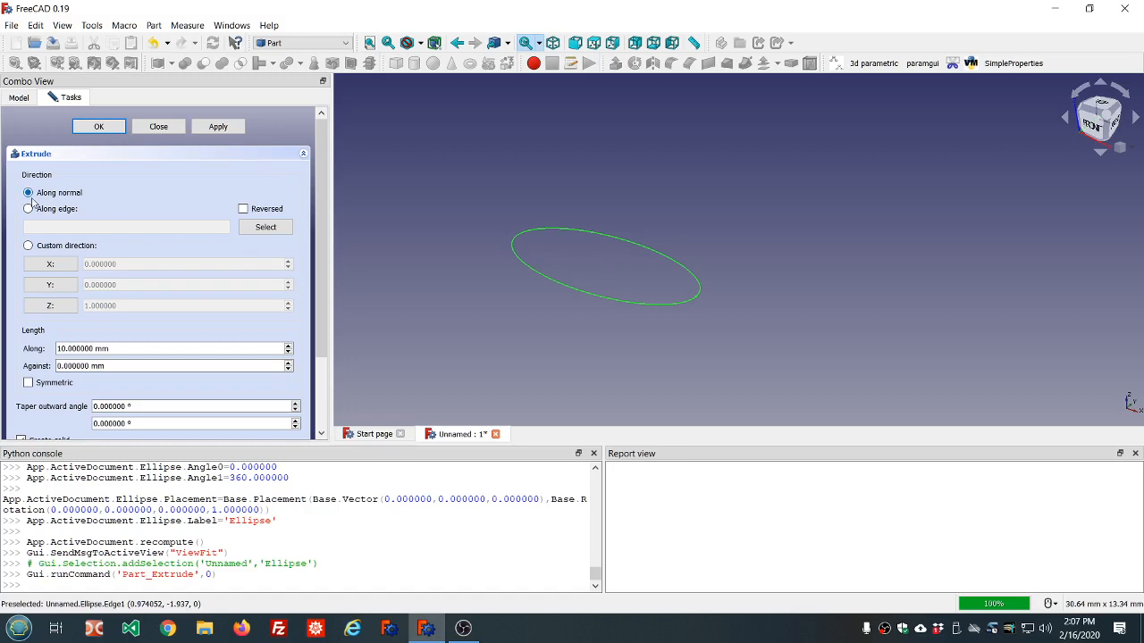
pyautogui.click(225, 128)
pyautogui.scroll(-3, 436, 204)
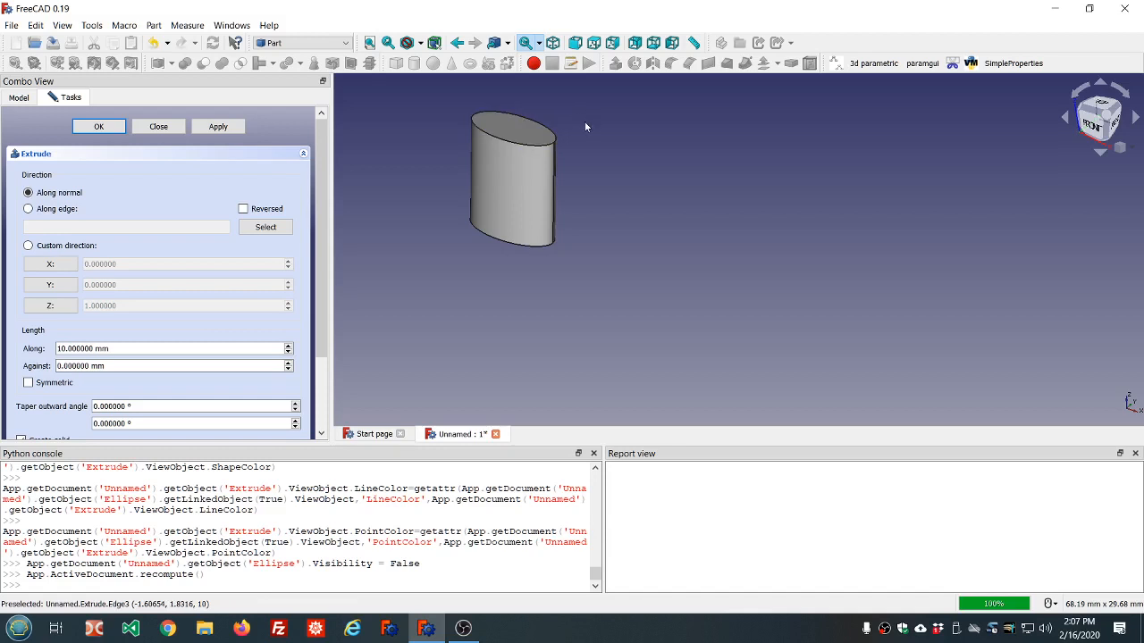
pyautogui.moveTo(585, 123); pyautogui.dragTo(656, 188, button='middle')
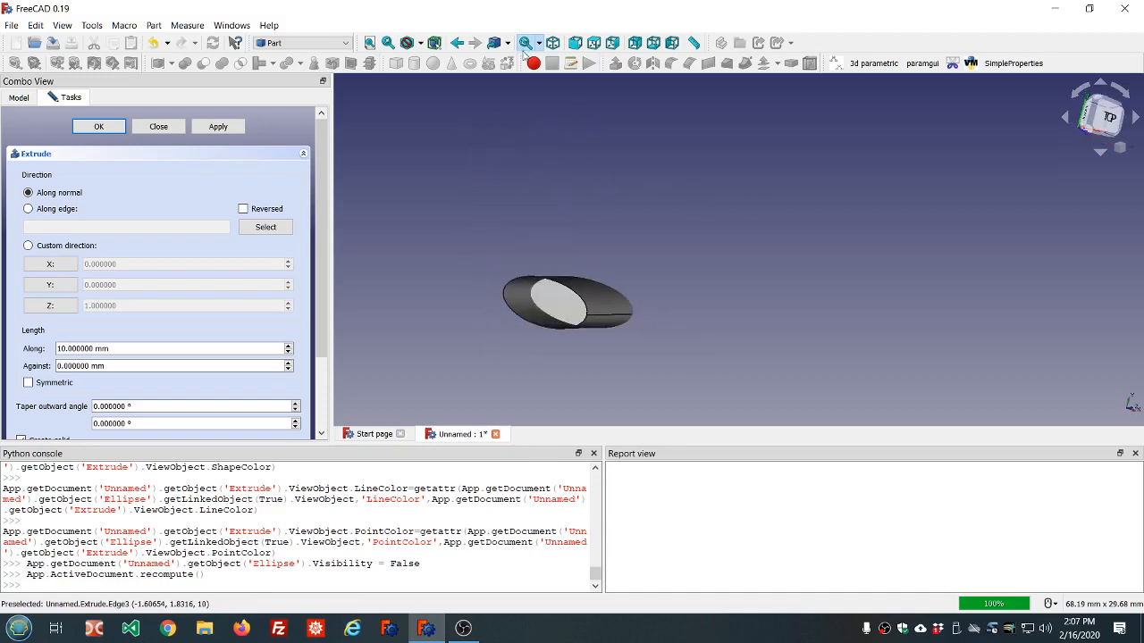
pyautogui.click(368, 47)
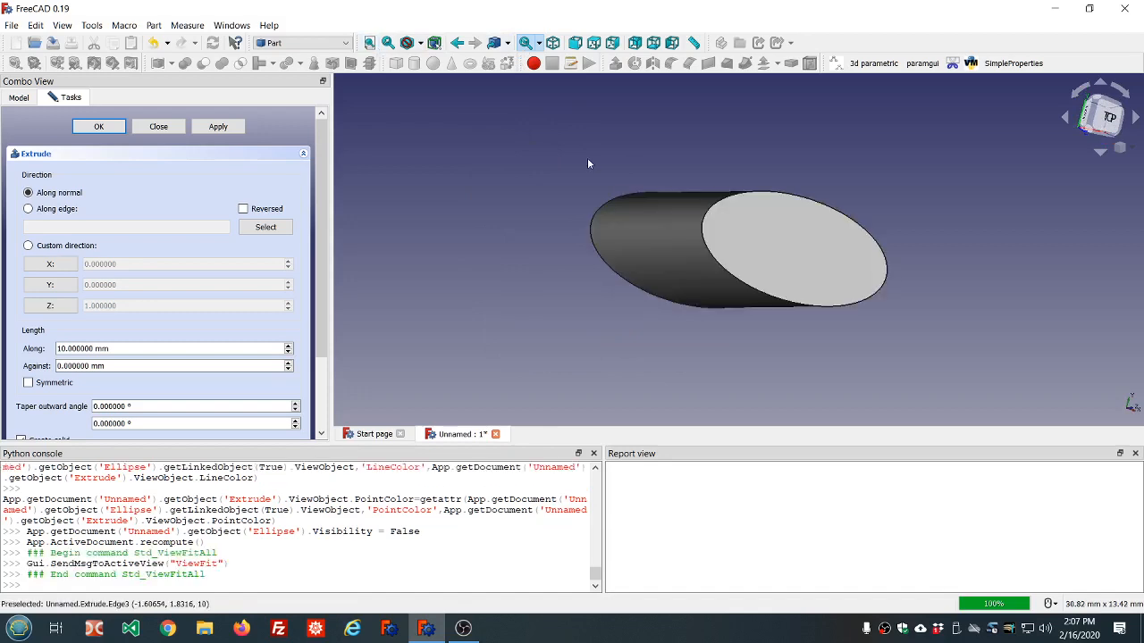
# Inspect the extruded ellipse from below and undo the 10 mm extrusion.
pyautogui.moveTo(894, 184); pyautogui.dragTo(607, 354, button='middle')
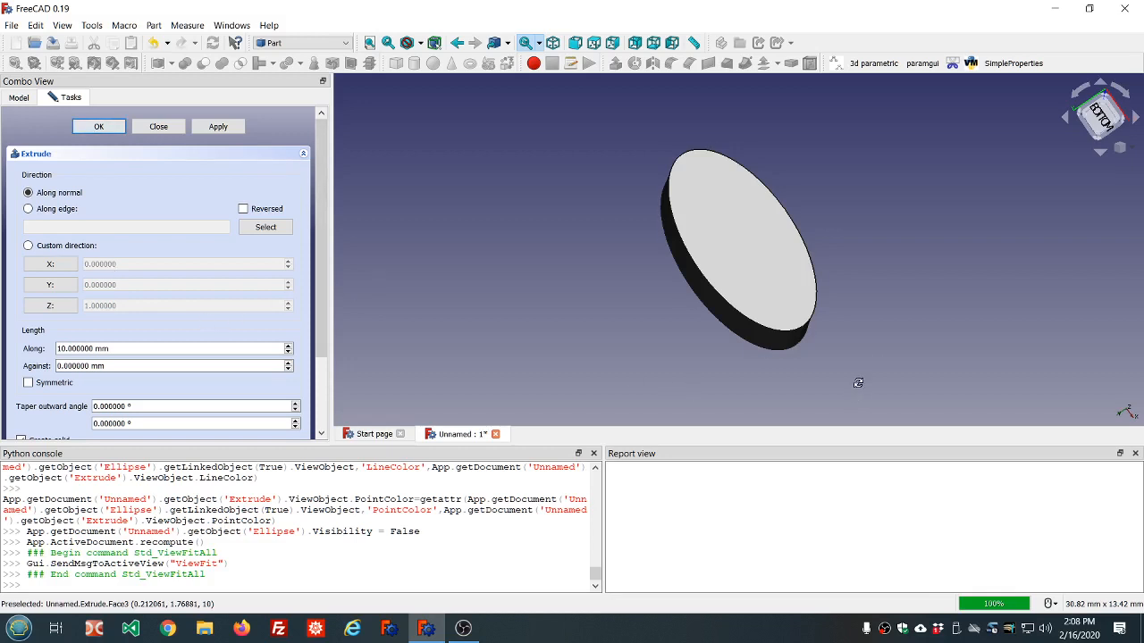
pyautogui.moveTo(857, 383); pyautogui.dragTo(919, 327, button='middle')
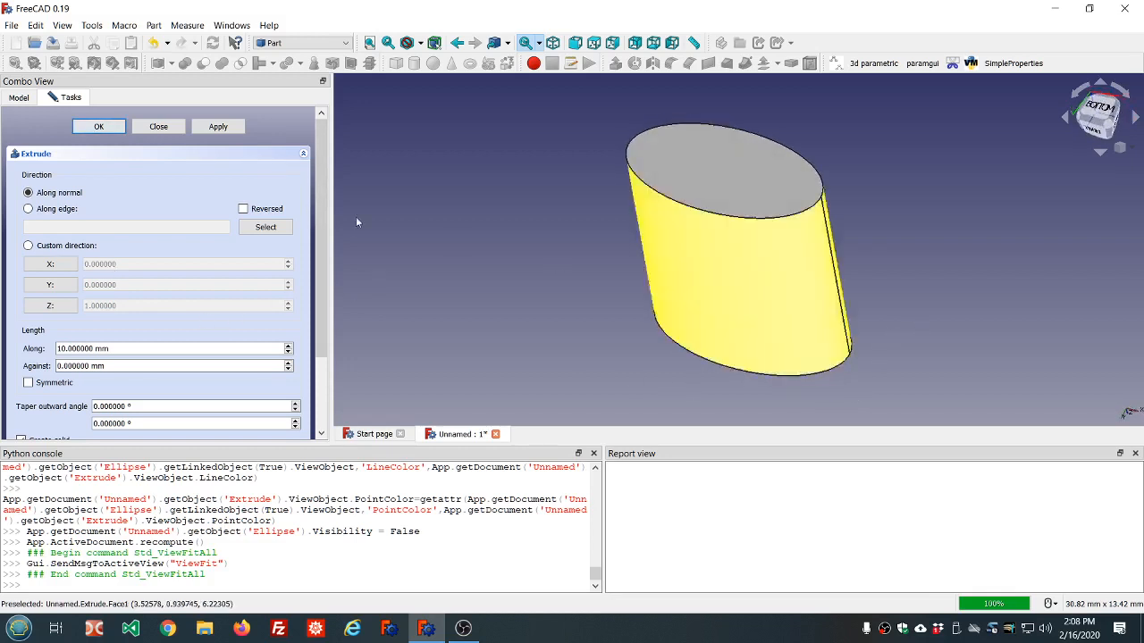
pyautogui.click(153, 43)
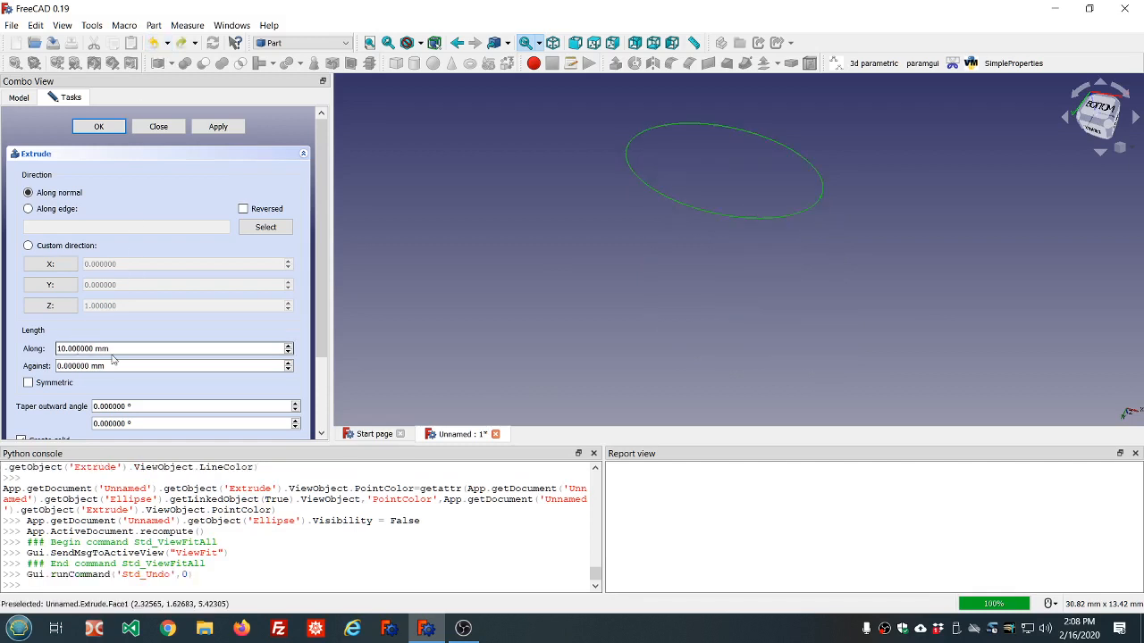
# Try extruding the ellipse 5 mm along its normal, inspect the solid and undo the extrusion.
pyautogui.scroll(-3, 123, 349)
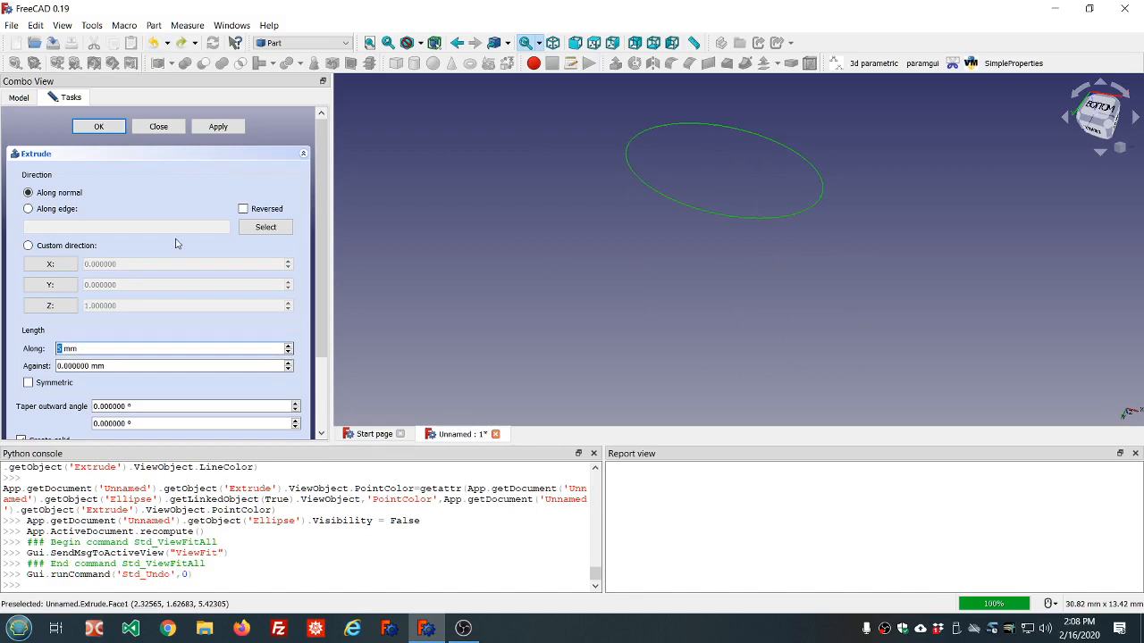
pyautogui.click(219, 126)
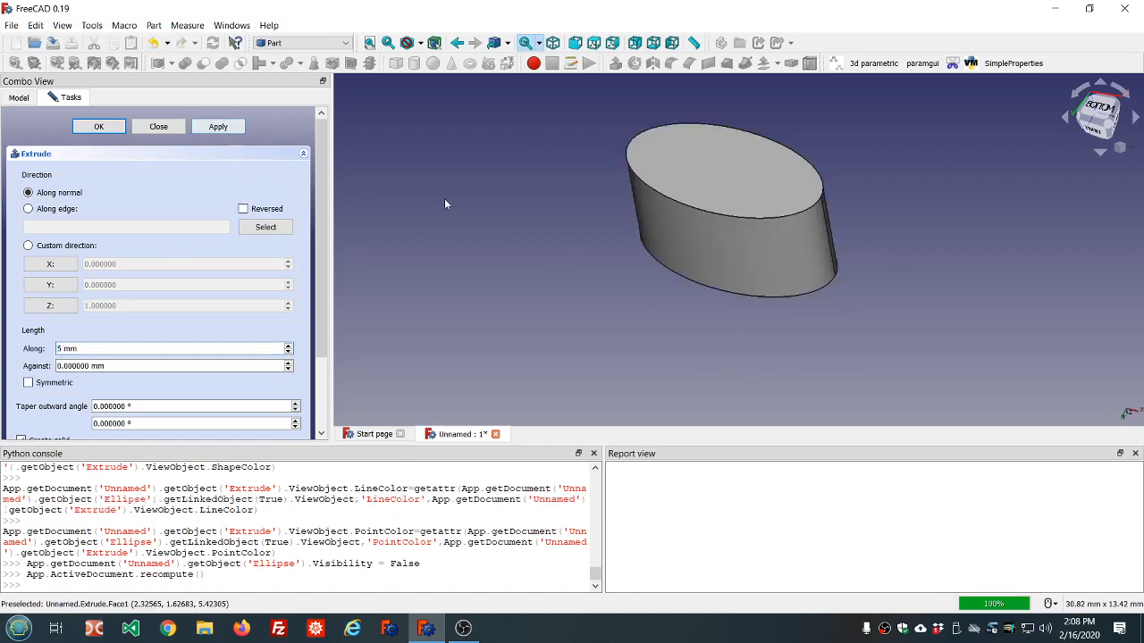
pyautogui.scroll(-2, 444, 198)
pyautogui.scroll(4, 651, 250)
pyautogui.moveTo(651, 250); pyautogui.dragTo(662, 227, button='middle')
pyautogui.scroll(-4, 662, 213)
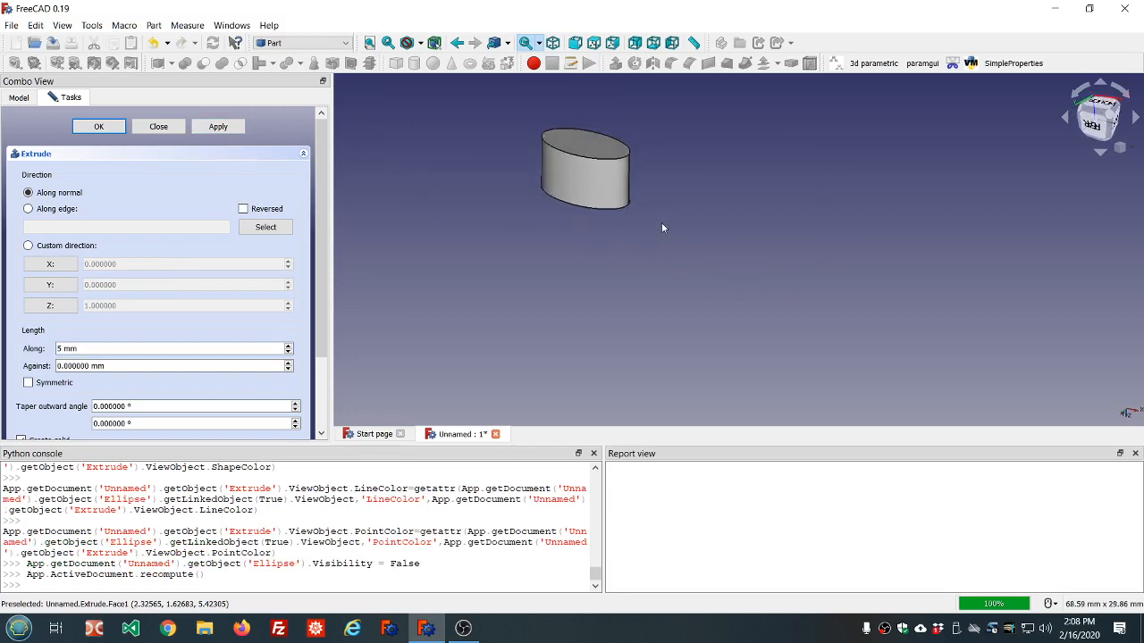
pyautogui.click(154, 43)
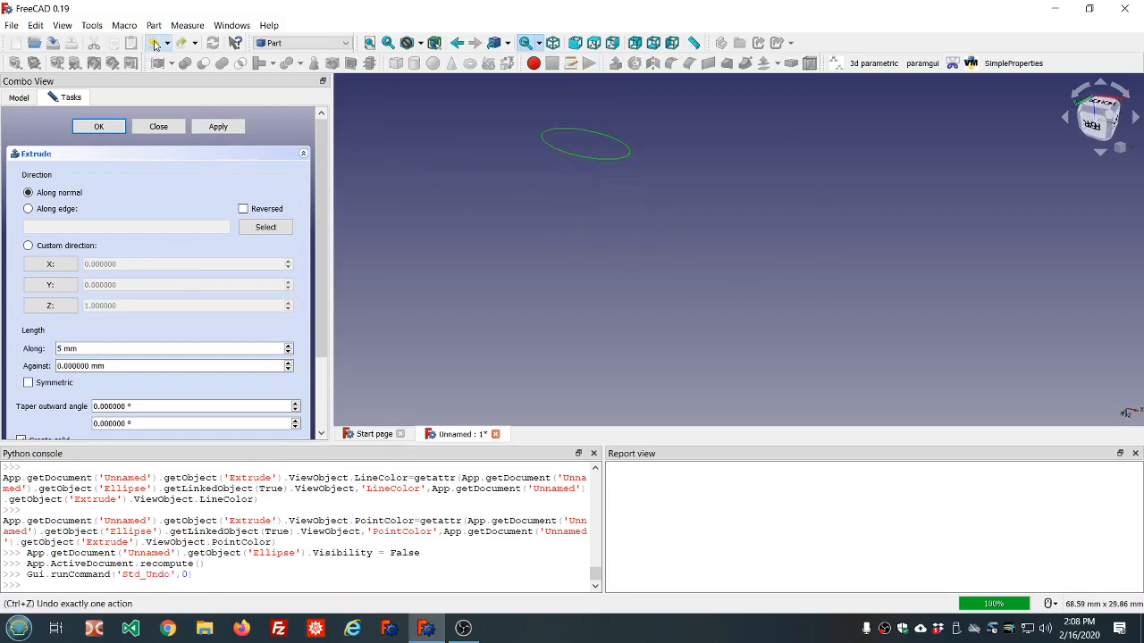
# Try the 5 mm extrusion of the ellipse with the direction reversed, and undo it.
pyautogui.click(244, 210)
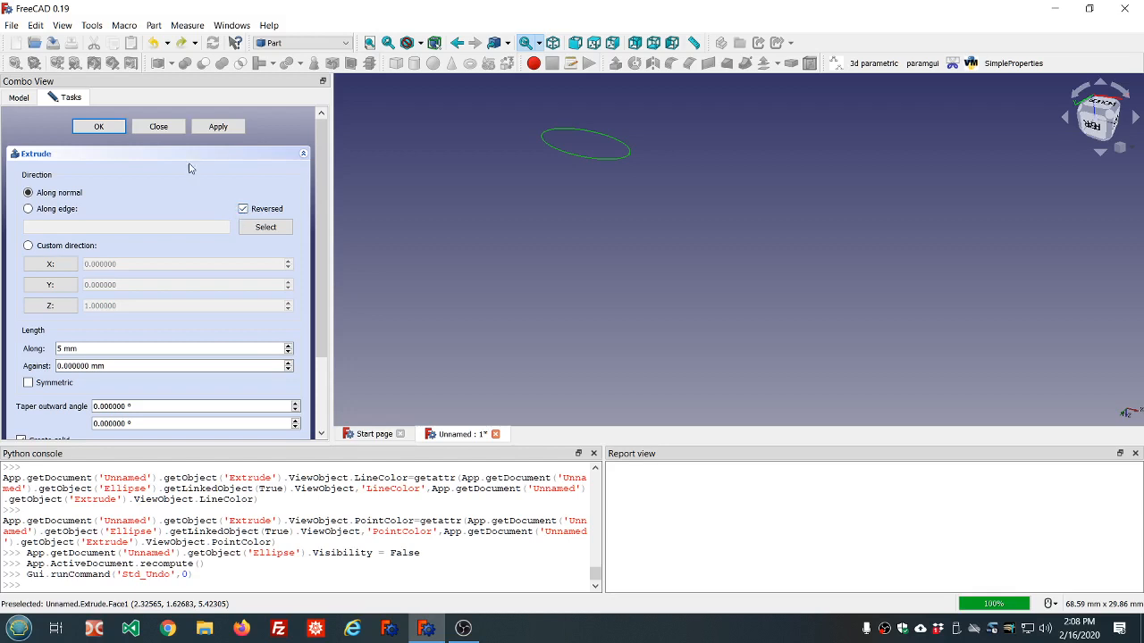
pyautogui.click(227, 127)
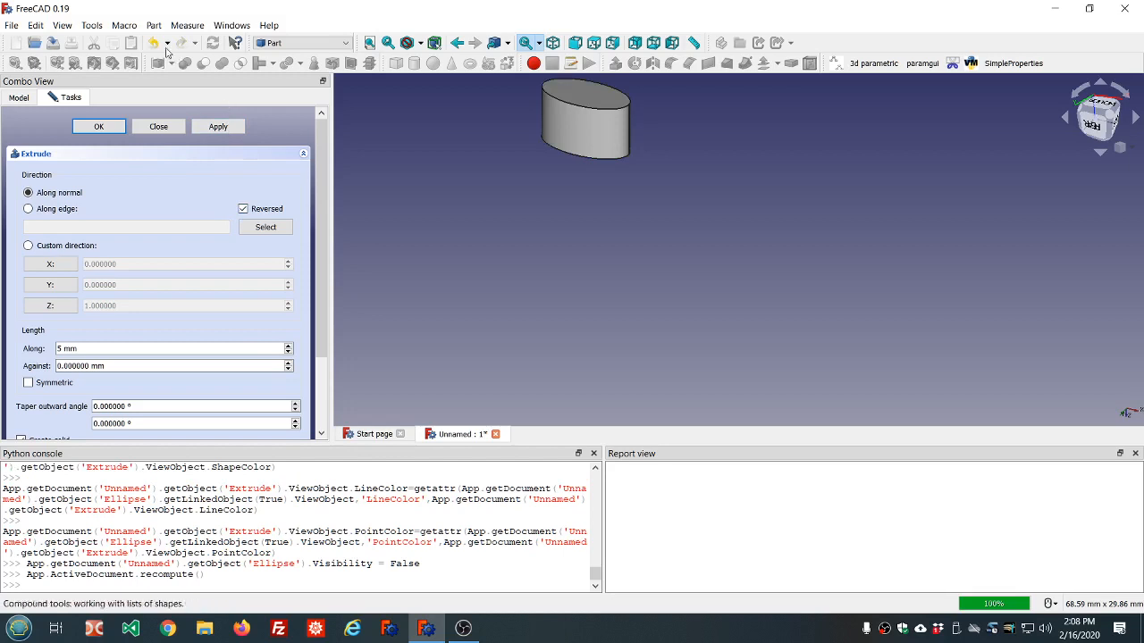
pyautogui.click(154, 43)
# Turn off the reversed direction, try the 5 mm extrusion of the ellipse again and undo it.
pyautogui.click(243, 209)
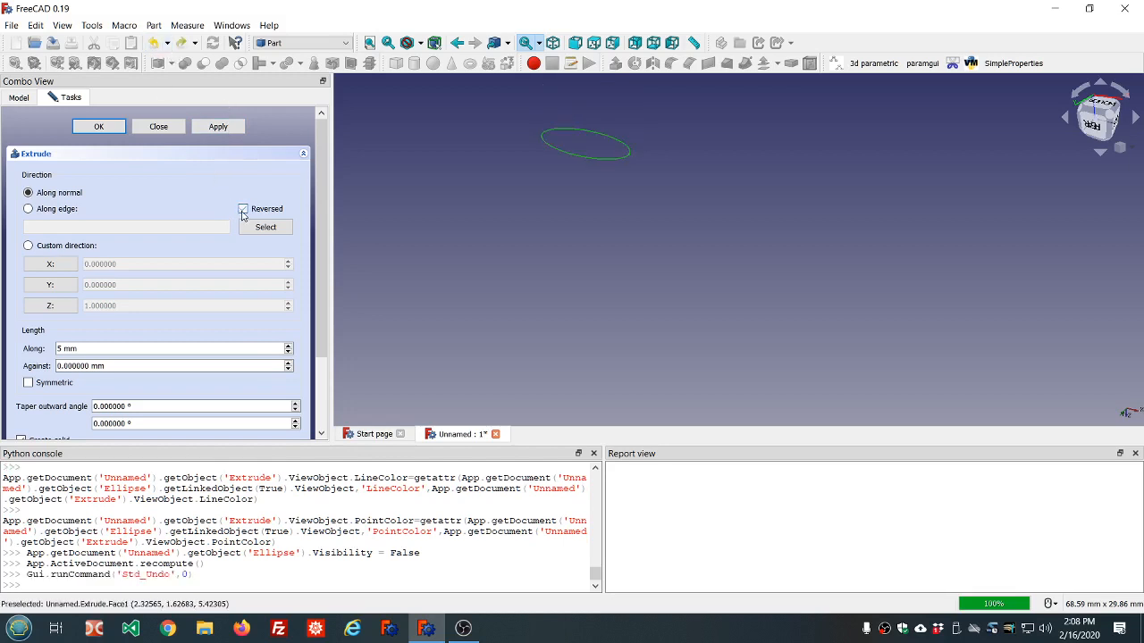
pyautogui.click(217, 127)
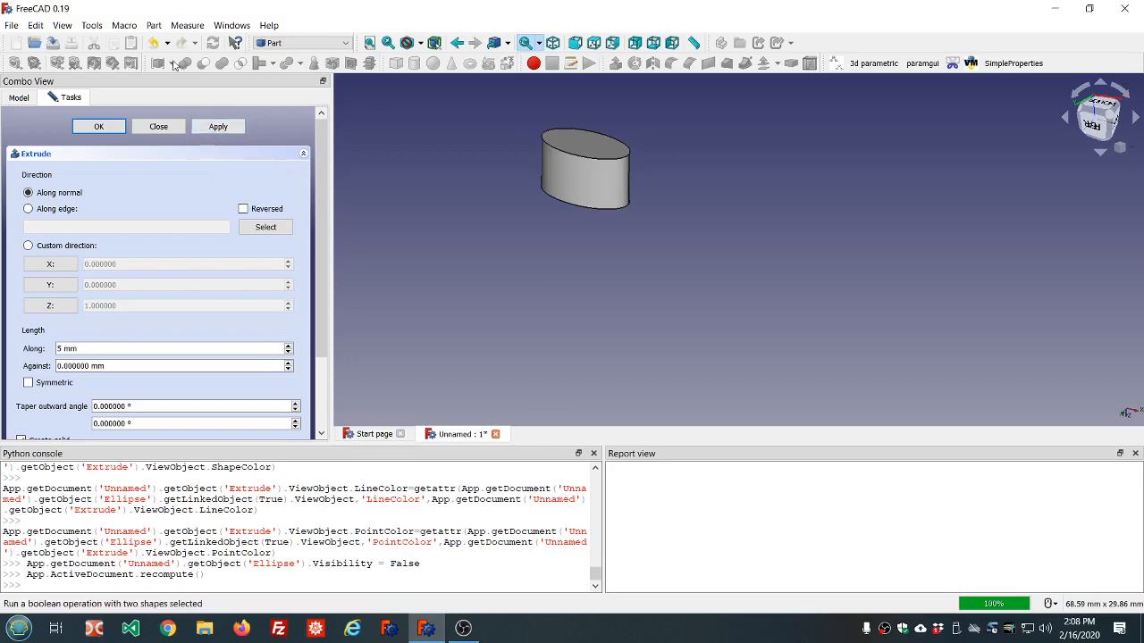
pyautogui.click(154, 42)
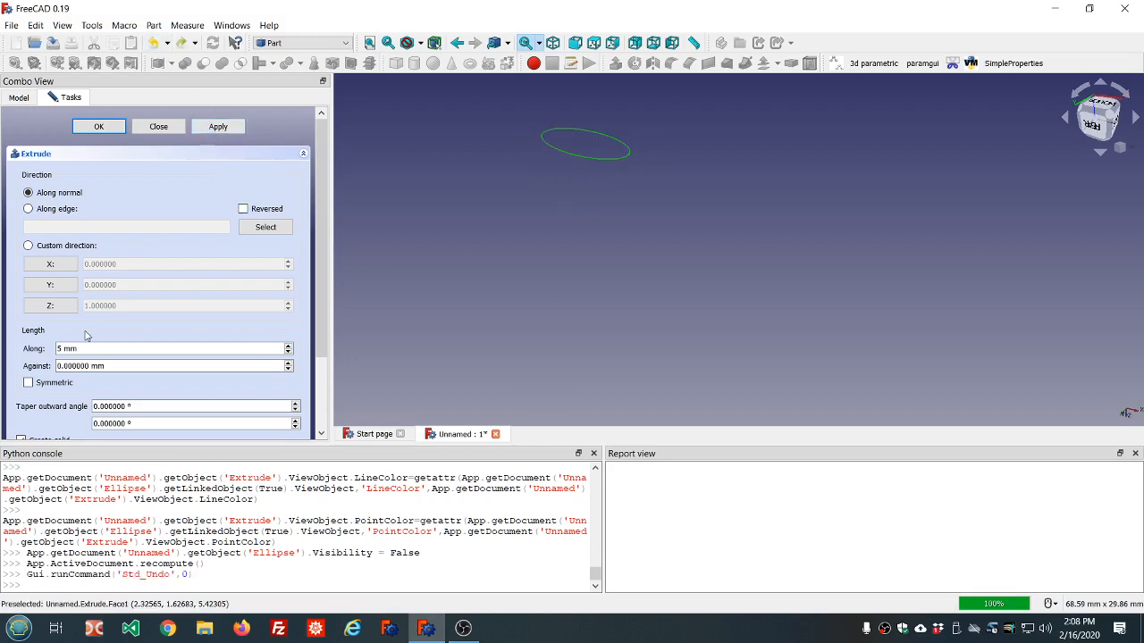
# Try a symmetric 5 mm extrusion of the ellipse and undo it.
pyautogui.click(28, 383)
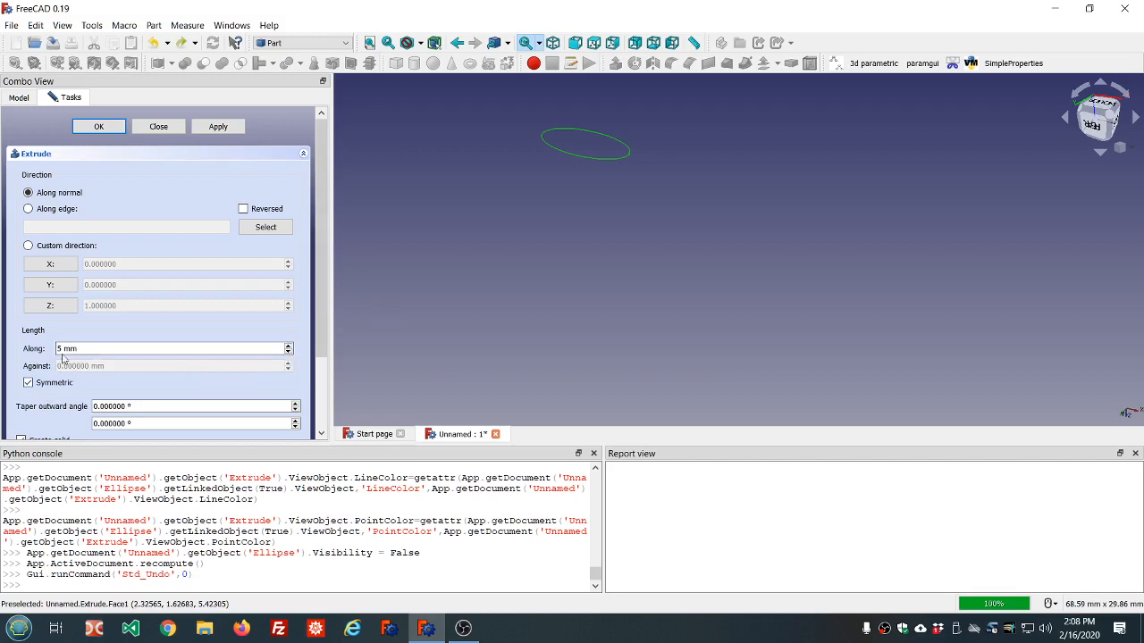
pyautogui.click(218, 127)
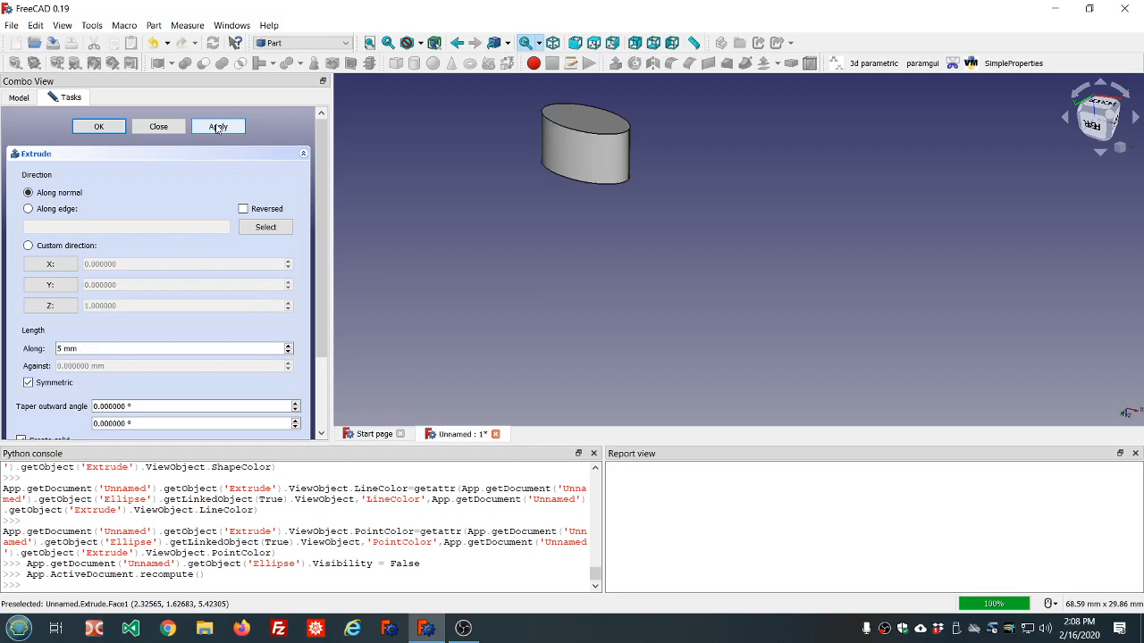
pyautogui.click(154, 43)
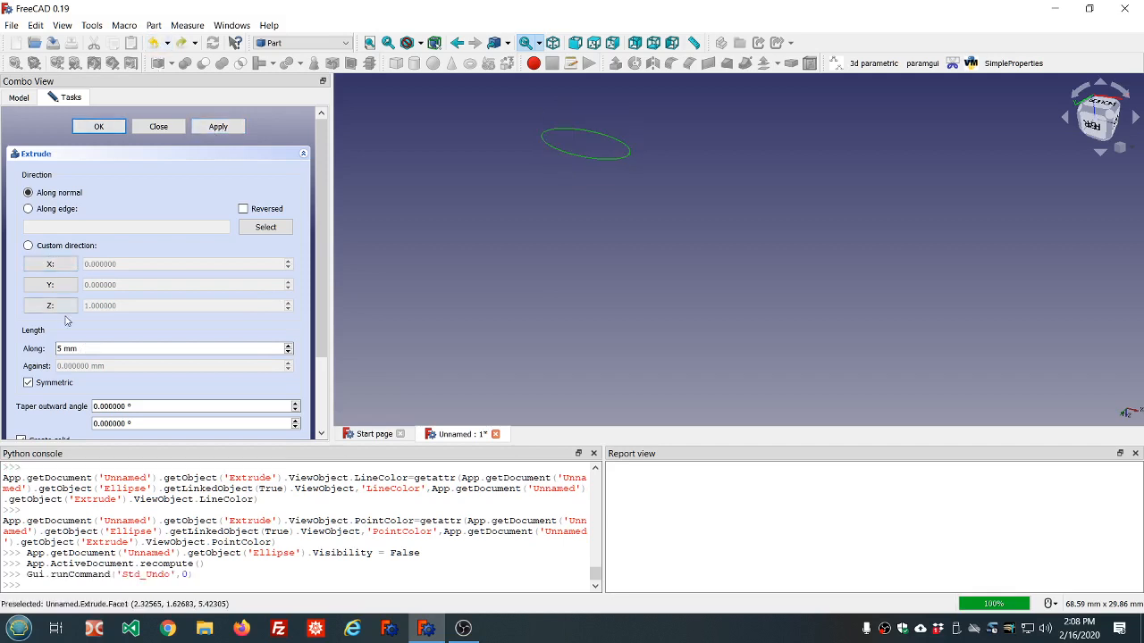
# Set the extrusion length along the normal to 10 mm and turn off the Symmetric option.
pyautogui.doubleClick(61, 349)
pyautogui.scroll(2, 156, 348)
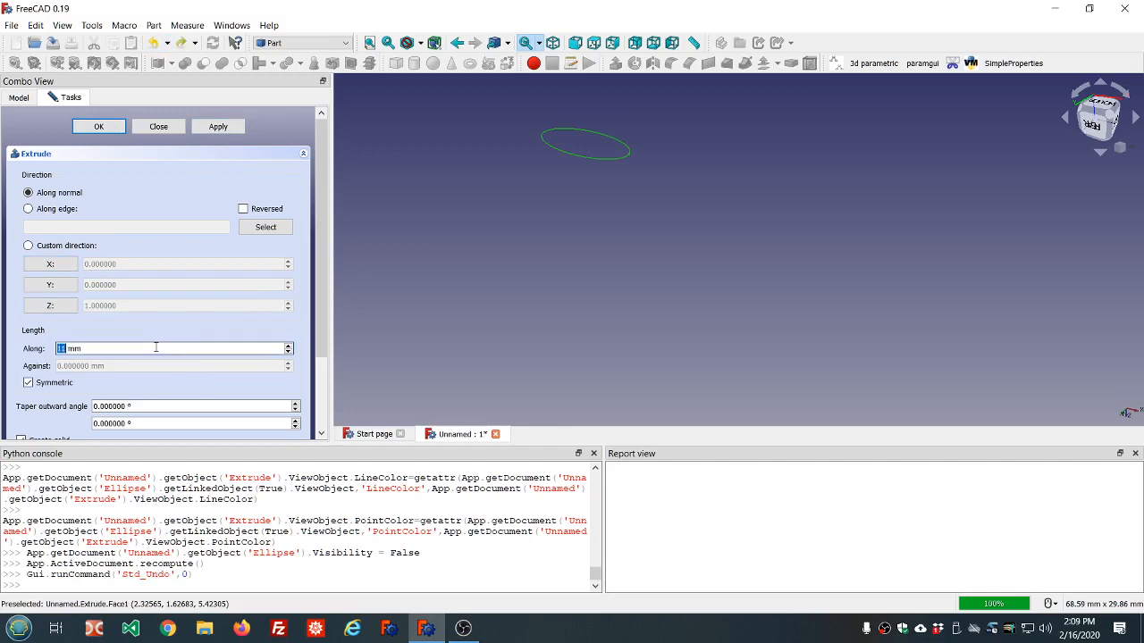
pyautogui.scroll(-1, 156, 348)
pyautogui.click(28, 382)
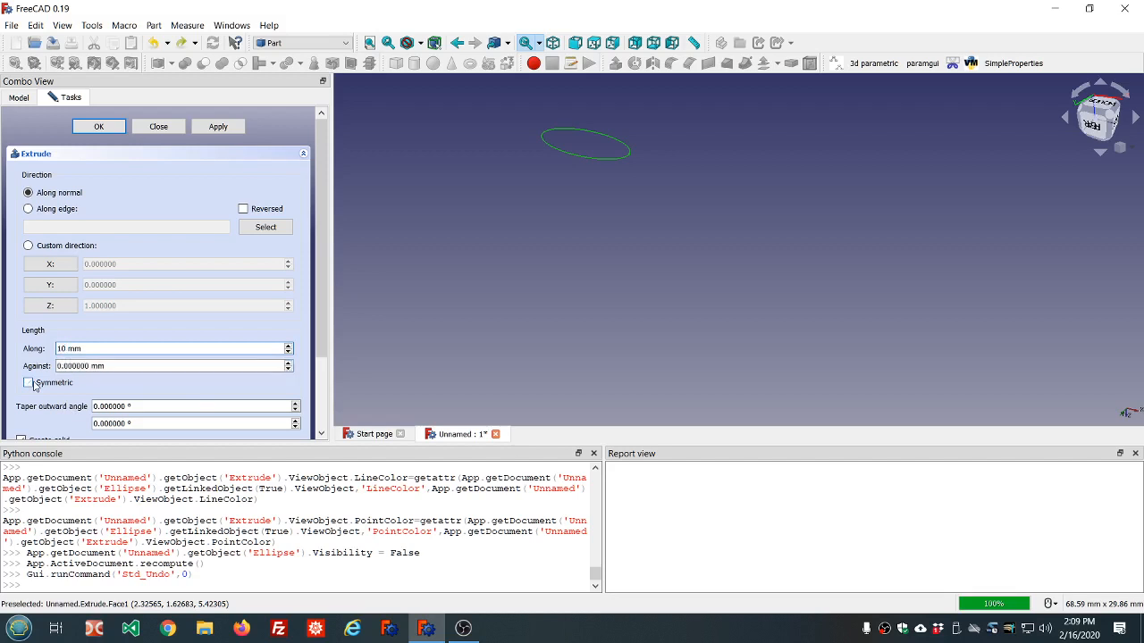
# Try extruding the ellipse with a taper outward angle of 5° and undo the extrusion.
pyautogui.scroll(-2, 327, 364)
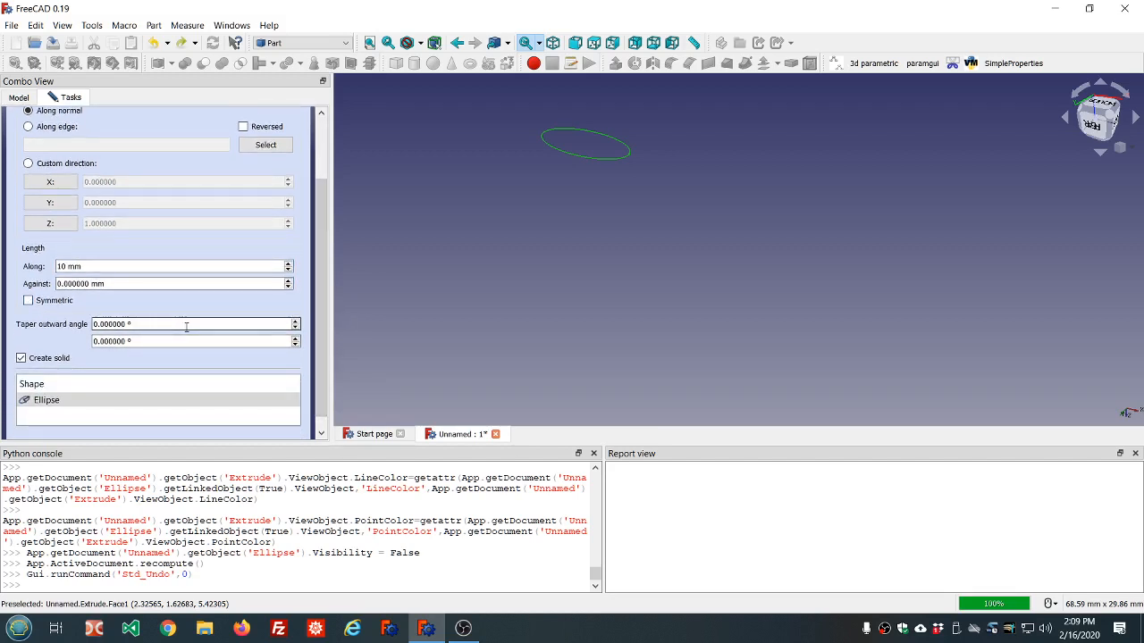
pyautogui.scroll(3, 187, 327)
pyautogui.scroll(2, 187, 327)
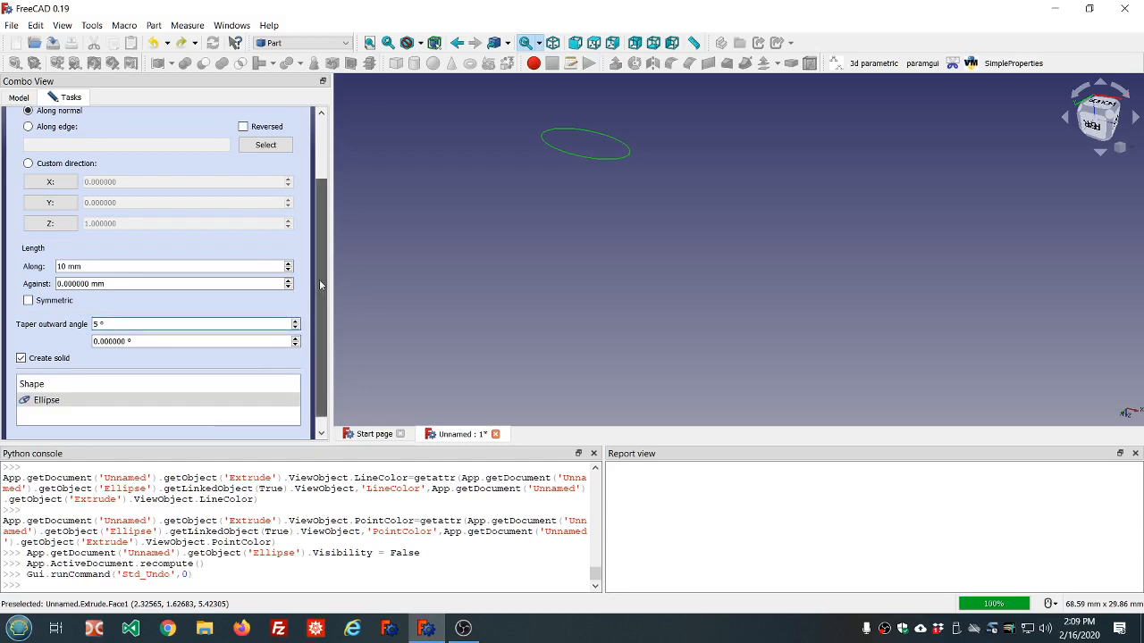
pyautogui.moveTo(320, 280); pyautogui.dragTo(324, 215)
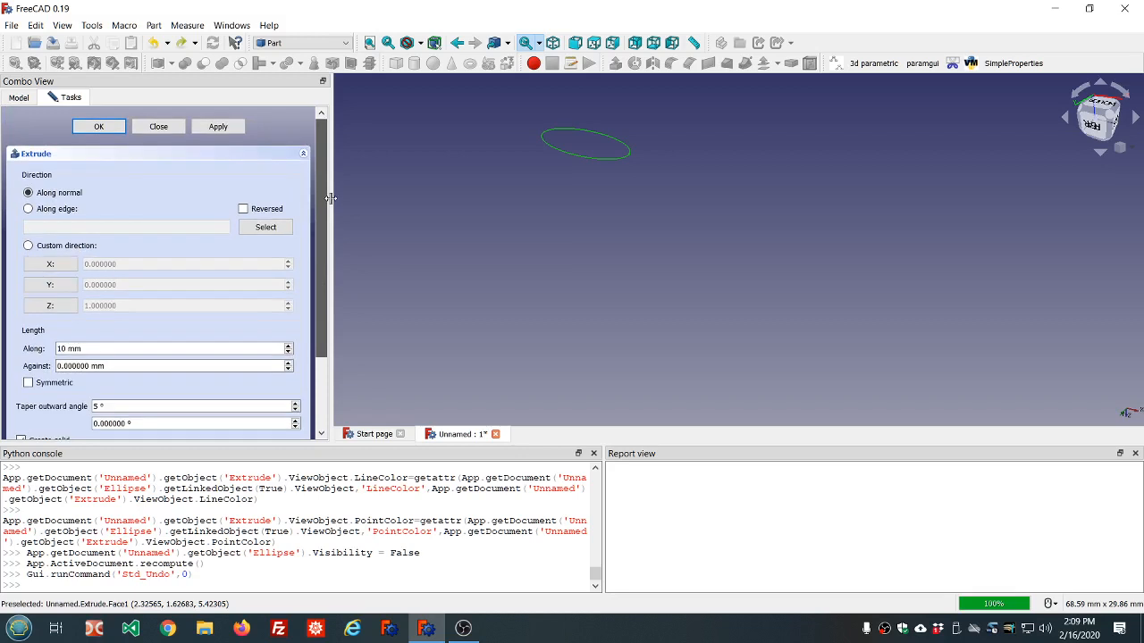
pyautogui.click(217, 127)
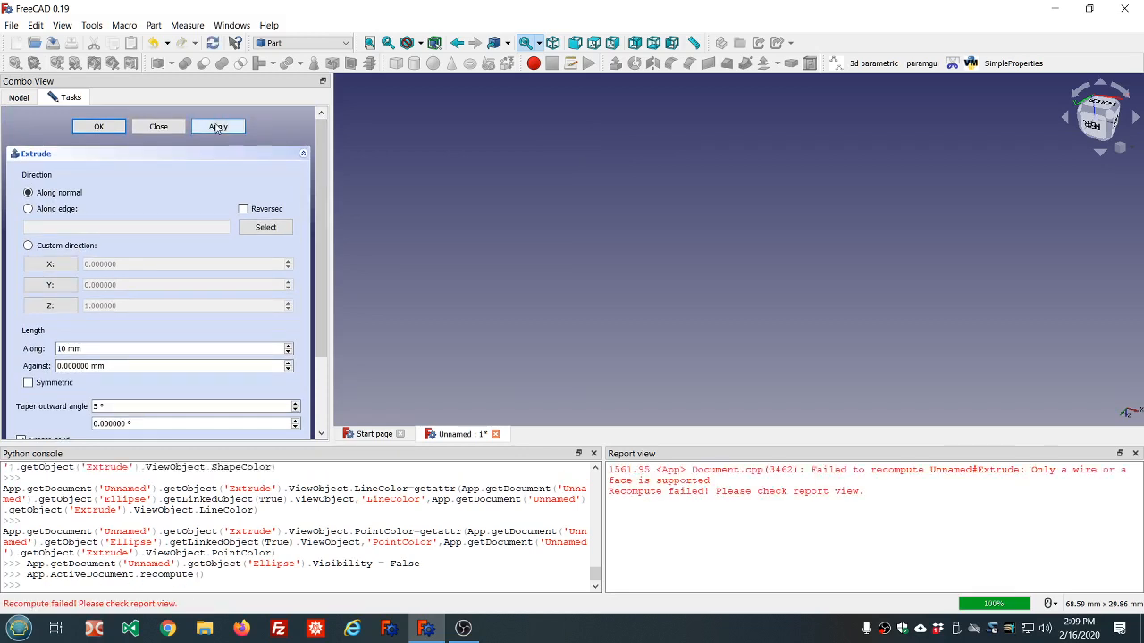
pyautogui.click(155, 44)
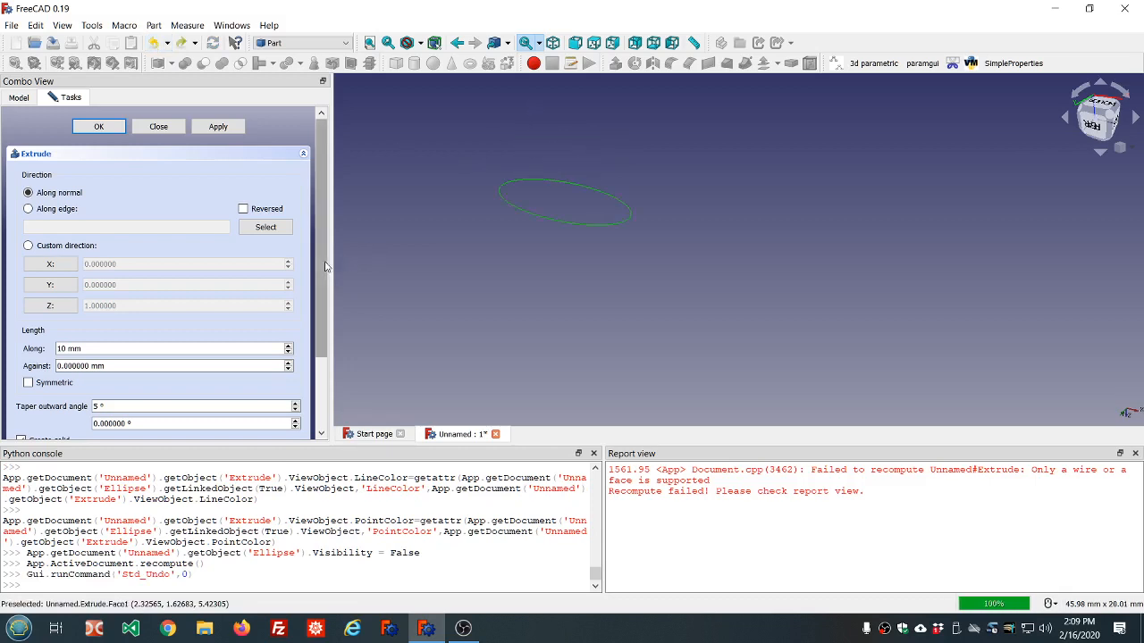
# Try the 5° tapered extrusion of the ellipse with Create solid turned off, and undo it.
pyautogui.moveTo(323, 267); pyautogui.dragTo(323, 319)
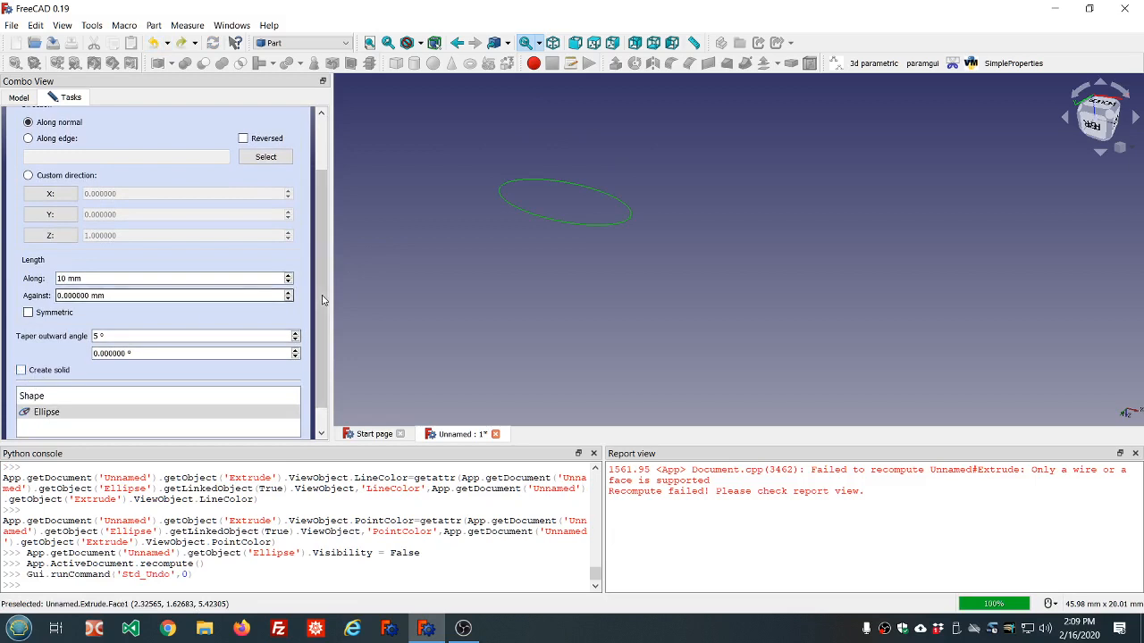
pyautogui.moveTo(325, 296); pyautogui.dragTo(327, 247)
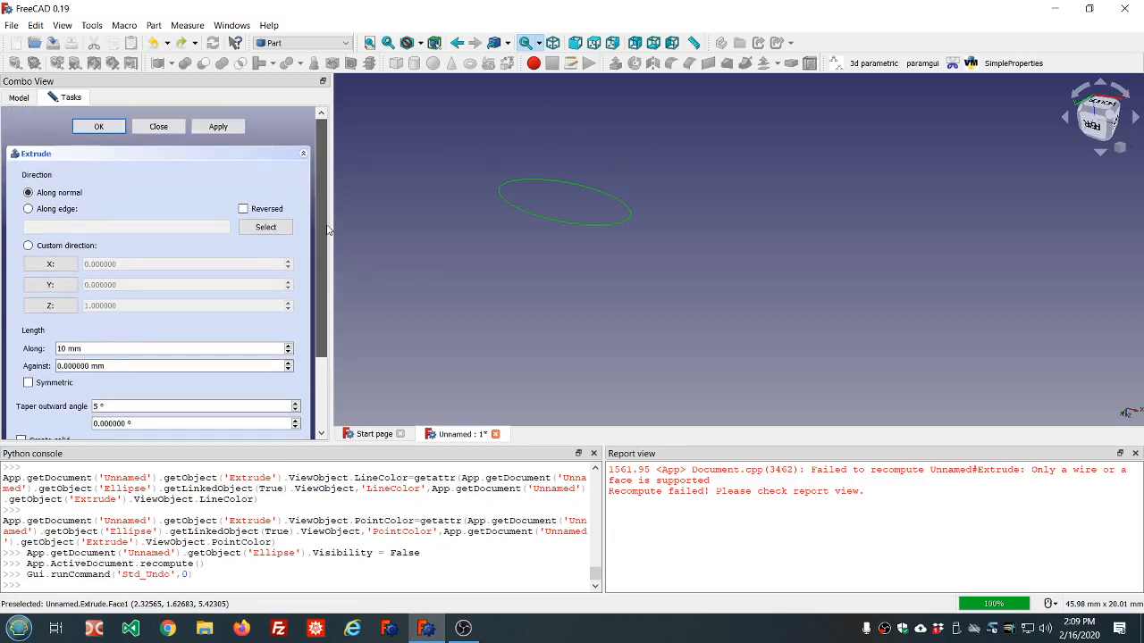
pyautogui.click(219, 127)
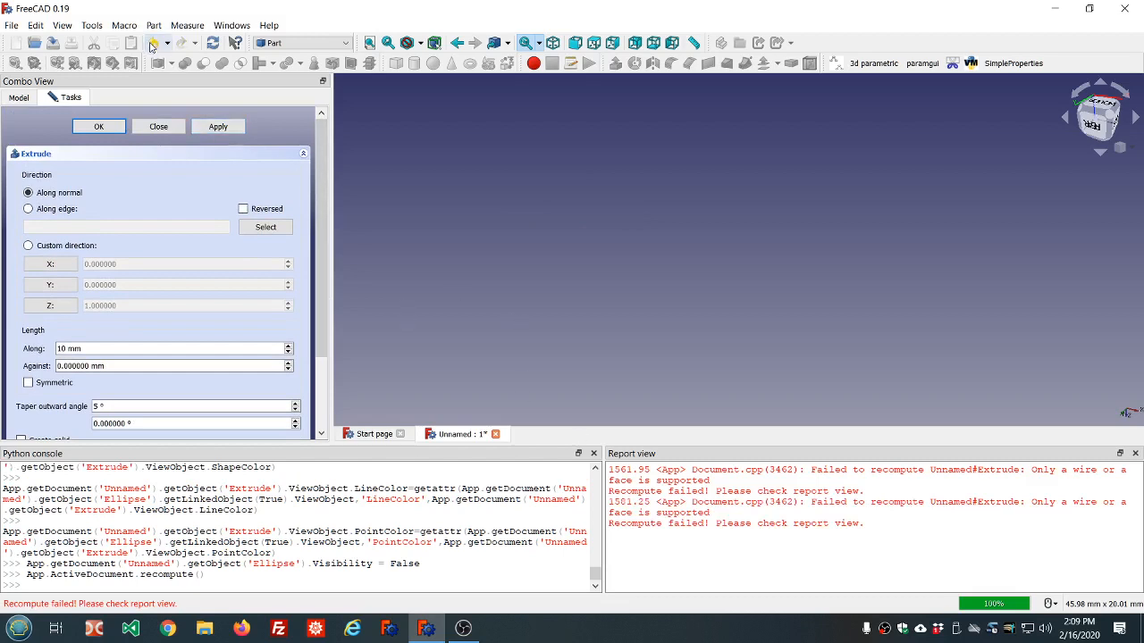
pyautogui.click(153, 44)
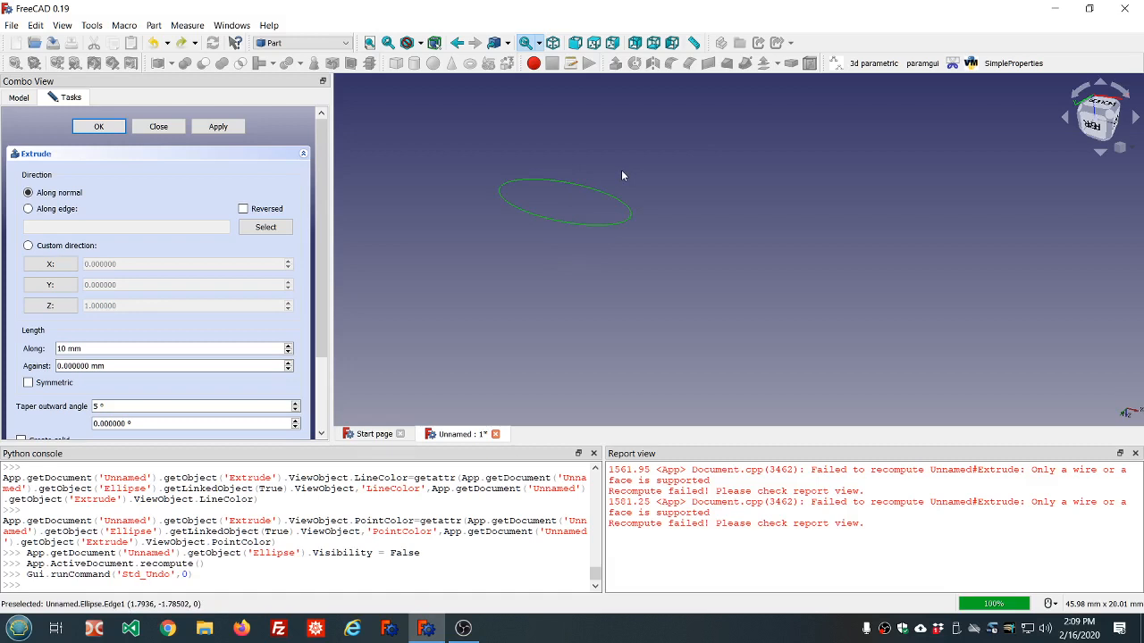
# Leave the Extrude command without creating an extrusion from the ellipse.
pyautogui.moveTo(621, 175); pyautogui.dragTo(605, 198, button='middle')
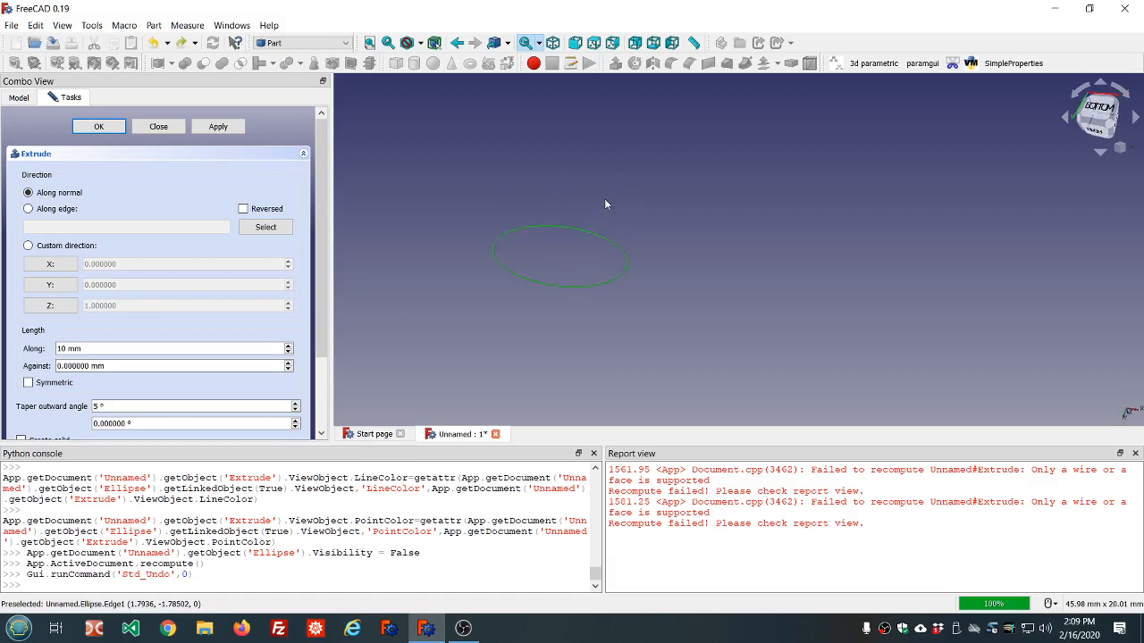
pyautogui.click(158, 126)
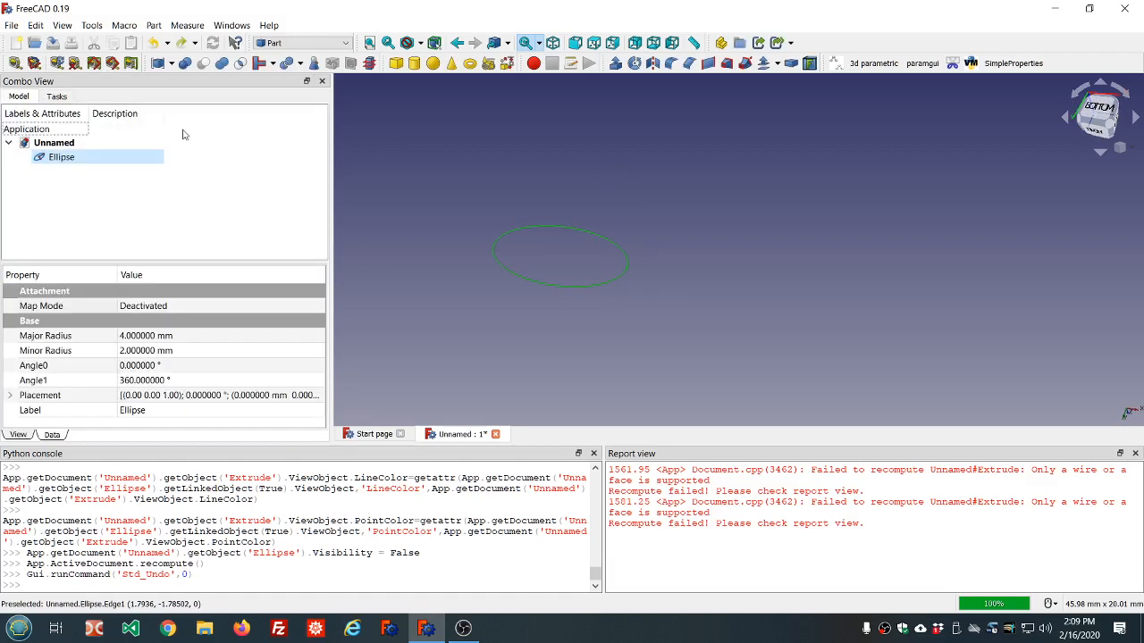
# Create a wire from the ellipse's edge with the shape builder, clearing the report view along the way.
pyautogui.click(506, 64)
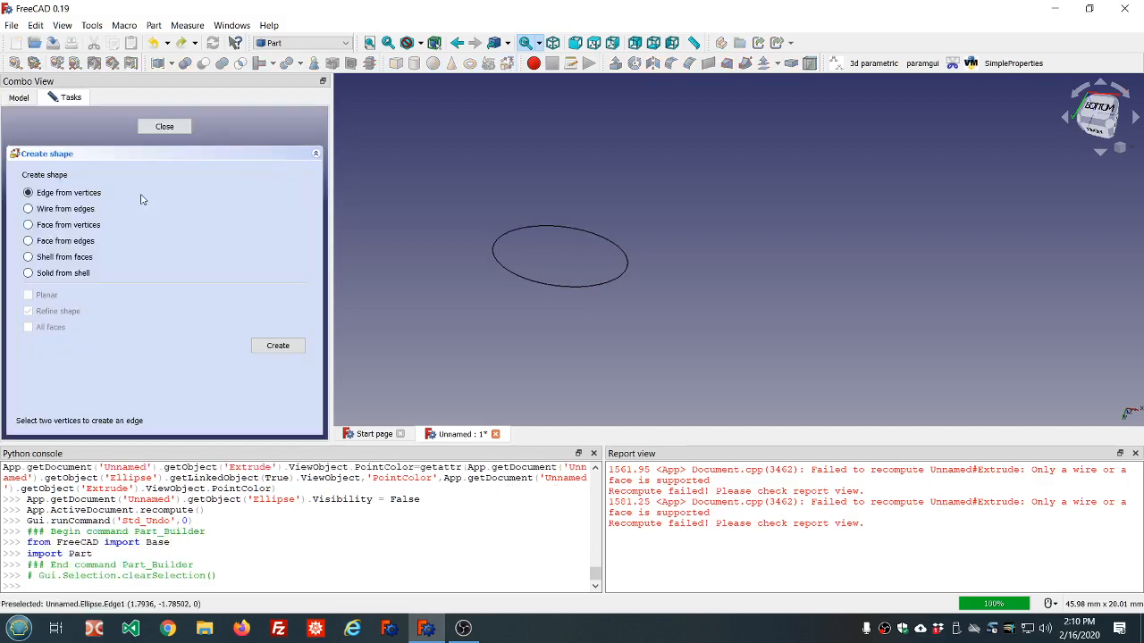
pyautogui.rightClick(788, 502)
pyautogui.click(813, 564)
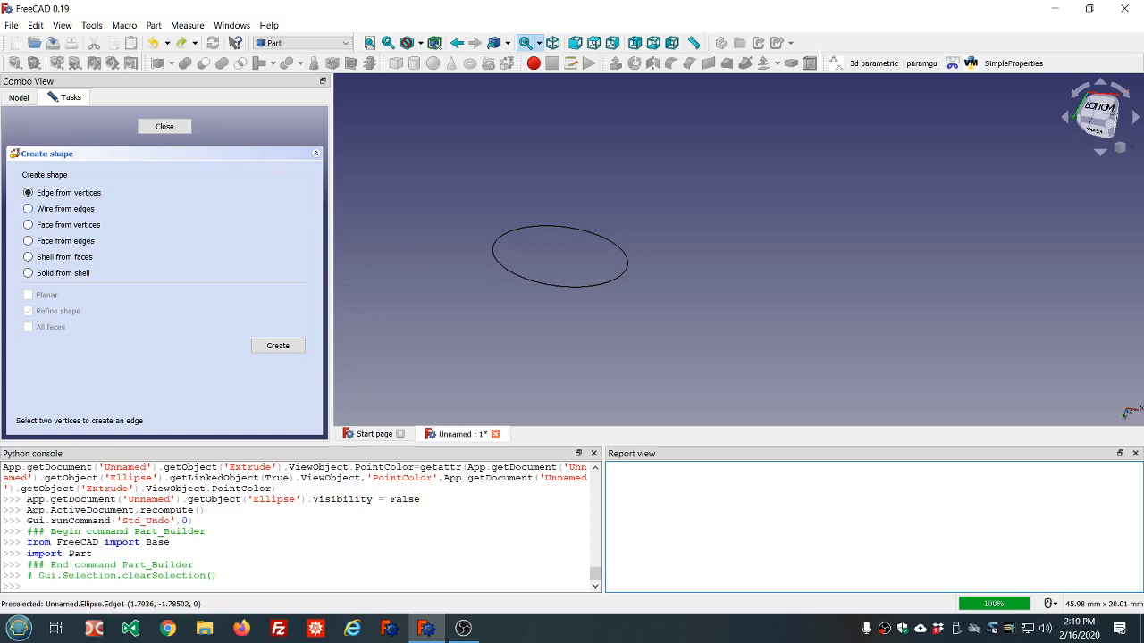
pyautogui.click(29, 208)
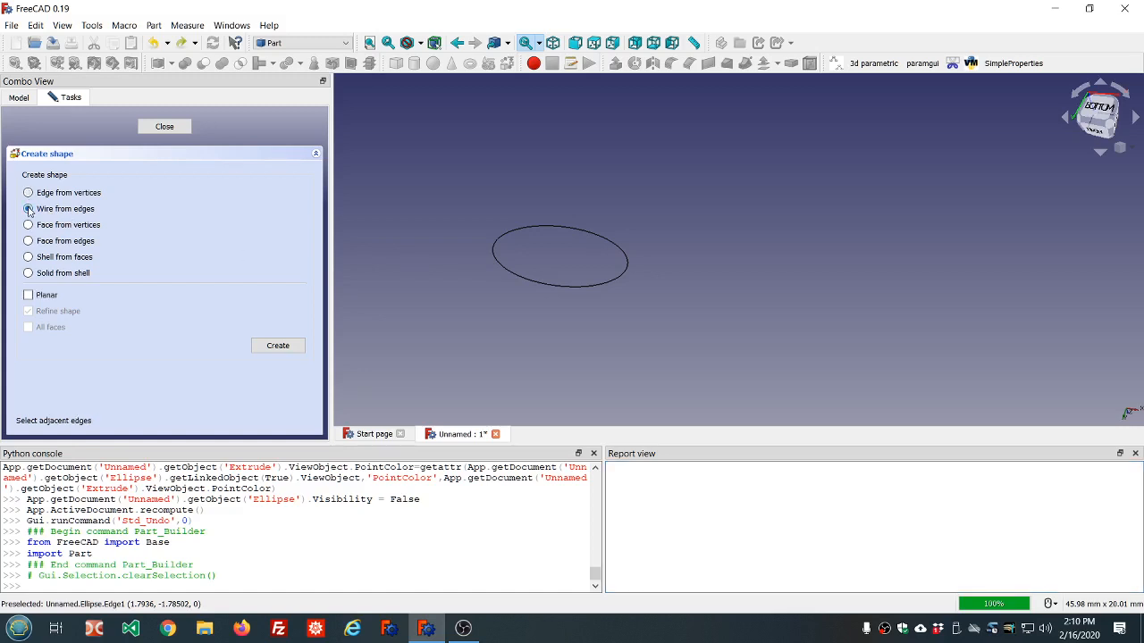
pyautogui.click(536, 286)
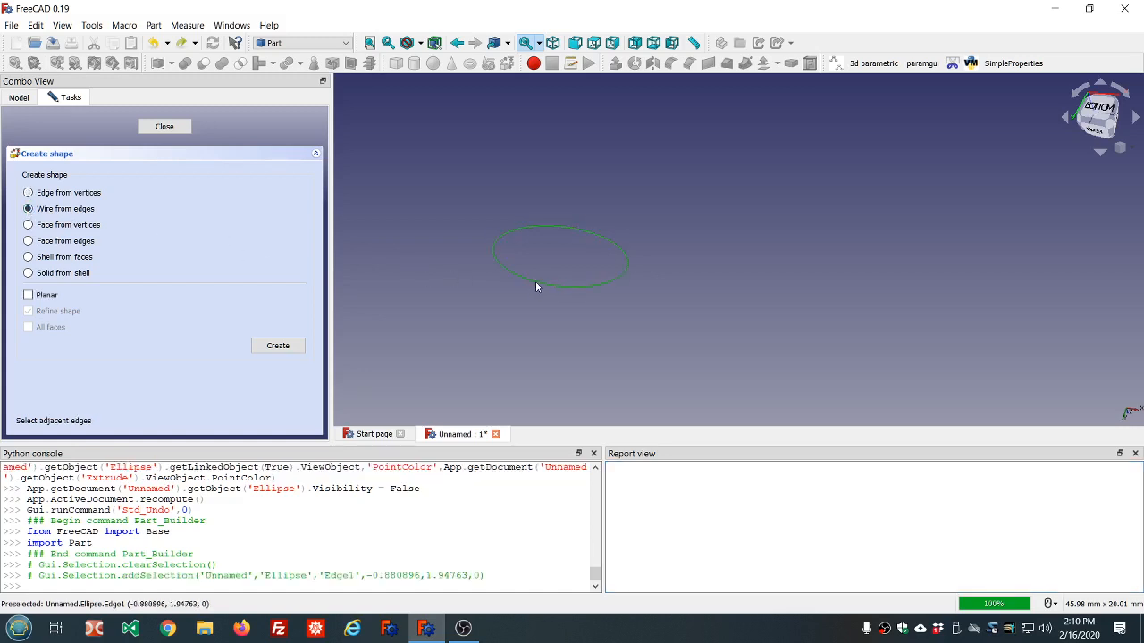
pyautogui.click(287, 349)
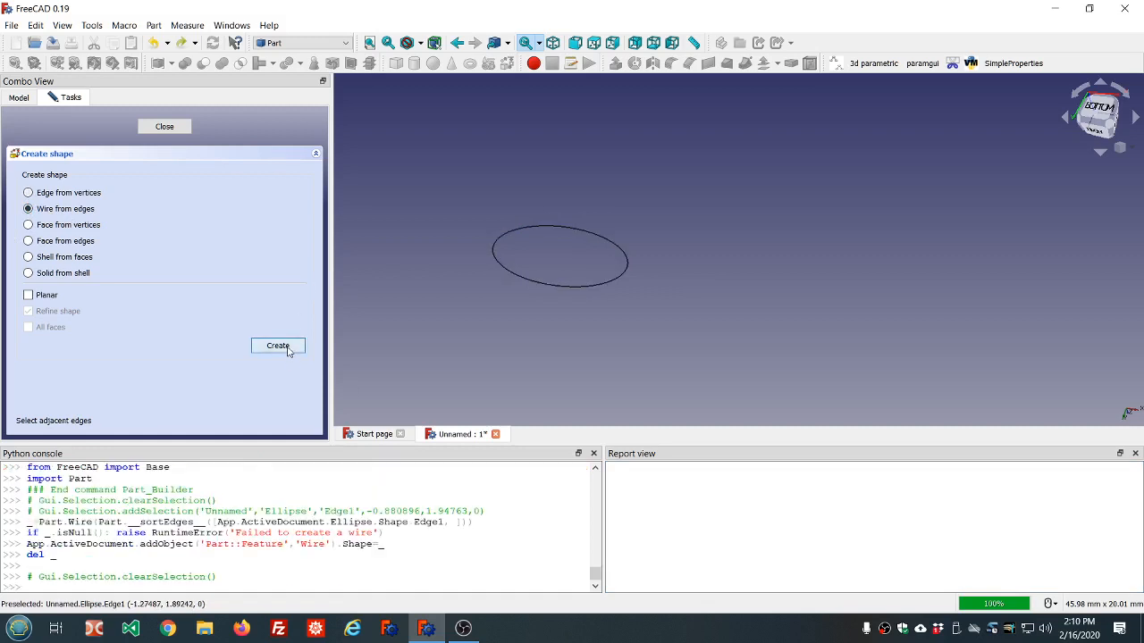
pyautogui.click(165, 127)
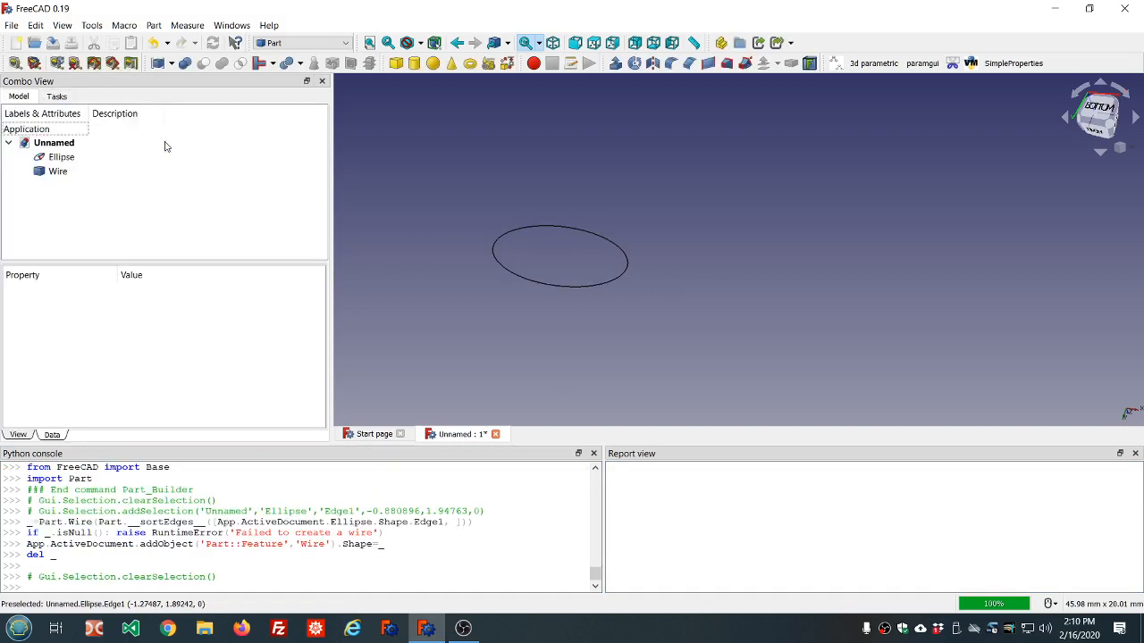
# Try extruding the wire 5 mm with a taper outward angle of 5°, inspect the tapered solid, and undo it.
pyautogui.click(57, 171)
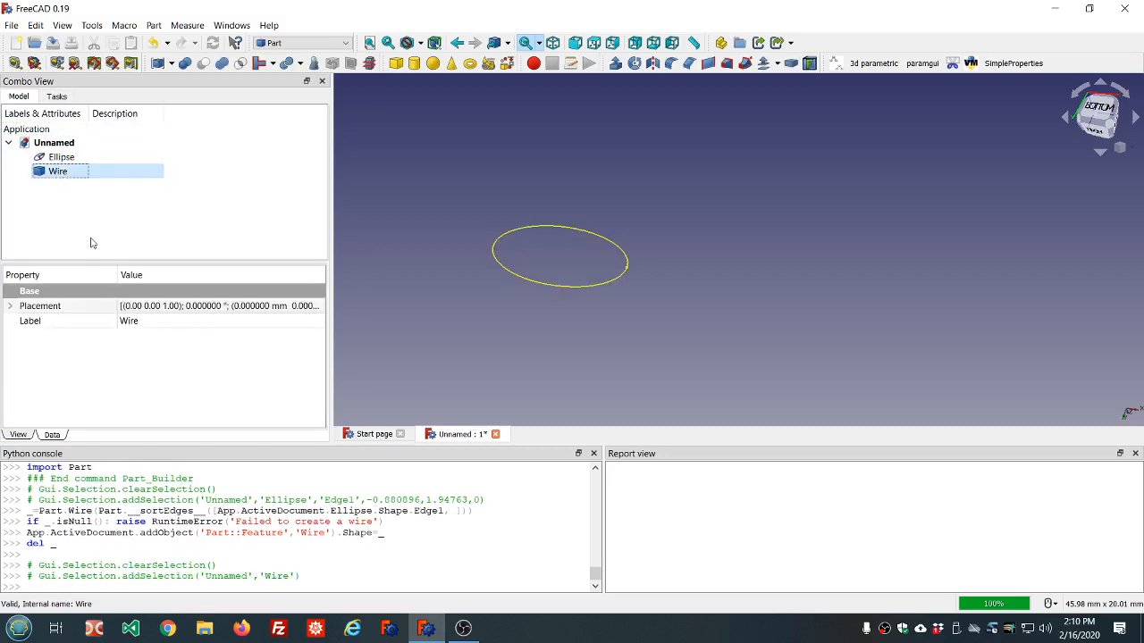
pyautogui.click(615, 62)
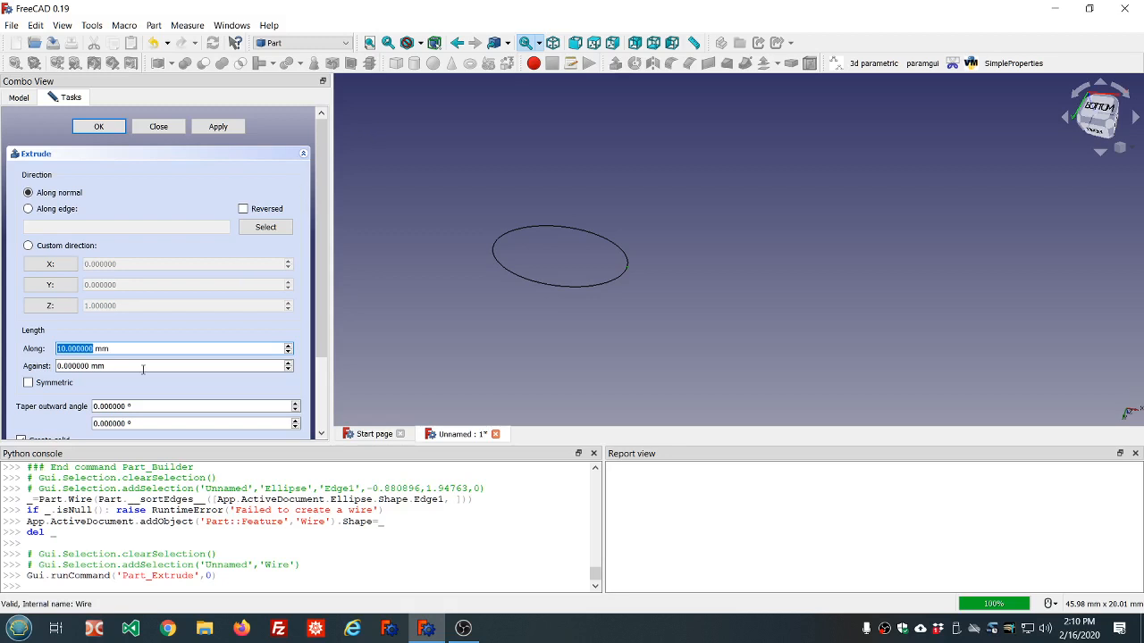
pyautogui.click(154, 404)
pyautogui.scroll(10, 155, 406)
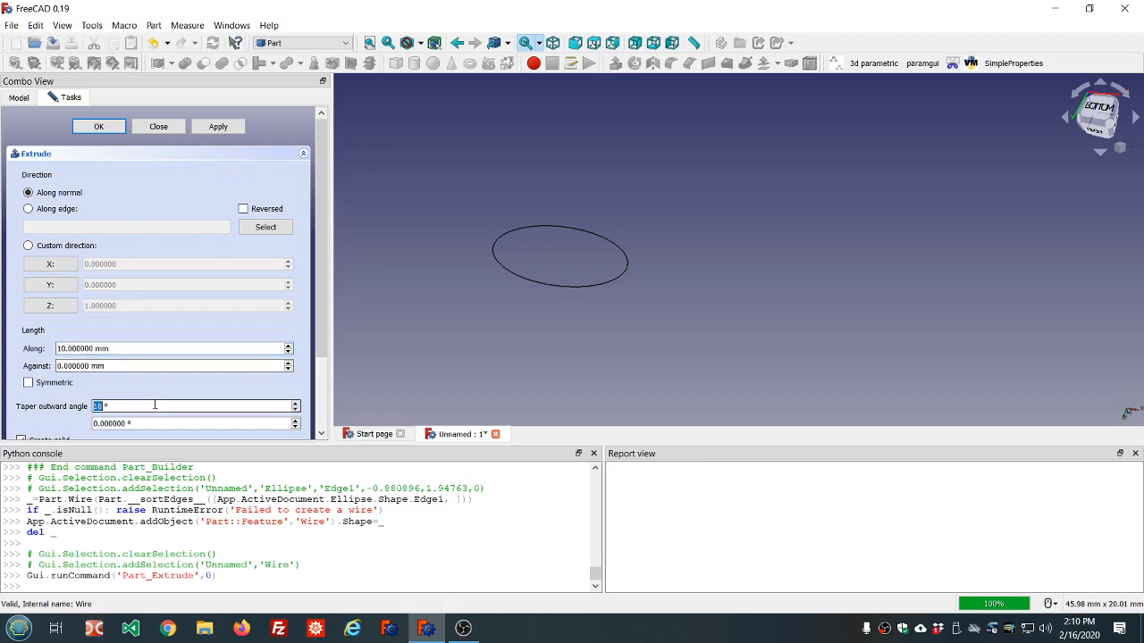
pyautogui.scroll(-5, 154, 405)
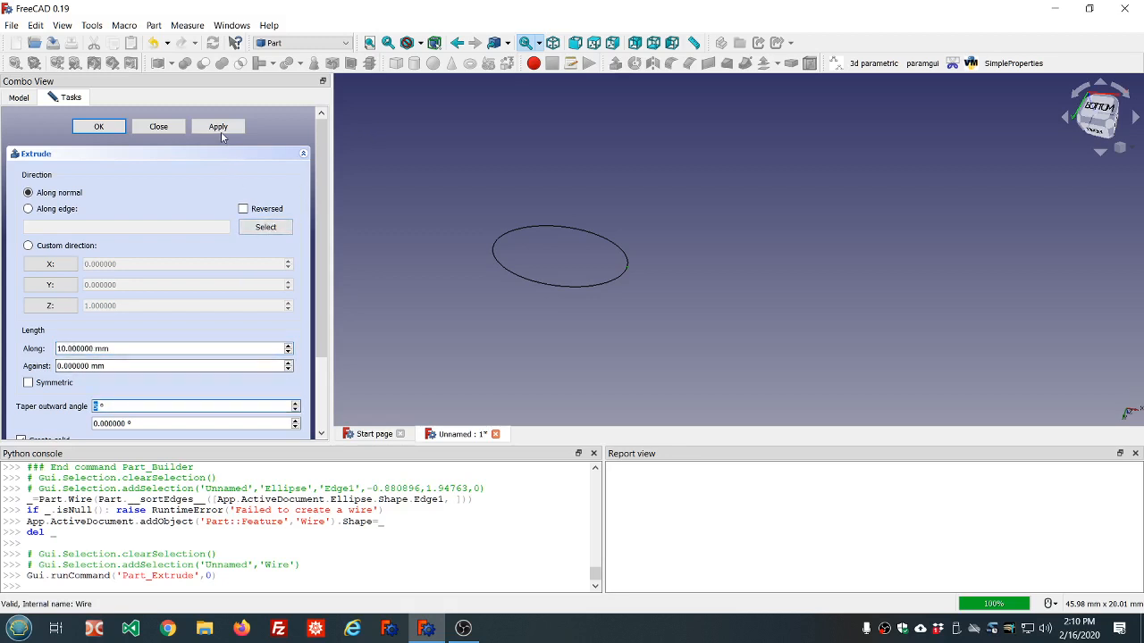
pyautogui.click(154, 348)
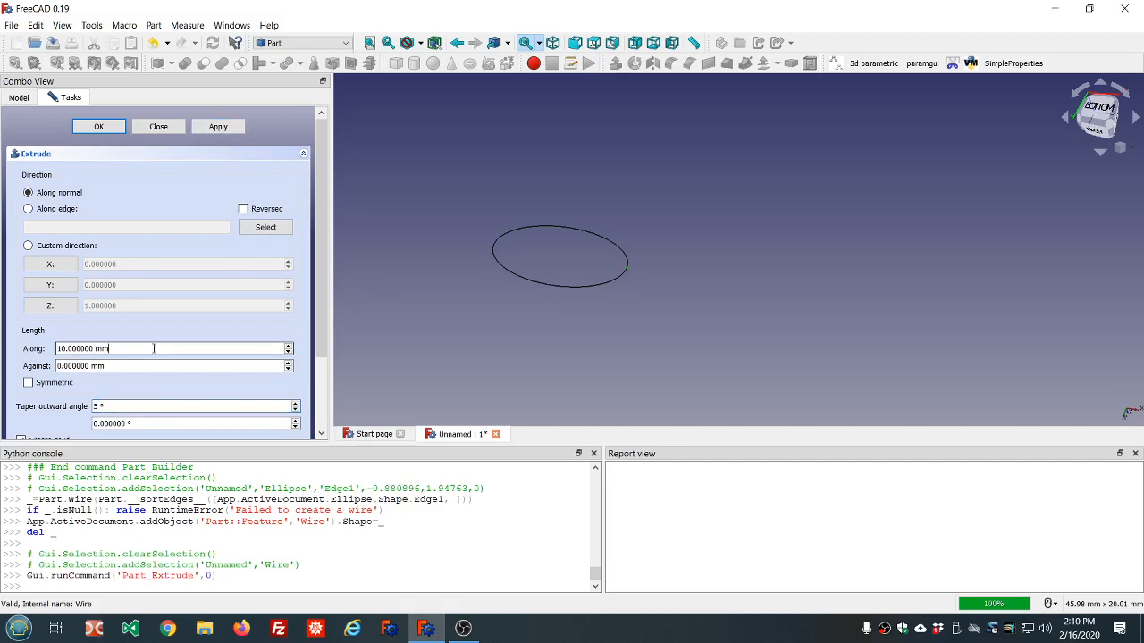
pyautogui.scroll(-3, 153, 348)
pyautogui.click(218, 126)
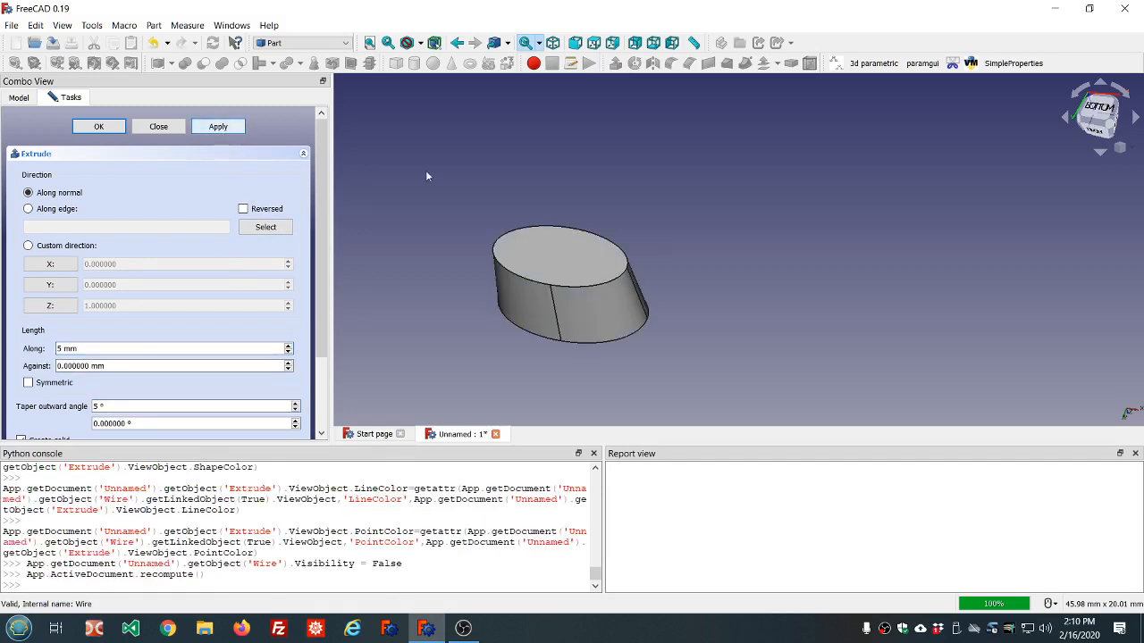
pyautogui.moveTo(571, 183); pyautogui.dragTo(588, 144, button='middle')
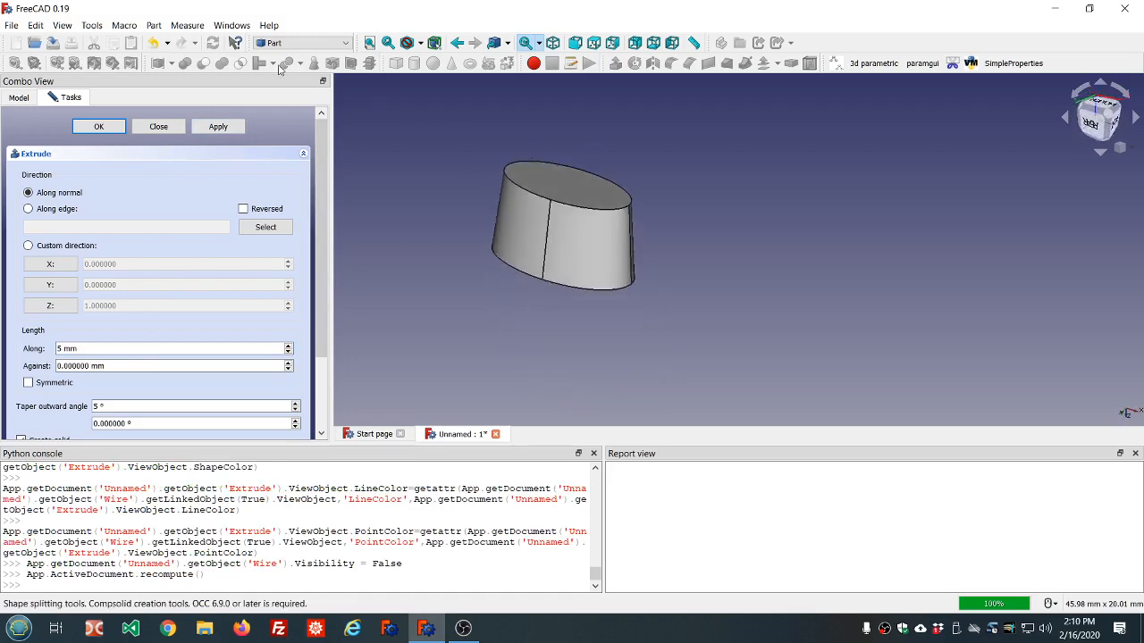
pyautogui.click(153, 42)
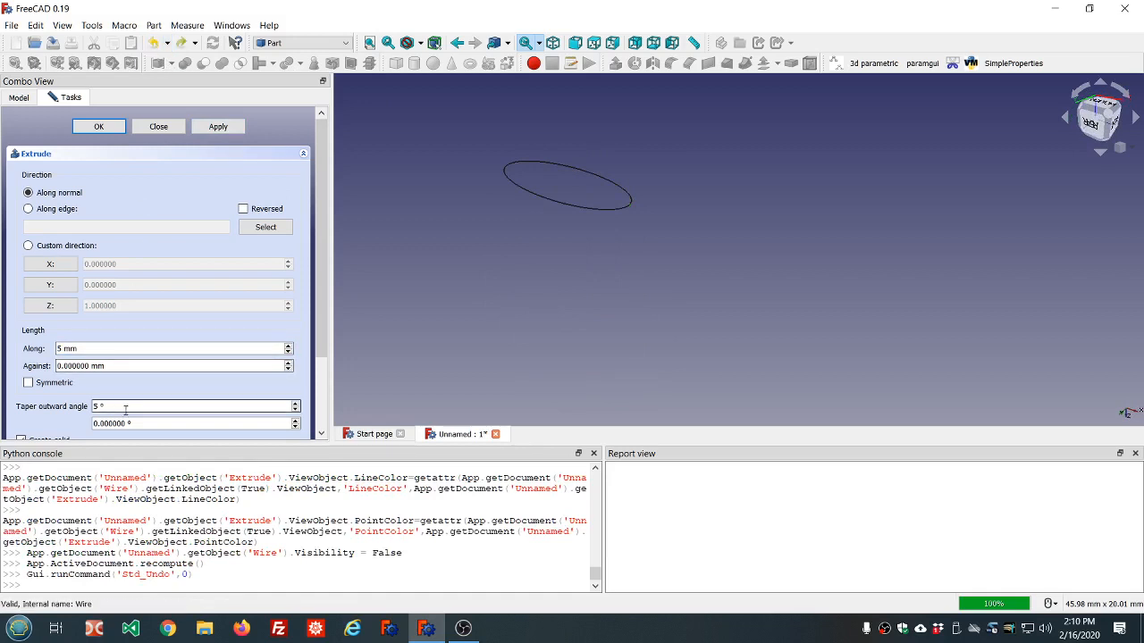
# Try the 5 mm wire extrusion with a taper outward angle of 10° and undo it.
pyautogui.scroll(5, 125, 407)
pyautogui.click(218, 127)
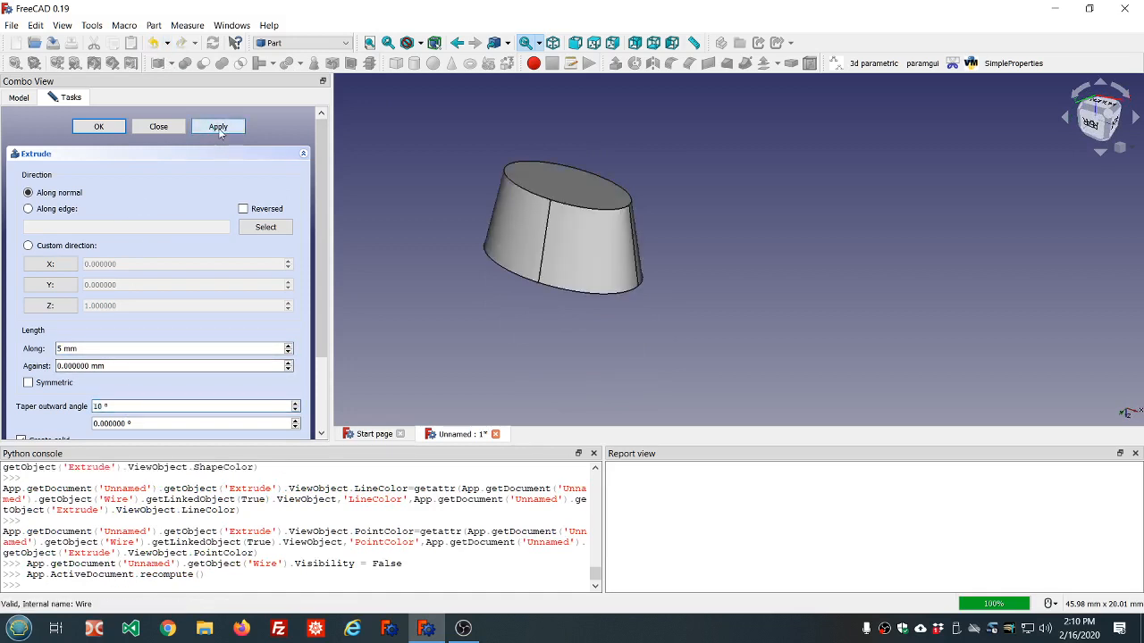
pyautogui.click(153, 43)
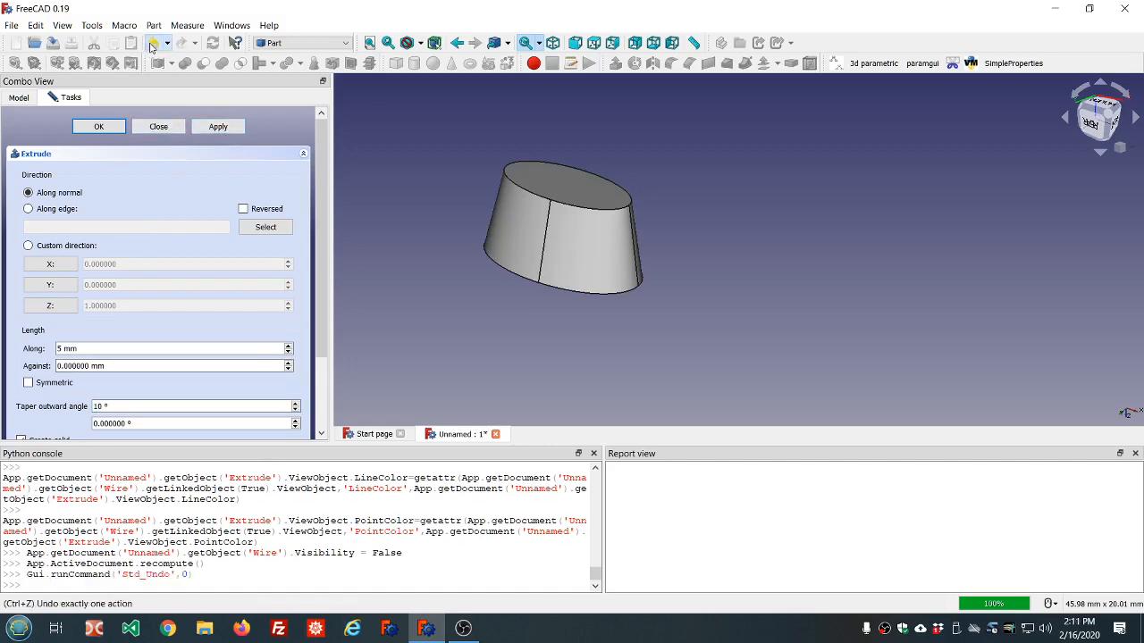
# Try the 5 mm wire extrusion with a taper outward angle of 30°, inspect it, and undo it.
pyautogui.scroll(15, 133, 406)
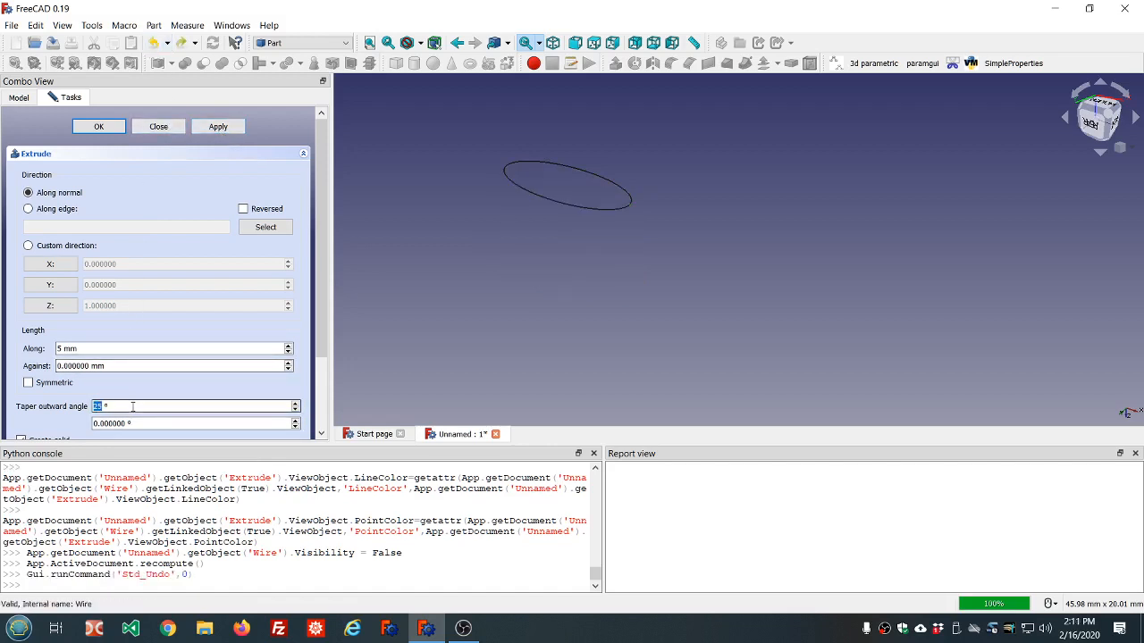
pyautogui.click(217, 126)
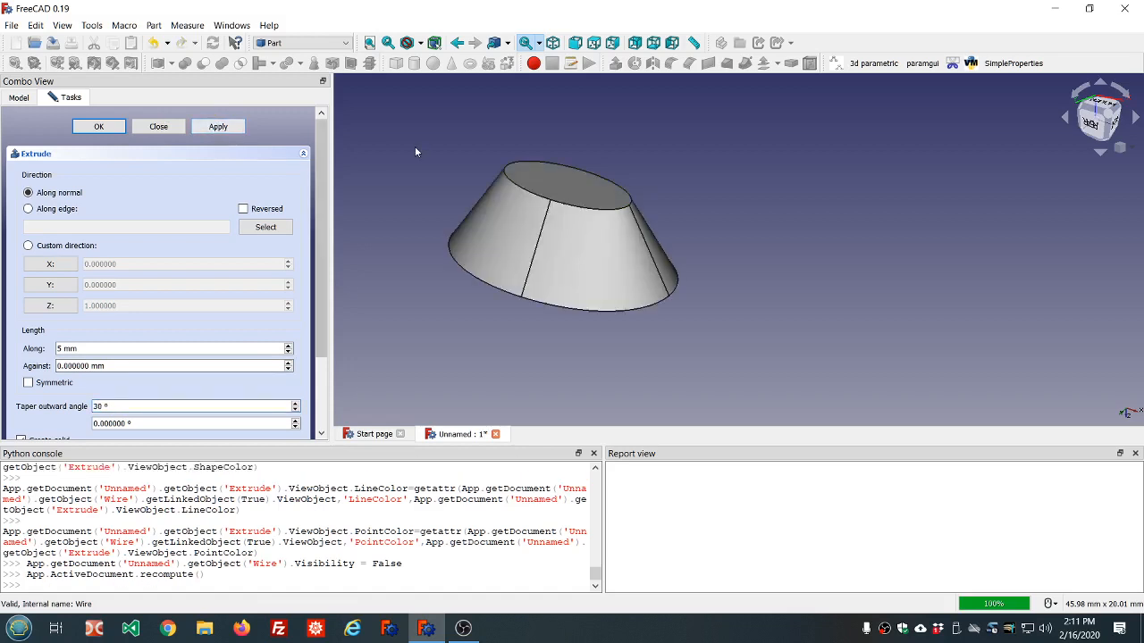
pyautogui.moveTo(421, 174); pyautogui.dragTo(500, 198, button='middle')
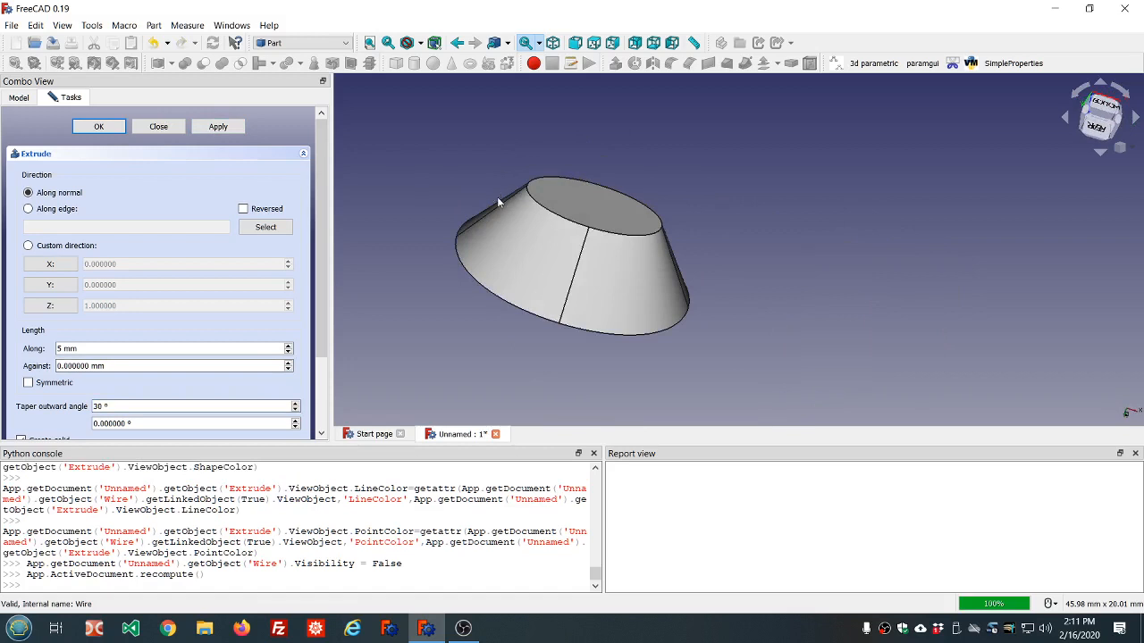
pyautogui.click(155, 44)
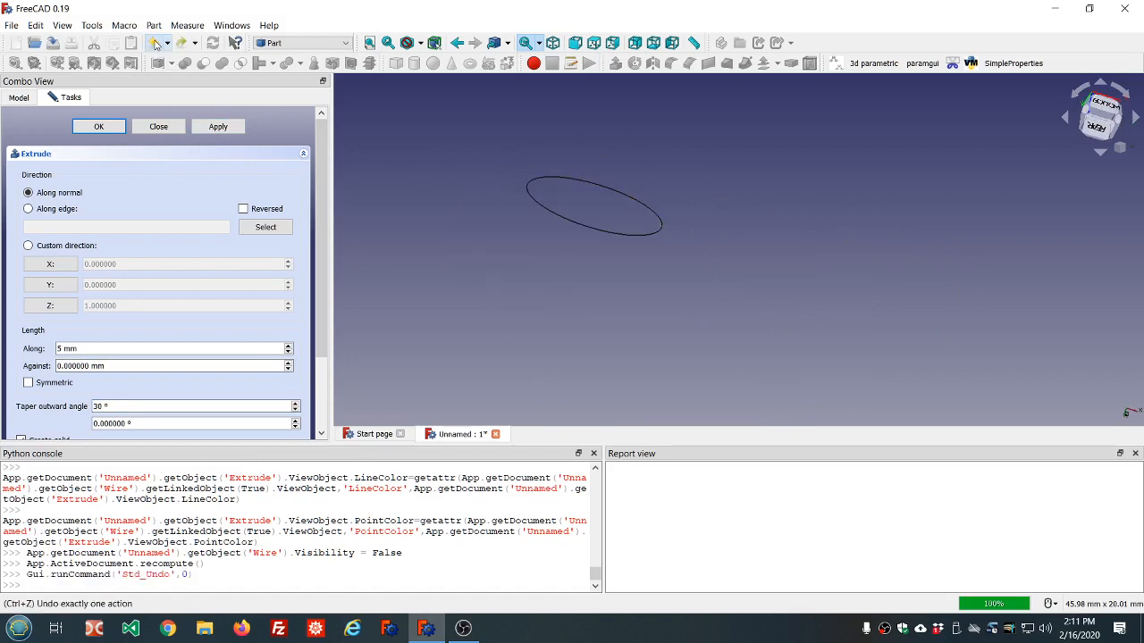
# Extrude the wire 5 mm with an inward taper of -5° and inspect the shape from several sides.
pyautogui.doubleClick(144, 407)
pyautogui.write('5')
pyautogui.scroll(-1, 144, 408)
pyautogui.click(217, 127)
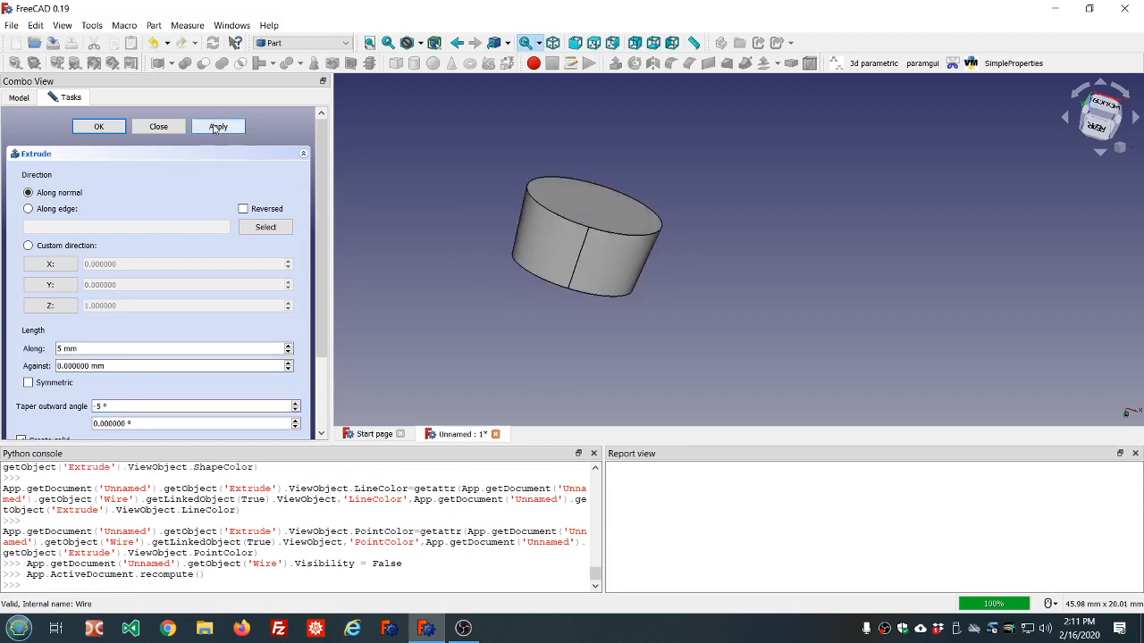
pyautogui.moveTo(685, 319); pyautogui.dragTo(706, 277, button='middle')
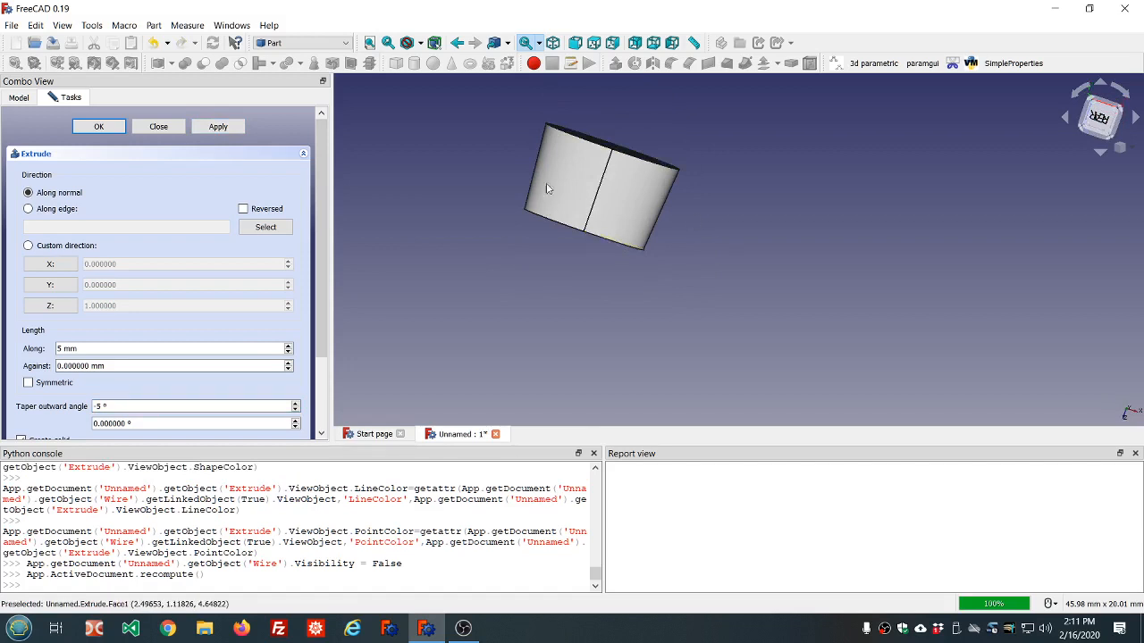
pyautogui.moveTo(668, 168); pyautogui.dragTo(615, 106, button='middle')
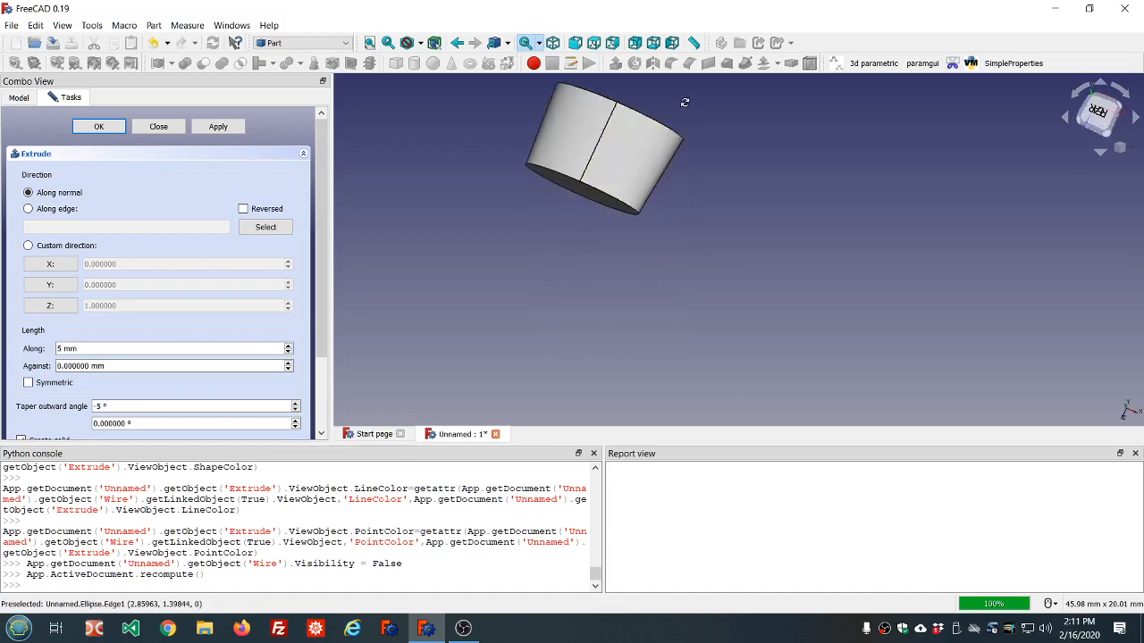
pyautogui.moveTo(684, 102); pyautogui.dragTo(701, 91, button='middle')
# Replace the 5 mm extrusion with a 20 mm one at the same -5° taper, inspect it, and undo it.
pyautogui.click(174, 349)
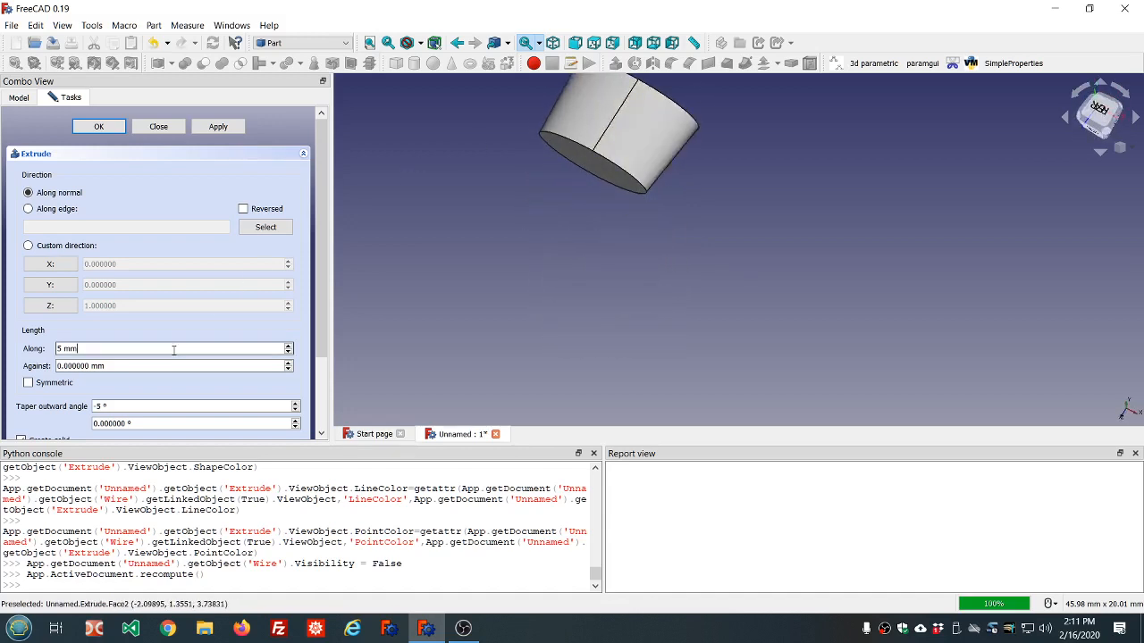
pyautogui.scroll(5, 174, 349)
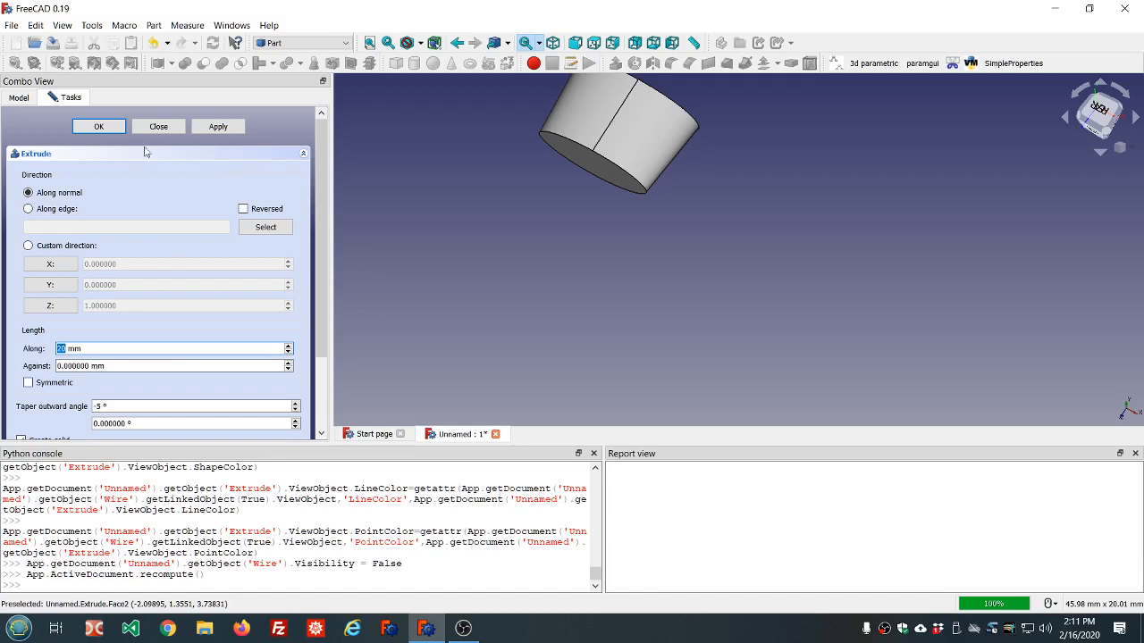
pyautogui.click(153, 42)
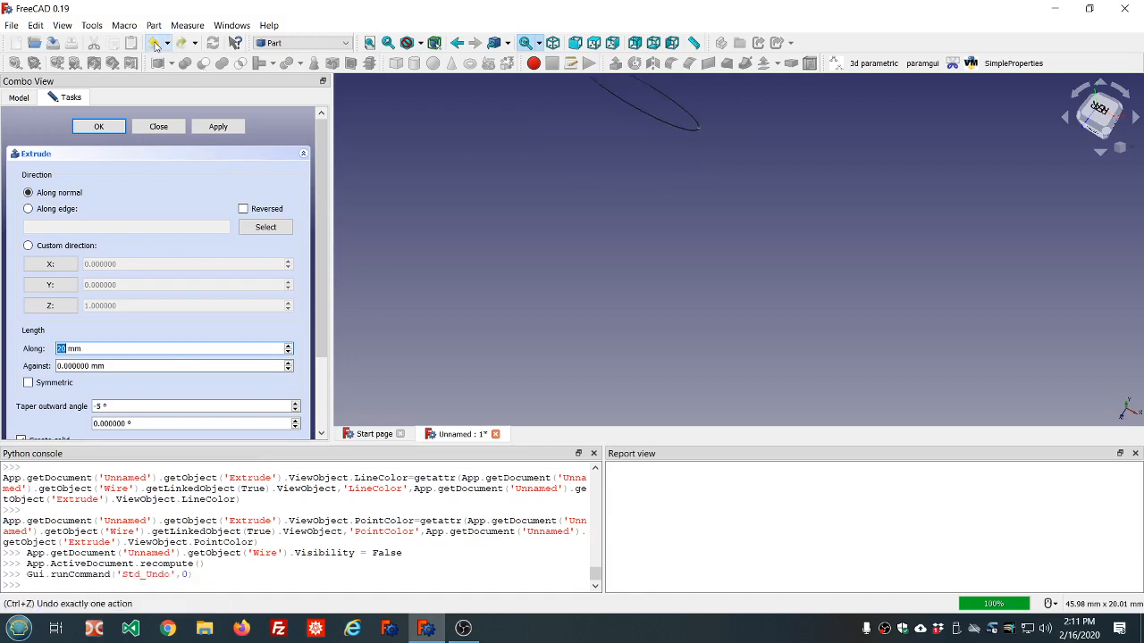
pyautogui.click(197, 131)
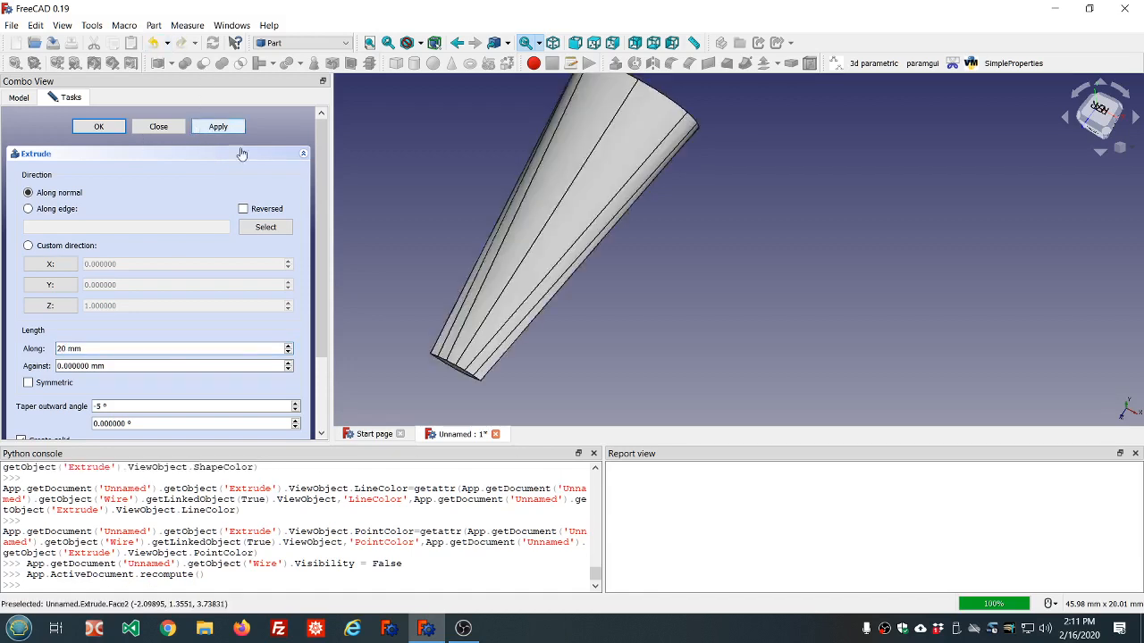
pyautogui.moveTo(557, 360); pyautogui.dragTo(628, 325, button='middle')
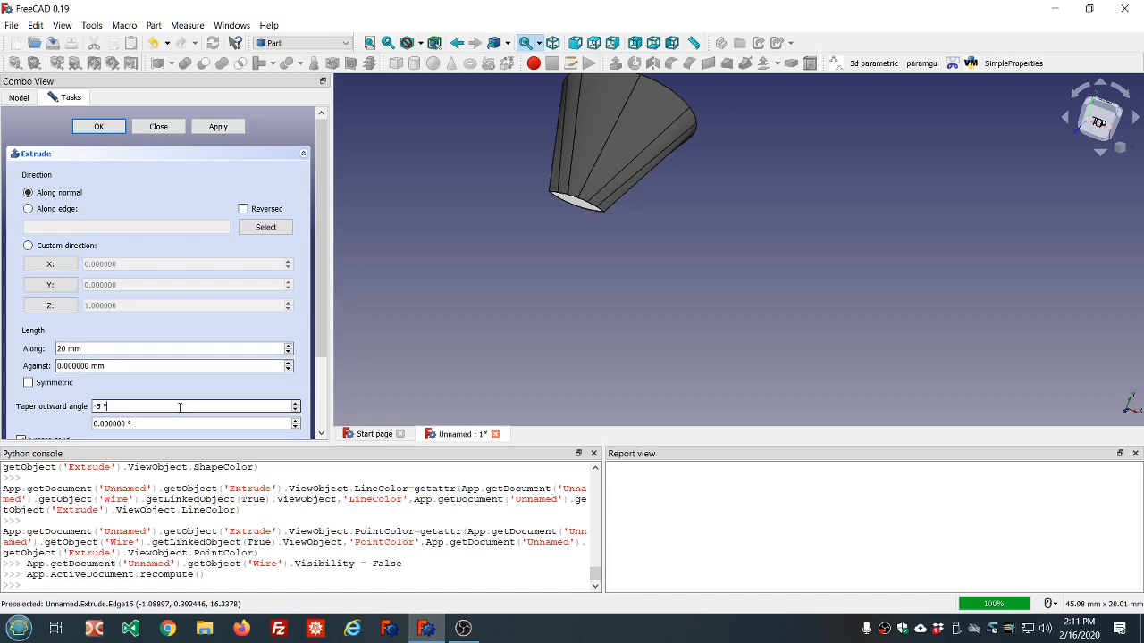
pyautogui.click(153, 42)
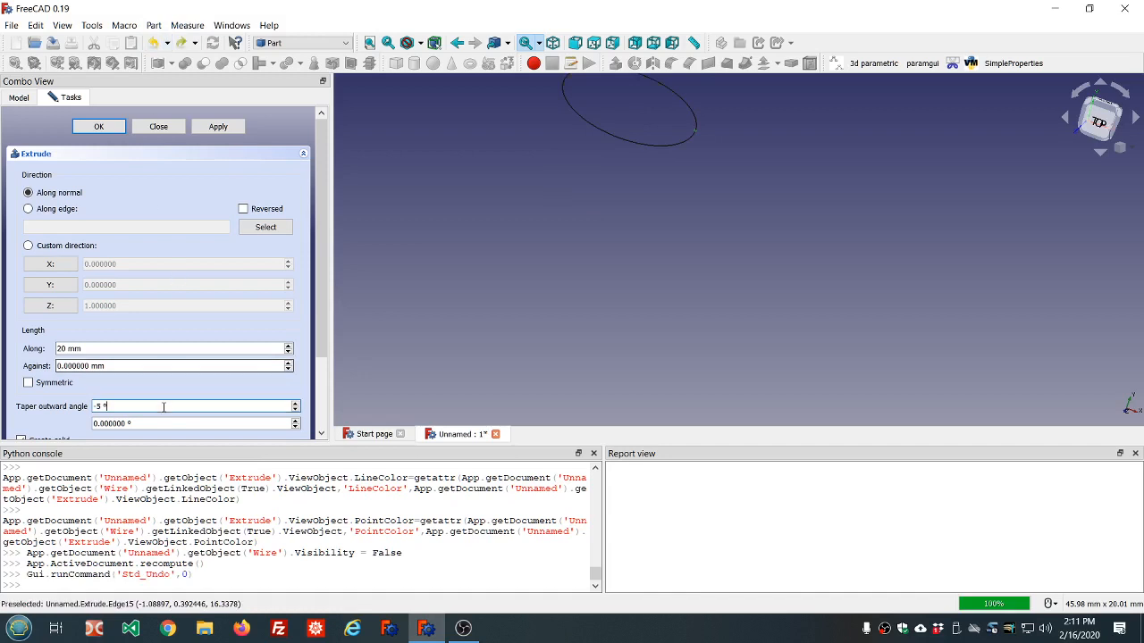
# Try extruding the wire 20 mm with a taper outward angle of -10° and undo the attempt.
pyautogui.scroll(-5, 163, 407)
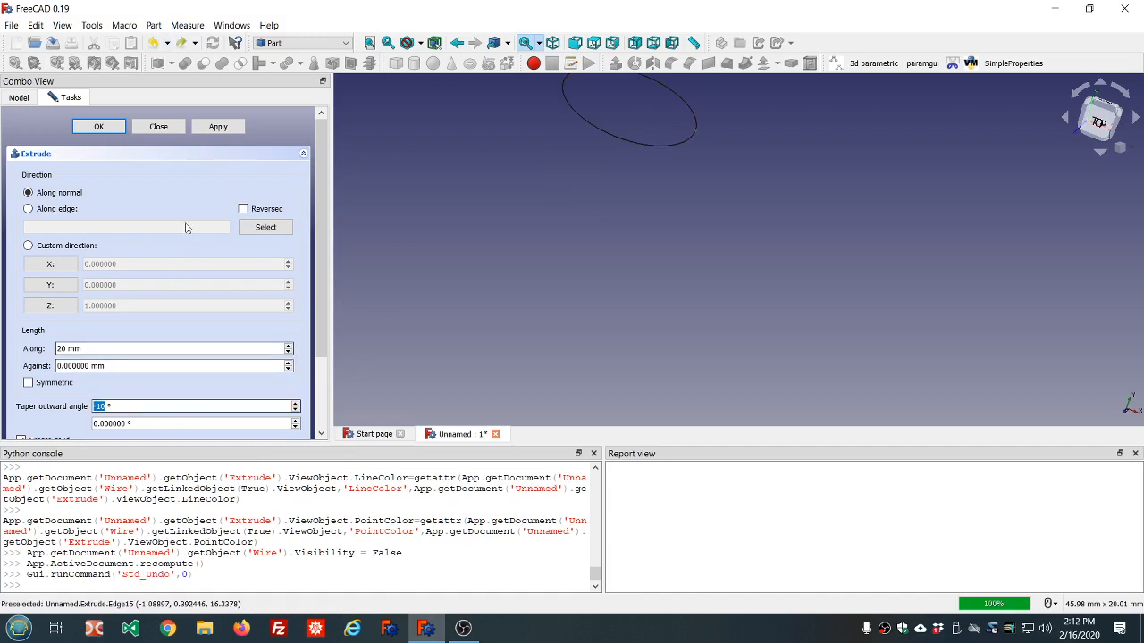
pyautogui.click(224, 130)
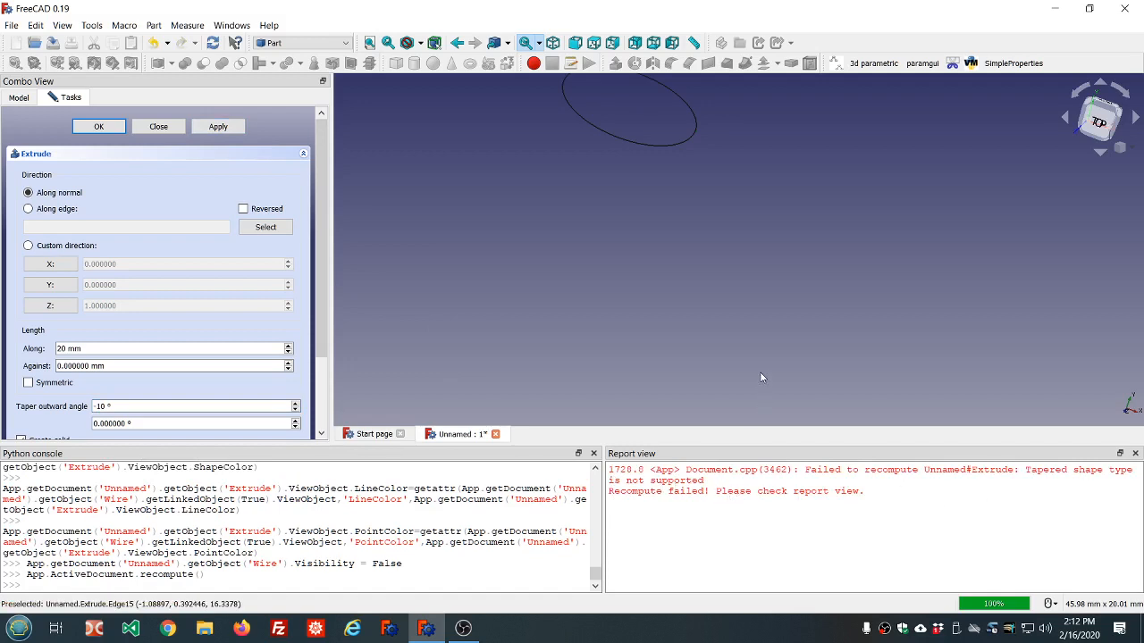
pyautogui.scroll(-2, 712, 233)
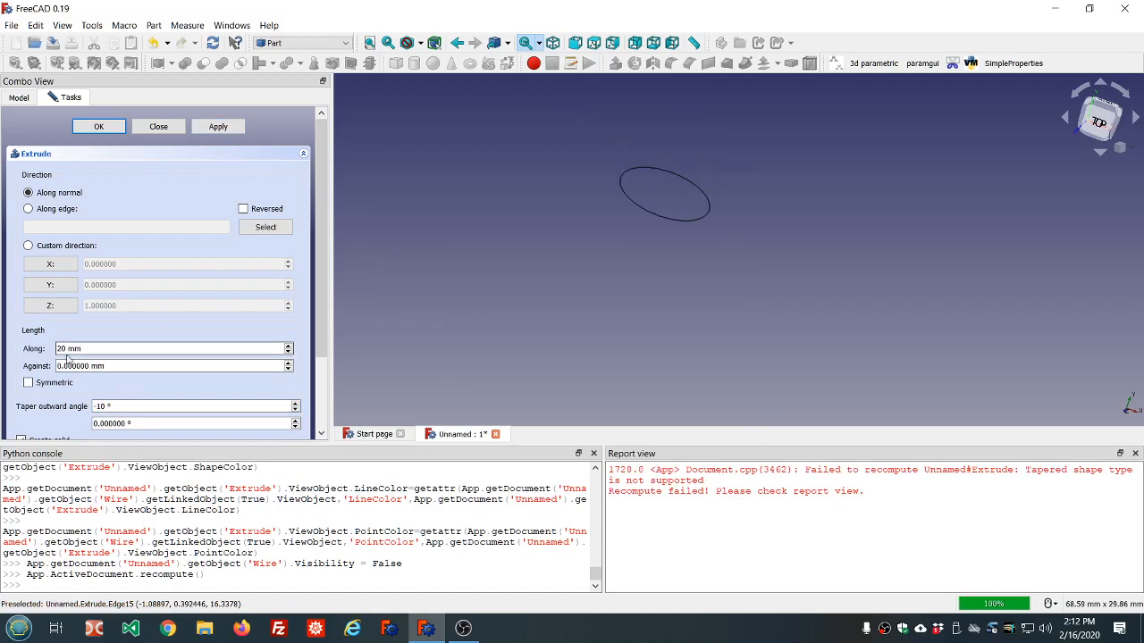
pyautogui.click(155, 42)
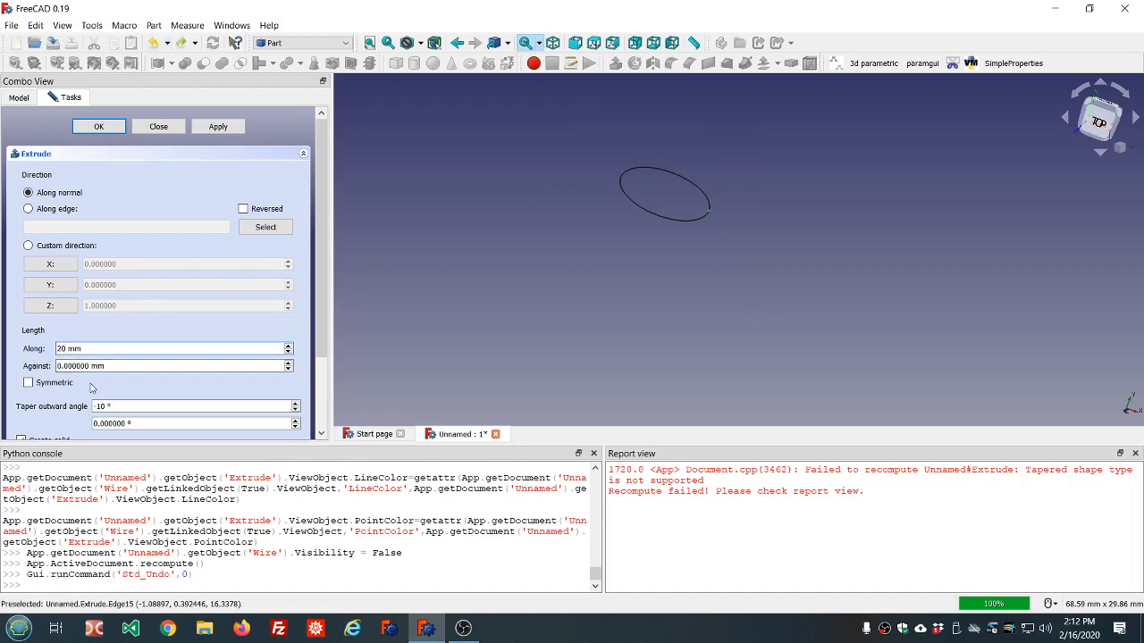
# Try extruding the wire 200 mm and 2000 mm with a -10° taper, and 2000 mm with a -5° taper.
pyautogui.write('0')
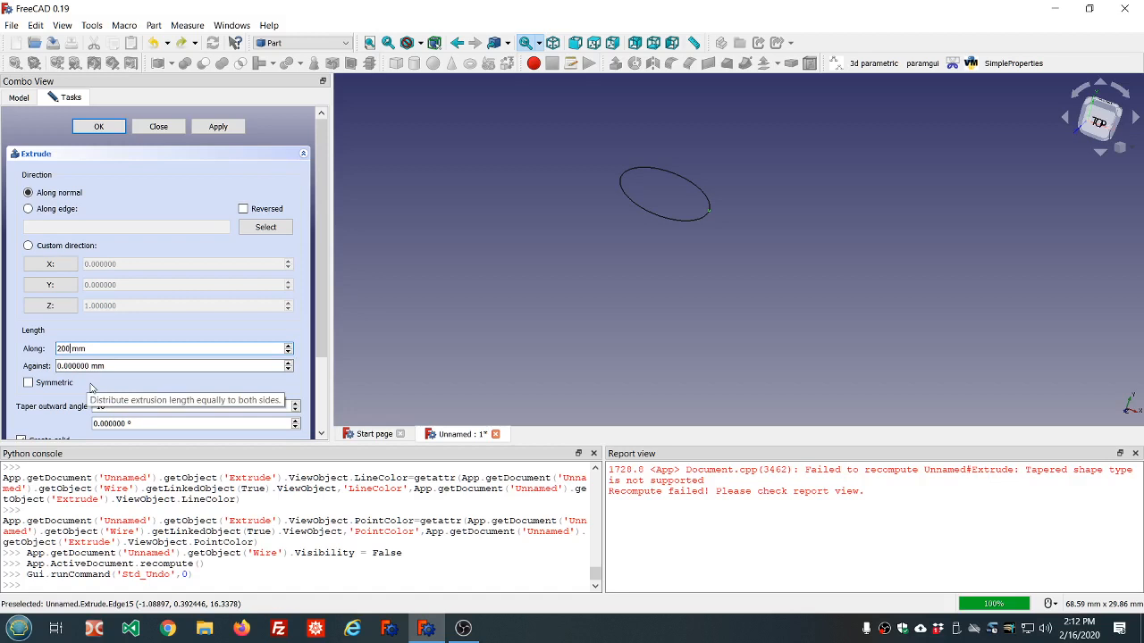
pyautogui.click(223, 127)
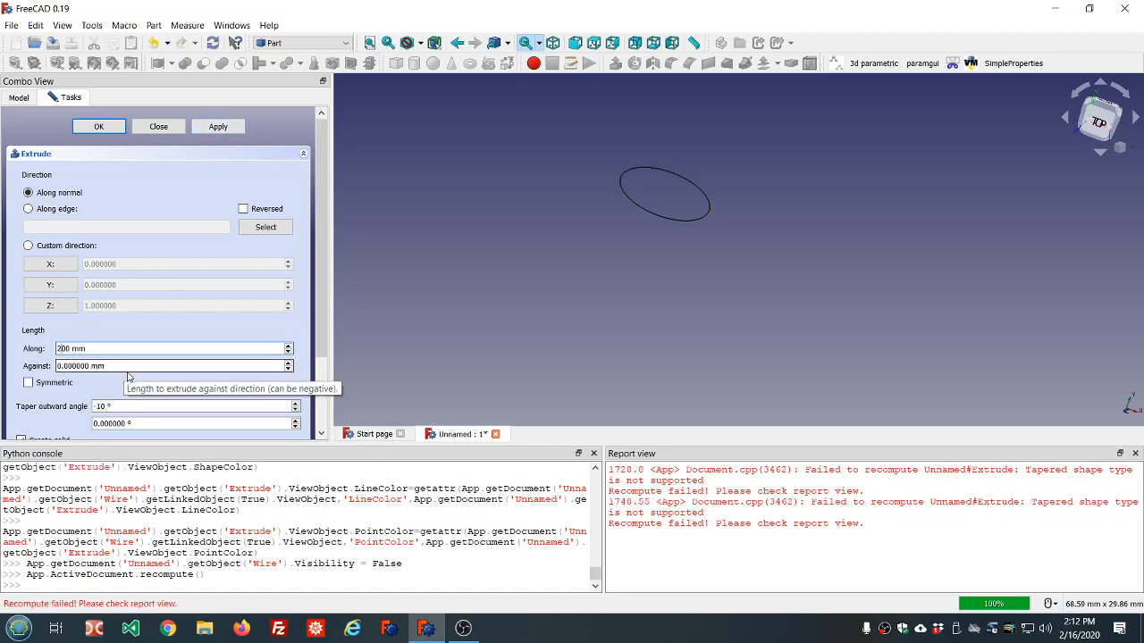
pyautogui.write('0')
pyautogui.click(223, 127)
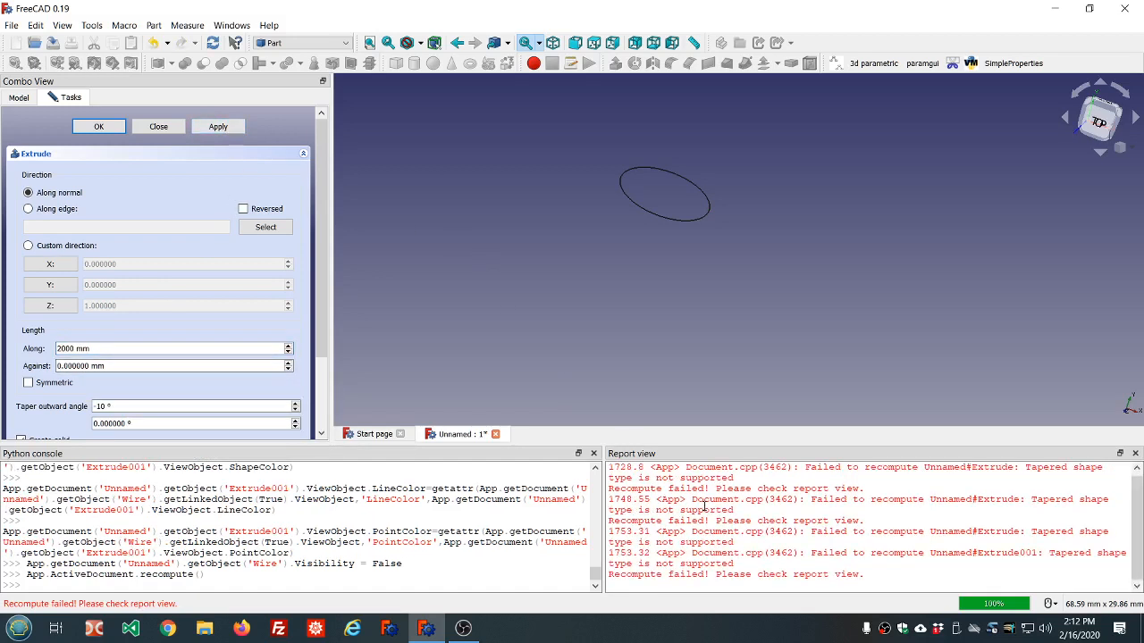
pyautogui.click(98, 407)
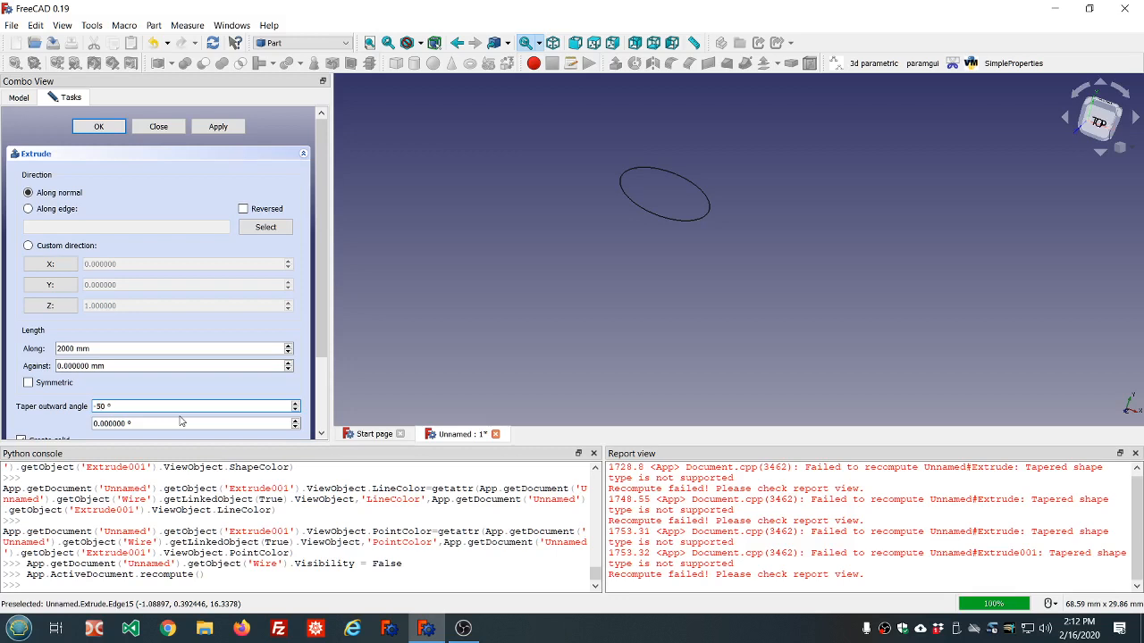
pyautogui.click(215, 126)
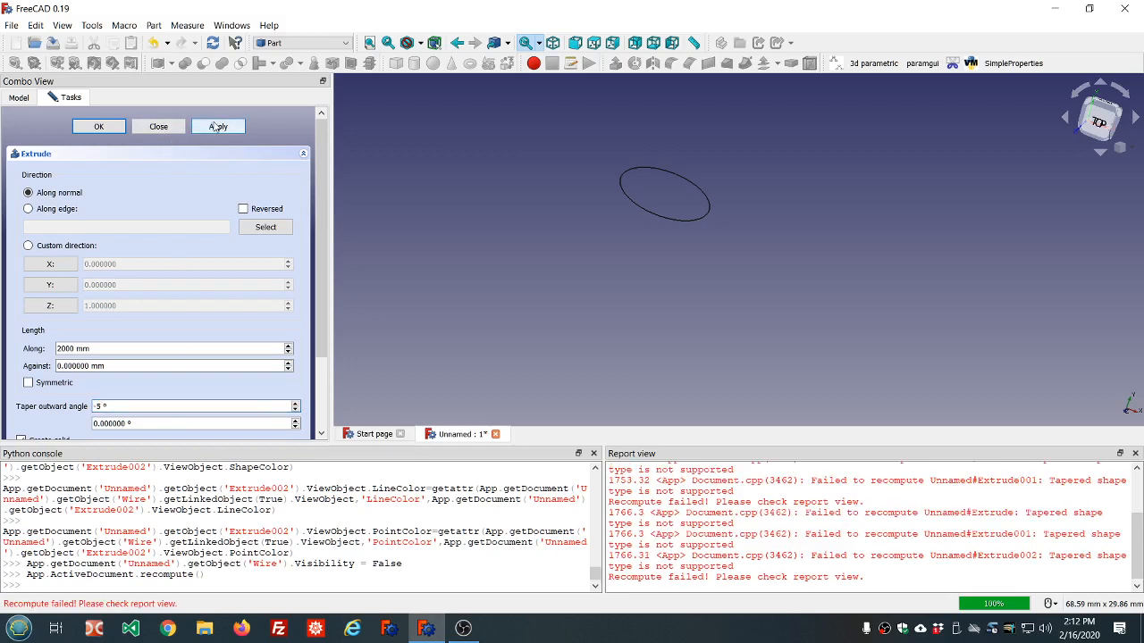
# Clear the report view and leave the Extrude command.
pyautogui.rightClick(742, 525)
pyautogui.click(771, 585)
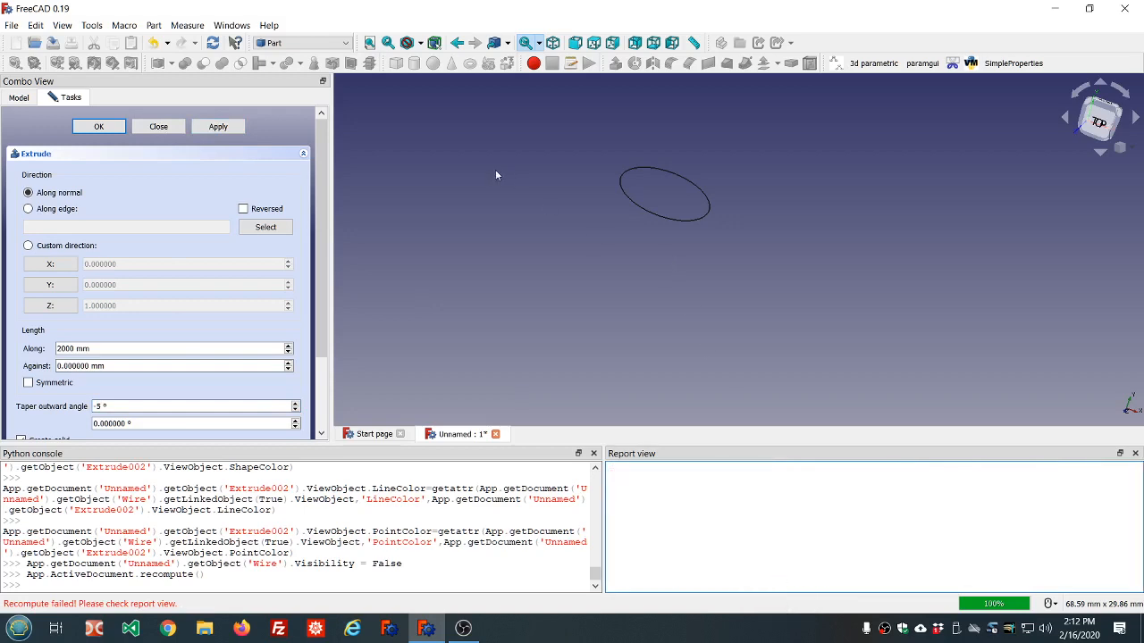
pyautogui.click(165, 126)
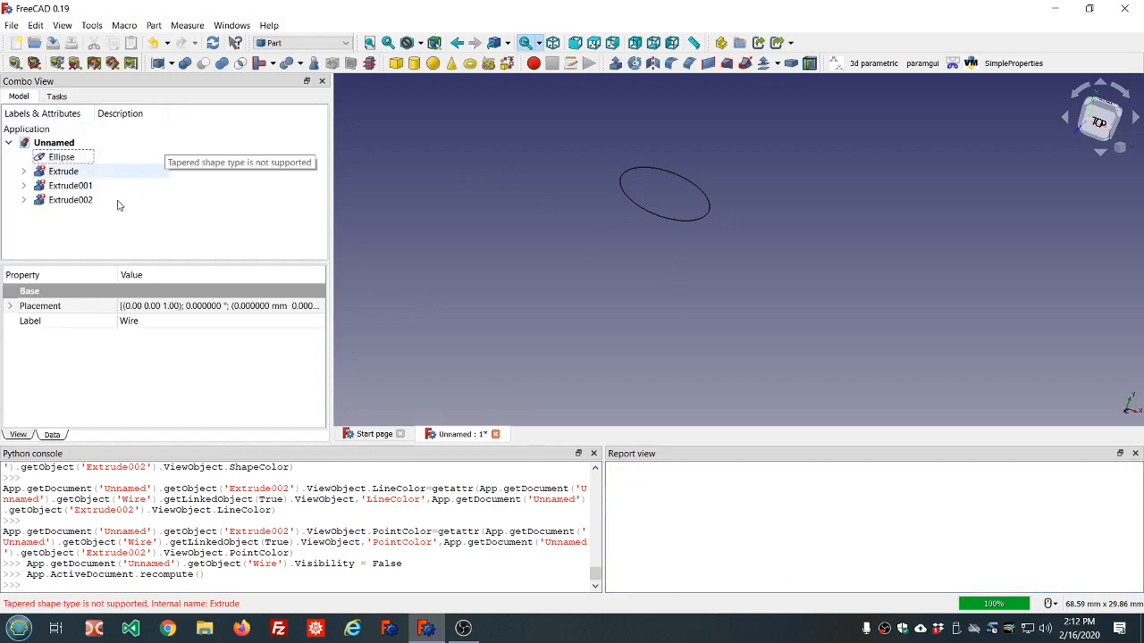
# Delete the three failed extrusions Extrude, Extrude001 and Extrude002 from the model tree.
pyautogui.click(70, 172)
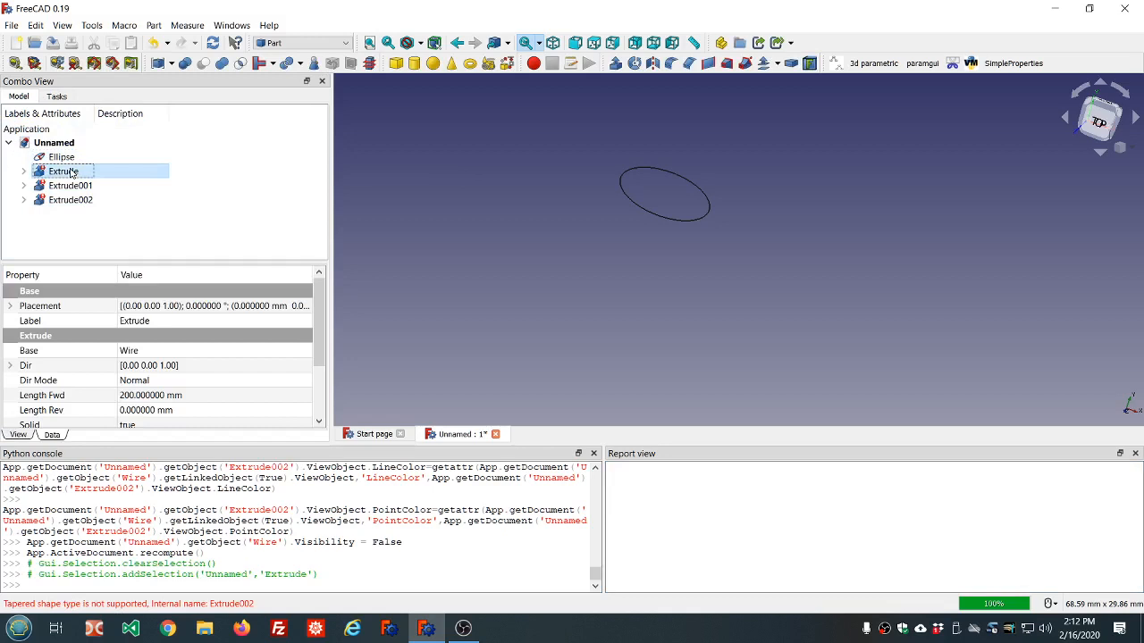
pyautogui.keyDown('shift'); pyautogui.click(77, 204); pyautogui.keyUp('shift')
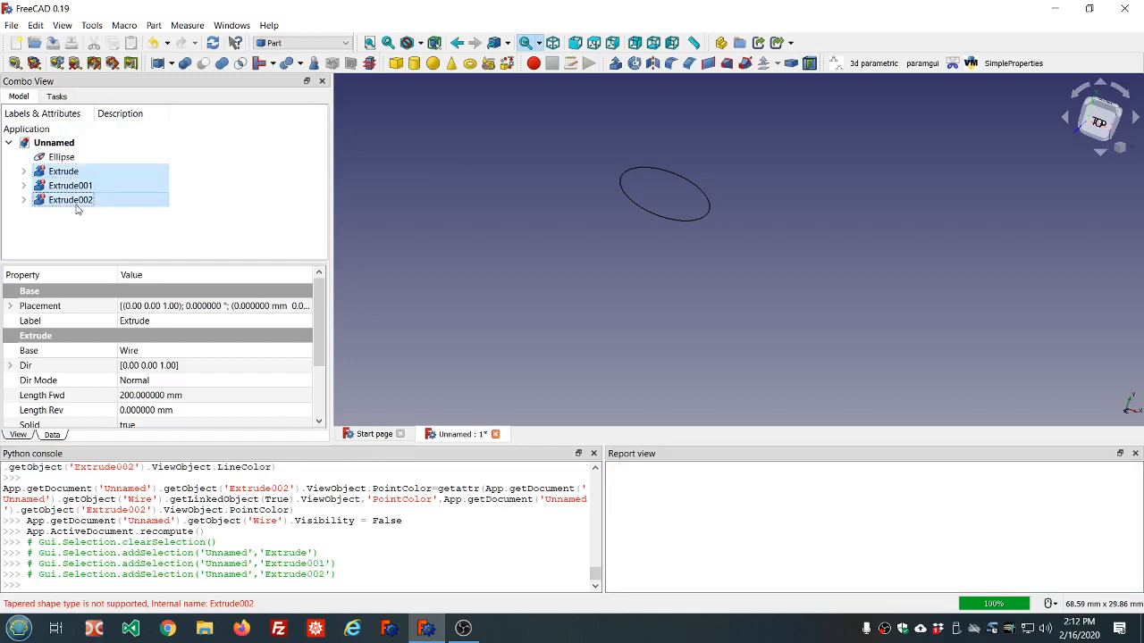
pyautogui.press('Delete')
# Make the wire visible again and hide the source ellipse.
pyautogui.click(56, 172)
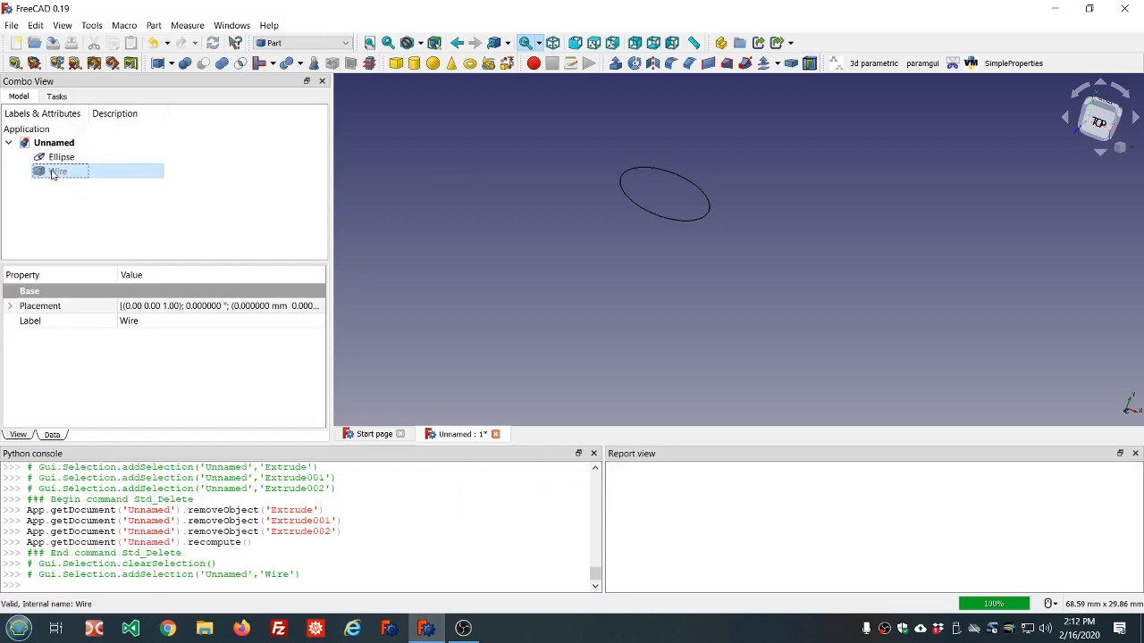
pyautogui.press('space')
pyautogui.click(47, 157)
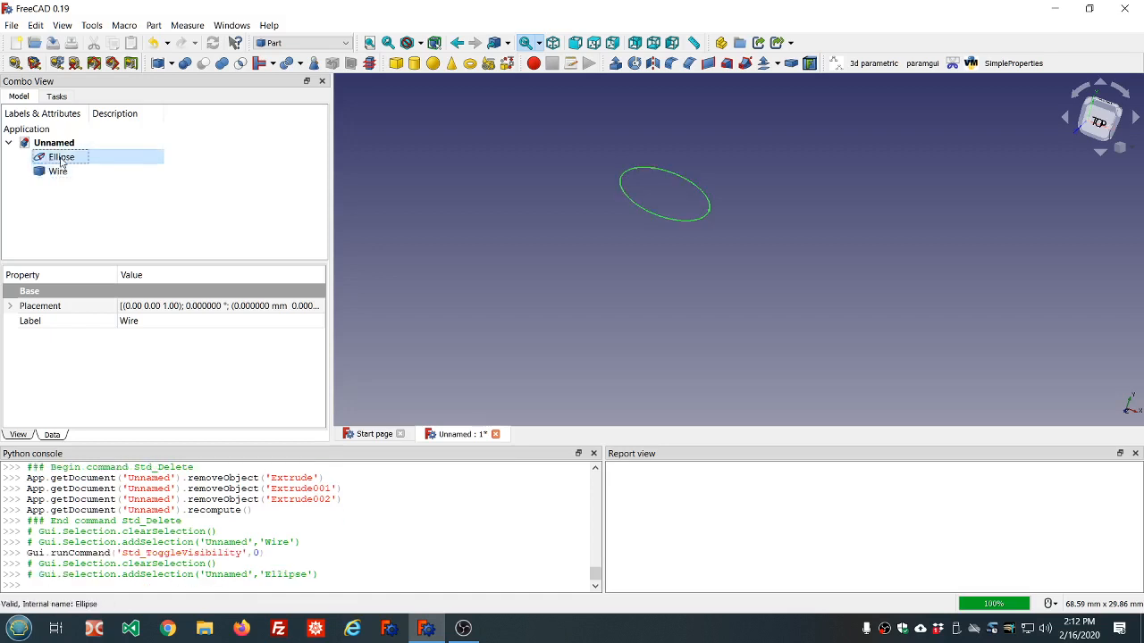
pyautogui.press('space')
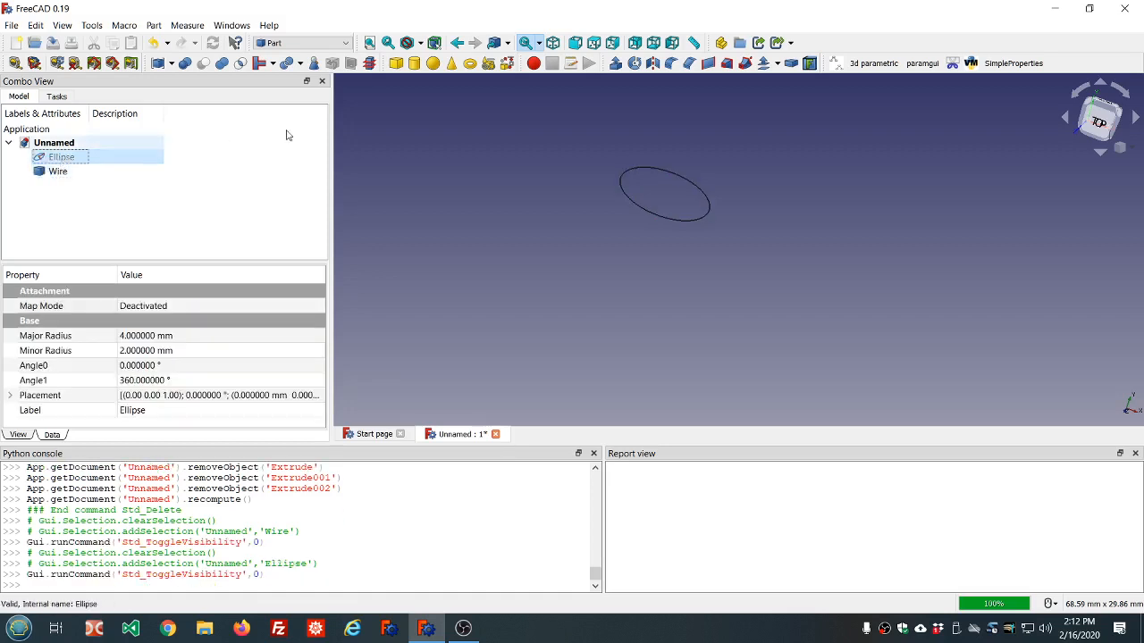
# Extrude the wire 15 mm along its normal with a taper outward angle of -5° and inspect the solid.
pyautogui.click(49, 173)
pyautogui.click(615, 62)
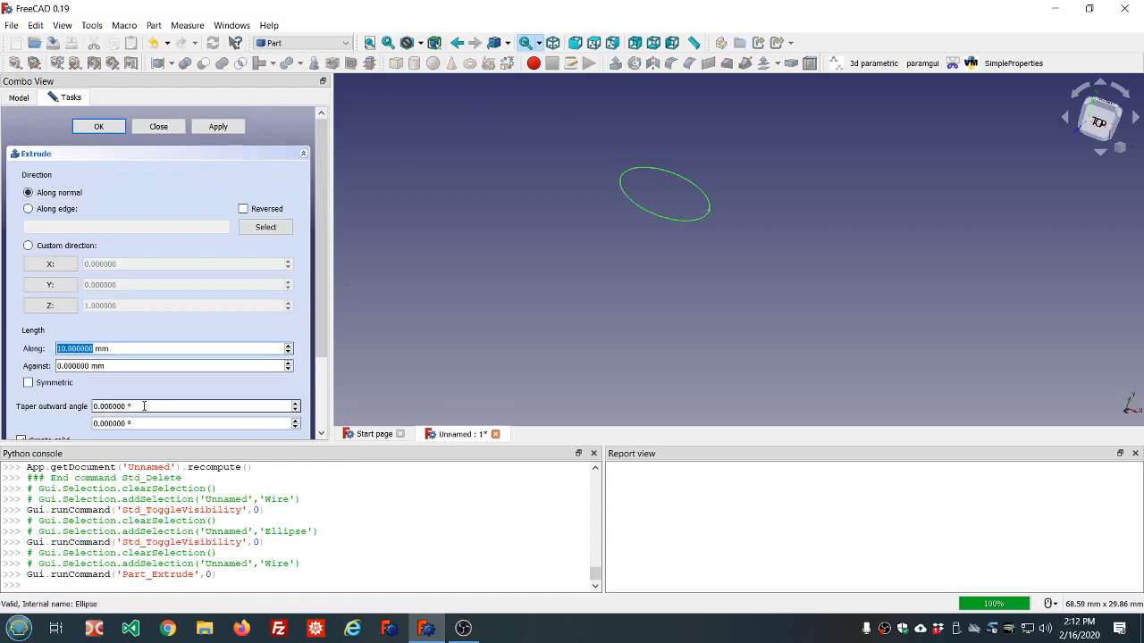
pyautogui.doubleClick(159, 407)
pyautogui.write('5')
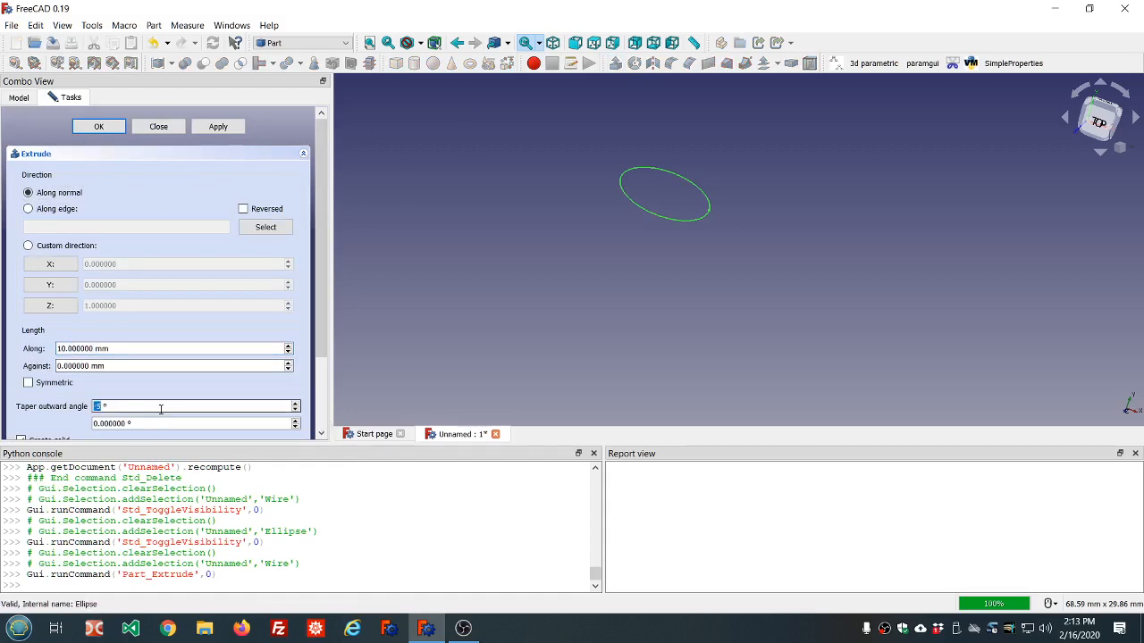
pyautogui.click(180, 348)
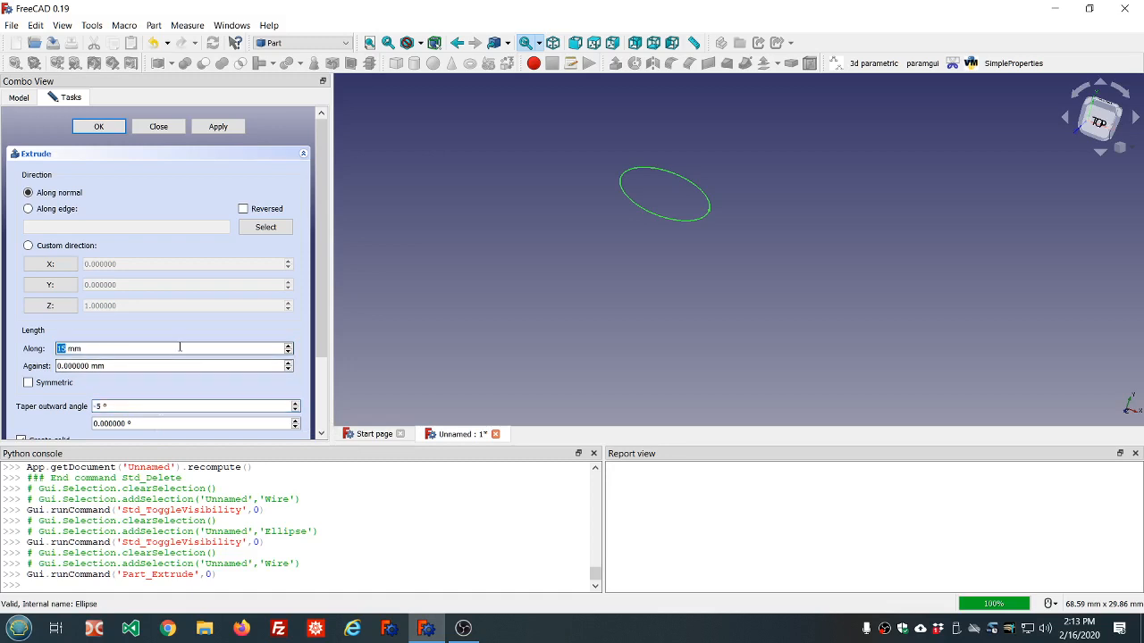
pyautogui.click(218, 127)
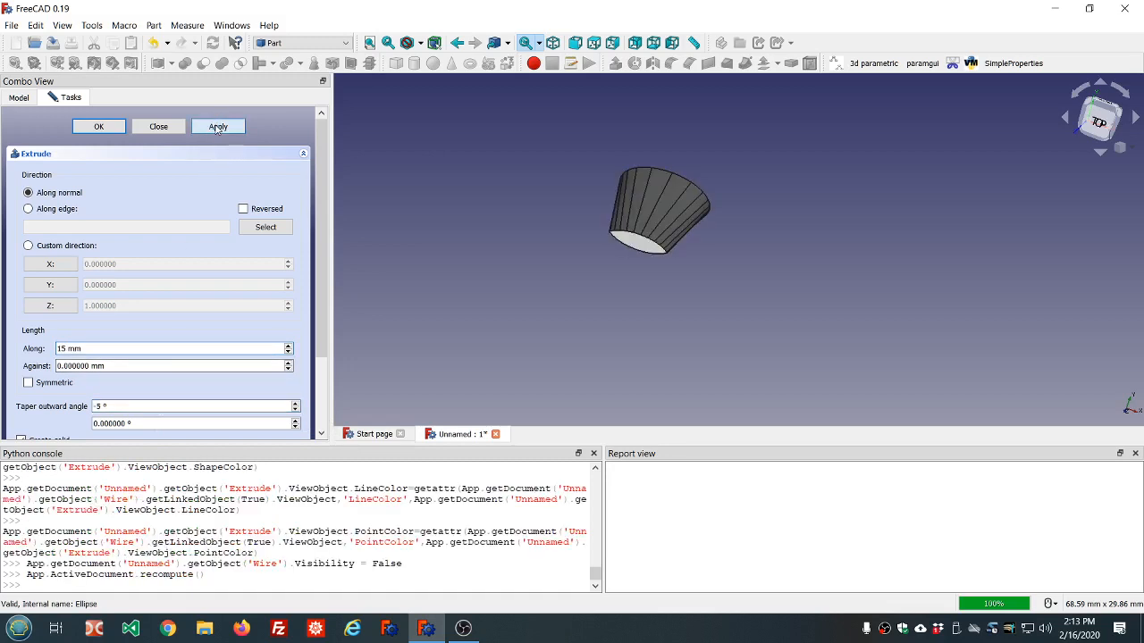
pyautogui.moveTo(715, 216); pyautogui.dragTo(720, 232, button='middle')
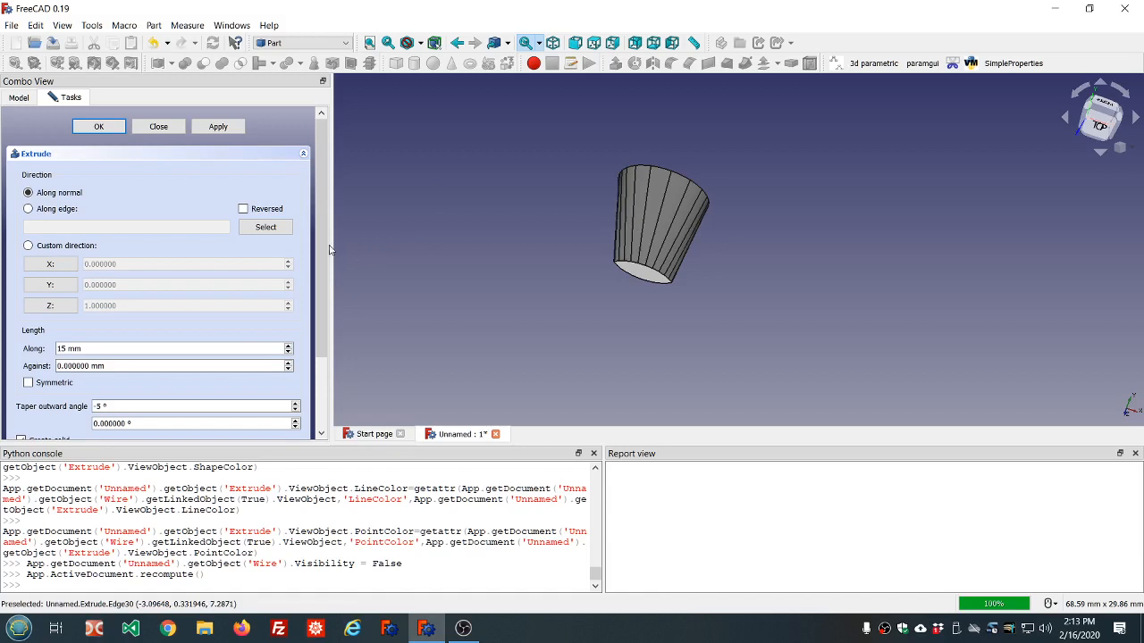
# Undo the solid extrusion, recreate it 15 mm long at -5° taper with Create solid turned off, and leave the Extrude command.
pyautogui.scroll(-3, 324, 247)
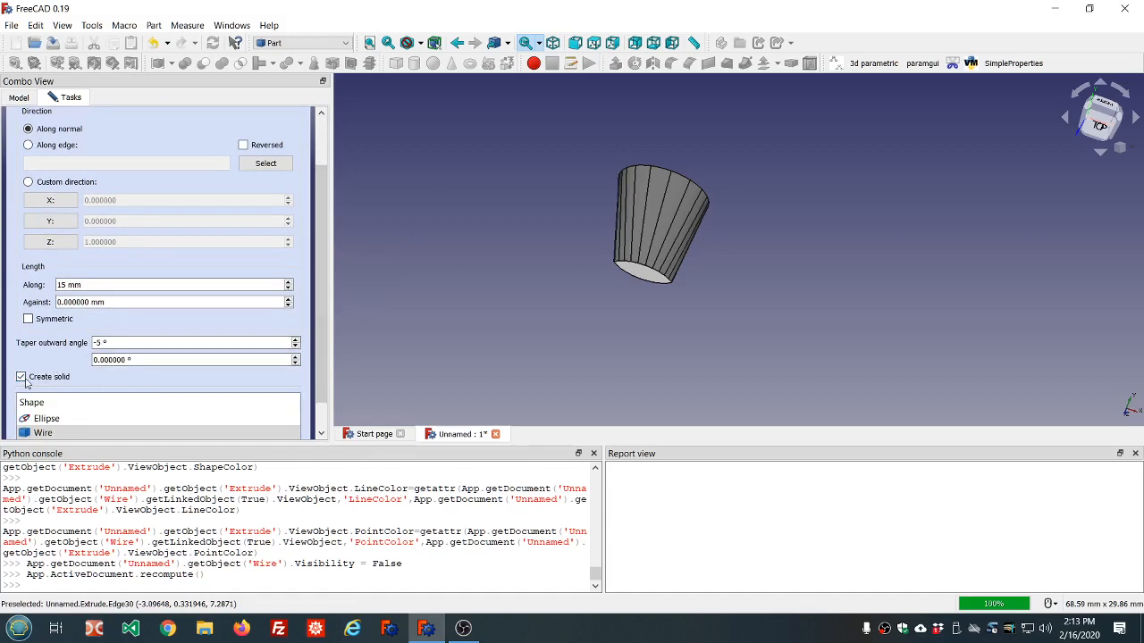
pyautogui.moveTo(321, 279); pyautogui.dragTo(336, 233)
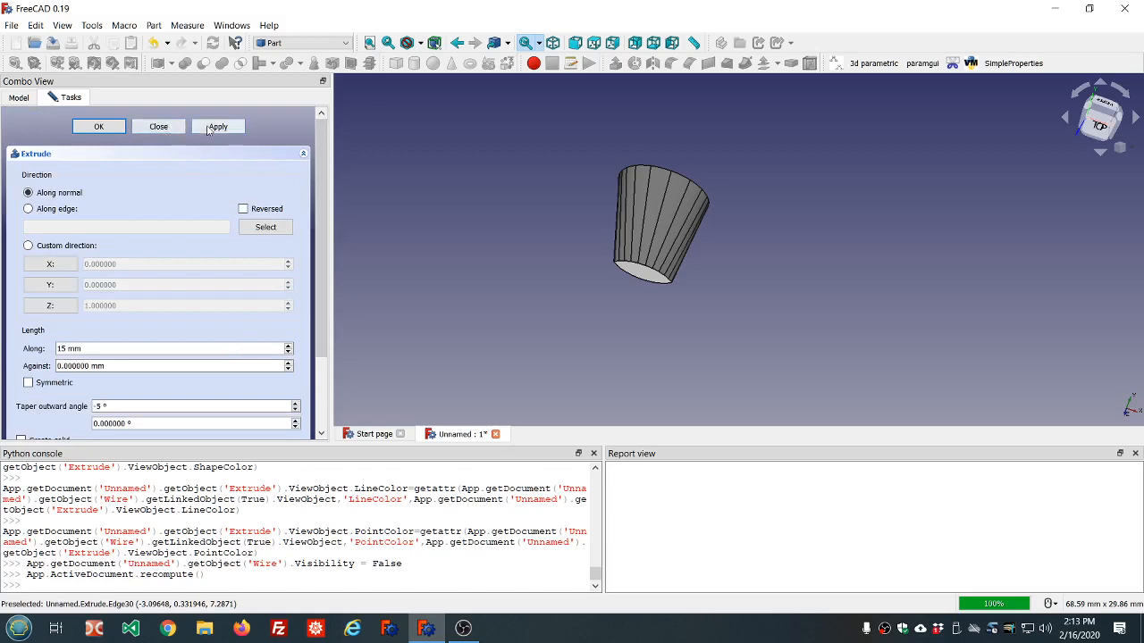
pyautogui.click(154, 45)
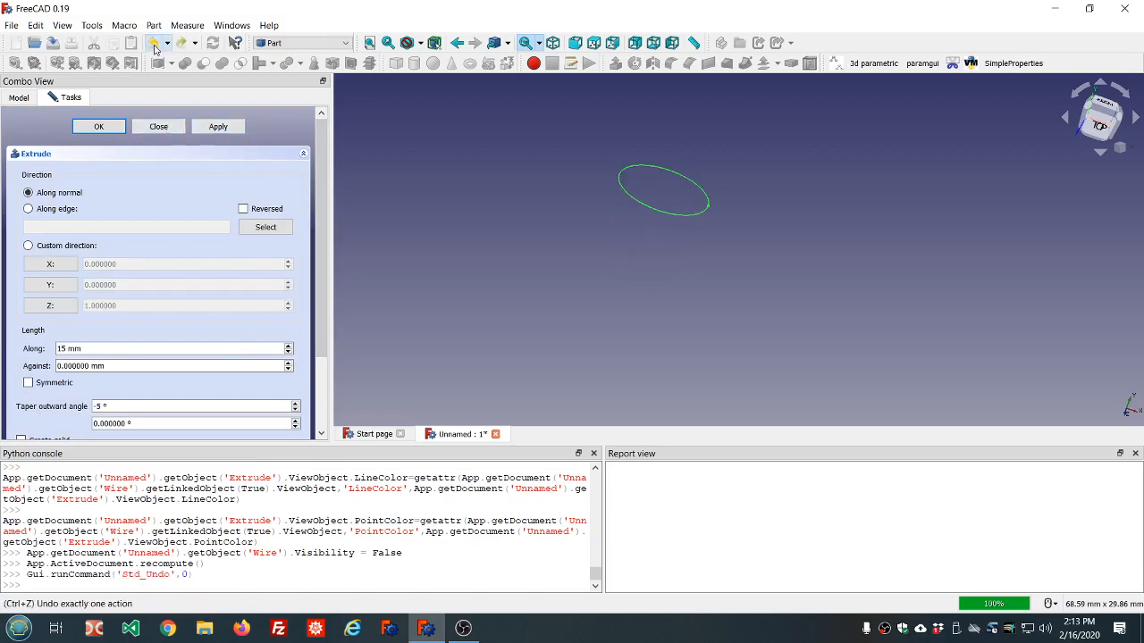
pyautogui.click(205, 131)
pyautogui.moveTo(671, 279); pyautogui.dragTo(650, 262, button='middle')
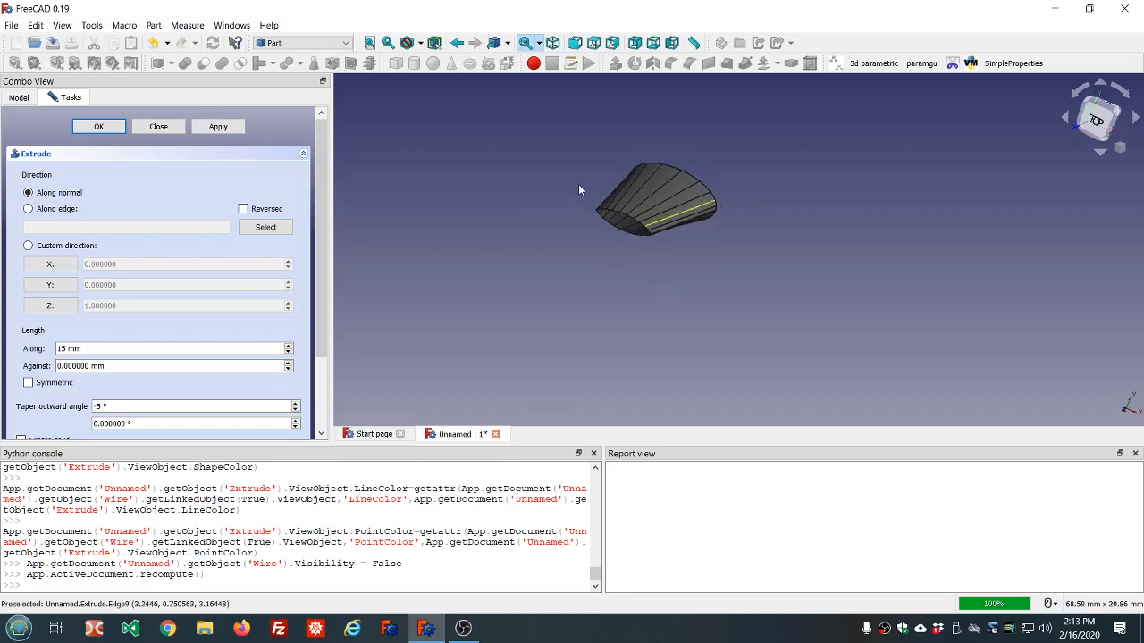
pyautogui.scroll(2, 577, 177)
pyautogui.click(159, 126)
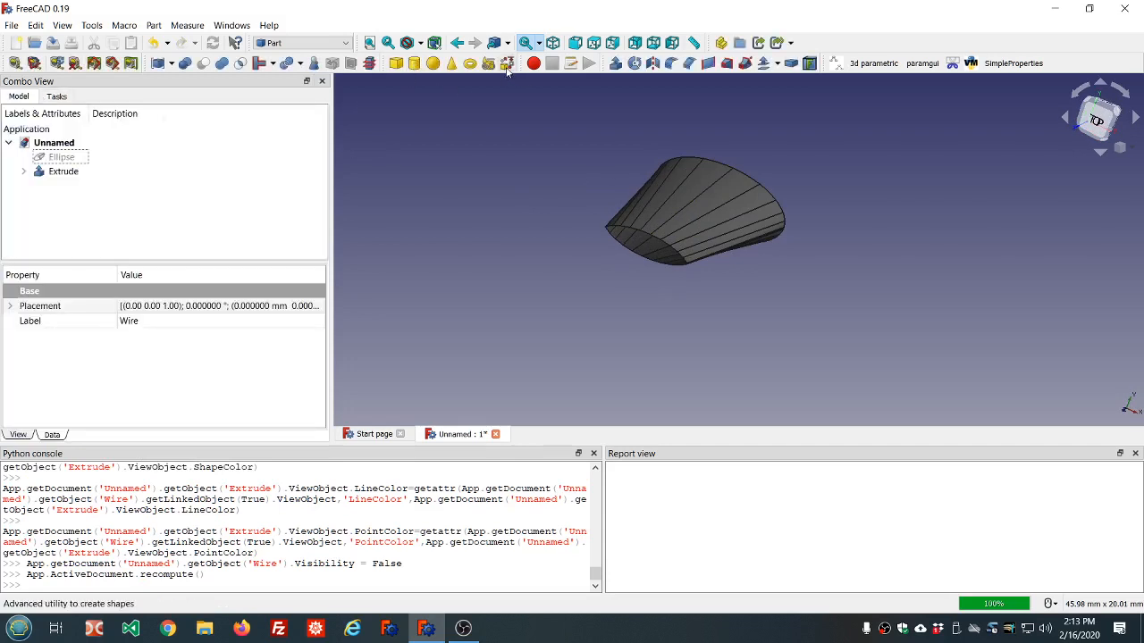
# Open the shape builder, examine the hollow extrusion's open ends from several sides, and close the builder without creating anything.
pyautogui.click(507, 68)
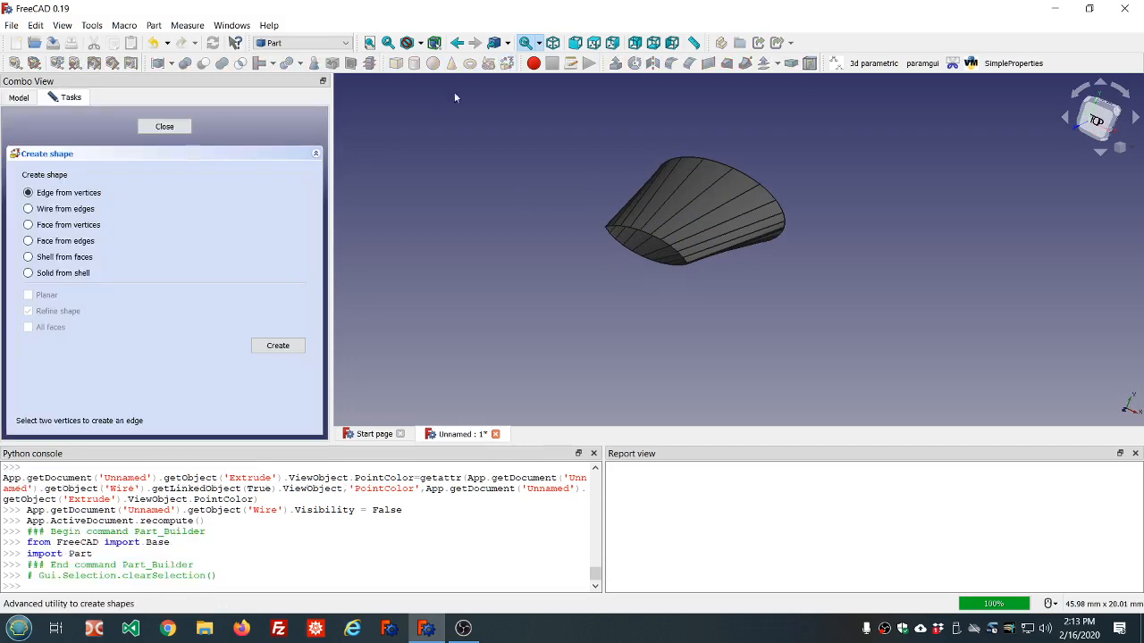
pyautogui.moveTo(604, 184); pyautogui.dragTo(623, 186, button='middle')
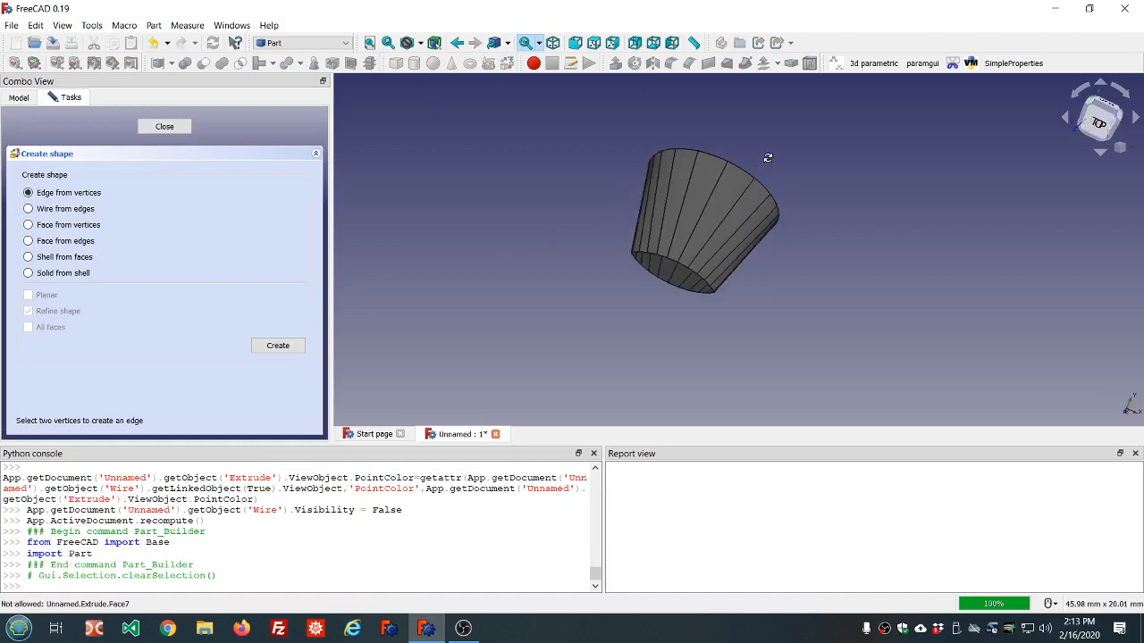
pyautogui.moveTo(768, 157); pyautogui.dragTo(659, 312, button='middle')
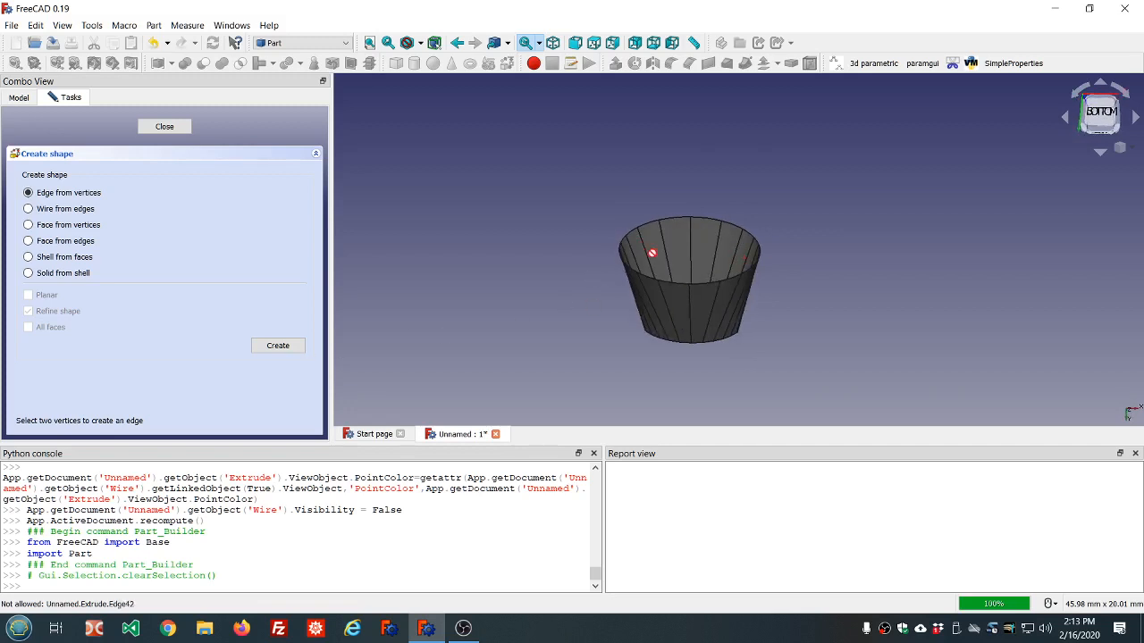
pyautogui.moveTo(696, 371); pyautogui.dragTo(737, 179, button='middle')
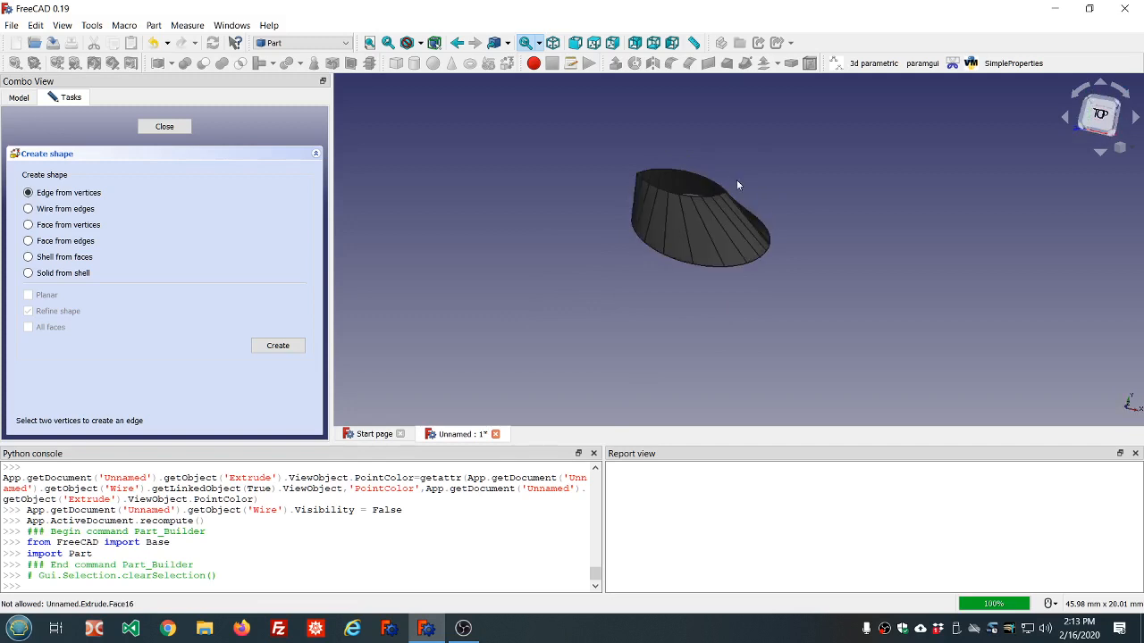
pyautogui.scroll(4, 690, 161)
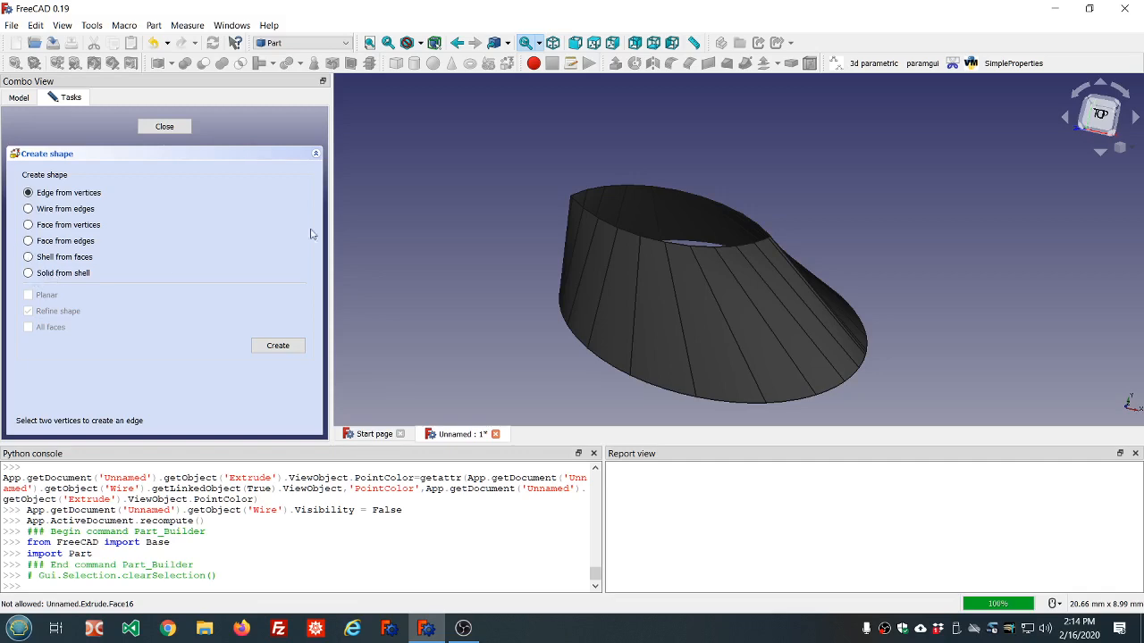
pyautogui.moveTo(554, 174); pyautogui.dragTo(567, 146, button='middle')
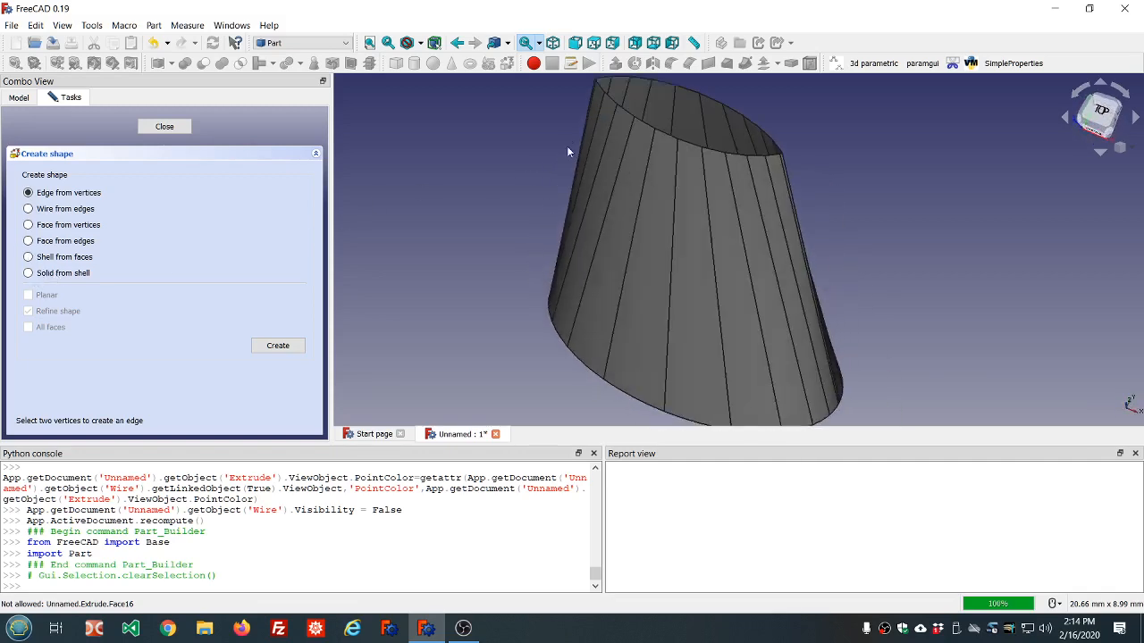
pyautogui.click(163, 127)
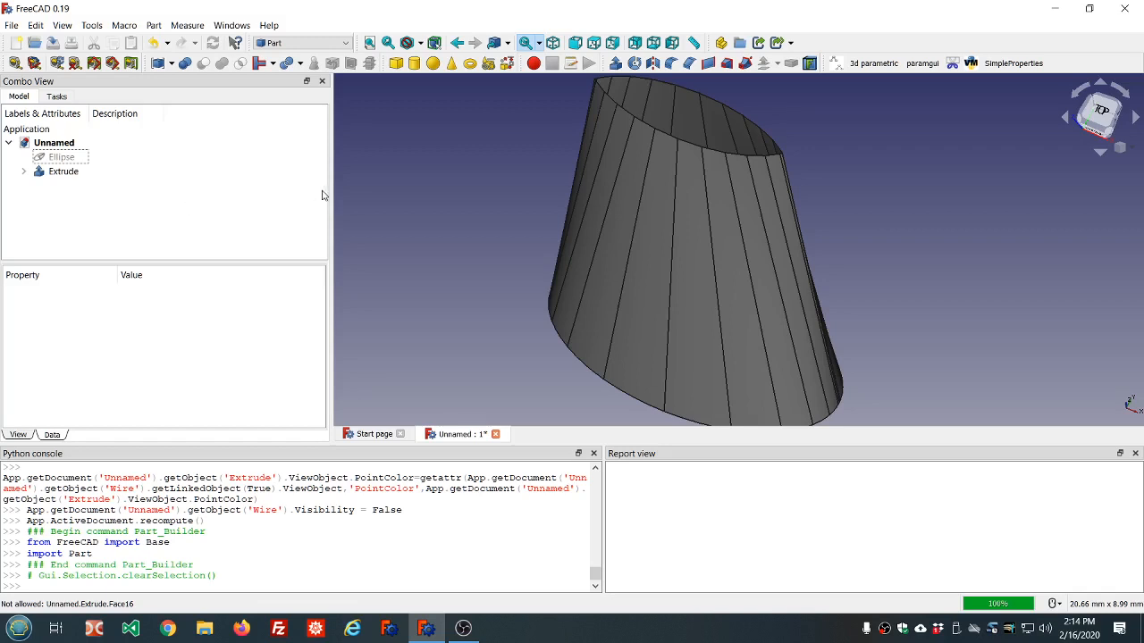
pyautogui.scroll(-3, 437, 201)
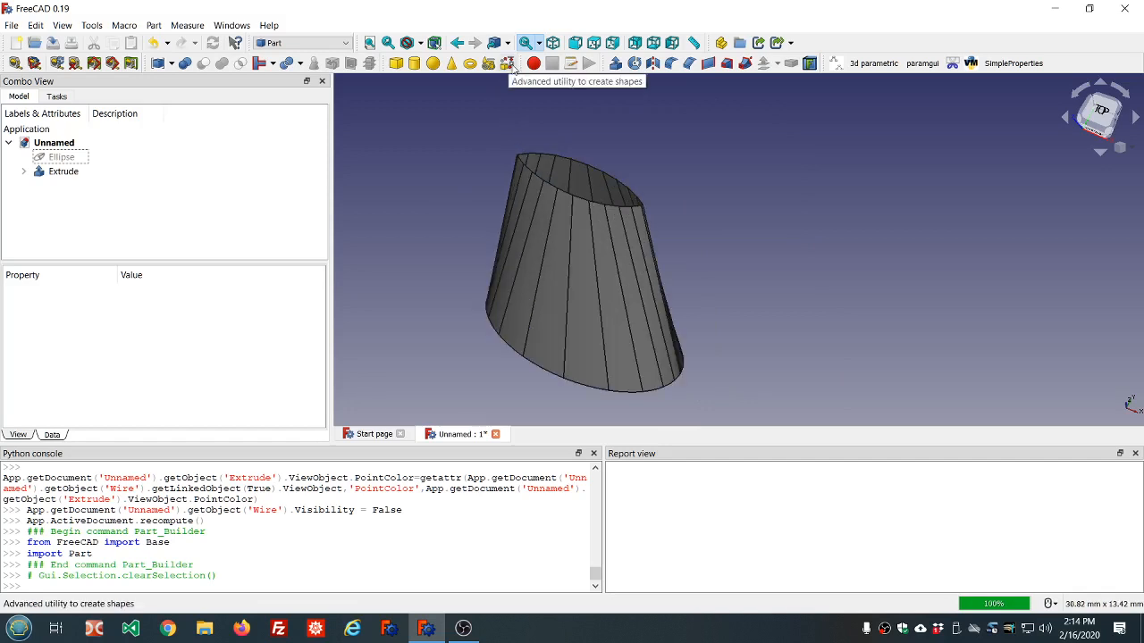
pyautogui.click(508, 63)
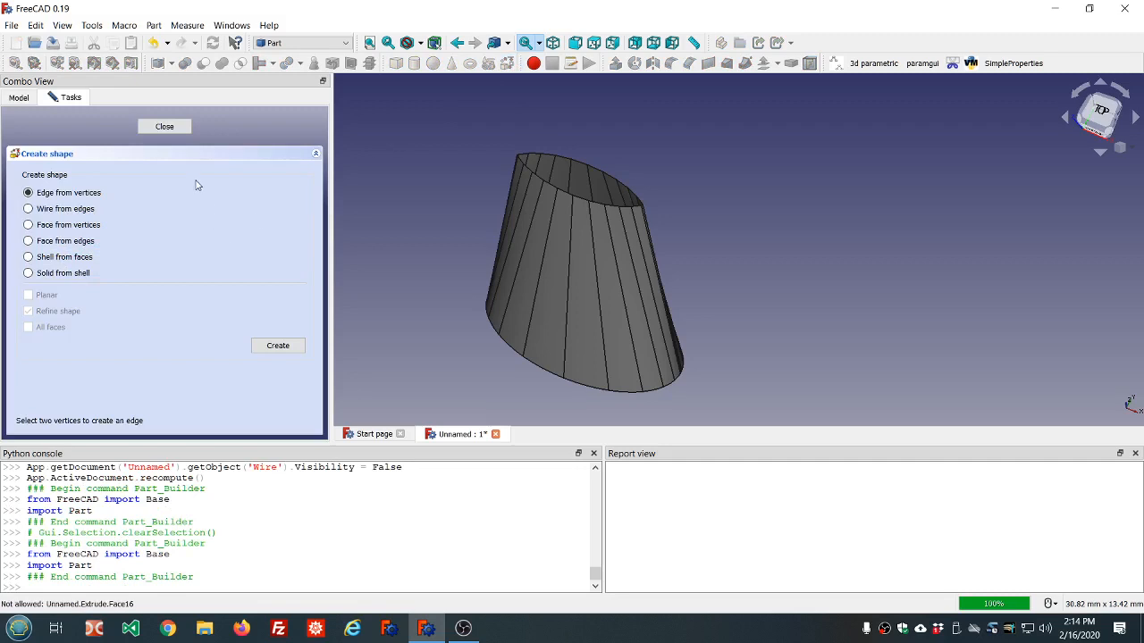
pyautogui.click(169, 127)
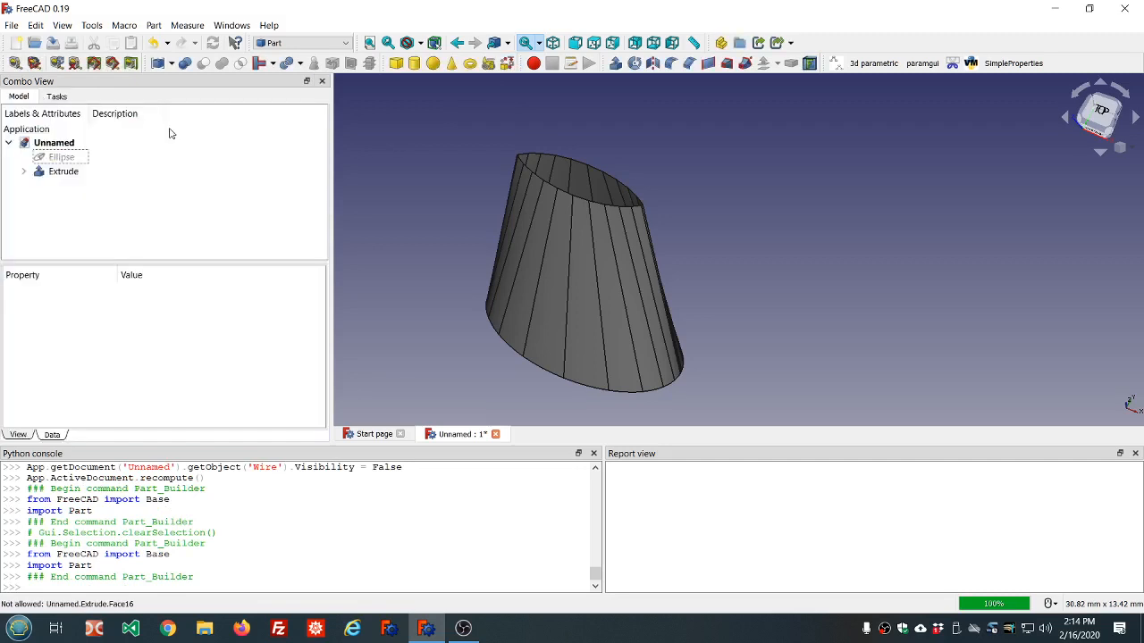
# Show the source ellipse, set its minor radius to 3 mm, and compare its outline with the base of the extrusion.
pyautogui.click(23, 172)
pyautogui.click(59, 187)
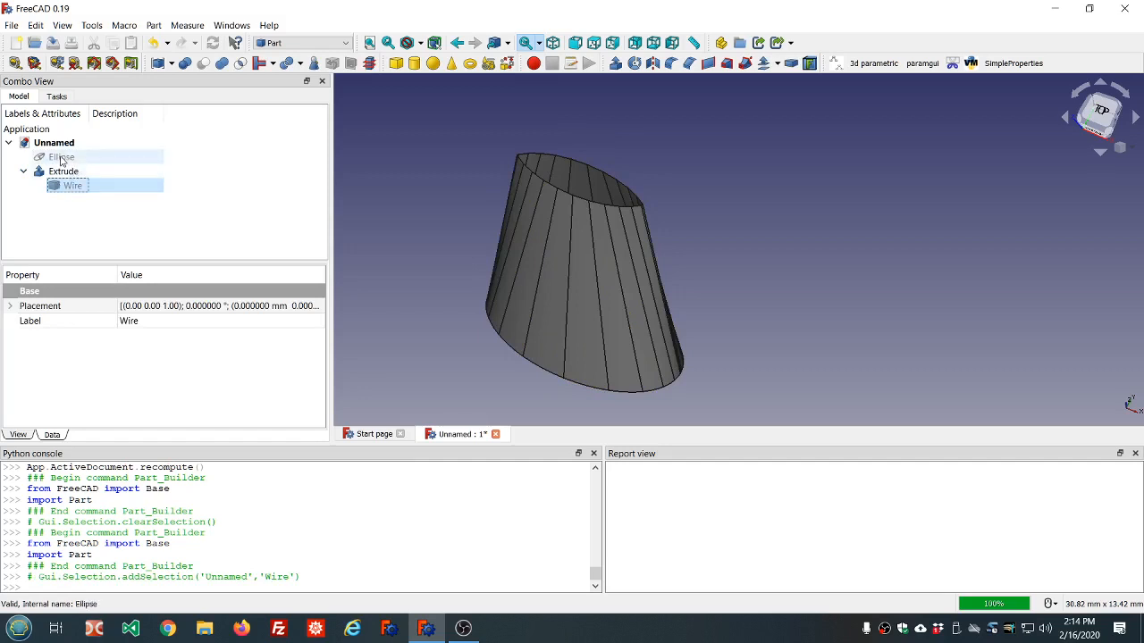
pyautogui.click(62, 158)
pyautogui.press('space')
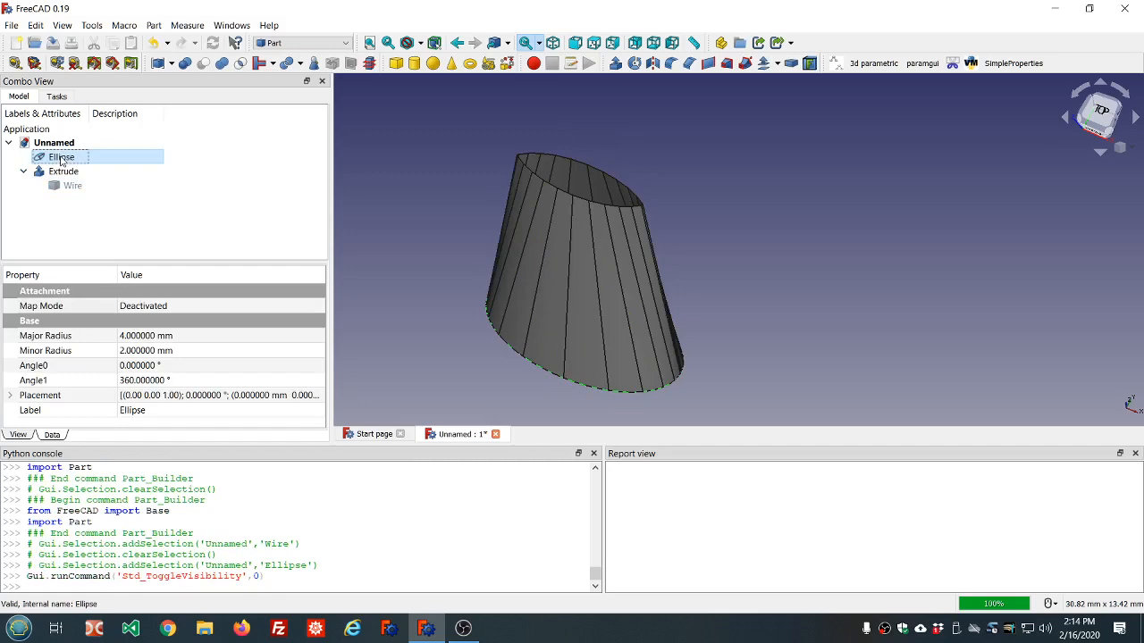
pyautogui.moveTo(738, 334); pyautogui.dragTo(765, 158, button='middle')
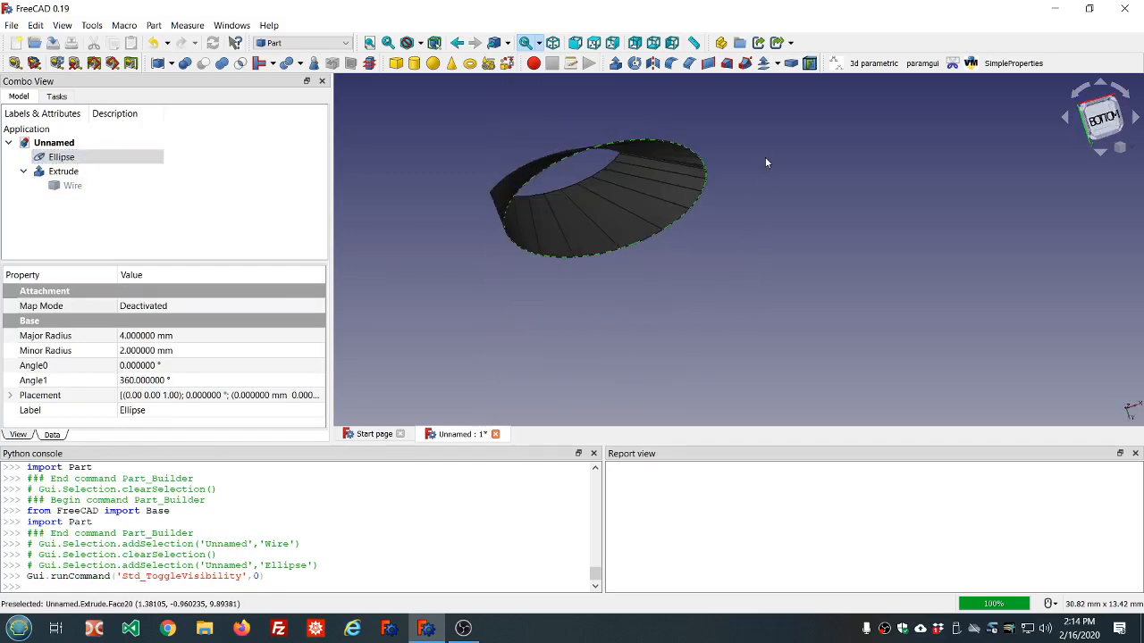
pyautogui.click(210, 354)
pyautogui.write('3')
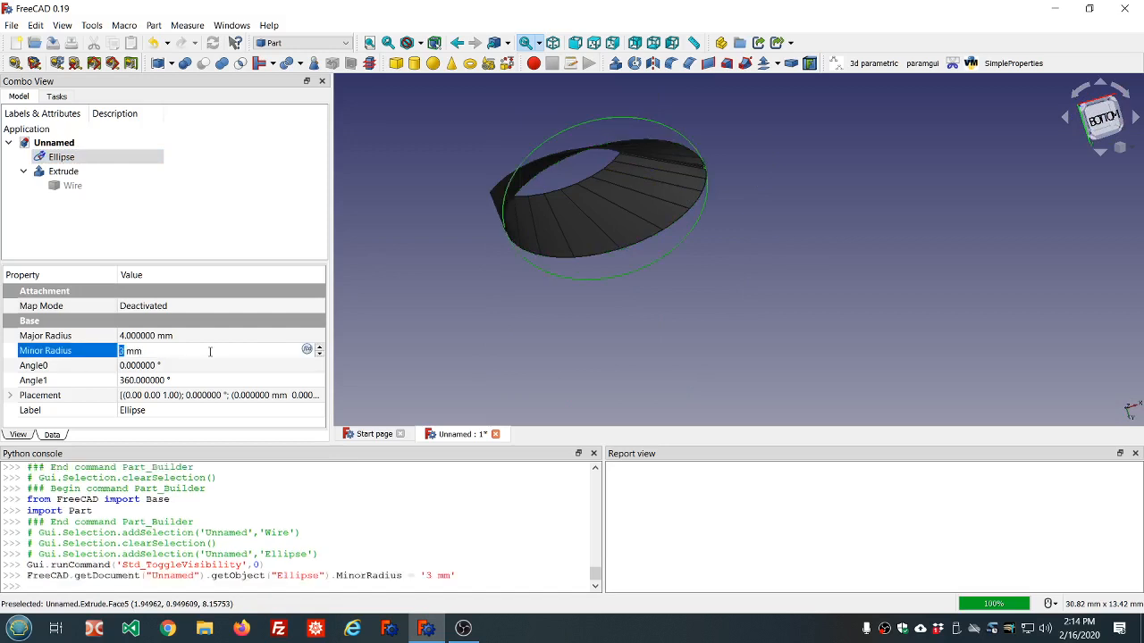
pyautogui.click(412, 209)
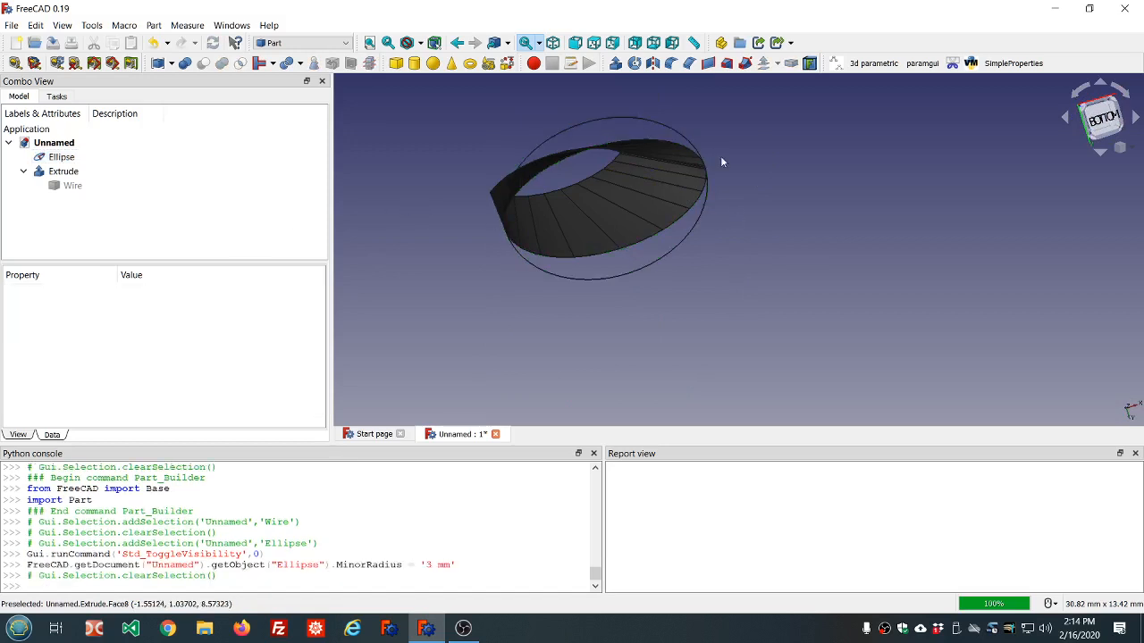
pyautogui.moveTo(721, 161); pyautogui.dragTo(723, 214, button='middle')
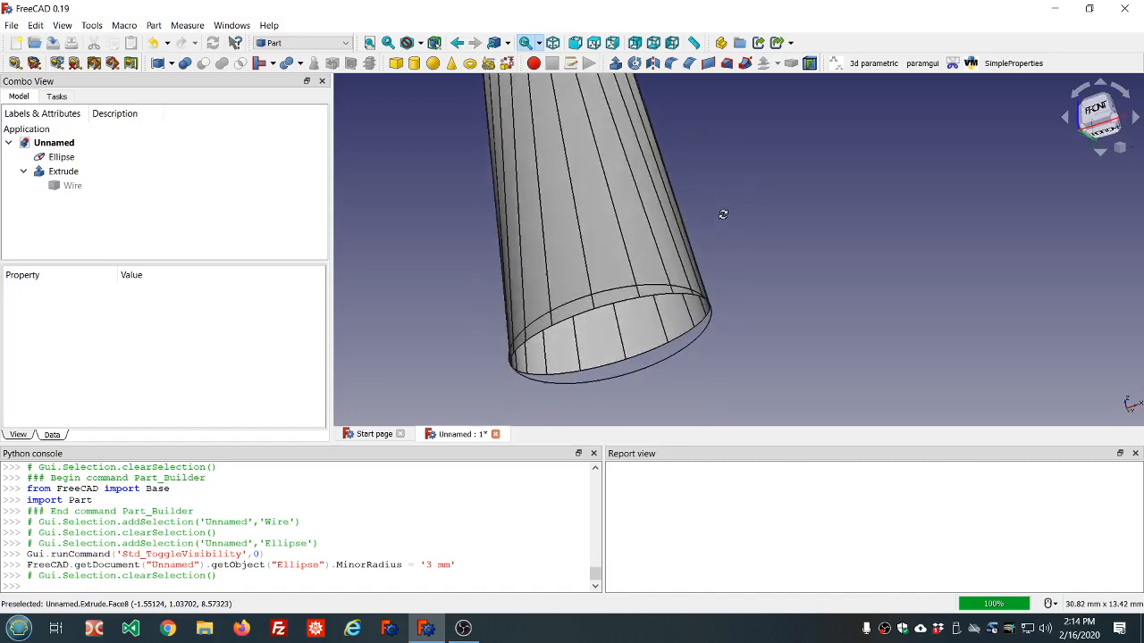
# Delete the tapered extrusion and the wire it was based on, leaving only the ellipse.
pyautogui.click(57, 172)
pyautogui.press('Delete')
pyautogui.click(57, 172)
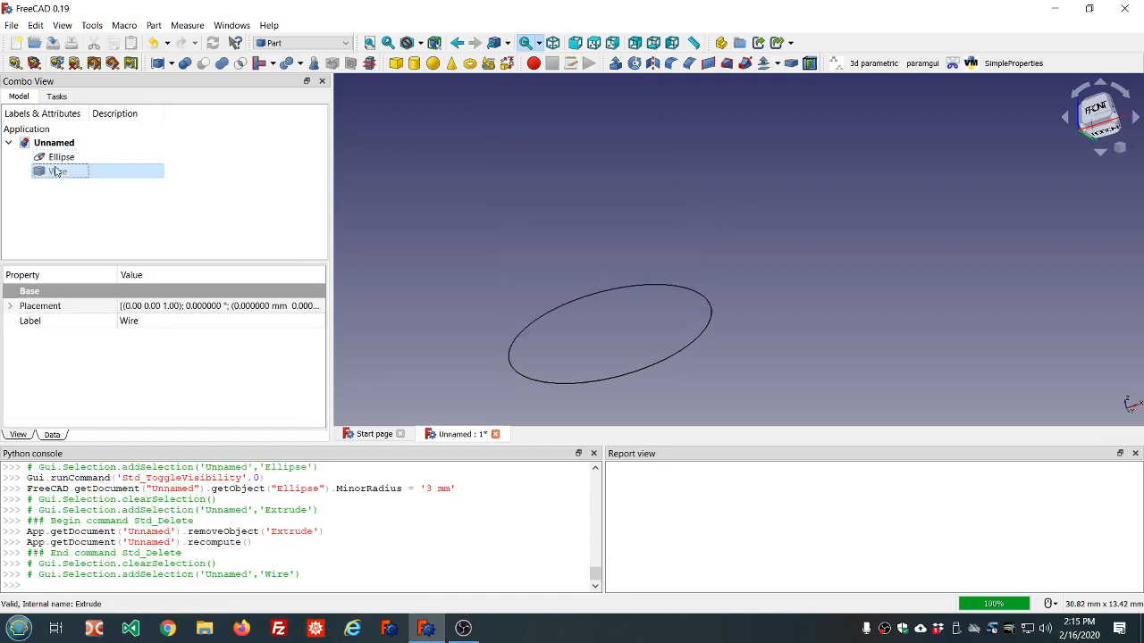
pyautogui.press('Delete')
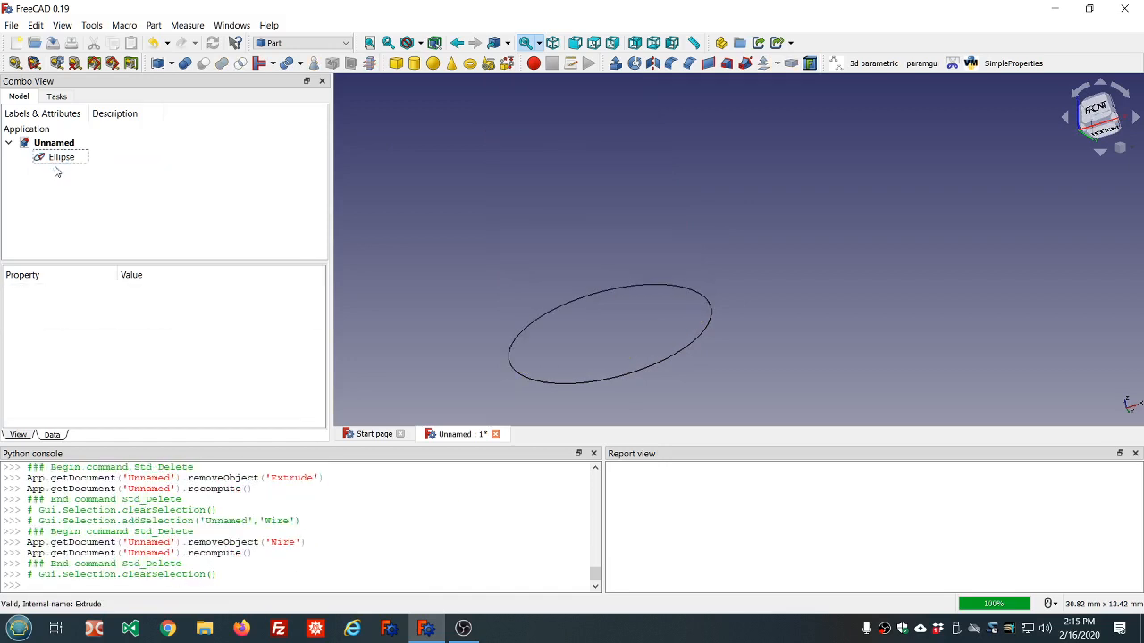
# Add a default cube solid to the document alongside the ellipse.
pyautogui.click(63, 159)
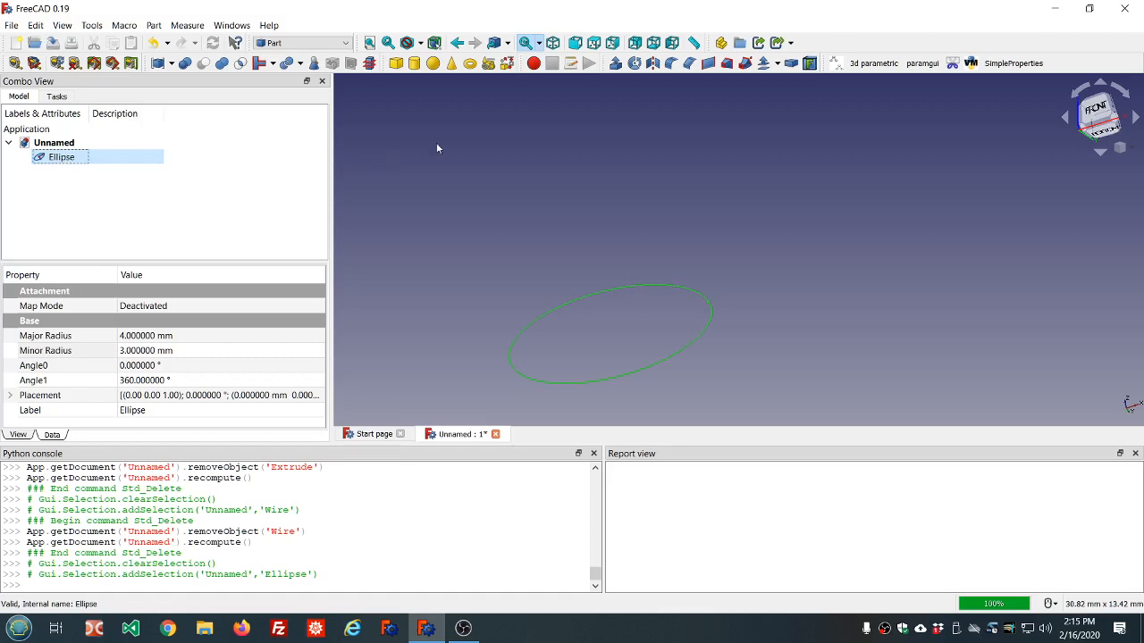
pyautogui.click(396, 63)
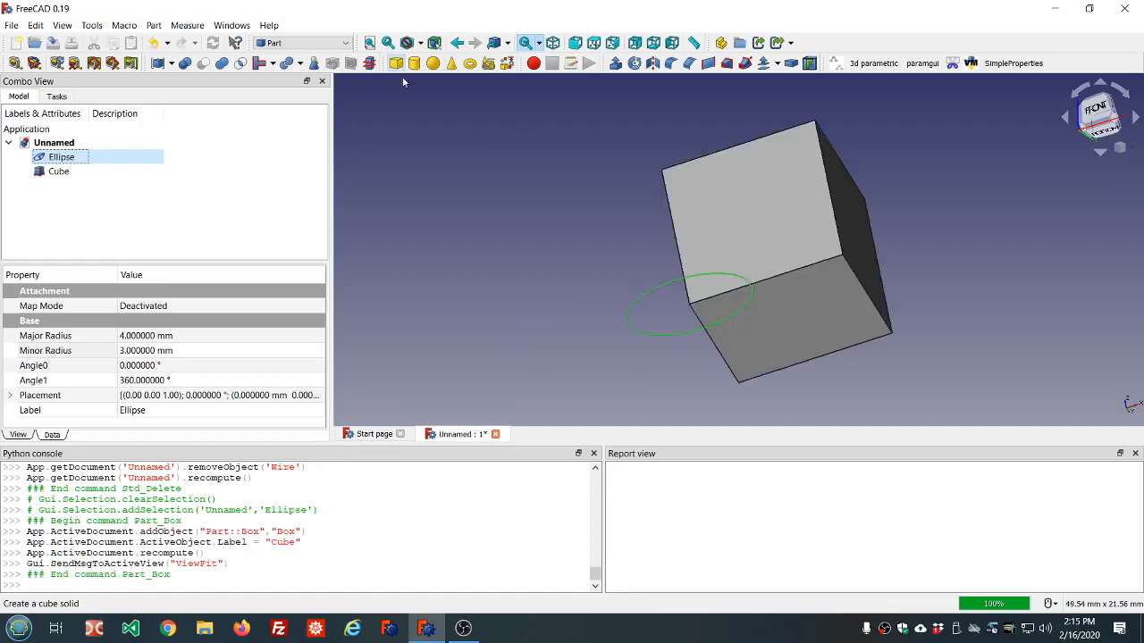
# Extrude the ellipse along one of the cube's vertical edges.
pyautogui.moveTo(1028, 226); pyautogui.dragTo(916, 253, button='middle')
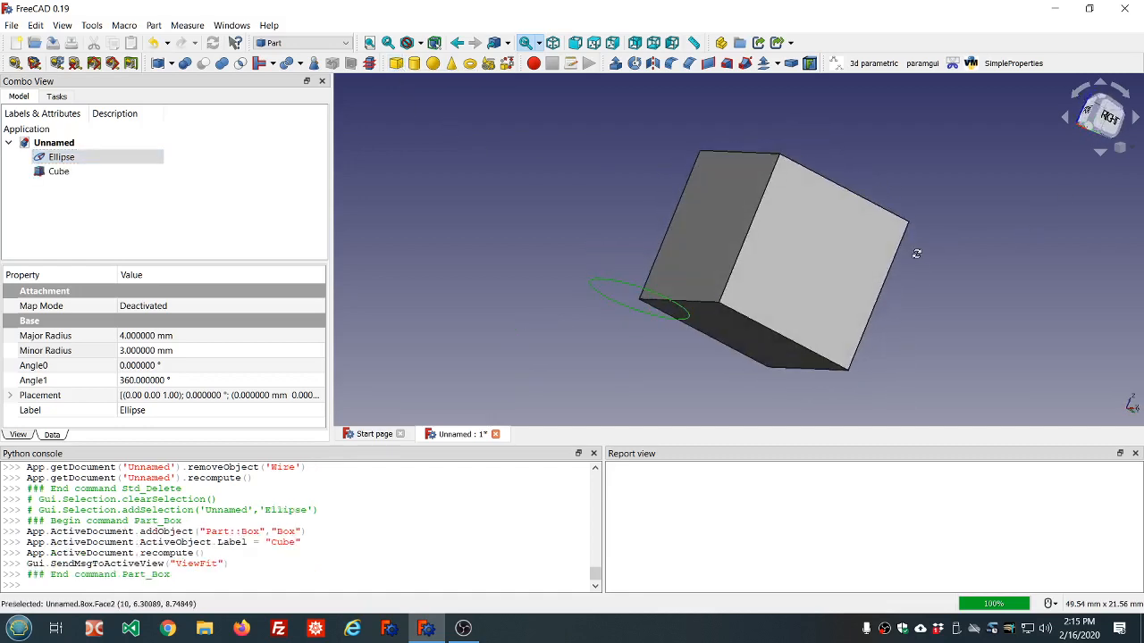
pyautogui.click(71, 157)
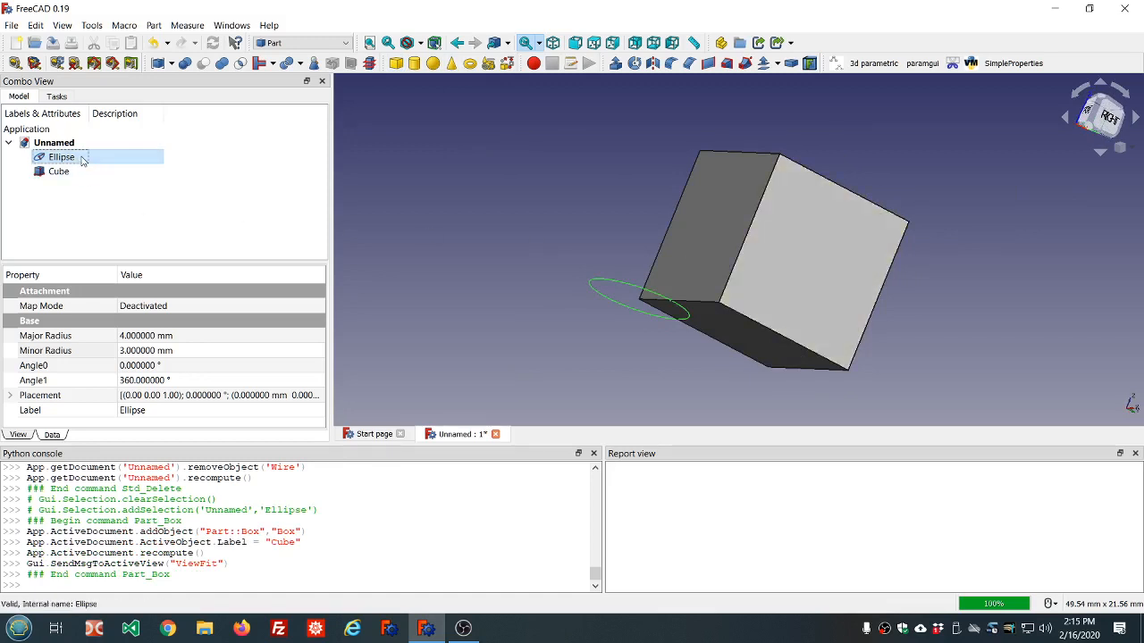
pyautogui.click(616, 64)
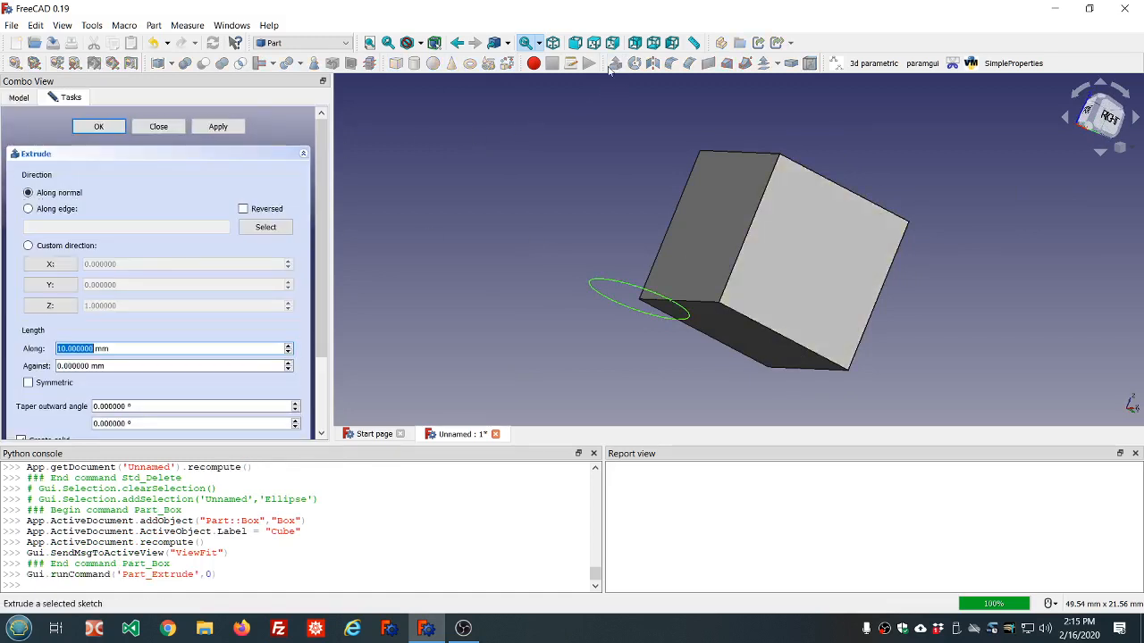
pyautogui.click(27, 209)
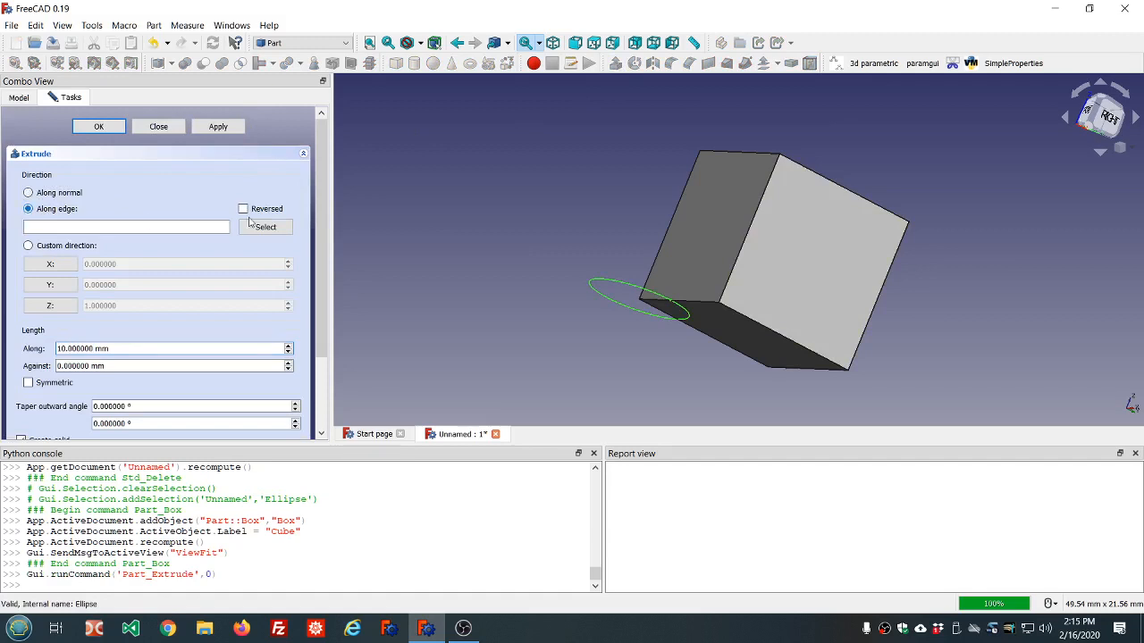
pyautogui.click(266, 228)
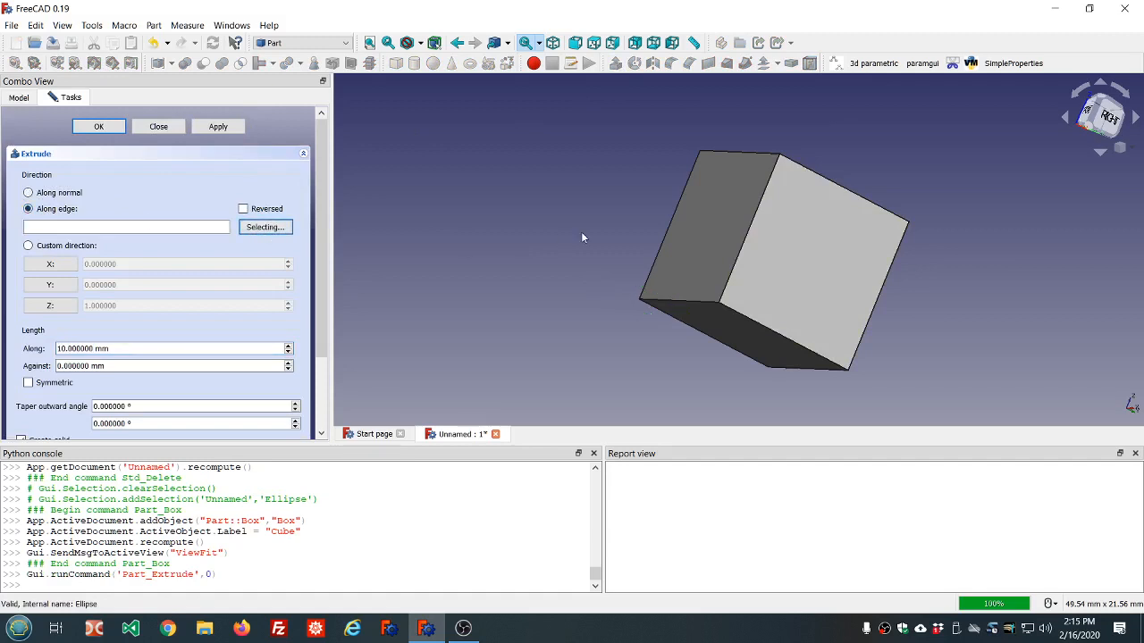
pyautogui.click(878, 307)
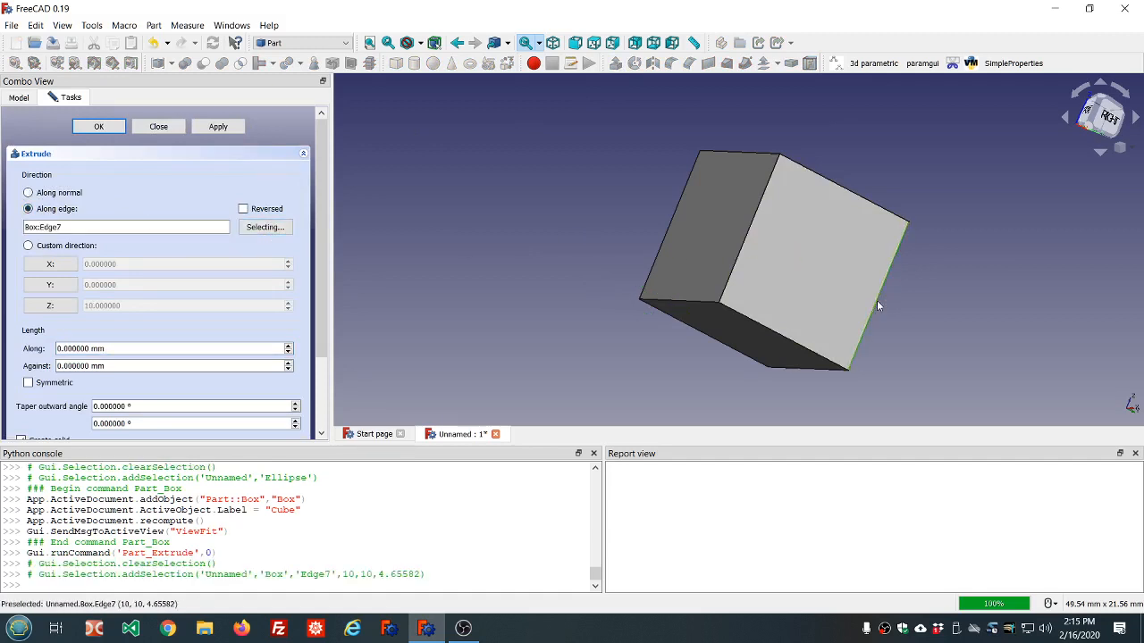
pyautogui.click(218, 127)
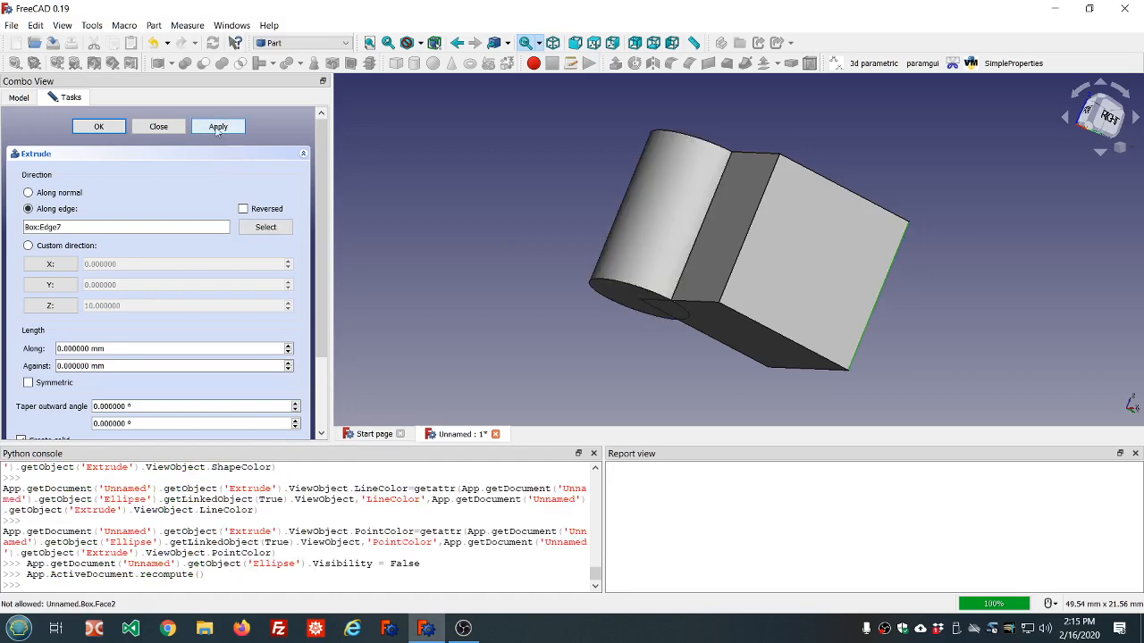
# Compare the extruded ellipse with the cube's vertical edge, and undo the extrusion.
pyautogui.moveTo(574, 235); pyautogui.dragTo(569, 294, button='middle')
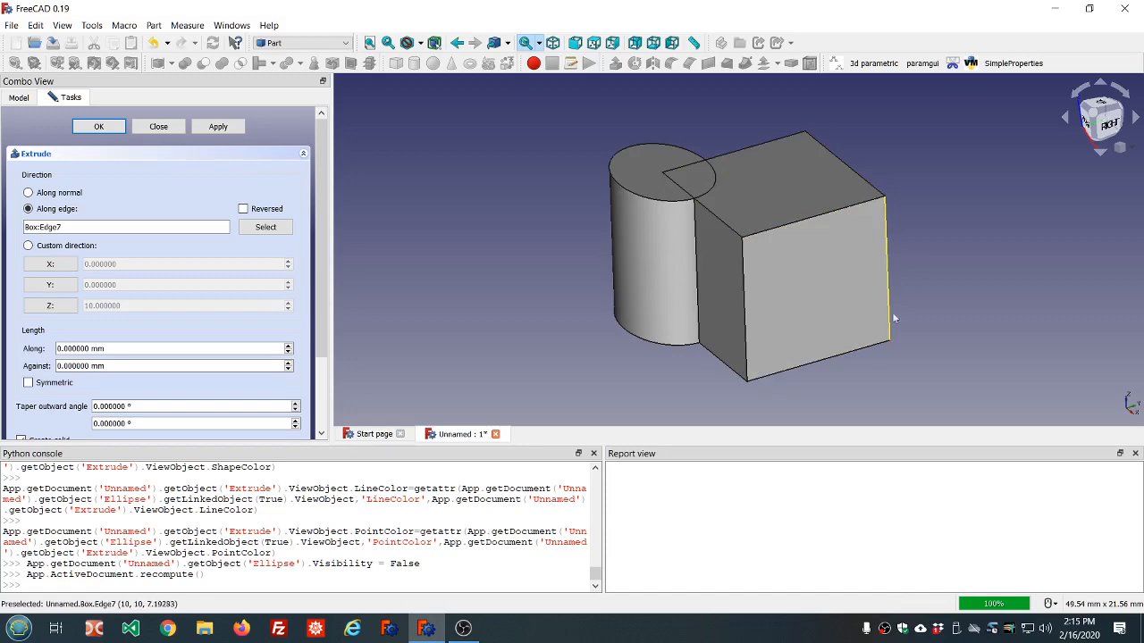
pyautogui.moveTo(852, 396); pyautogui.dragTo(788, 352, button='middle')
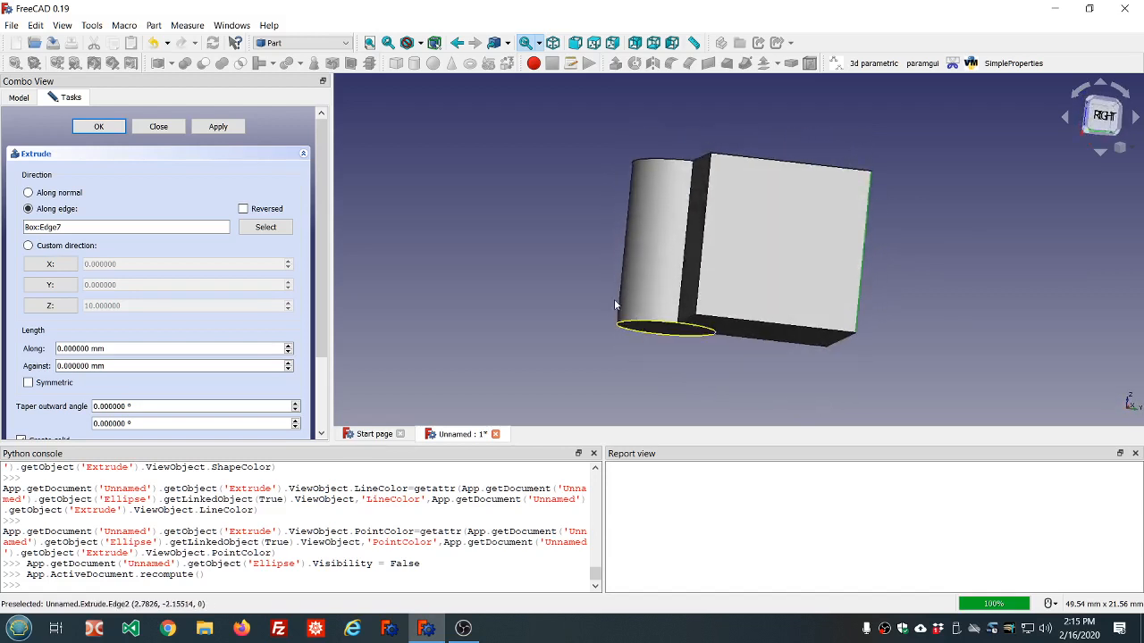
pyautogui.click(153, 43)
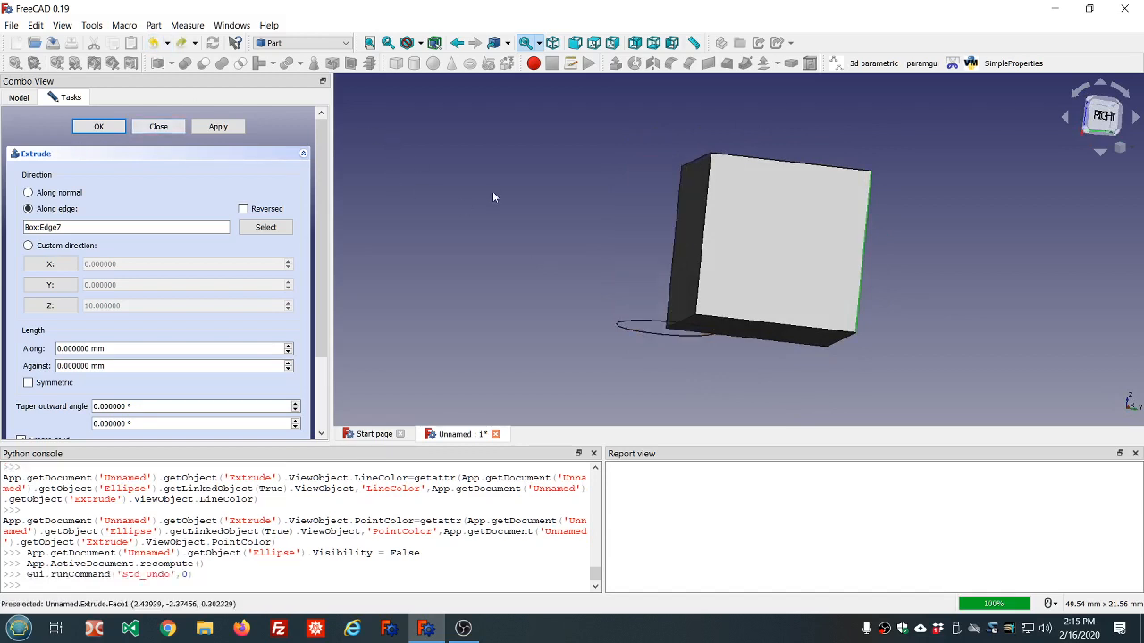
# Extrude the ellipse along the cube's upper front edge.
pyautogui.moveTo(494, 194); pyautogui.dragTo(639, 217, button='middle')
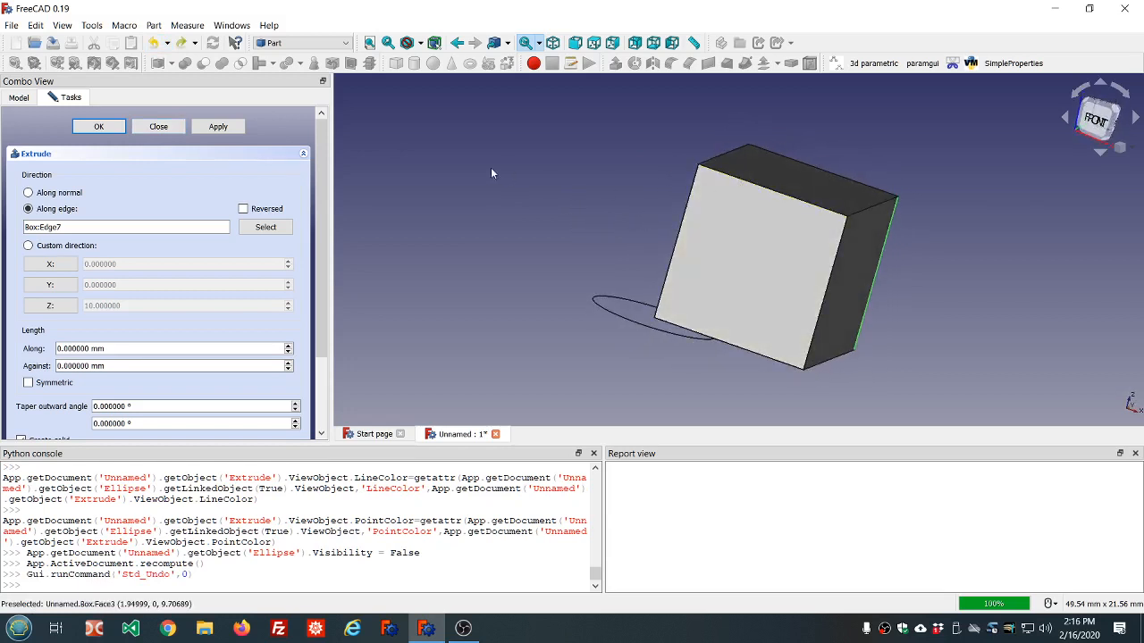
pyautogui.click(265, 227)
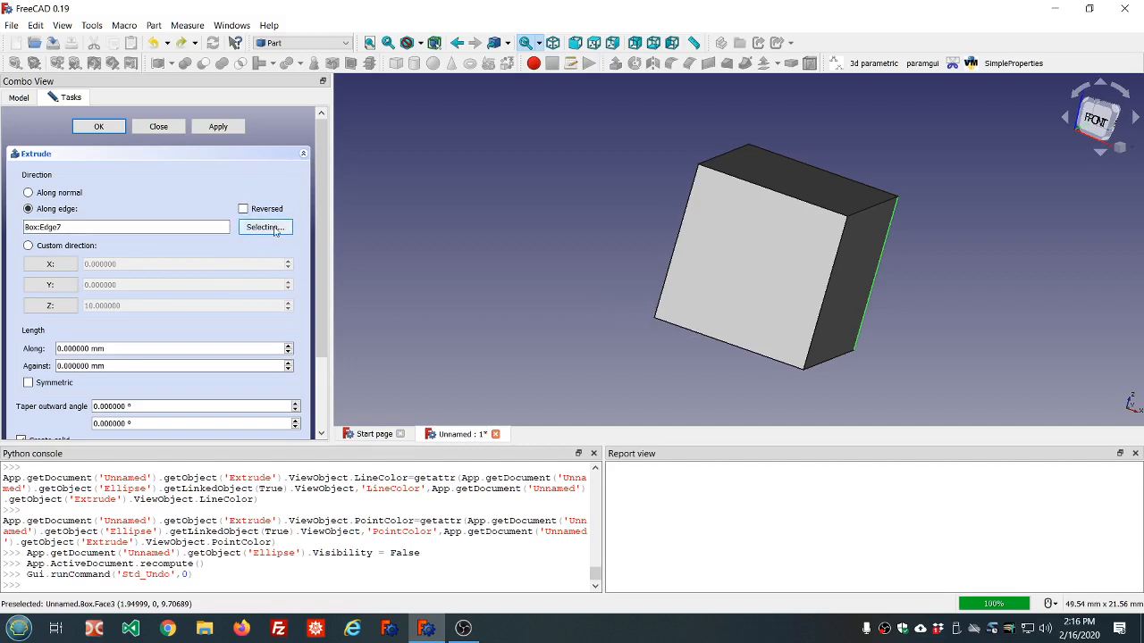
pyautogui.click(757, 187)
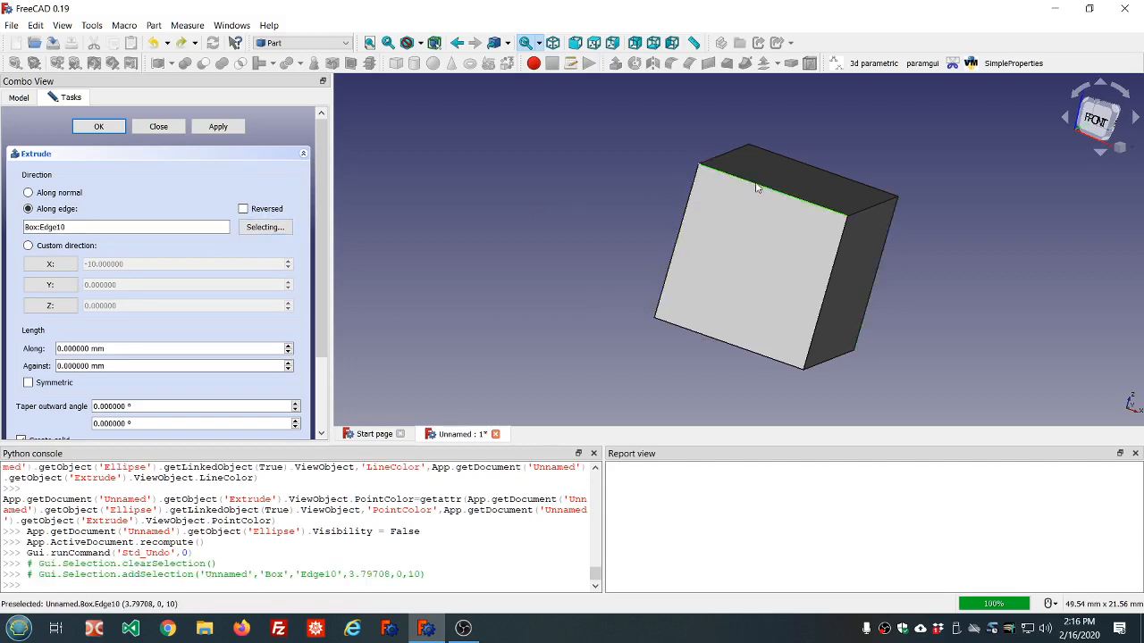
pyautogui.click(216, 127)
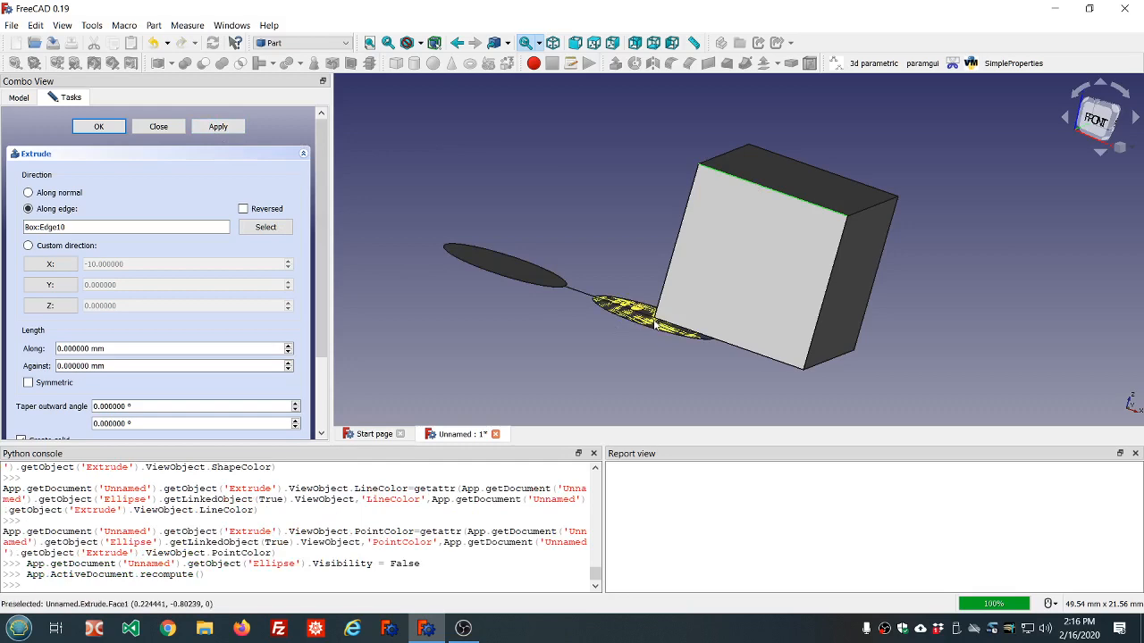
# Examine the sideways extrusion from below and from the front, and undo it.
pyautogui.moveTo(655, 320); pyautogui.dragTo(628, 244, button='middle')
pyautogui.press('5')
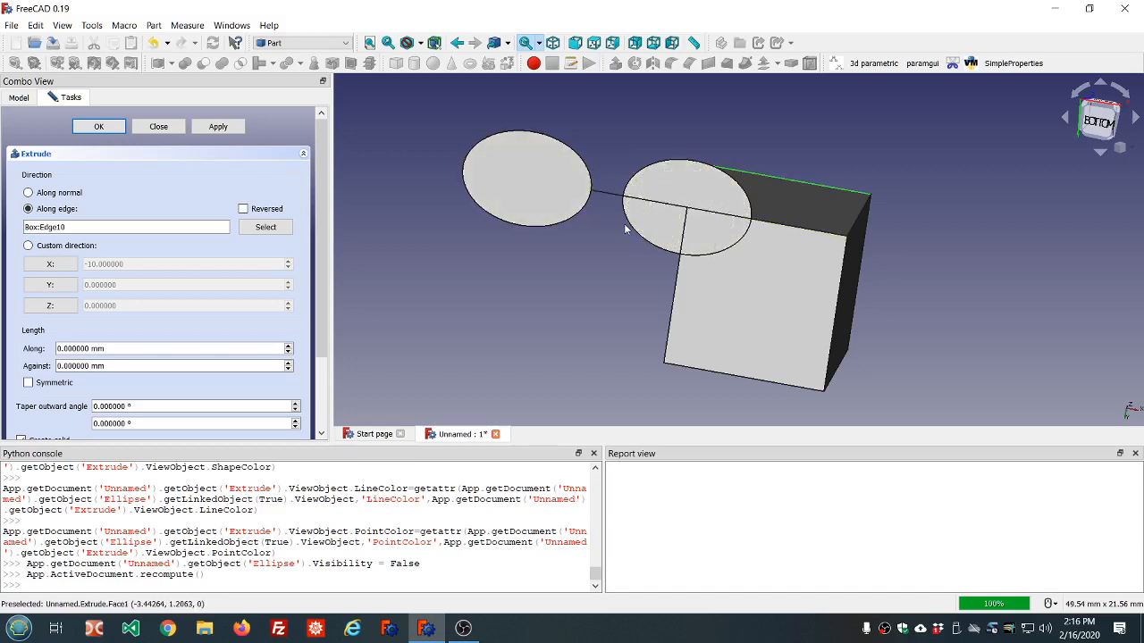
pyautogui.moveTo(671, 140); pyautogui.dragTo(655, 205, button='middle')
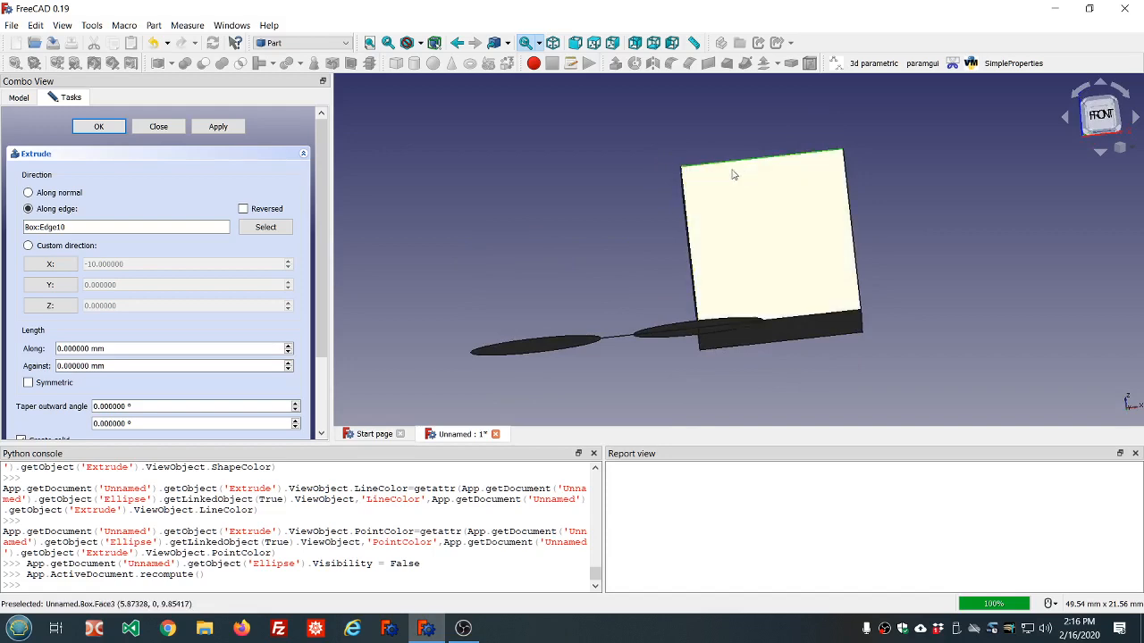
pyautogui.moveTo(624, 274); pyautogui.dragTo(632, 191, button='middle')
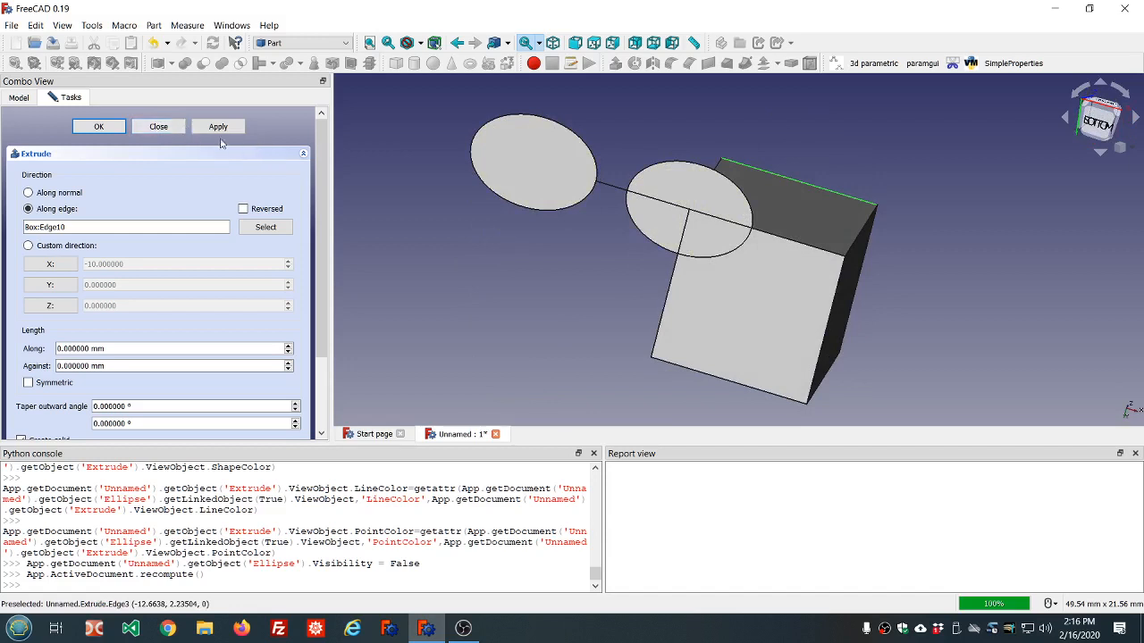
pyautogui.click(153, 43)
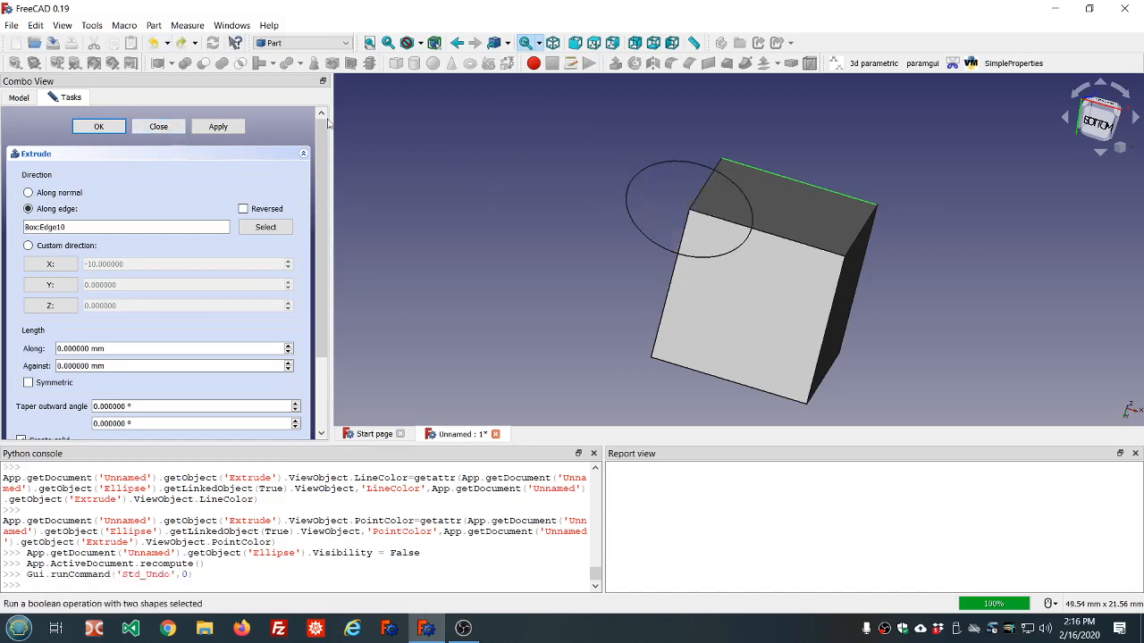
# Close the extrusion settings and transform the cube, rotating it 15° about its Y axis and 15° about its X axis.
pyautogui.moveTo(610, 202); pyautogui.dragTo(592, 268, button='middle')
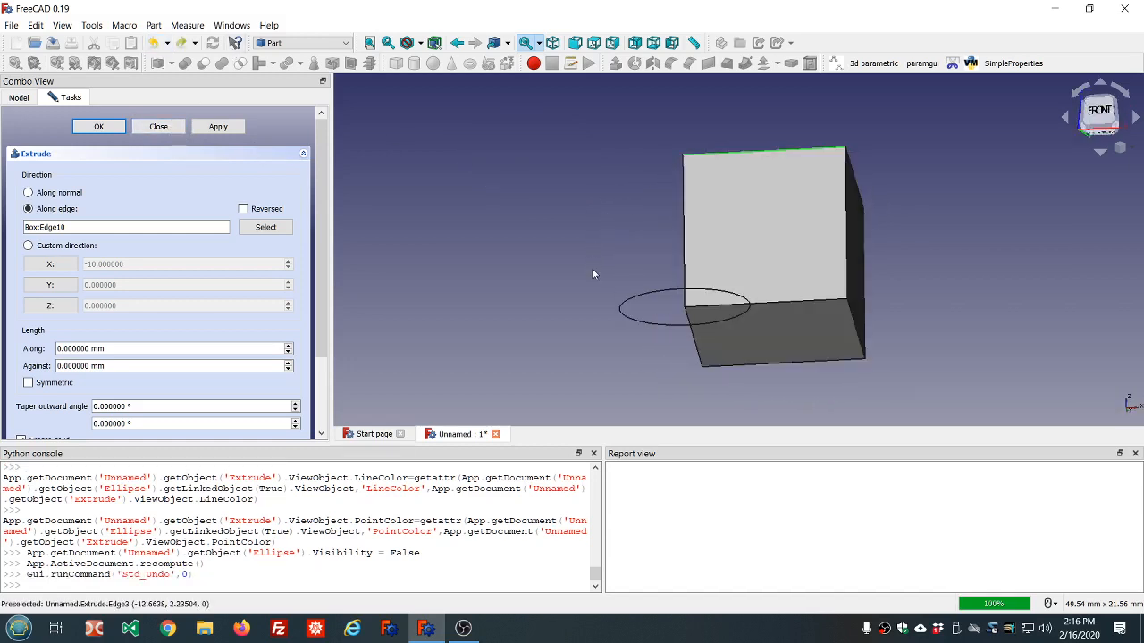
pyautogui.click(588, 214)
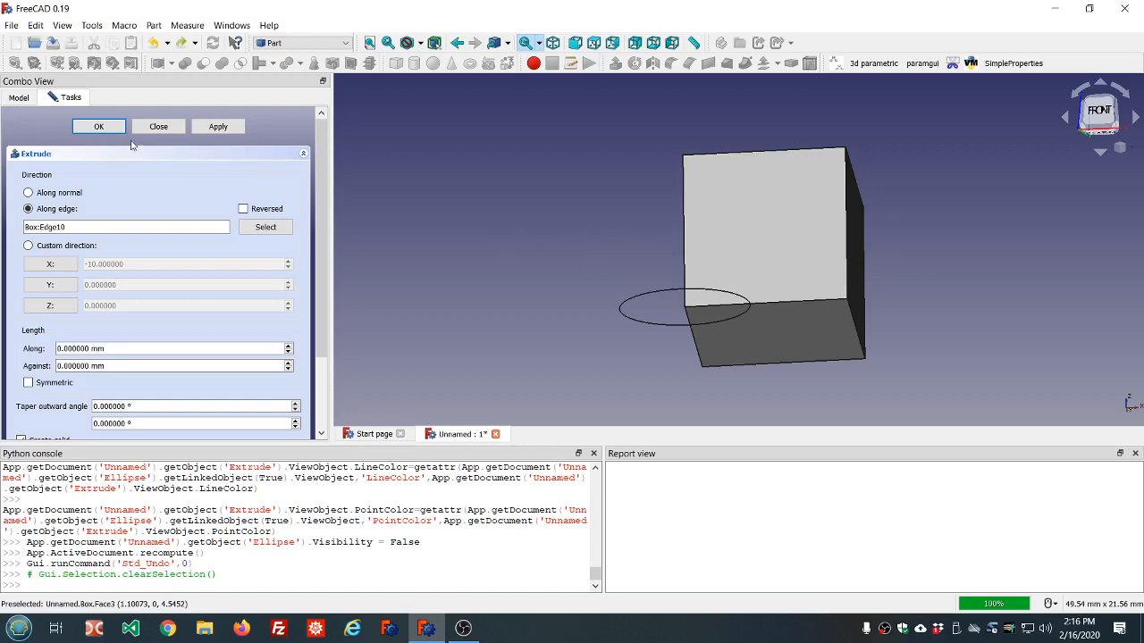
pyautogui.click(158, 126)
pyautogui.click(58, 172)
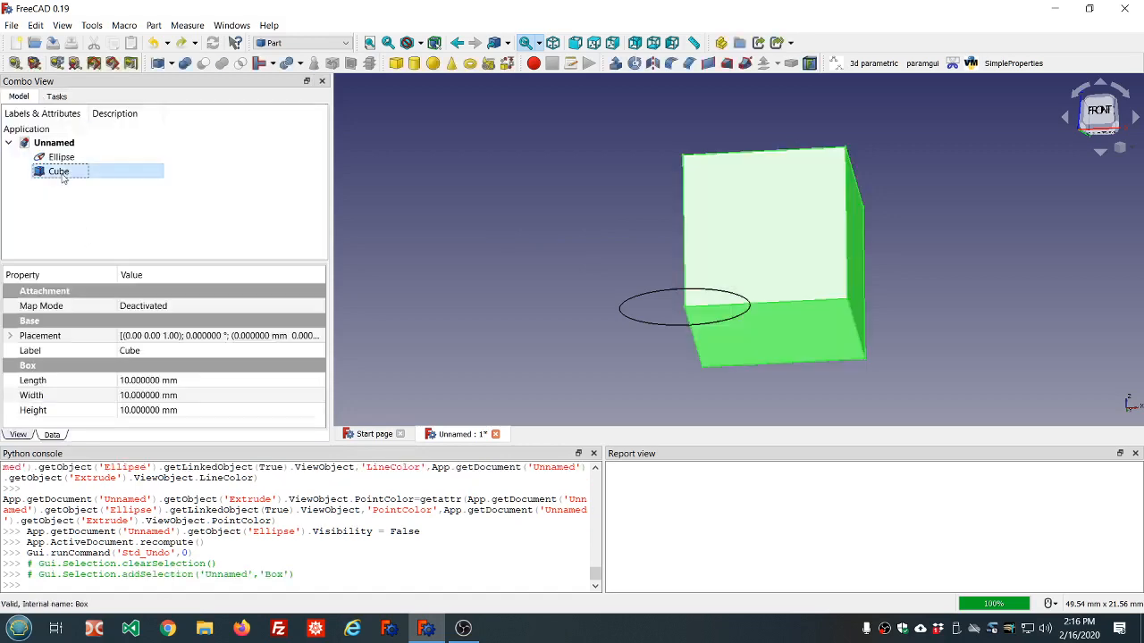
pyautogui.rightClick(60, 172)
pyautogui.click(100, 181)
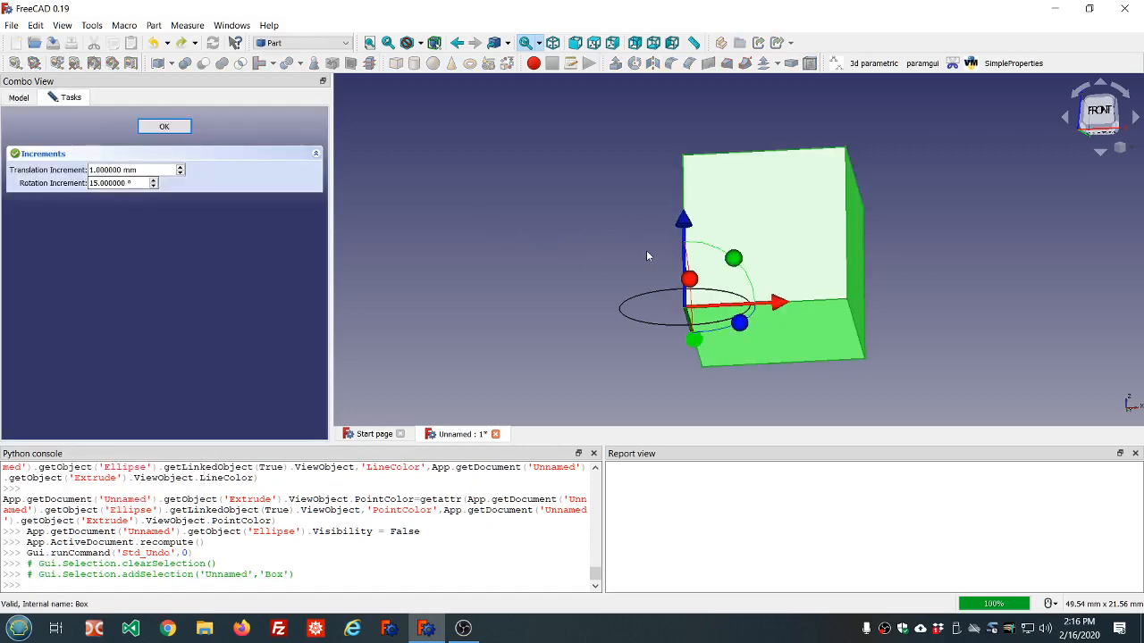
pyautogui.moveTo(732, 258); pyautogui.dragTo(765, 272)
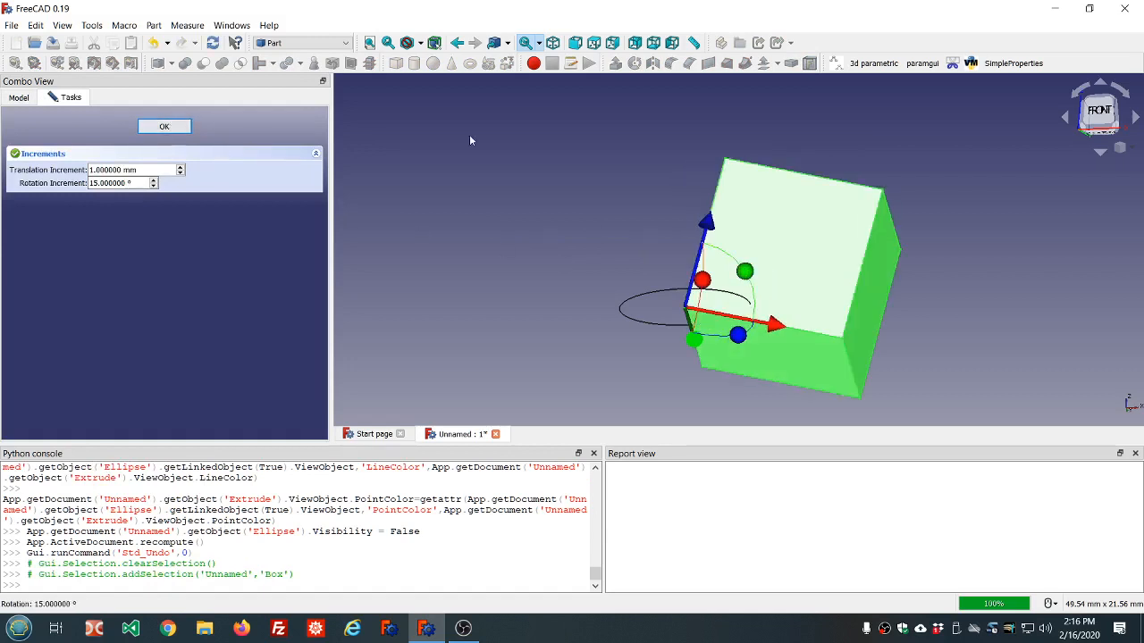
pyautogui.moveTo(703, 285); pyautogui.dragTo(704, 279)
pyautogui.click(575, 206)
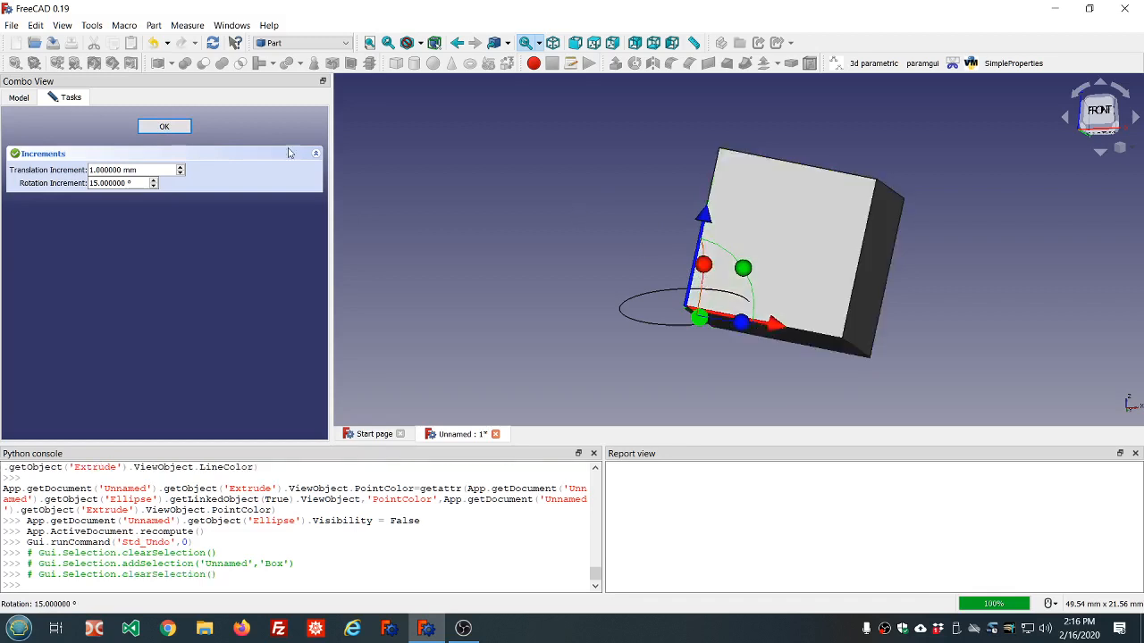
pyautogui.click(165, 126)
# Extrude the ellipse along one of the tilted cube's long slanted side edges.
pyautogui.moveTo(537, 209); pyautogui.dragTo(608, 216, button='middle')
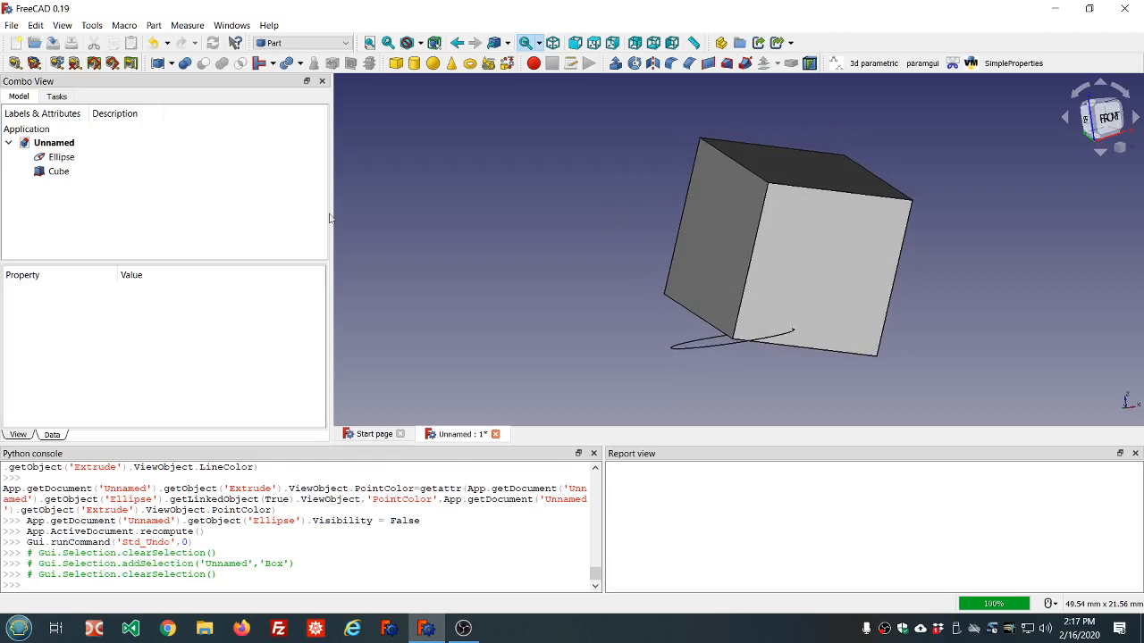
pyautogui.click(59, 157)
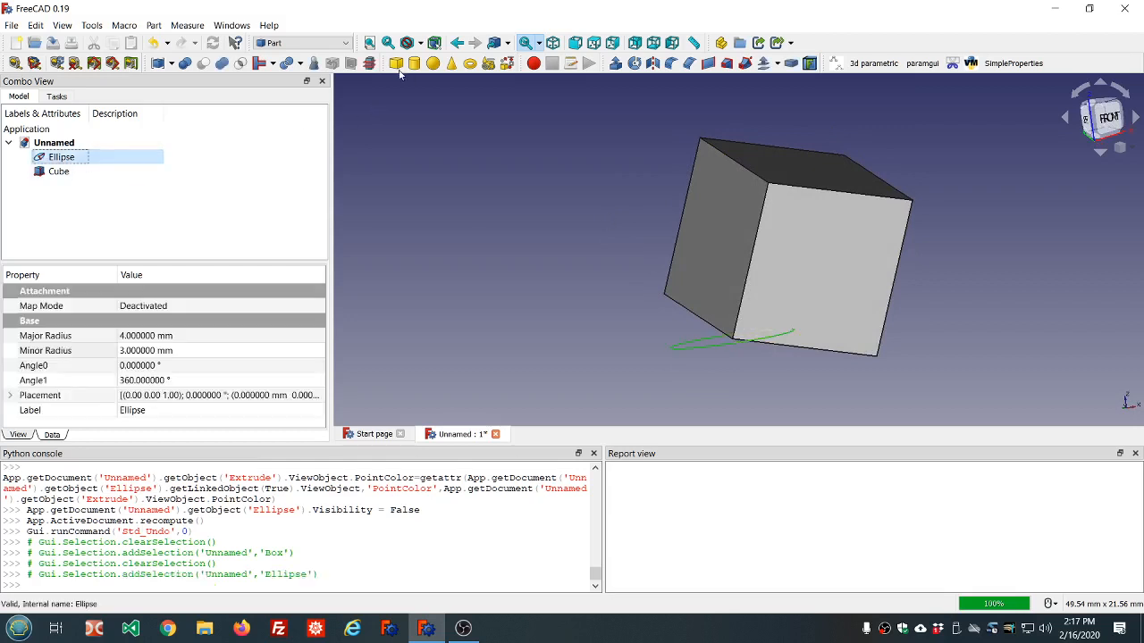
pyautogui.click(615, 67)
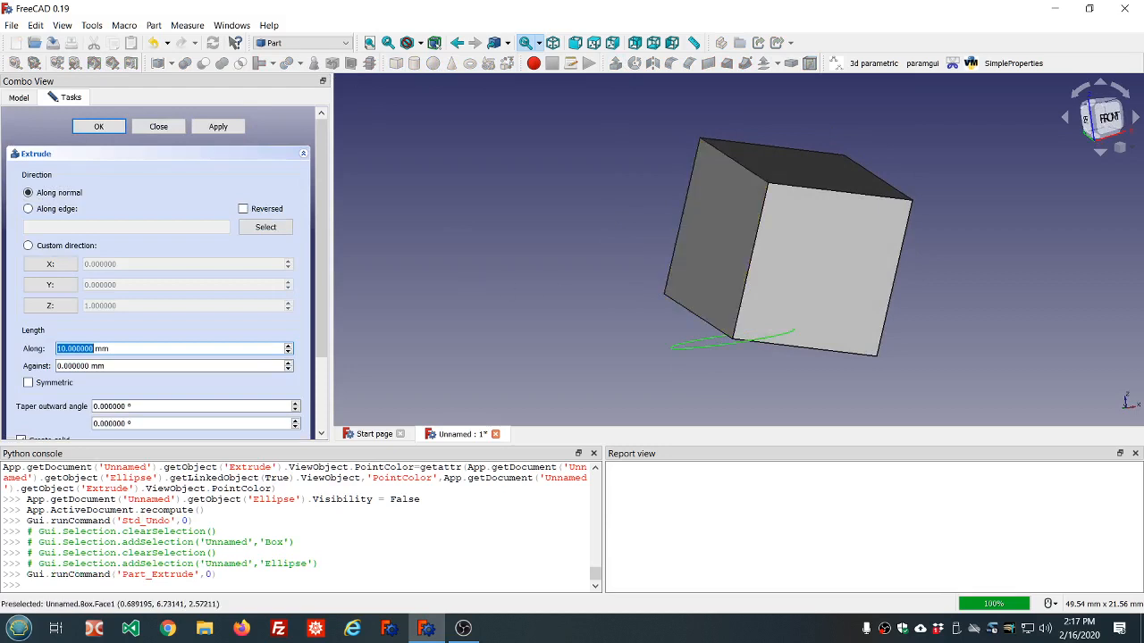
pyautogui.click(55, 211)
pyautogui.click(212, 228)
pyautogui.click(265, 227)
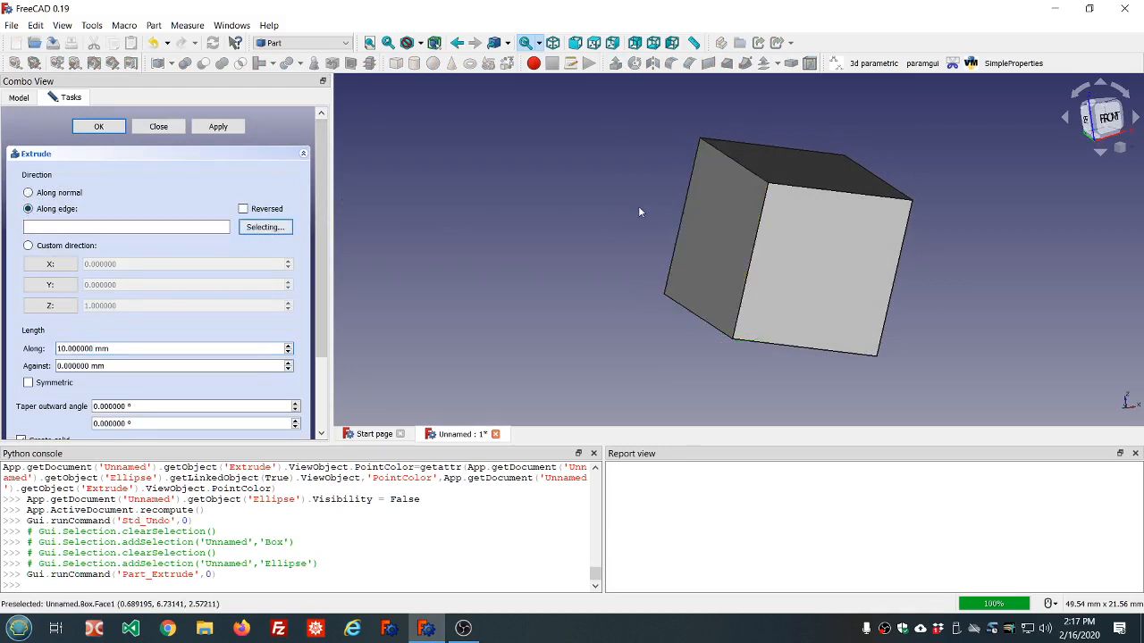
pyautogui.click(683, 226)
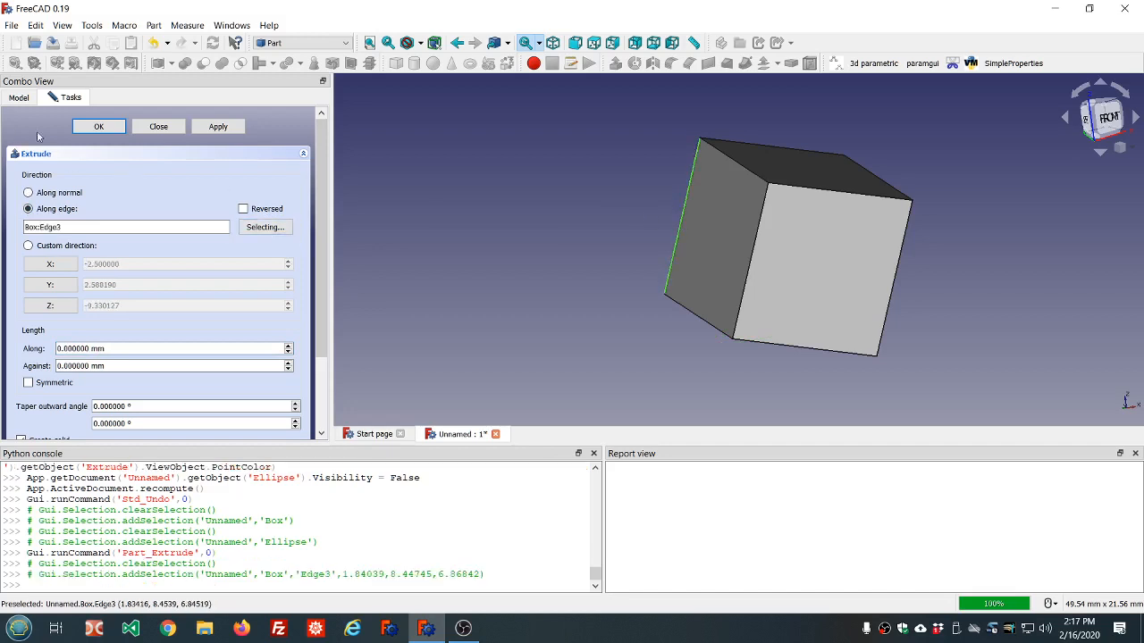
pyautogui.click(232, 127)
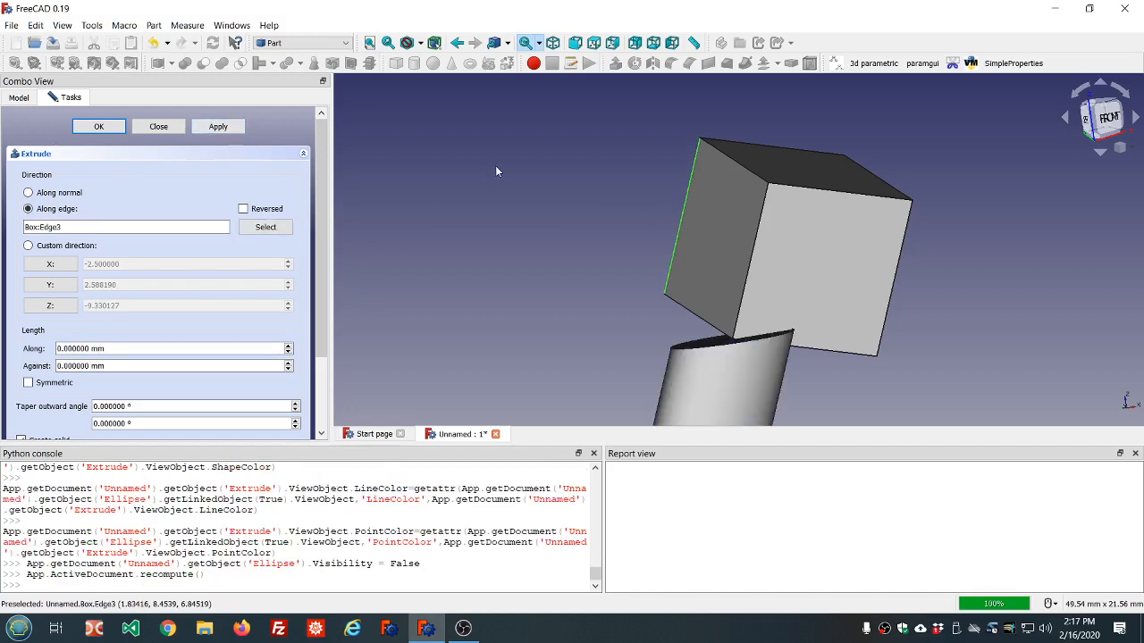
# Compare the slanted extrusion with the tilted cube in the front view, and undo the extrusion.
pyautogui.scroll(-3, 494, 165)
pyautogui.moveTo(636, 301); pyautogui.dragTo(568, 311, button='middle')
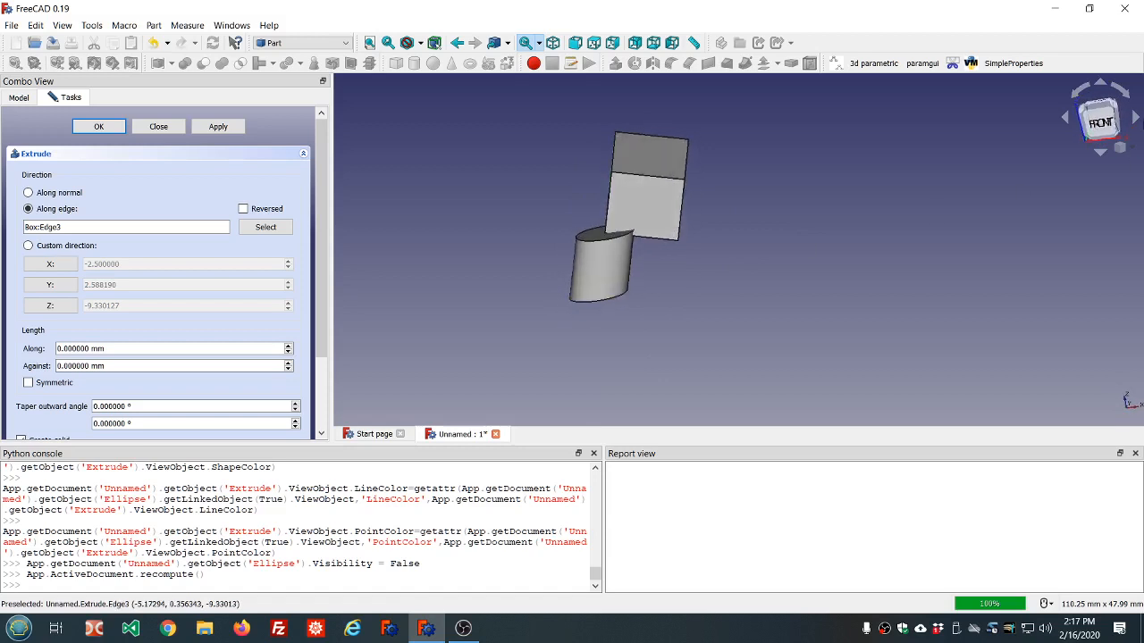
pyautogui.click(1098, 124)
pyautogui.scroll(4, 711, 278)
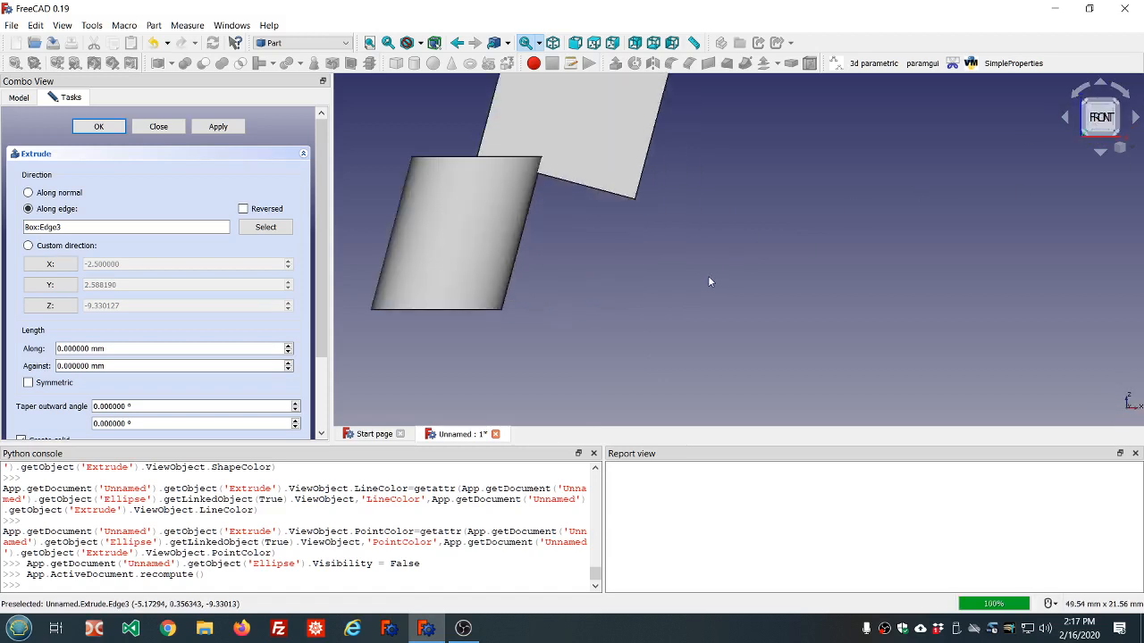
pyautogui.scroll(-2, 636, 250)
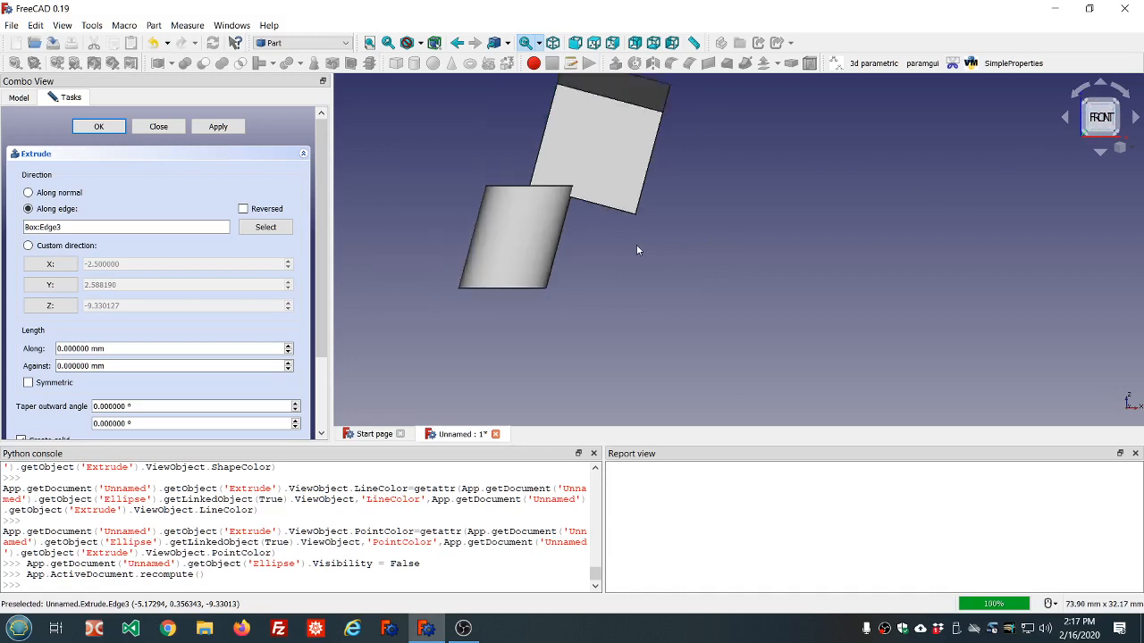
pyautogui.click(153, 42)
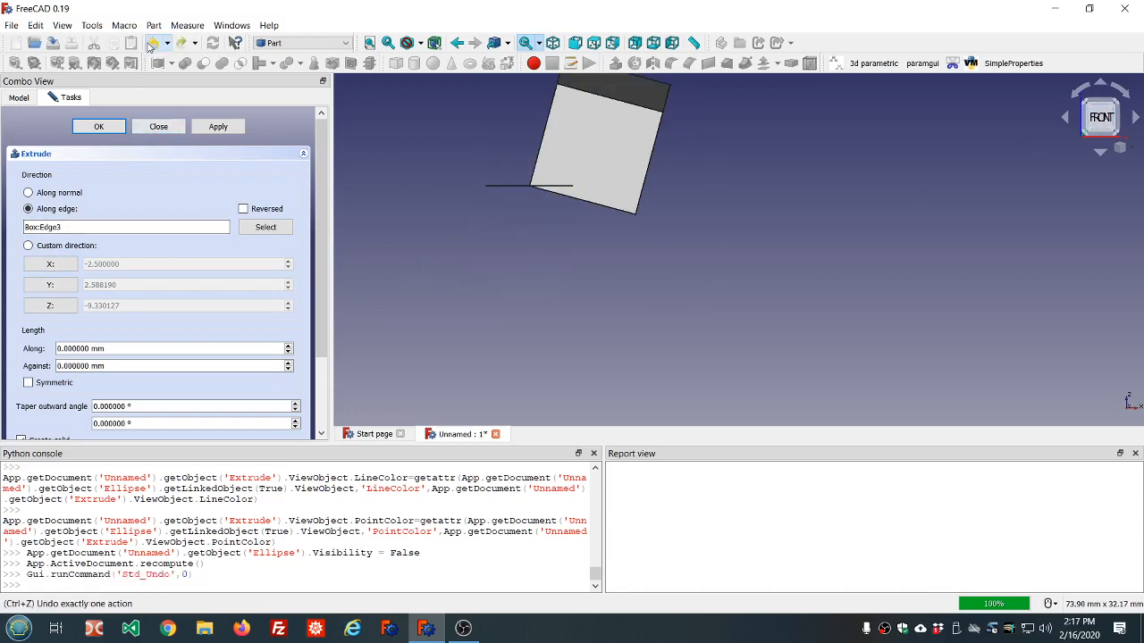
# Switch the extrusion to a custom direction and compare that direction with the tilted cube's slanted side edge from several angles.
pyautogui.click(27, 246)
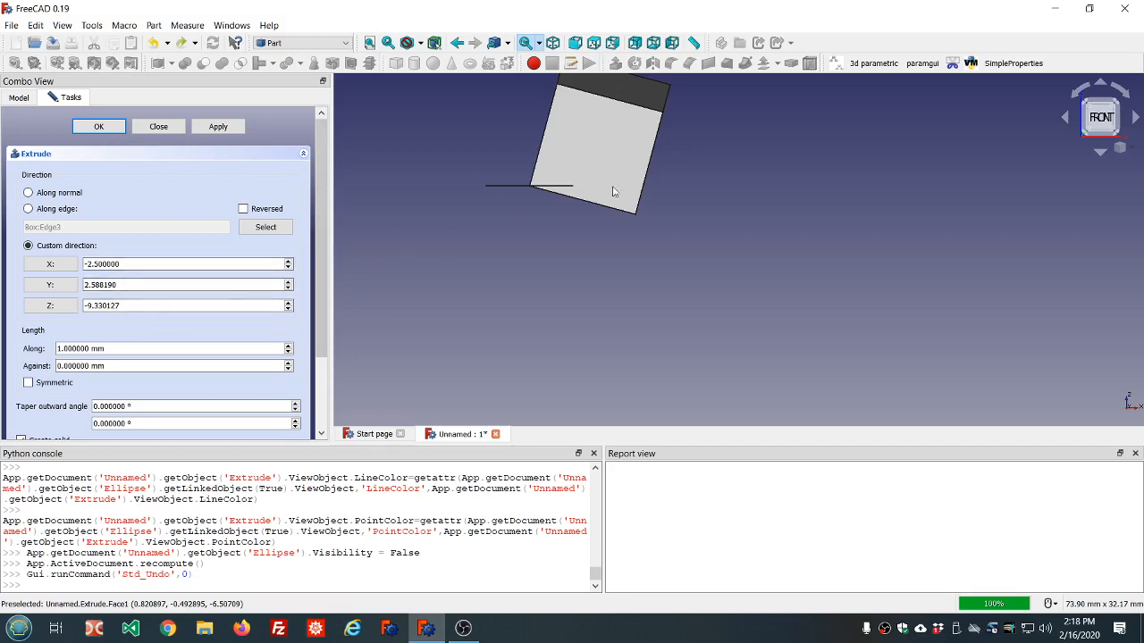
pyautogui.scroll(-3, 637, 174)
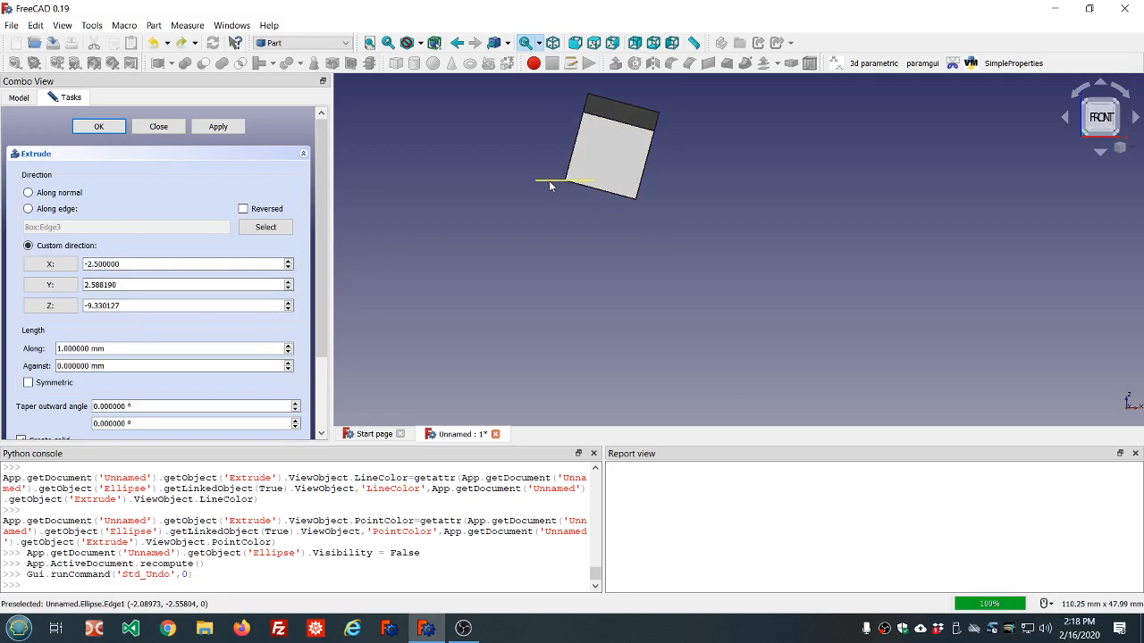
pyautogui.moveTo(565, 191); pyautogui.dragTo(580, 241, button='middle')
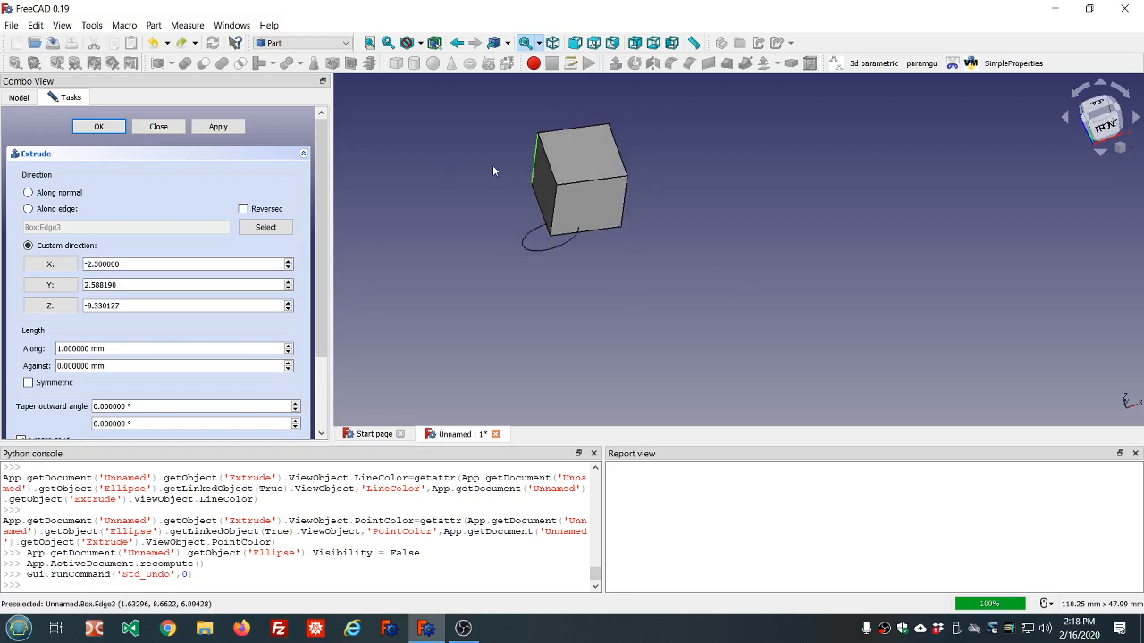
pyautogui.moveTo(509, 190); pyautogui.dragTo(527, 203, button='middle')
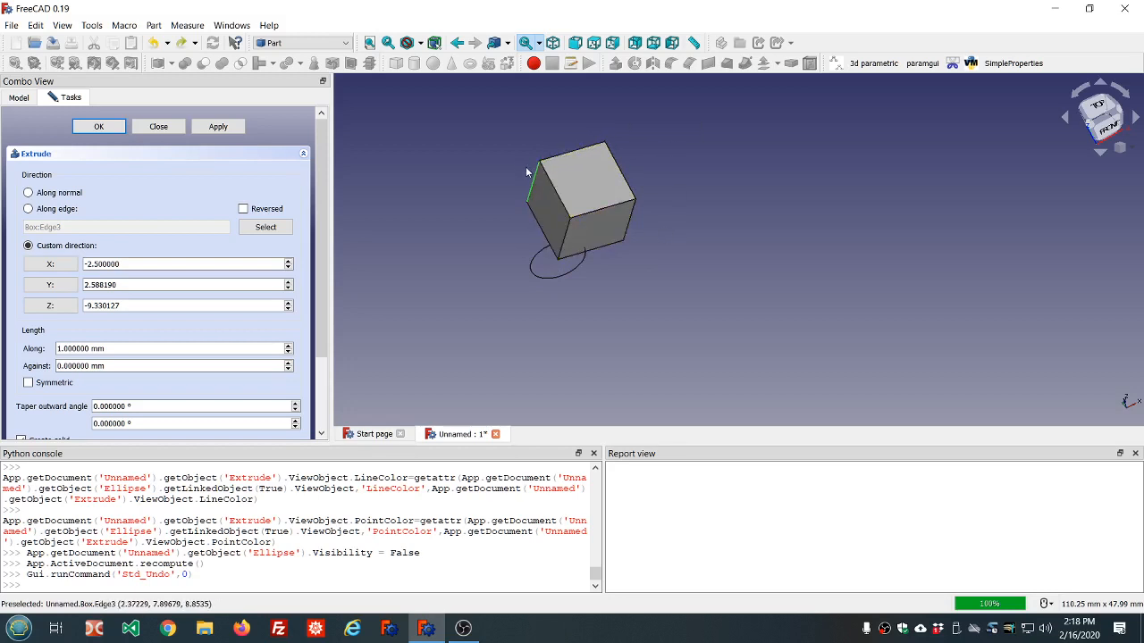
pyautogui.moveTo(647, 228); pyautogui.dragTo(600, 188, button='middle')
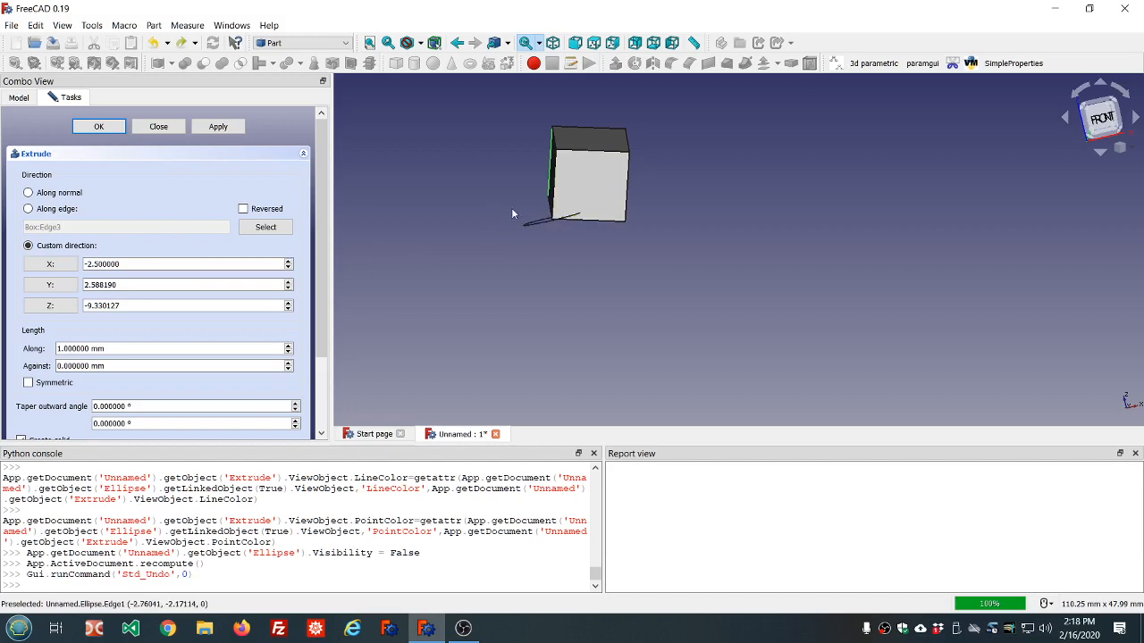
pyautogui.moveTo(512, 214); pyautogui.dragTo(567, 234, button='middle')
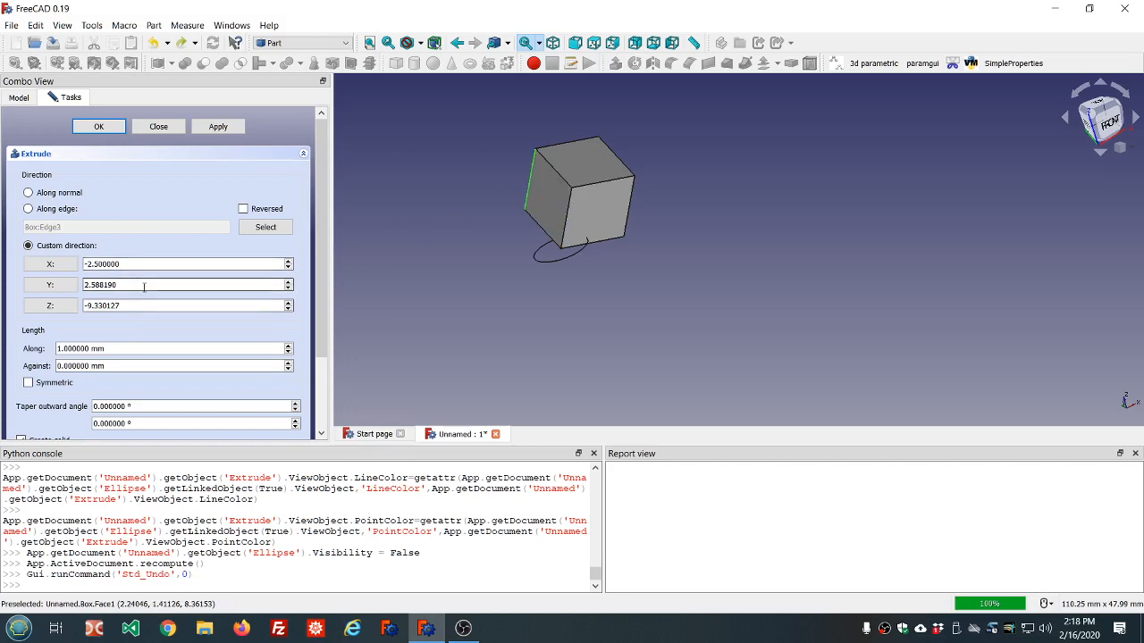
# Set the extrusion's length against the direction to 2 mm, and close the extrusion settings without applying them.
pyautogui.scroll(-2, 174, 297)
pyautogui.scroll(2, 174, 298)
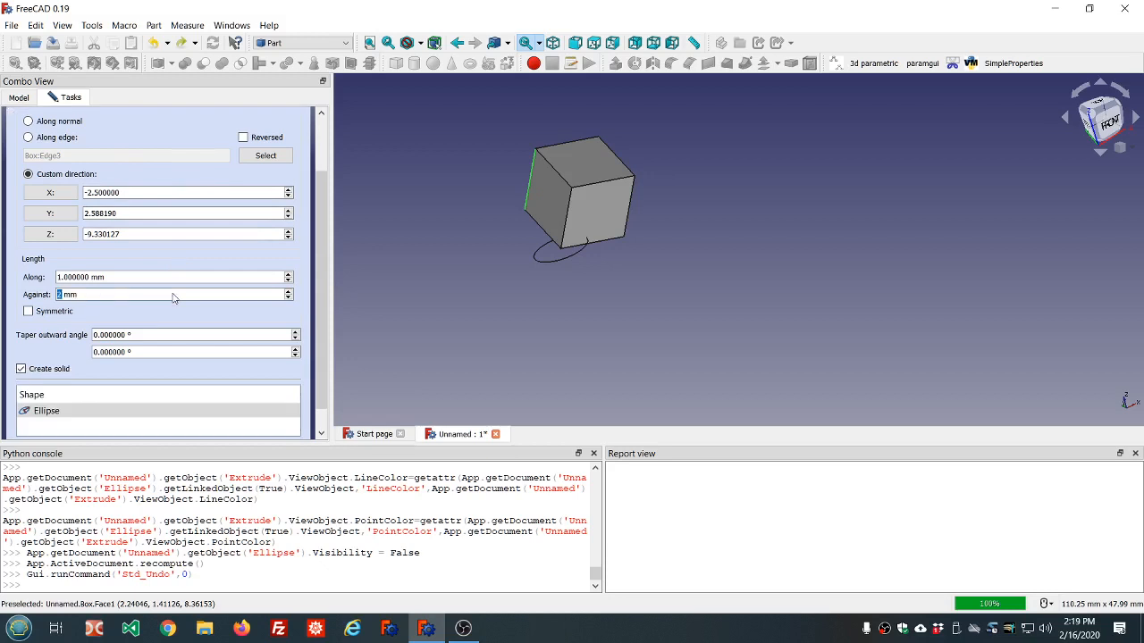
pyautogui.moveTo(323, 187); pyautogui.dragTo(319, 125)
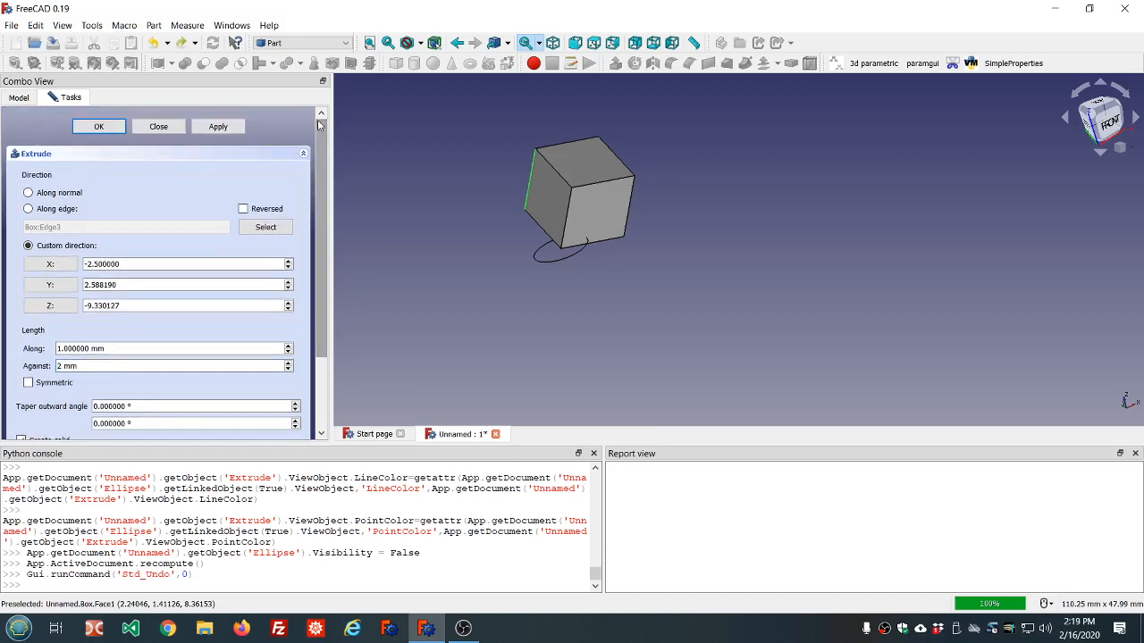
pyautogui.click(158, 127)
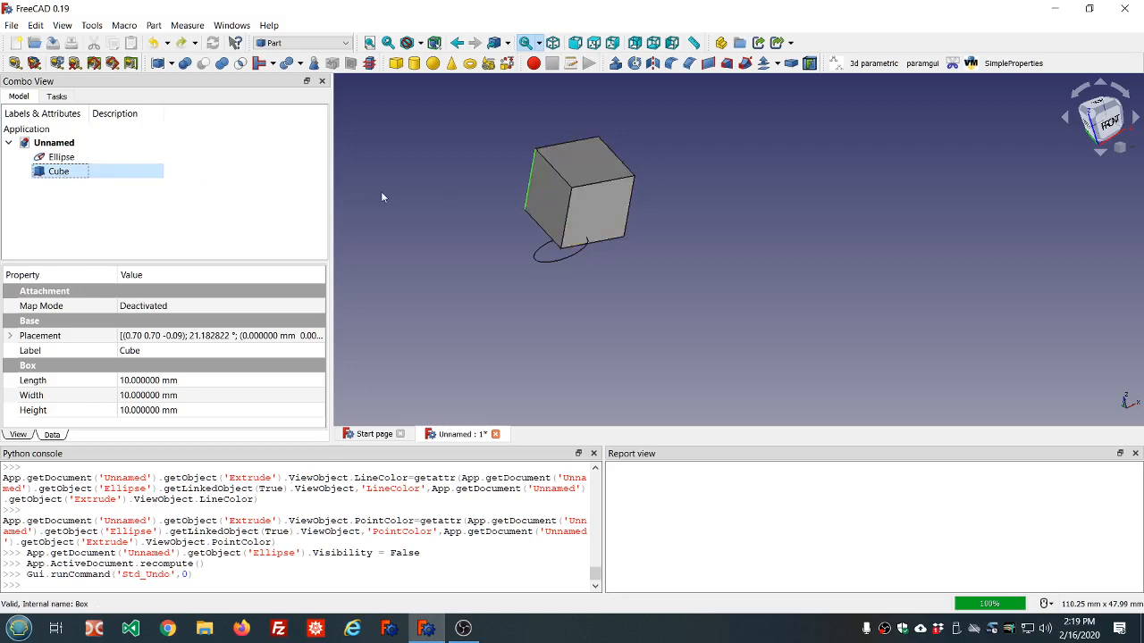
# Revolve the ellipse 360° as a solid, using the tilted cube's lower front edge as the axis reference.
pyautogui.click(61, 159)
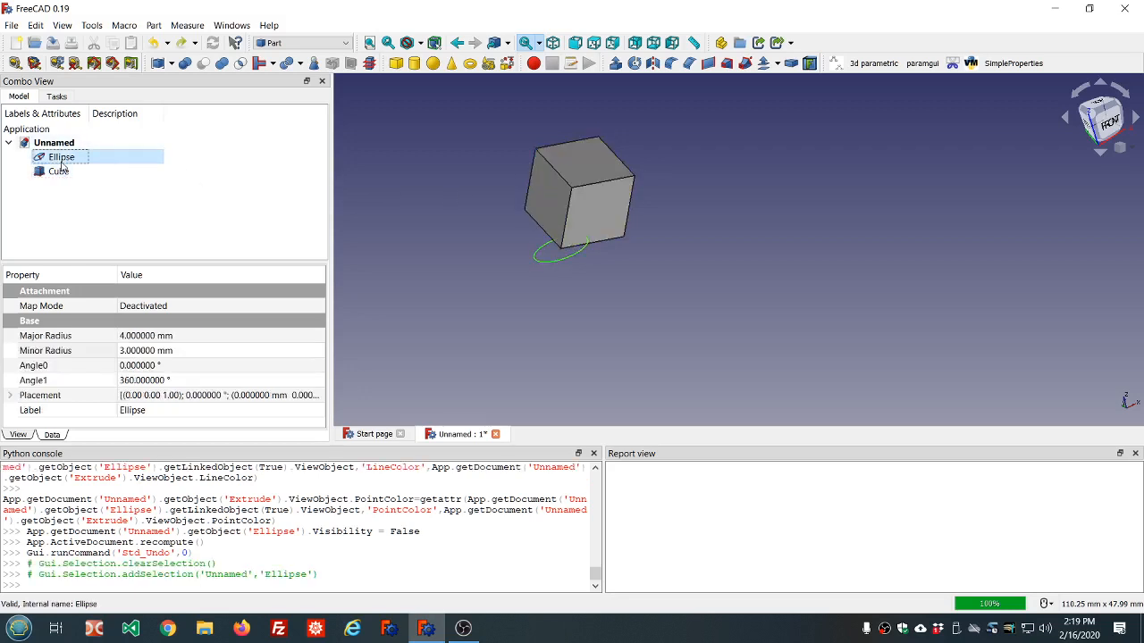
pyautogui.moveTo(611, 278); pyautogui.dragTo(552, 253, button='middle')
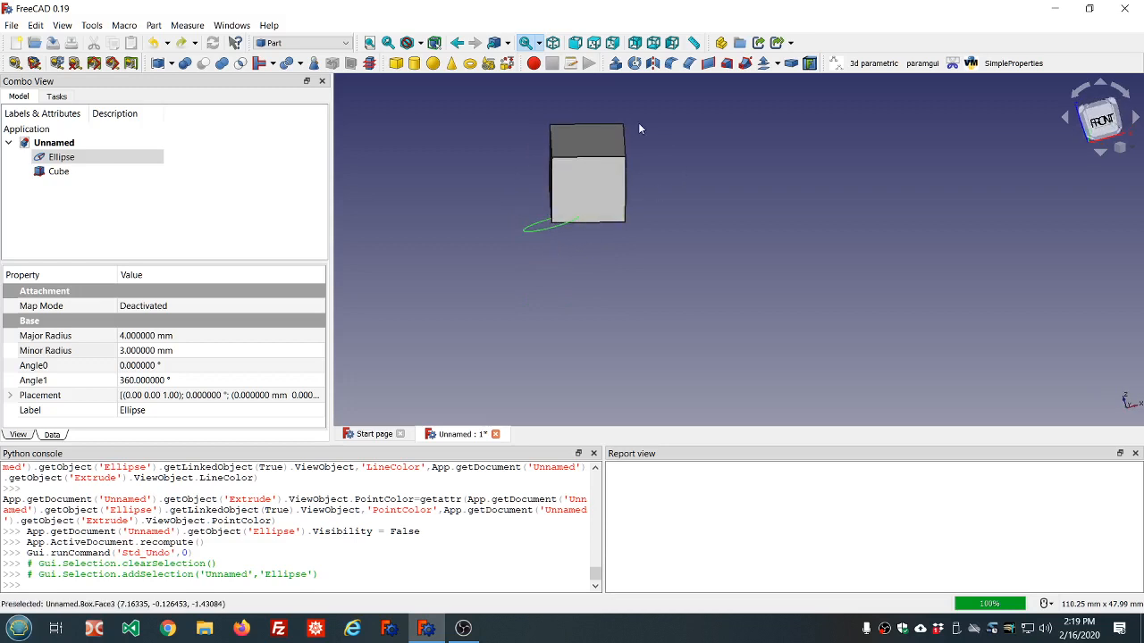
pyautogui.click(79, 158)
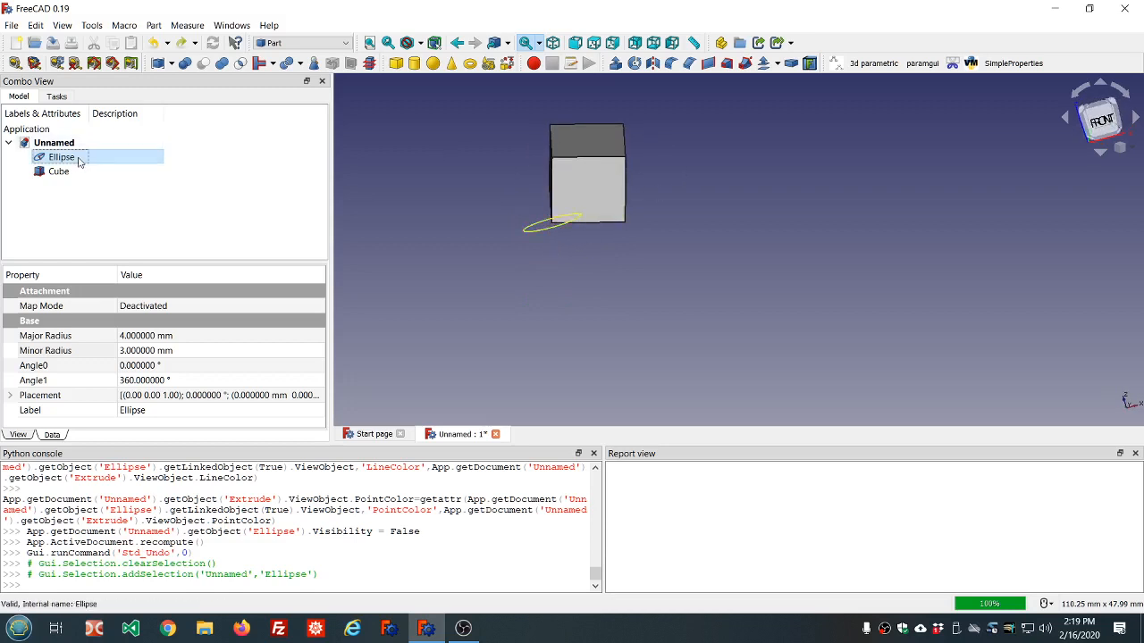
pyautogui.click(634, 63)
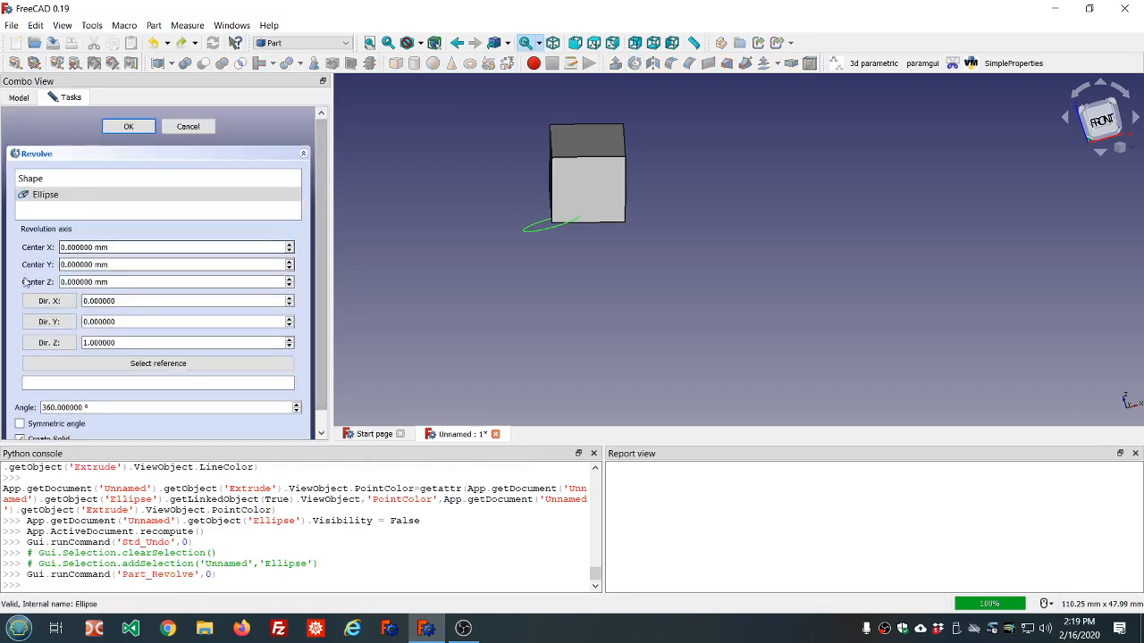
pyautogui.click(104, 365)
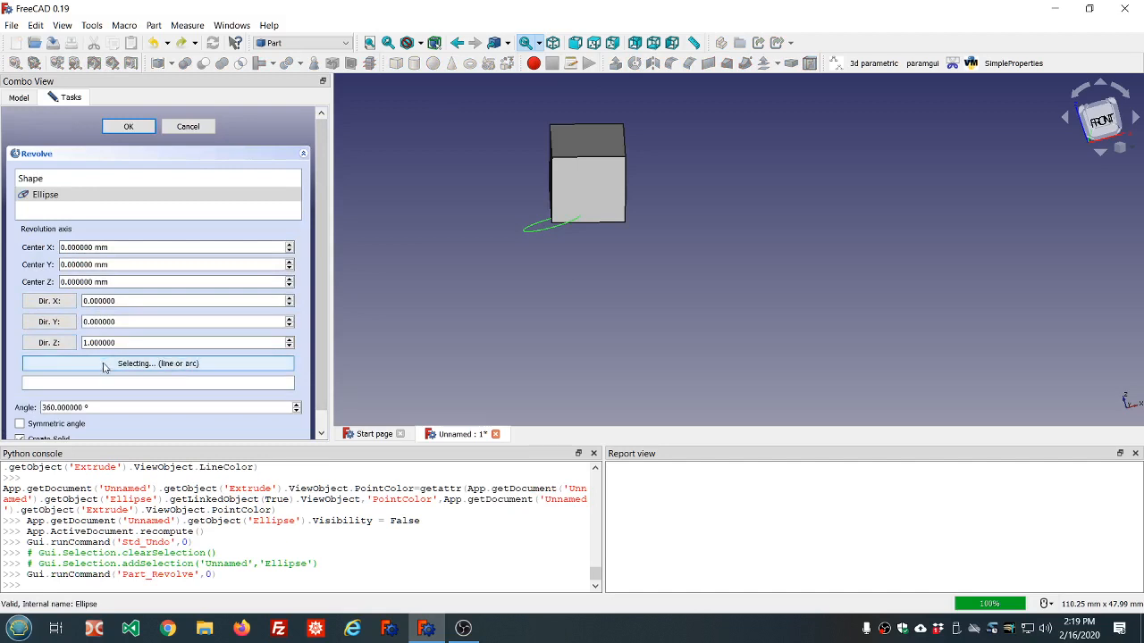
pyautogui.moveTo(645, 293); pyautogui.dragTo(649, 184, button='middle')
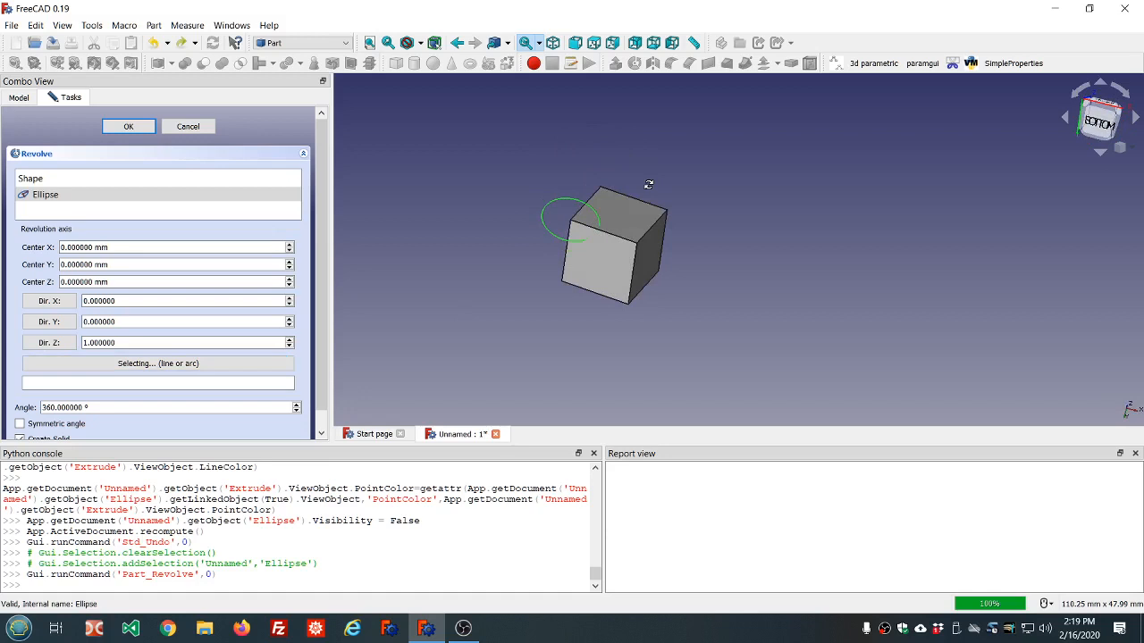
pyautogui.click(626, 241)
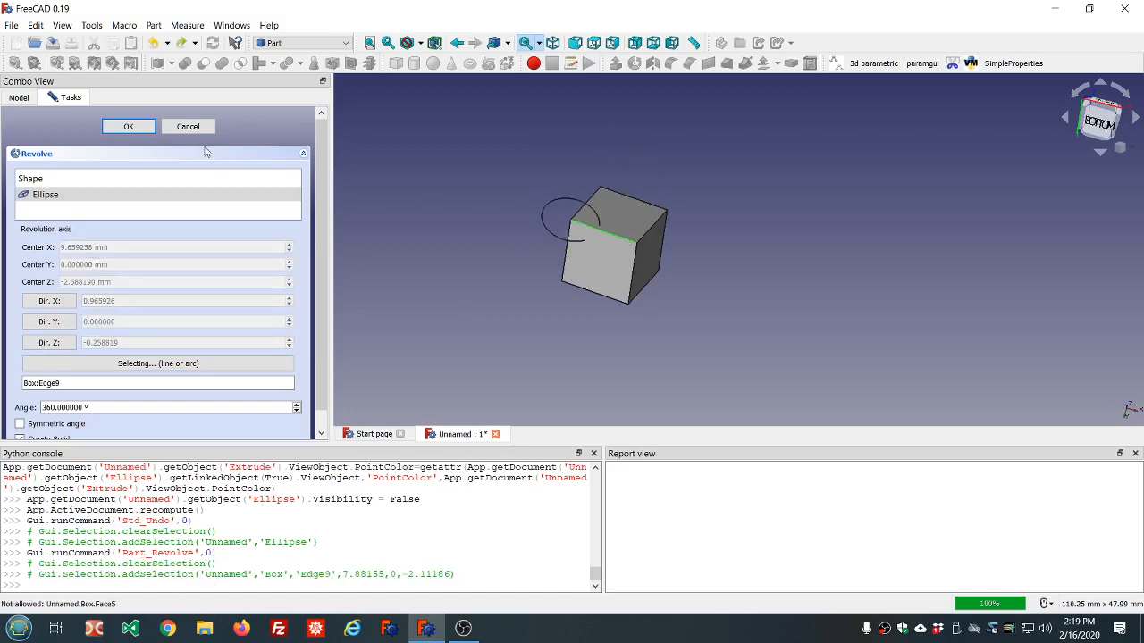
pyautogui.click(129, 127)
# Examine the full revolve beside the cube from several sides, and delete it to restore the plain ellipse.
pyautogui.moveTo(534, 215); pyautogui.dragTo(733, 242, button='middle')
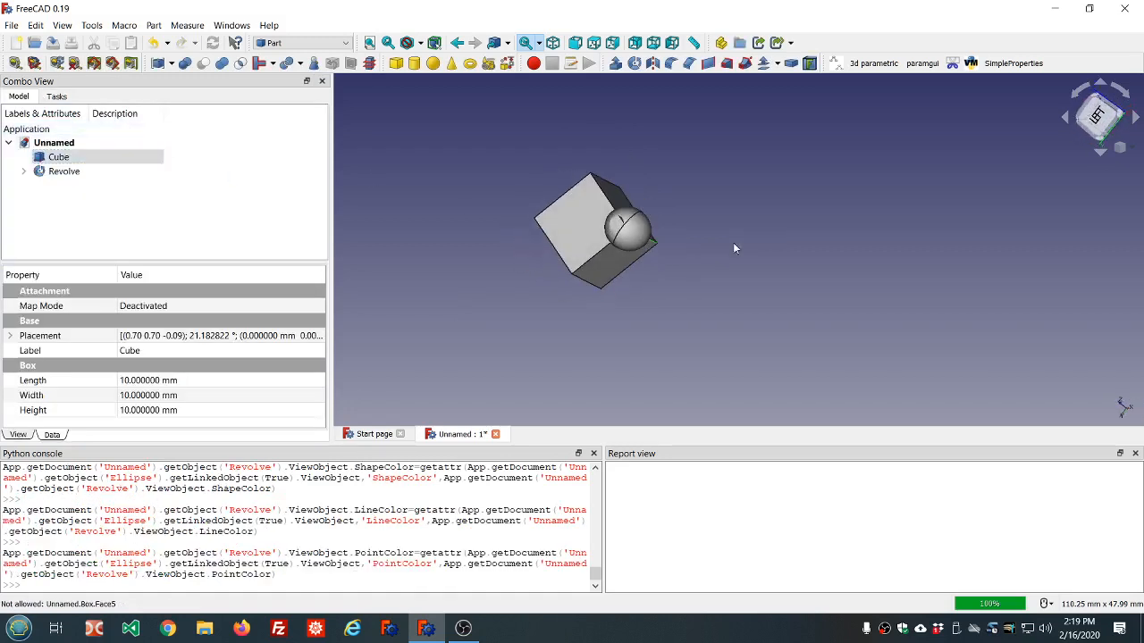
pyautogui.click(369, 42)
pyautogui.moveTo(843, 217); pyautogui.dragTo(734, 180, button='middle')
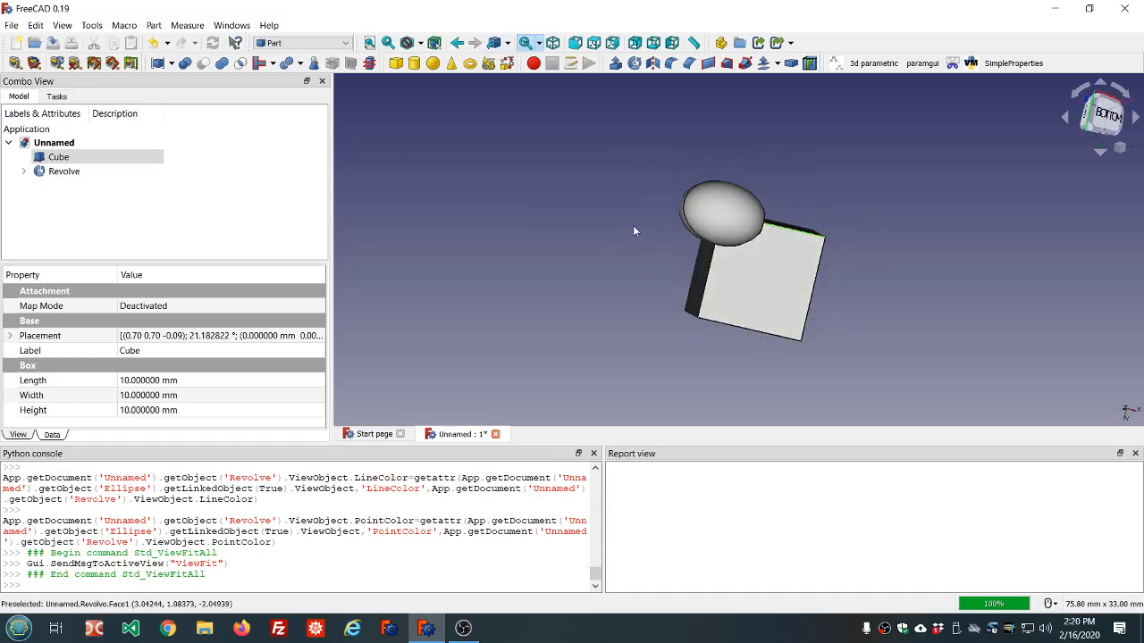
pyautogui.moveTo(632, 225); pyautogui.dragTo(547, 186, button='middle')
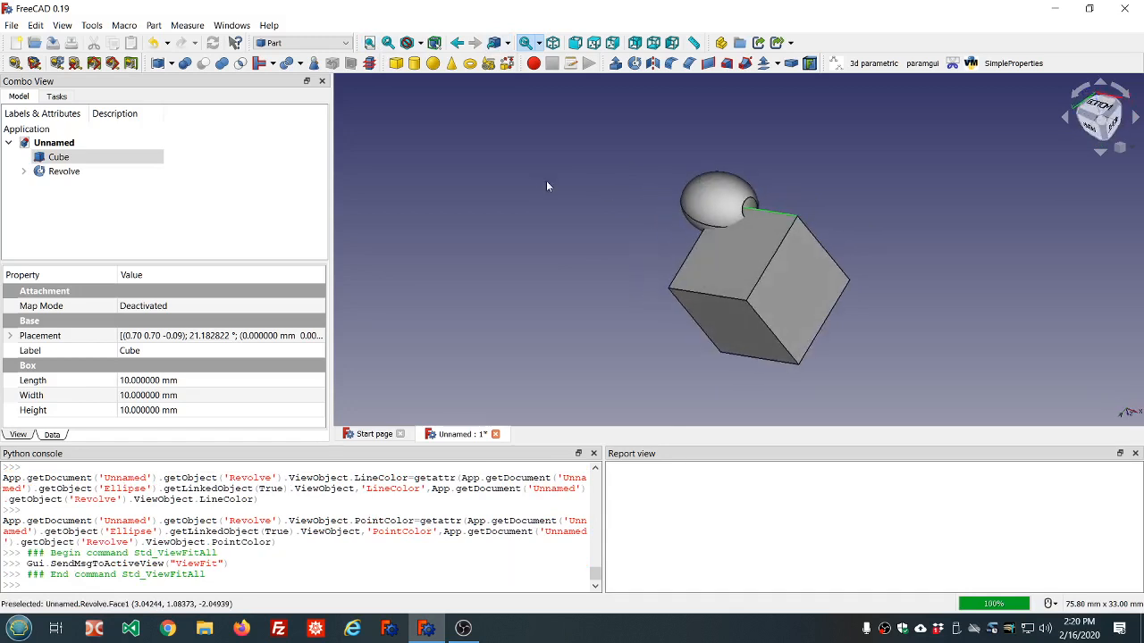
pyautogui.click(63, 171)
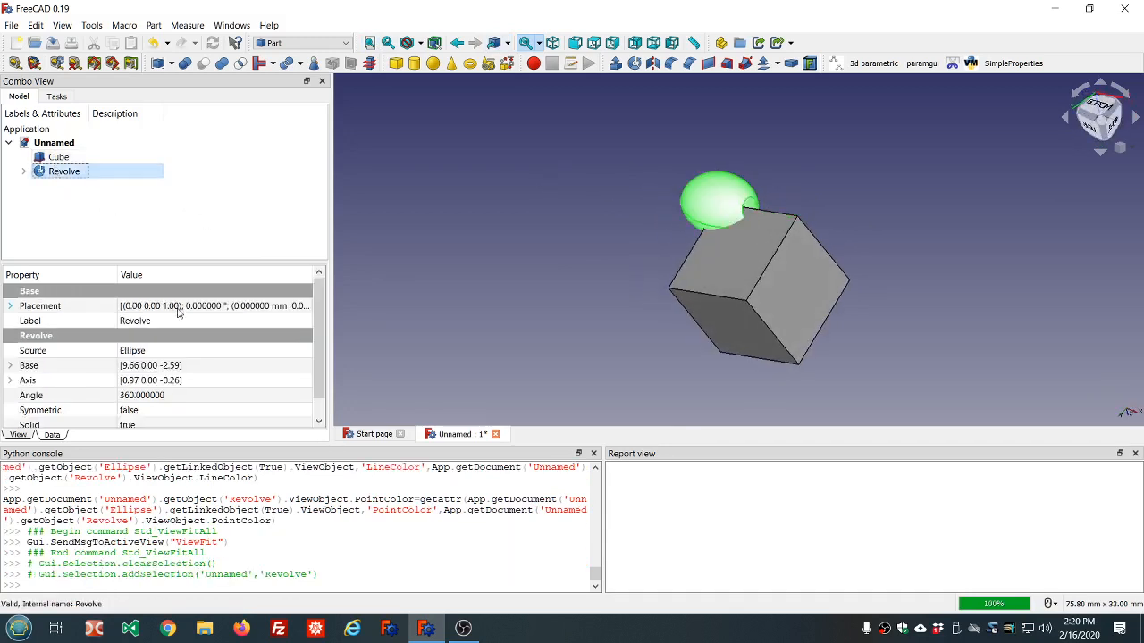
pyautogui.doubleClick(70, 173)
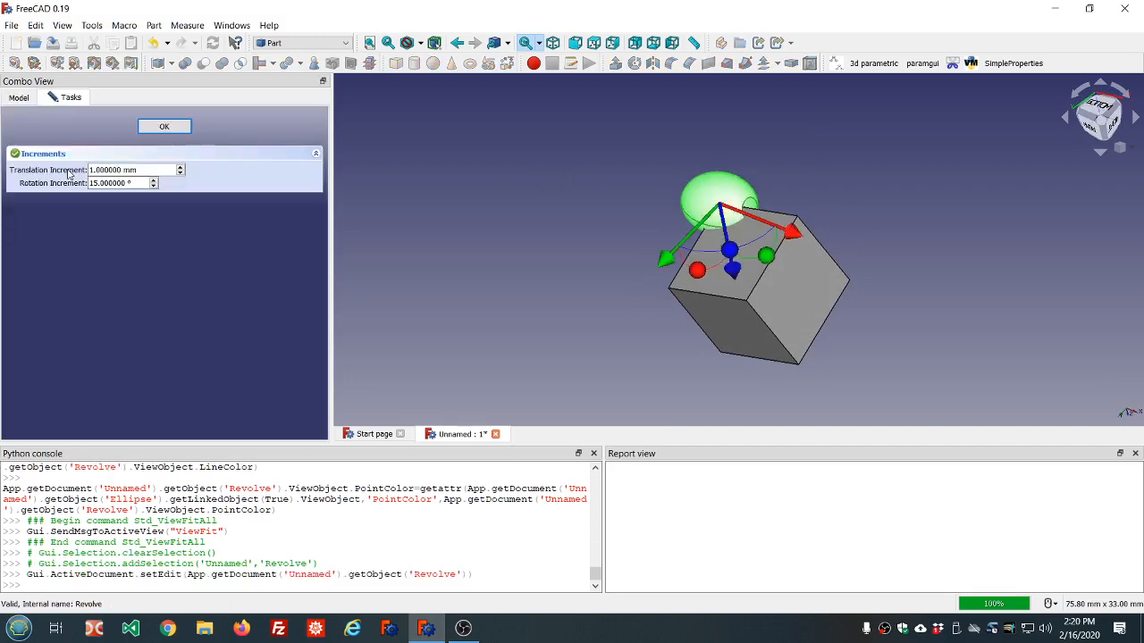
pyautogui.click(164, 127)
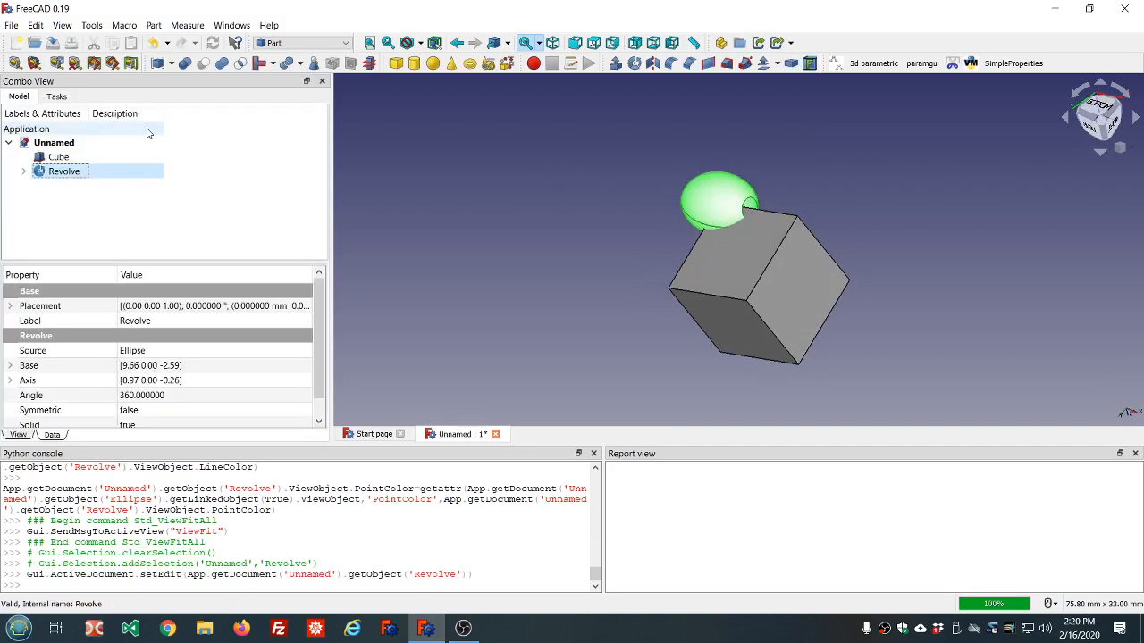
pyautogui.press('Delete')
# Revolve the ellipse 180° as a solid about the cube's lower front edge.
pyautogui.click(63, 172)
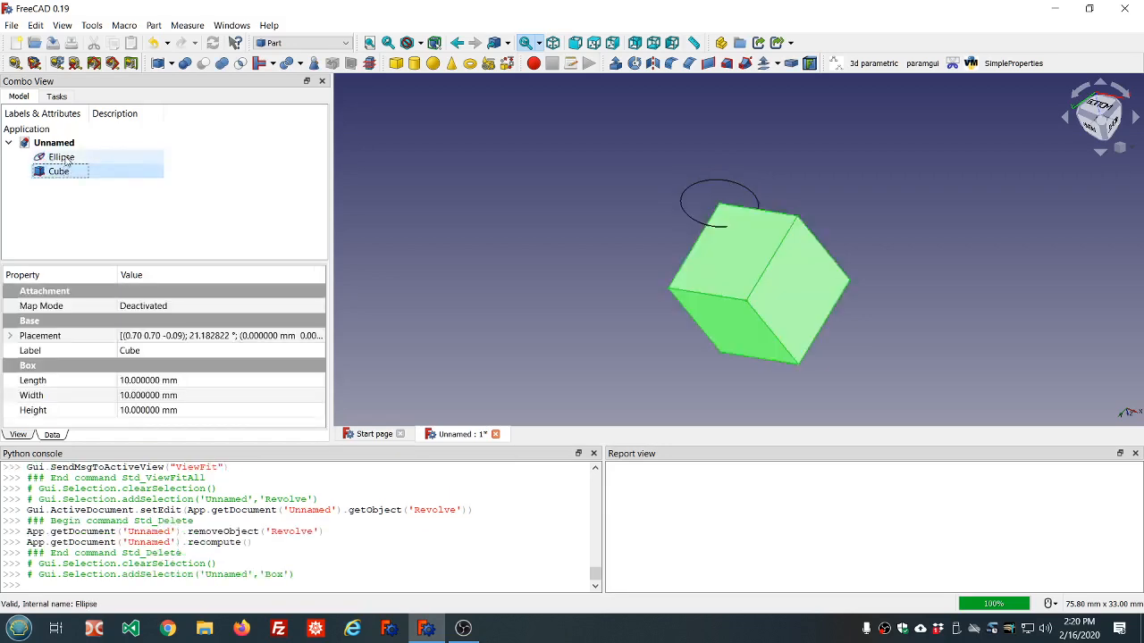
pyautogui.click(65, 157)
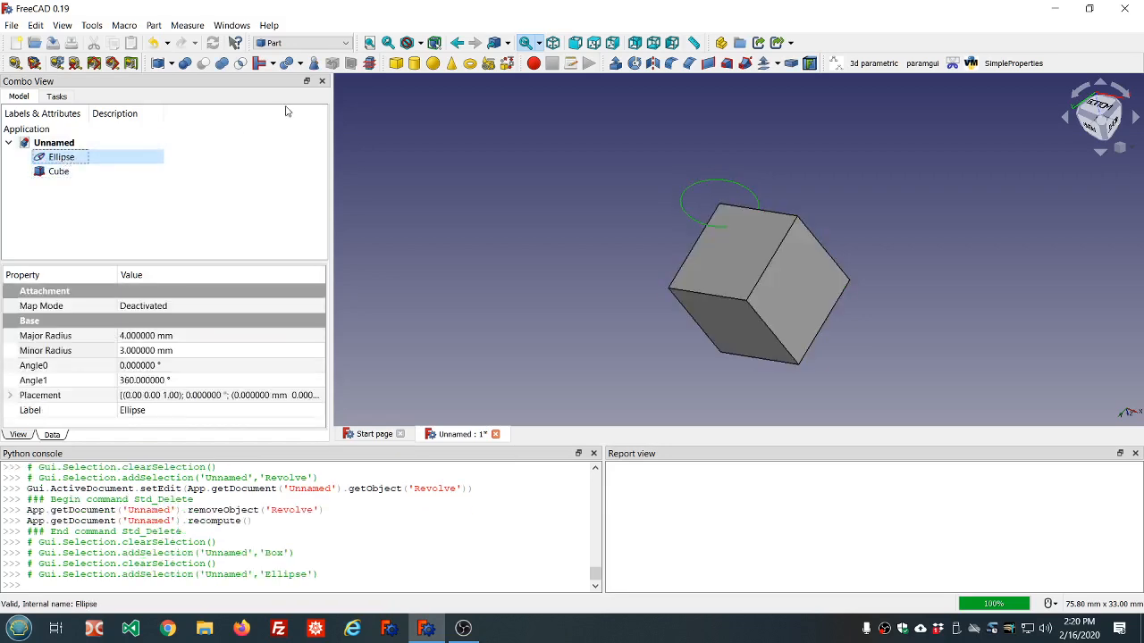
pyautogui.click(633, 63)
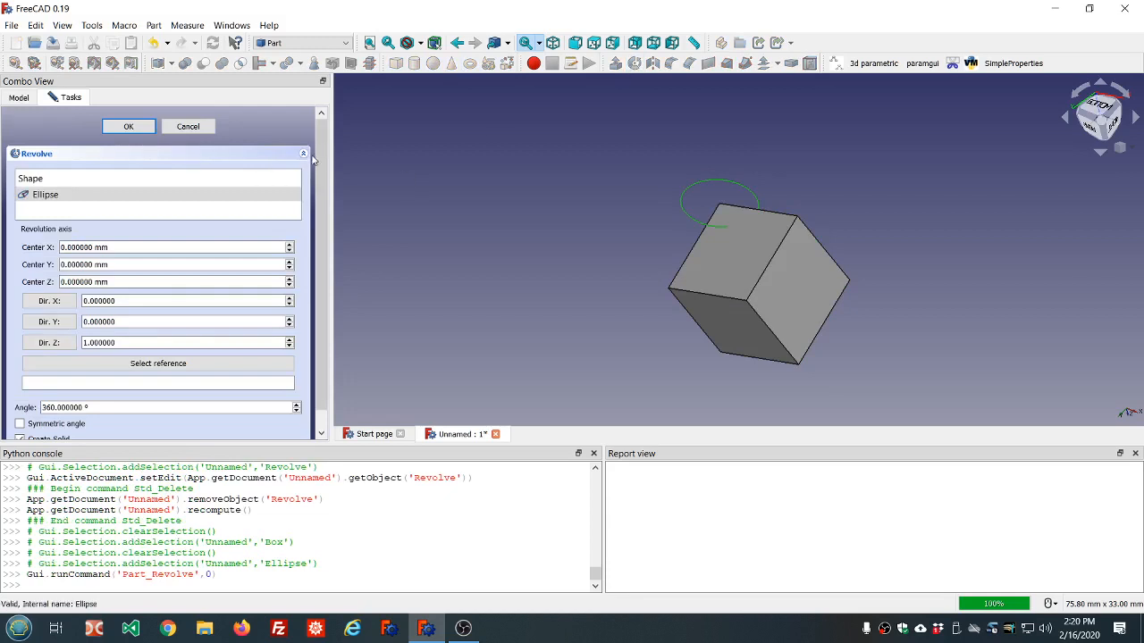
pyautogui.scroll(-1, 329, 210)
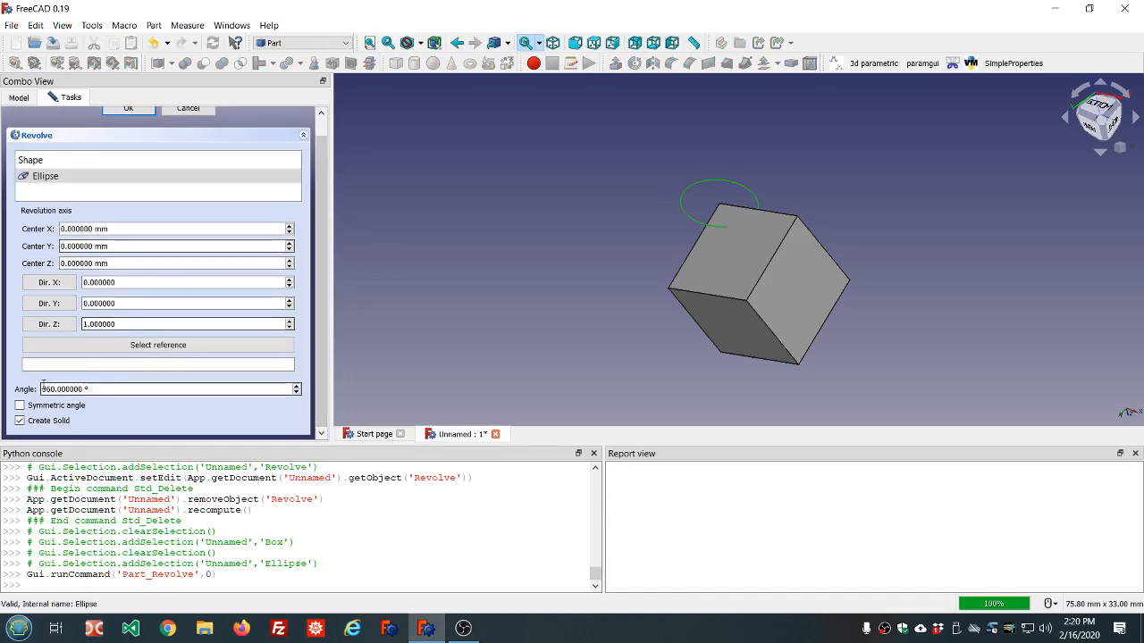
pyautogui.click(19, 421)
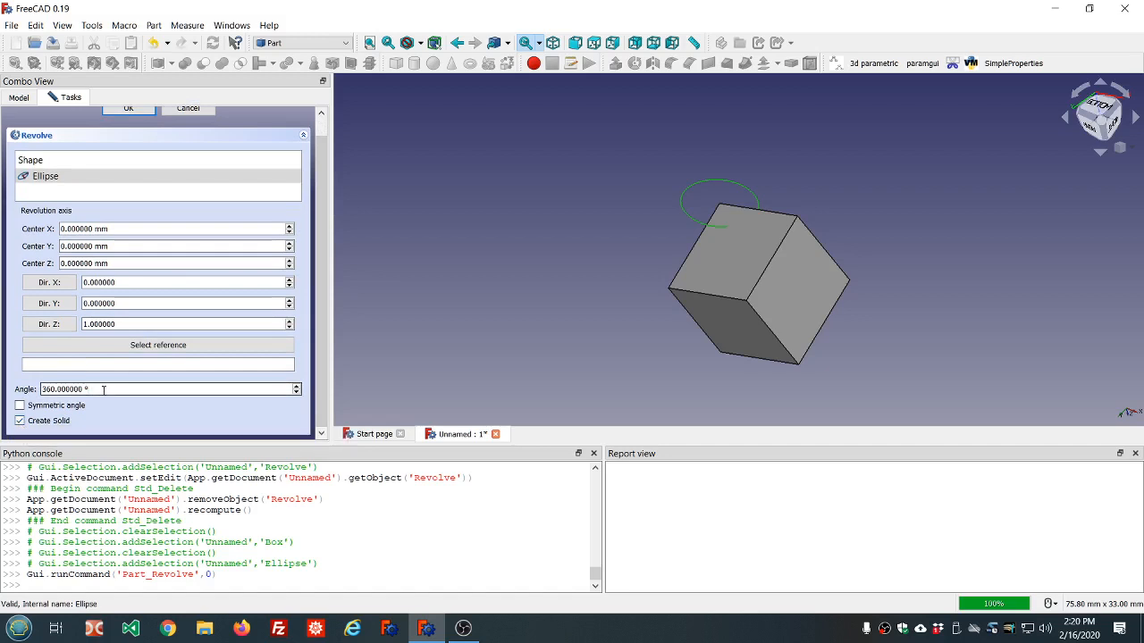
pyautogui.scroll(-3, 104, 390)
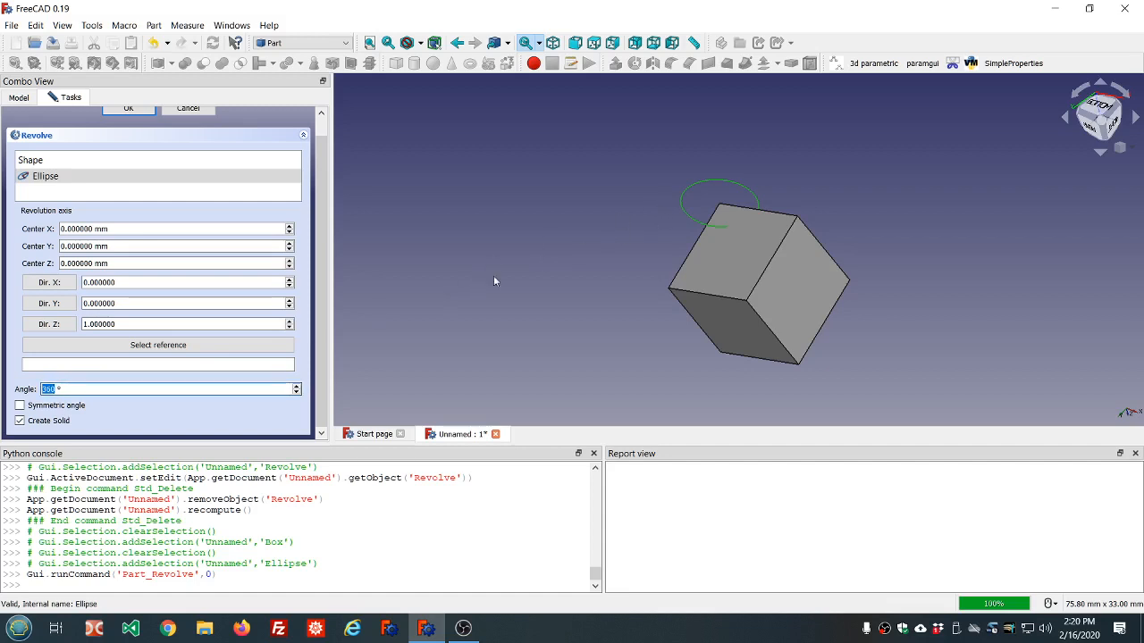
pyautogui.write('18')
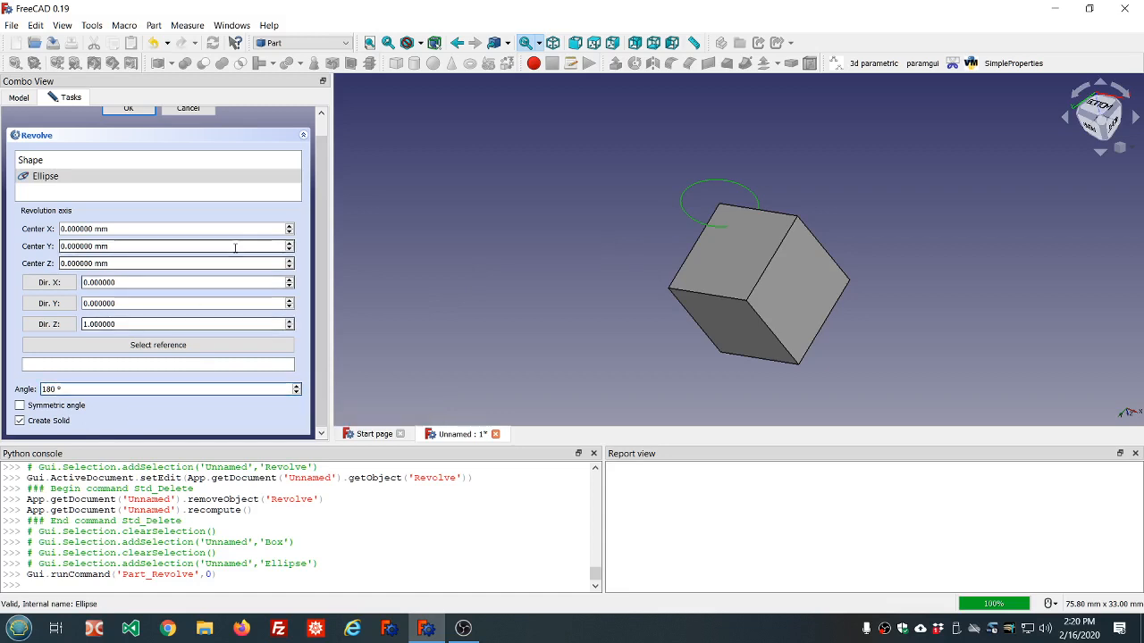
pyautogui.click(232, 348)
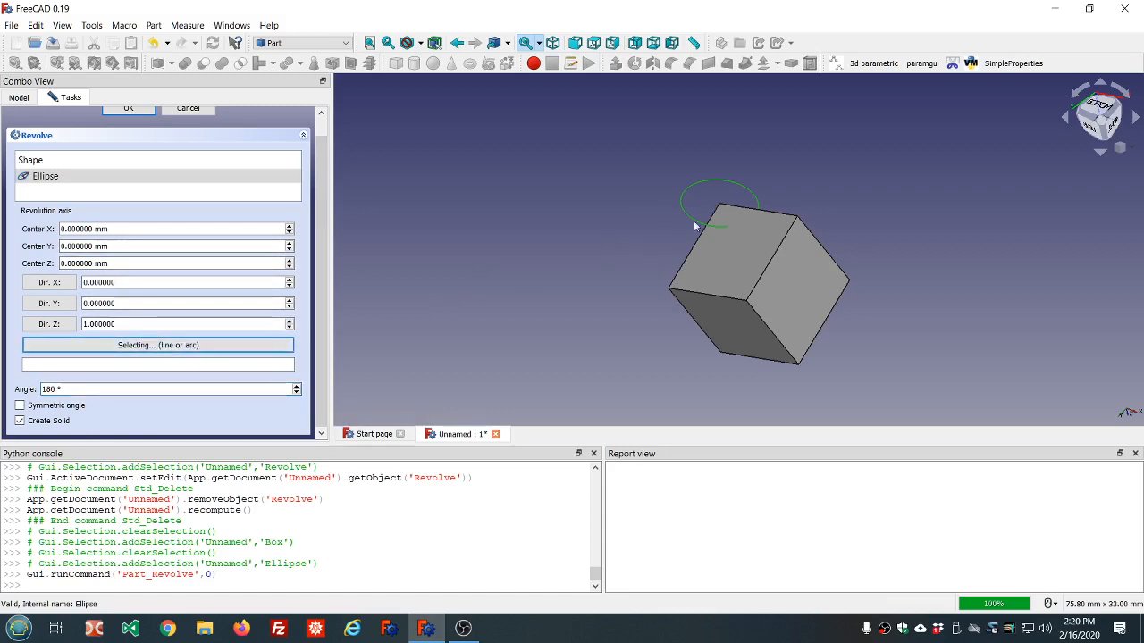
pyautogui.click(765, 211)
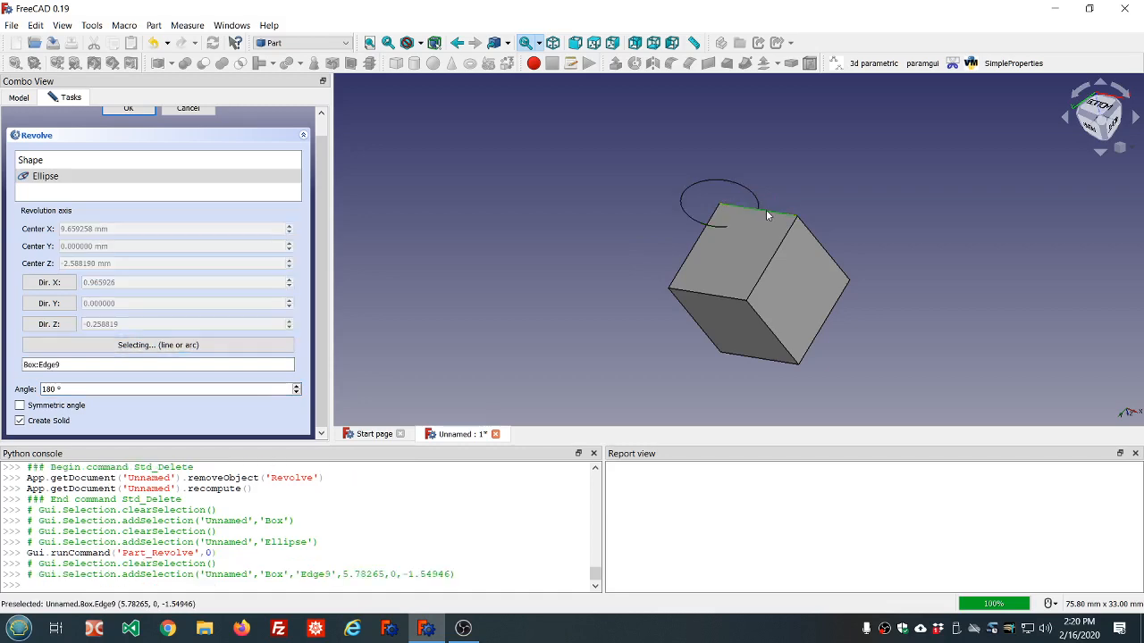
pyautogui.click(136, 109)
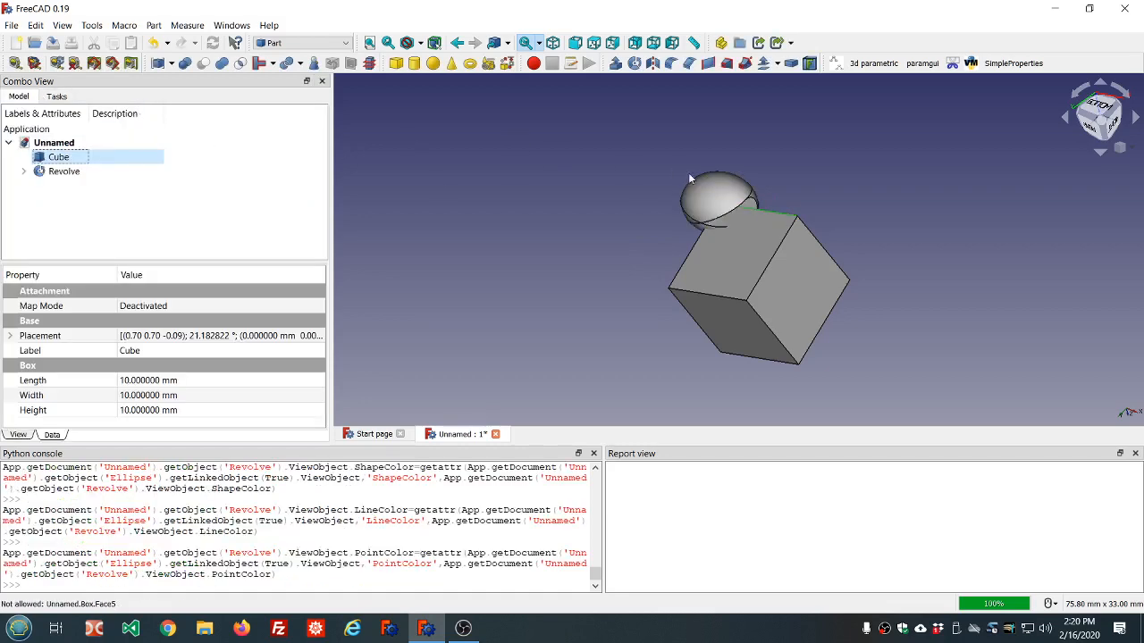
# Inspect the 180° revolved solid up close from the front and left sides, and select it in the model tree.
pyautogui.moveTo(688, 176); pyautogui.dragTo(582, 315, button='middle')
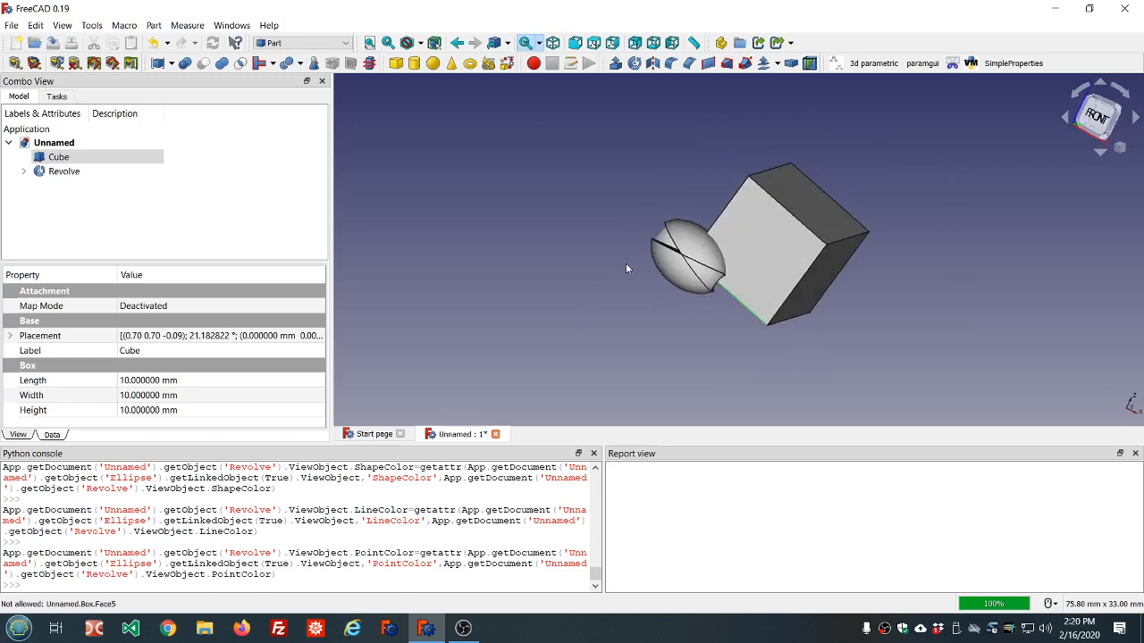
pyautogui.scroll(3, 626, 263)
pyautogui.moveTo(668, 212); pyautogui.dragTo(841, 273, button='middle')
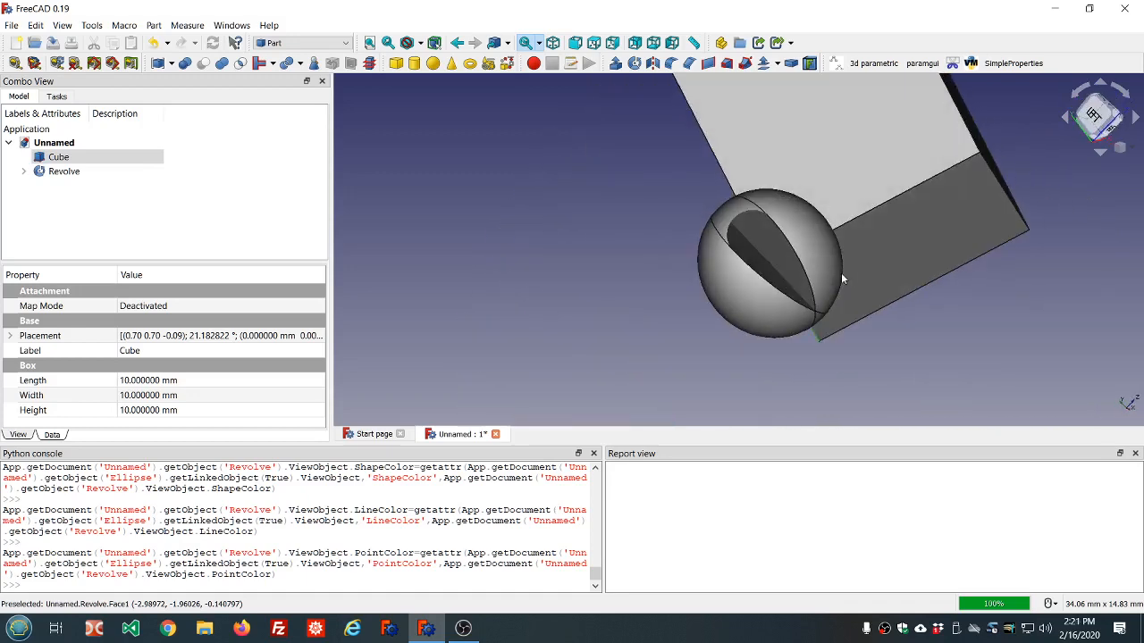
pyautogui.click(56, 174)
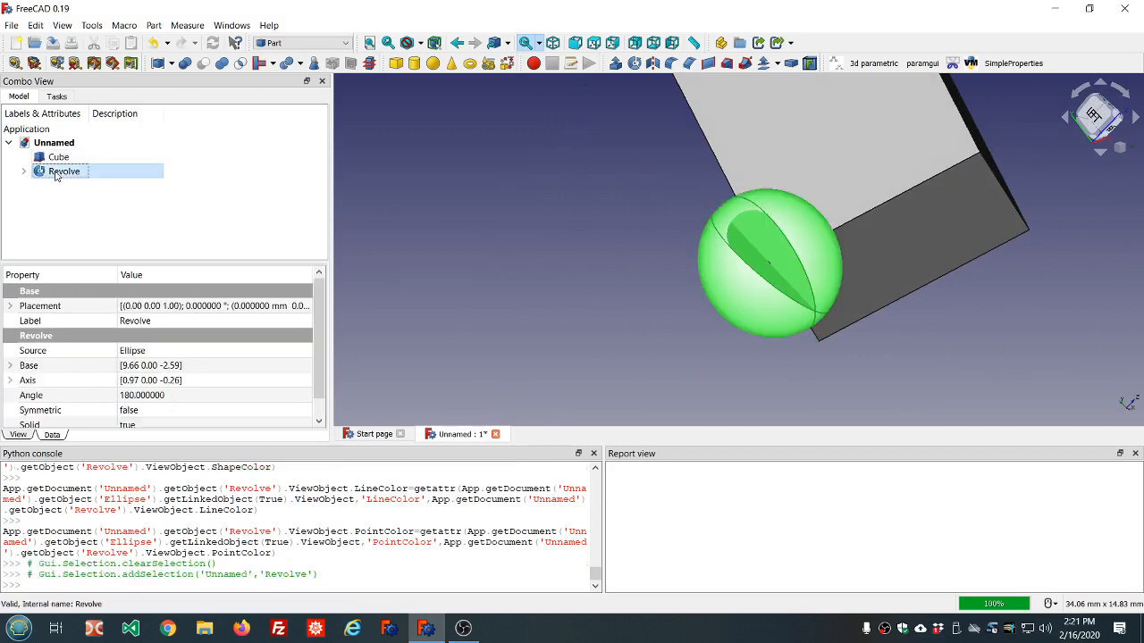
# Delete the 180° revolve and attach the ellipse to the cube's Edge2 in Z tangent to edge mode.
pyautogui.press('Delete')
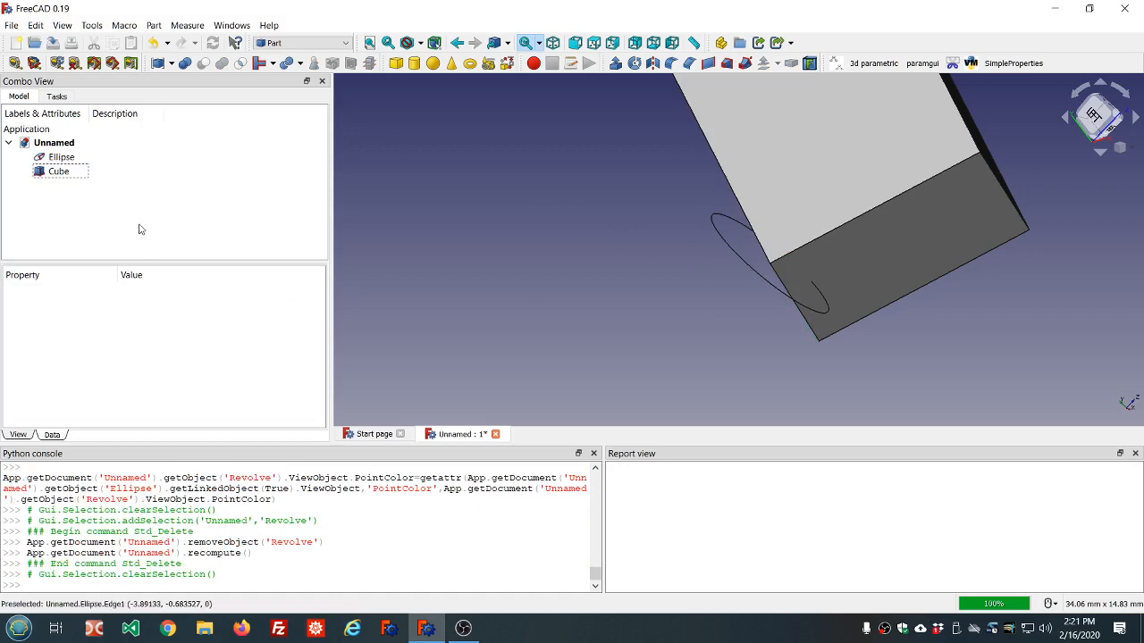
pyautogui.click(64, 159)
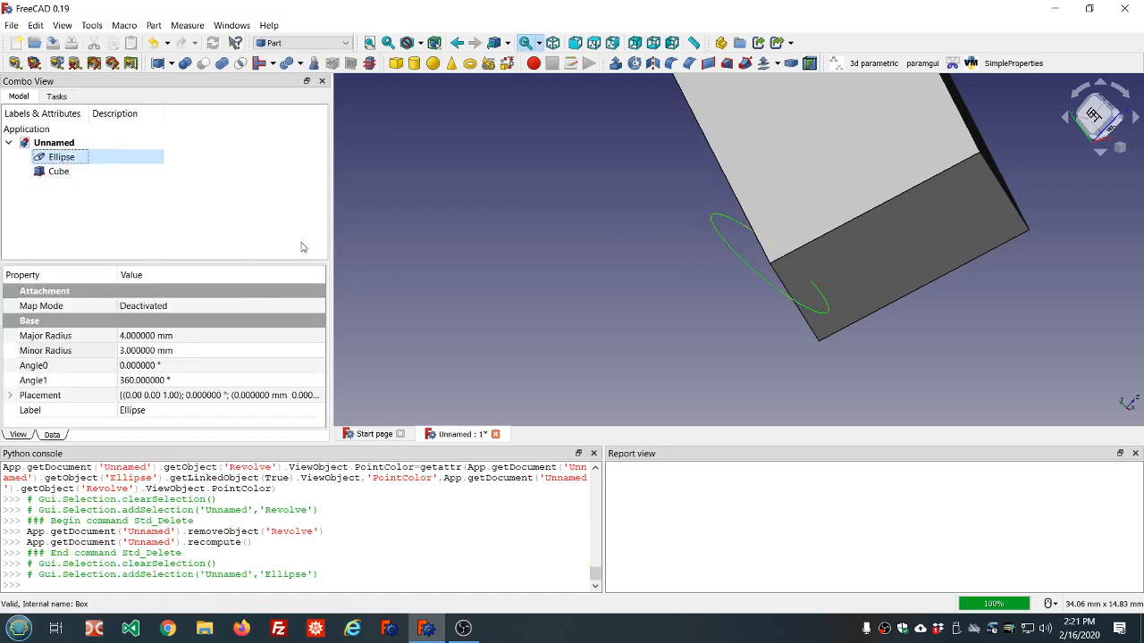
pyautogui.click(169, 307)
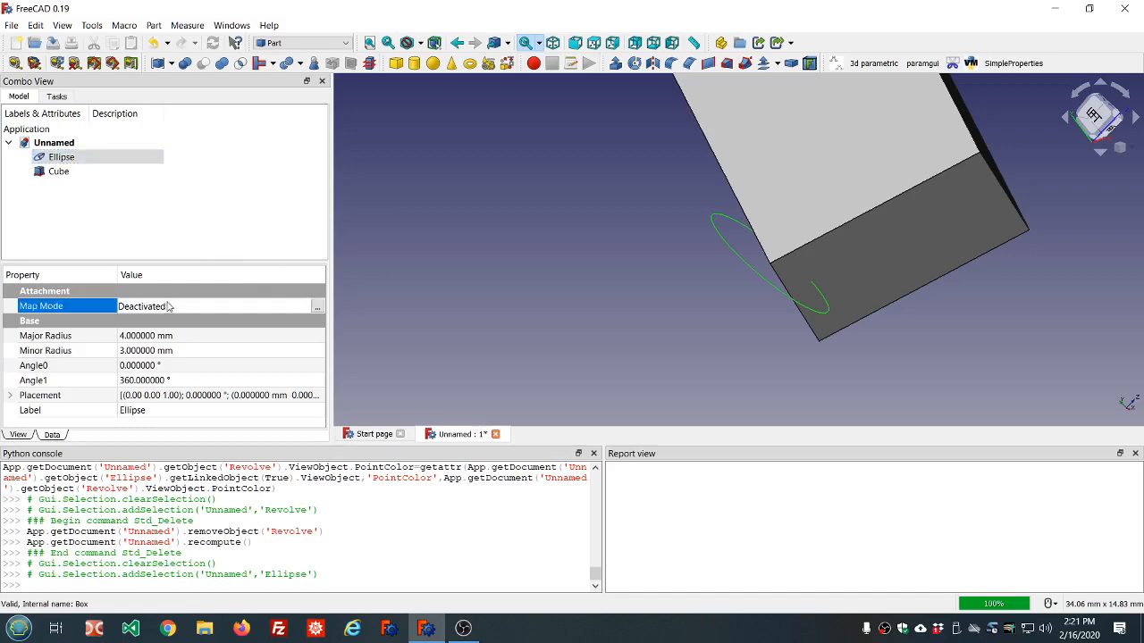
pyautogui.click(319, 305)
pyautogui.scroll(-3, 618, 278)
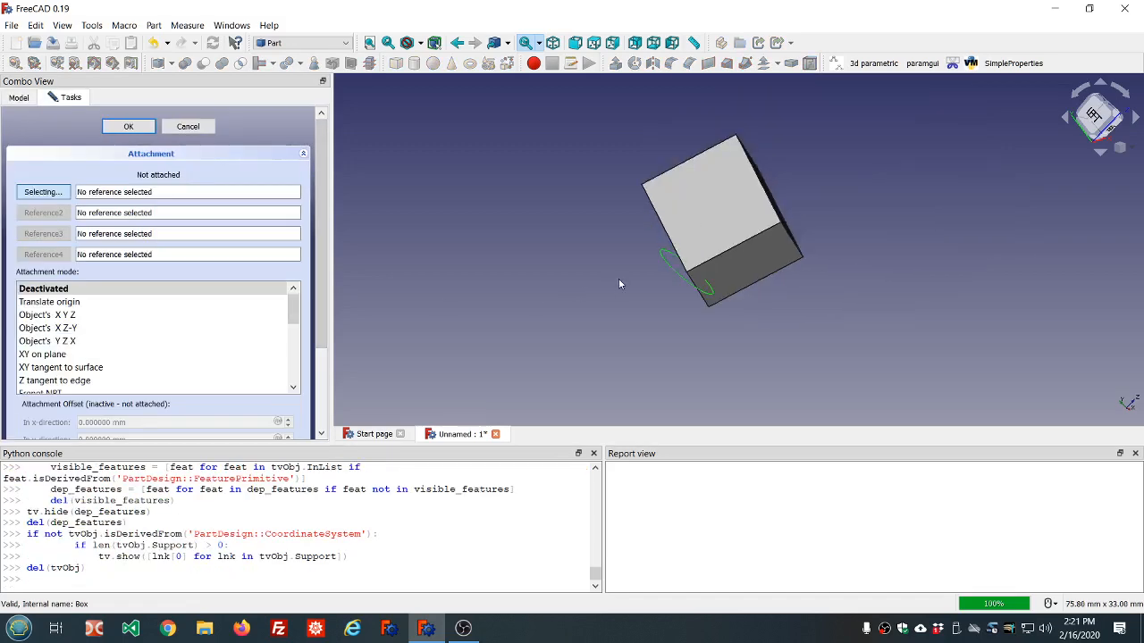
pyautogui.click(766, 196)
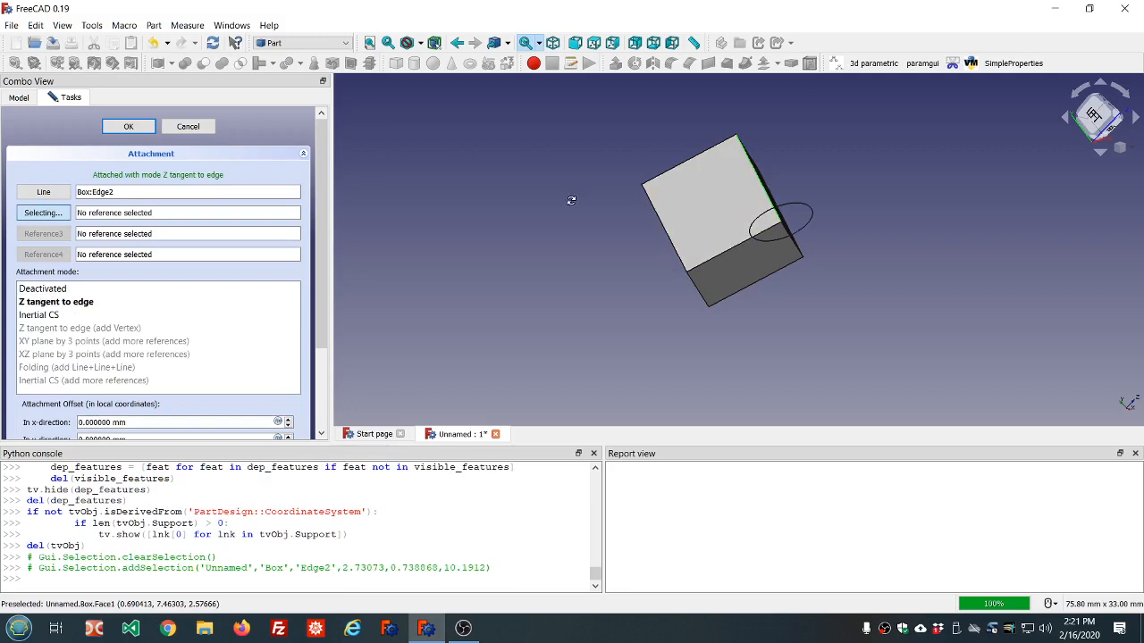
pyautogui.moveTo(570, 195); pyautogui.dragTo(503, 285, button='middle')
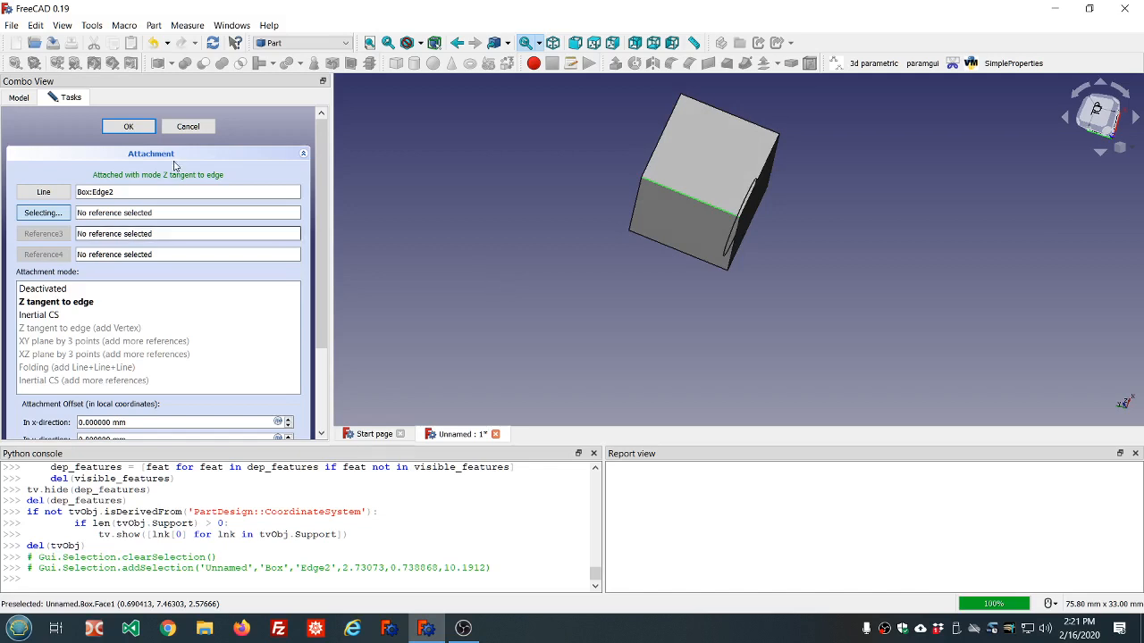
pyautogui.click(128, 127)
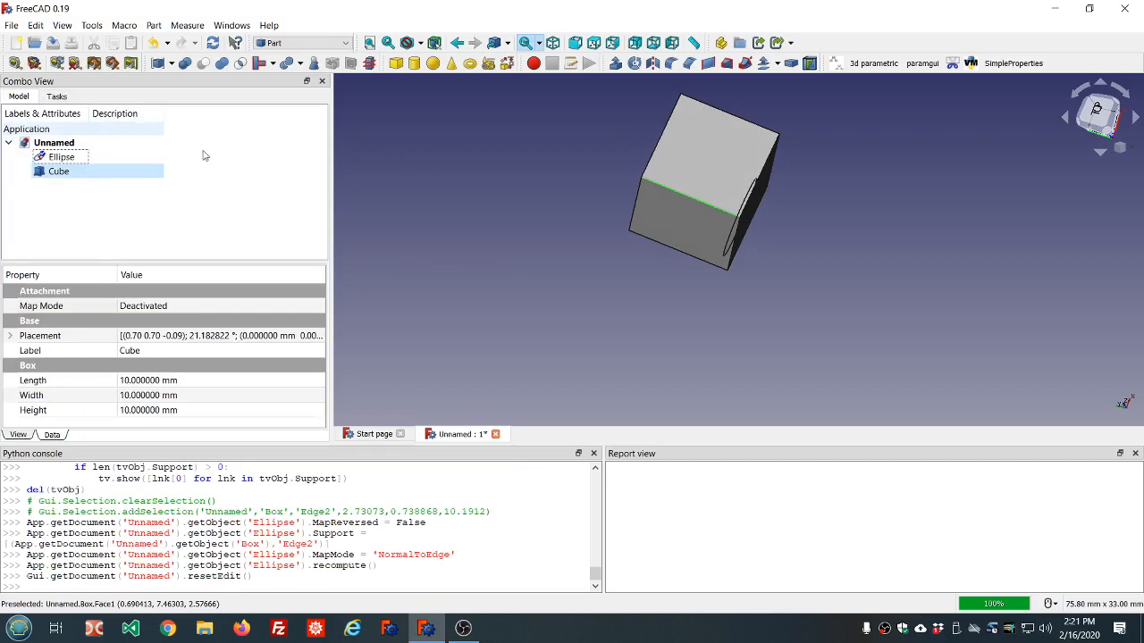
pyautogui.click(267, 214)
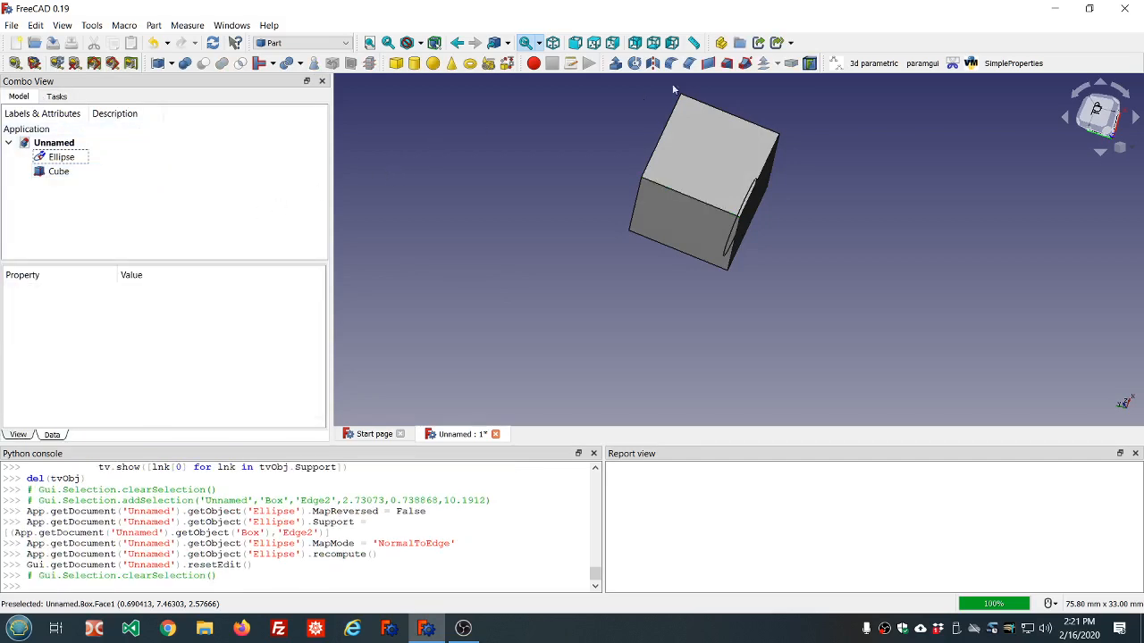
# Revolve the attached ellipse 360° as a solid, using the cube's Edge12 as the axis reference.
pyautogui.click(76, 157)
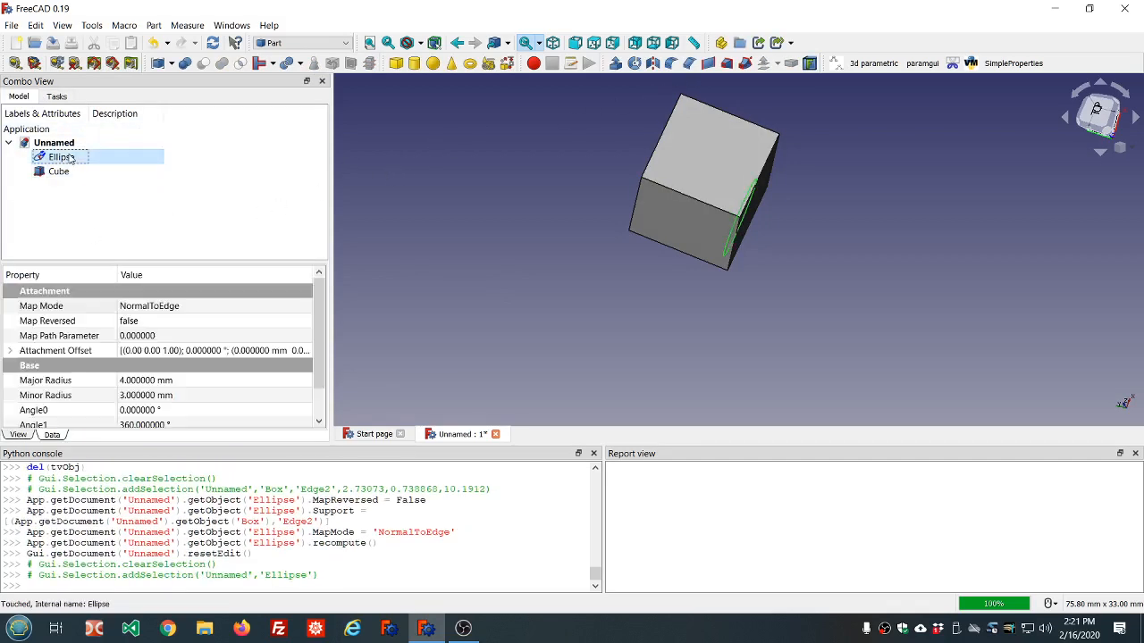
pyautogui.click(634, 64)
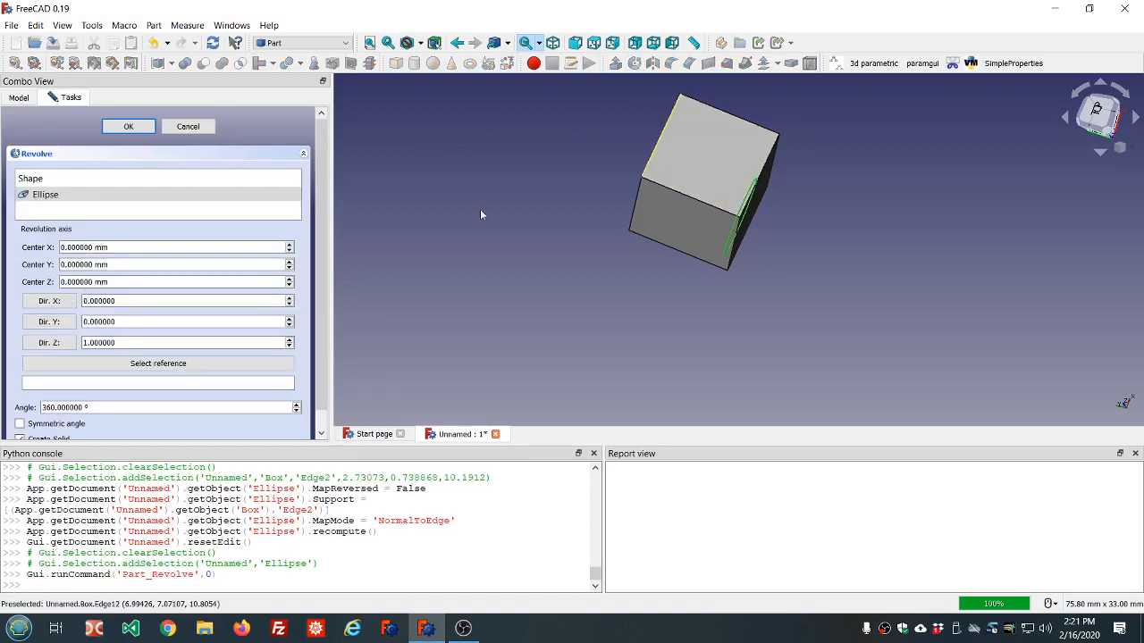
pyautogui.click(167, 365)
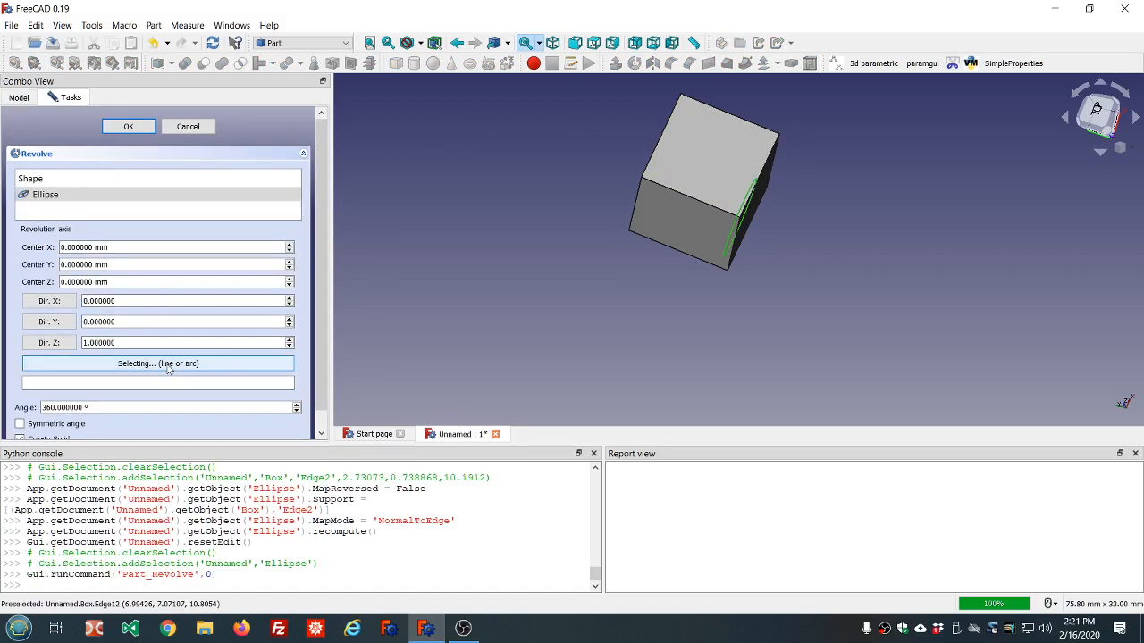
pyautogui.click(650, 159)
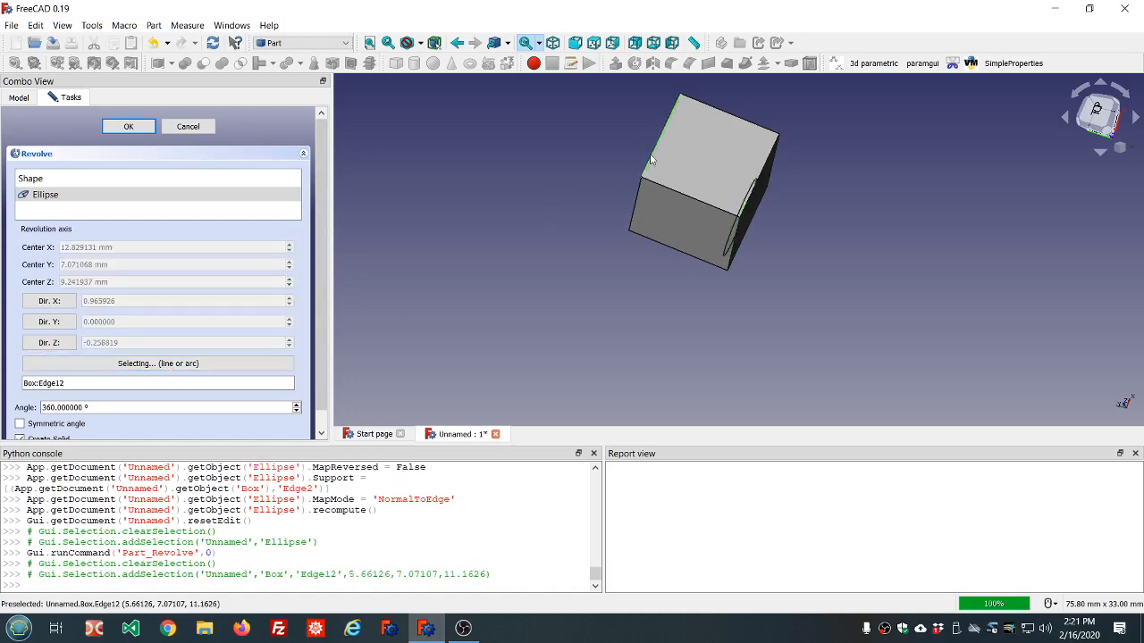
pyautogui.click(130, 128)
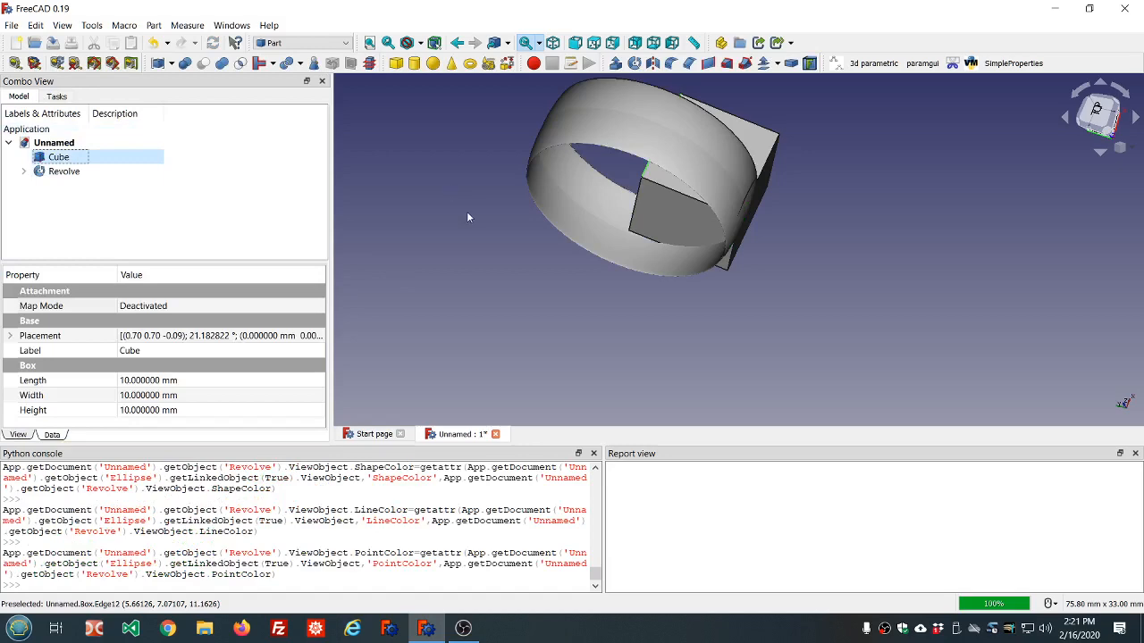
pyautogui.moveTo(466, 211); pyautogui.dragTo(627, 203, button='middle')
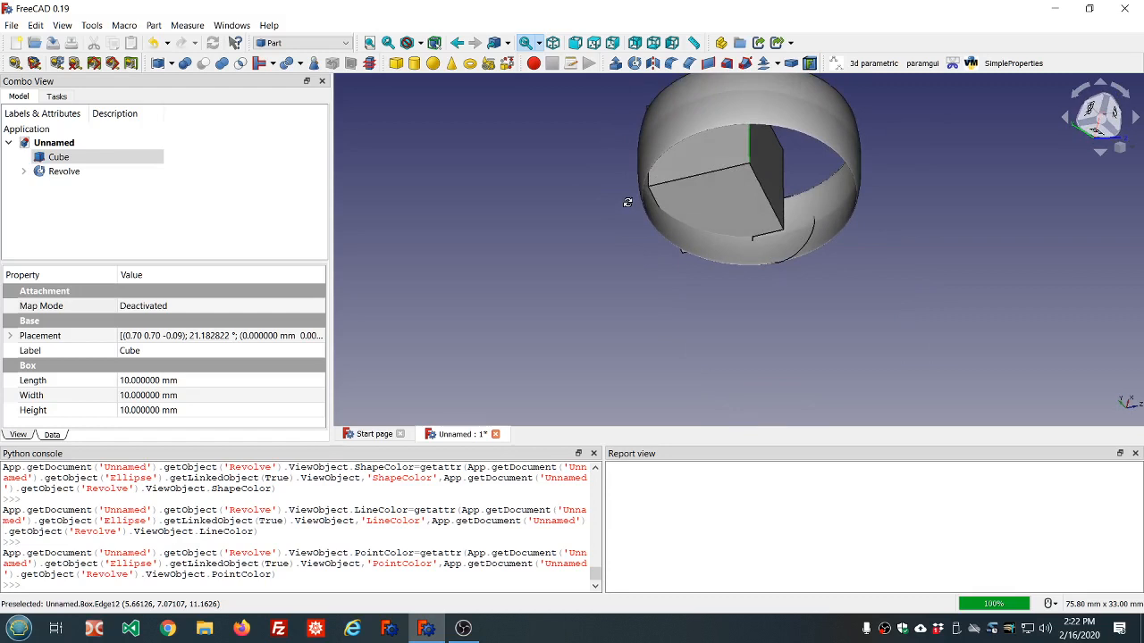
pyautogui.moveTo(627, 202); pyautogui.dragTo(614, 167, button='middle')
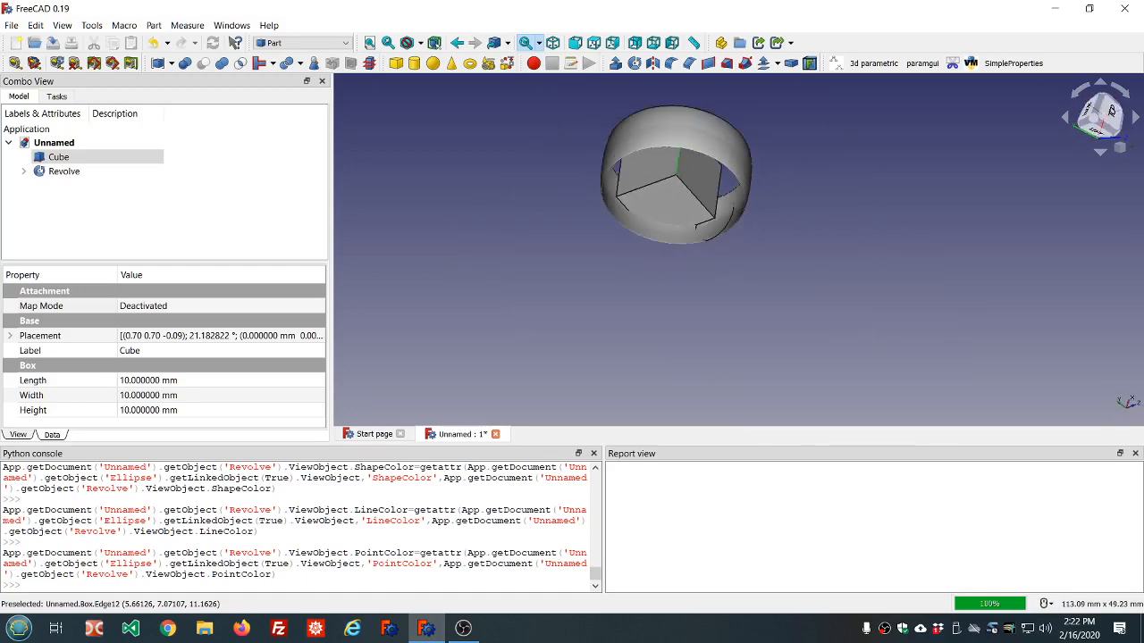
# Delete the revolve, the ellipse and the cube to empty the document.
pyautogui.click(65, 174)
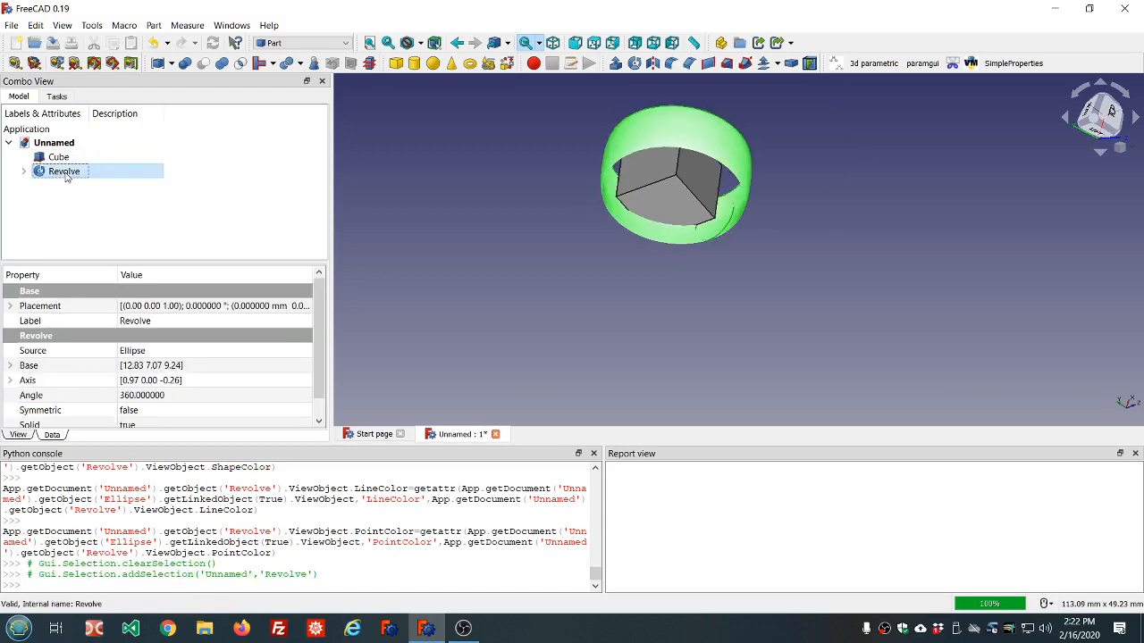
pyautogui.press('Delete')
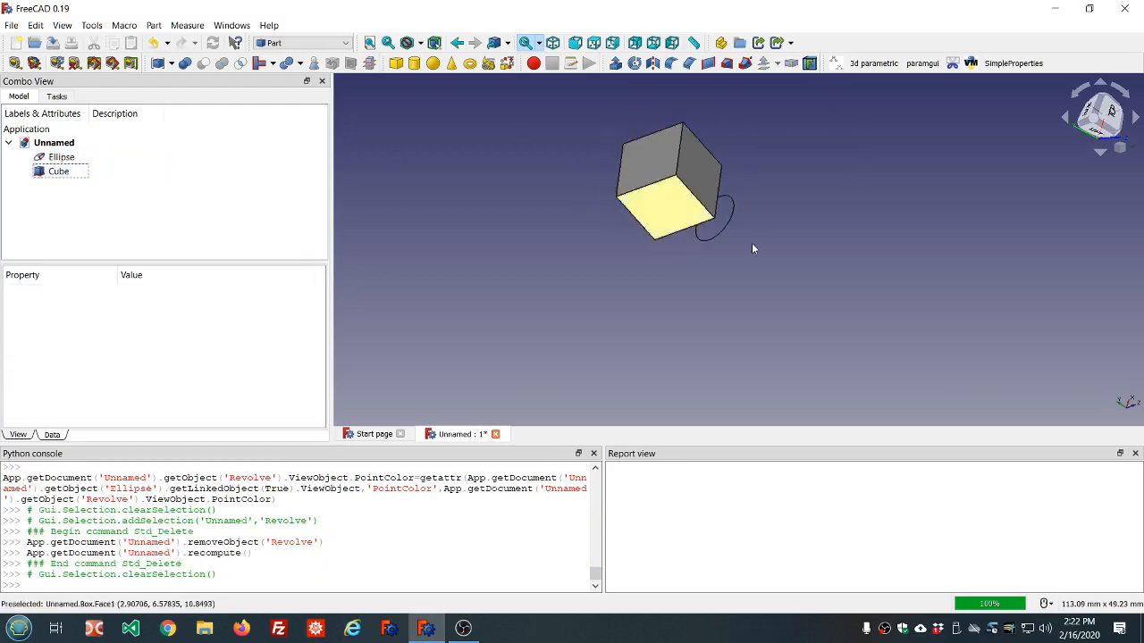
pyautogui.moveTo(734, 247); pyautogui.dragTo(812, 249, button='middle')
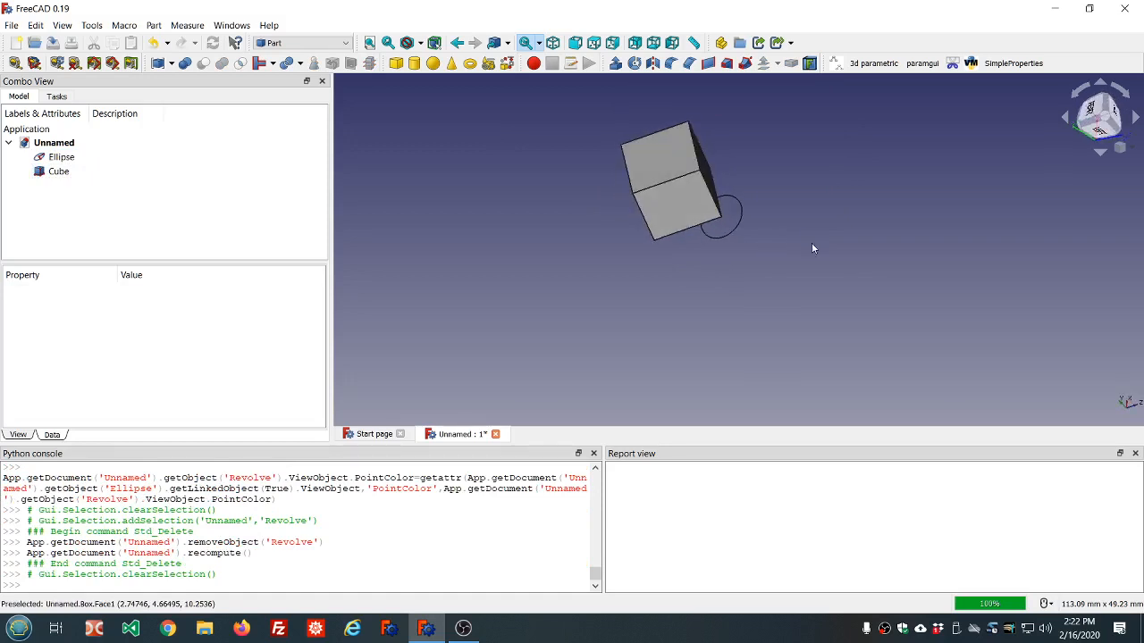
pyautogui.click(61, 158)
pyautogui.press('Delete')
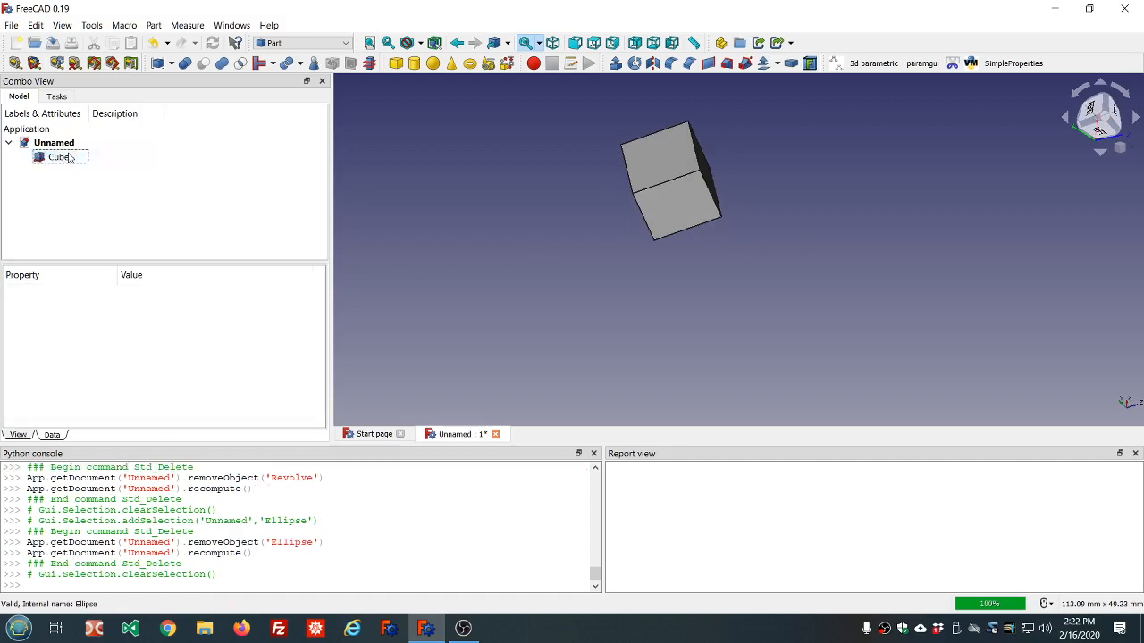
pyautogui.click(63, 158)
pyautogui.press('Delete')
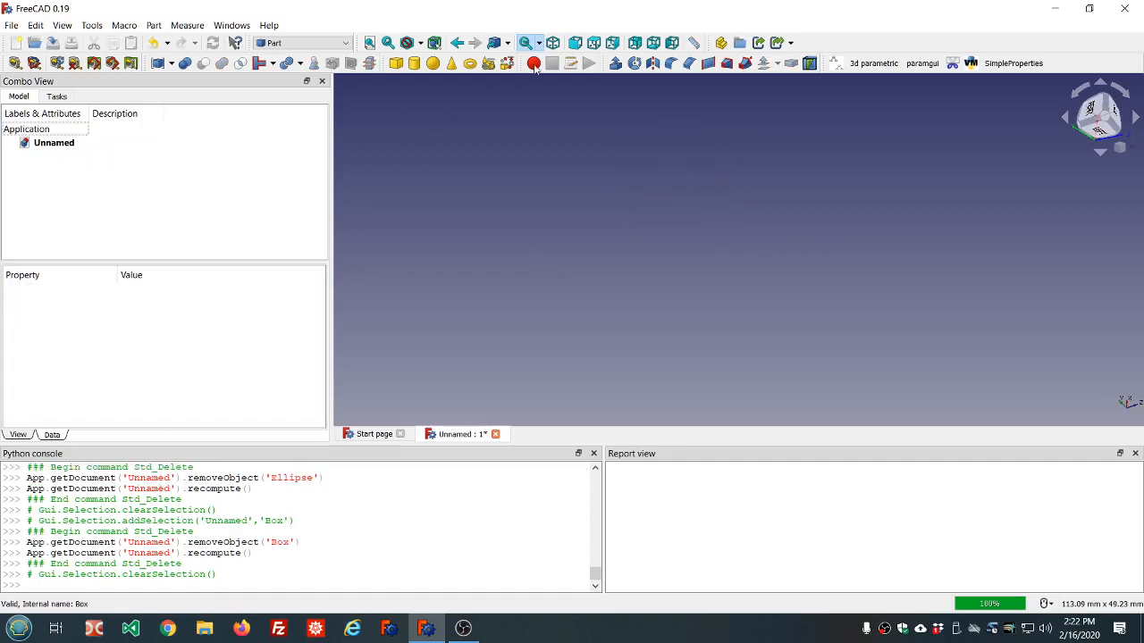
# Create an ellipse primitive with a 4 mm major radius and a 2 mm minor radius.
pyautogui.click(489, 64)
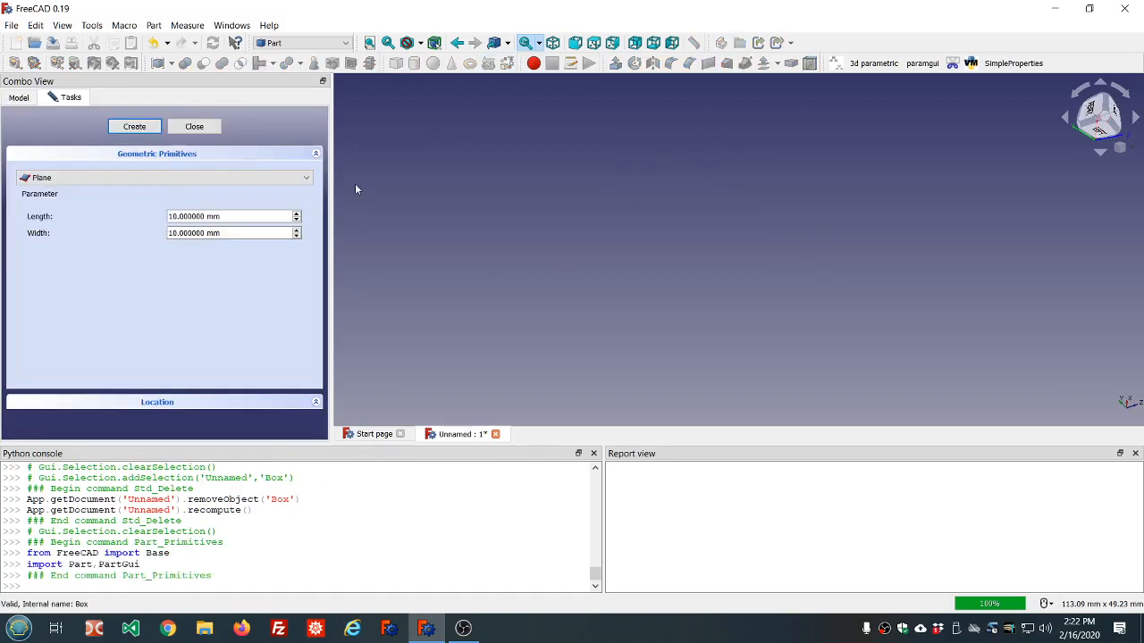
pyautogui.click(304, 179)
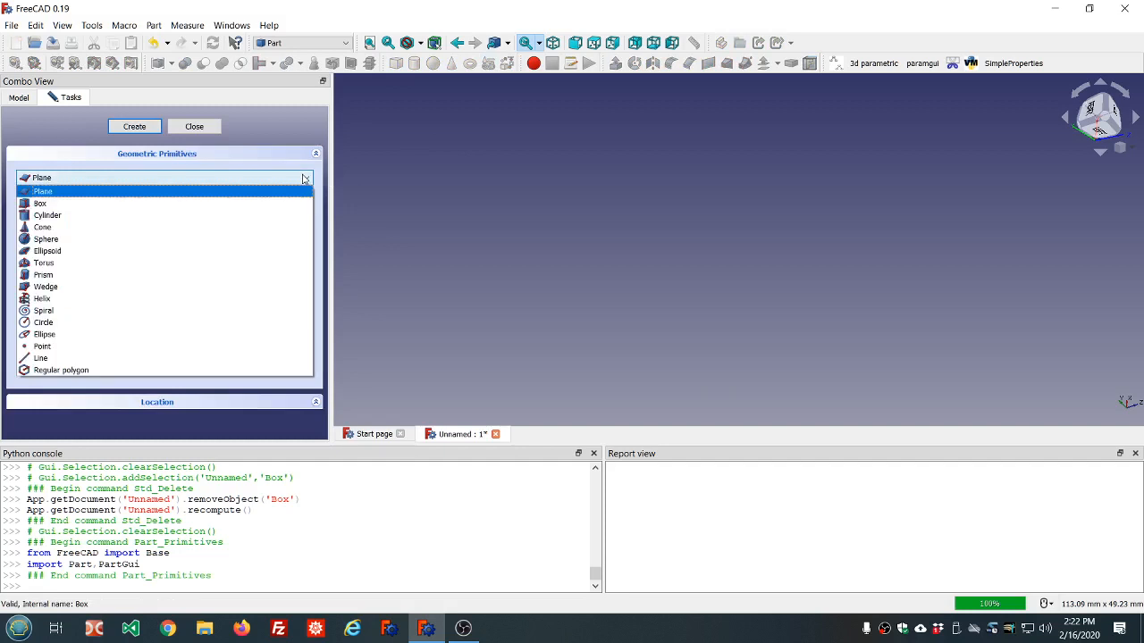
pyautogui.click(67, 334)
pyautogui.click(137, 127)
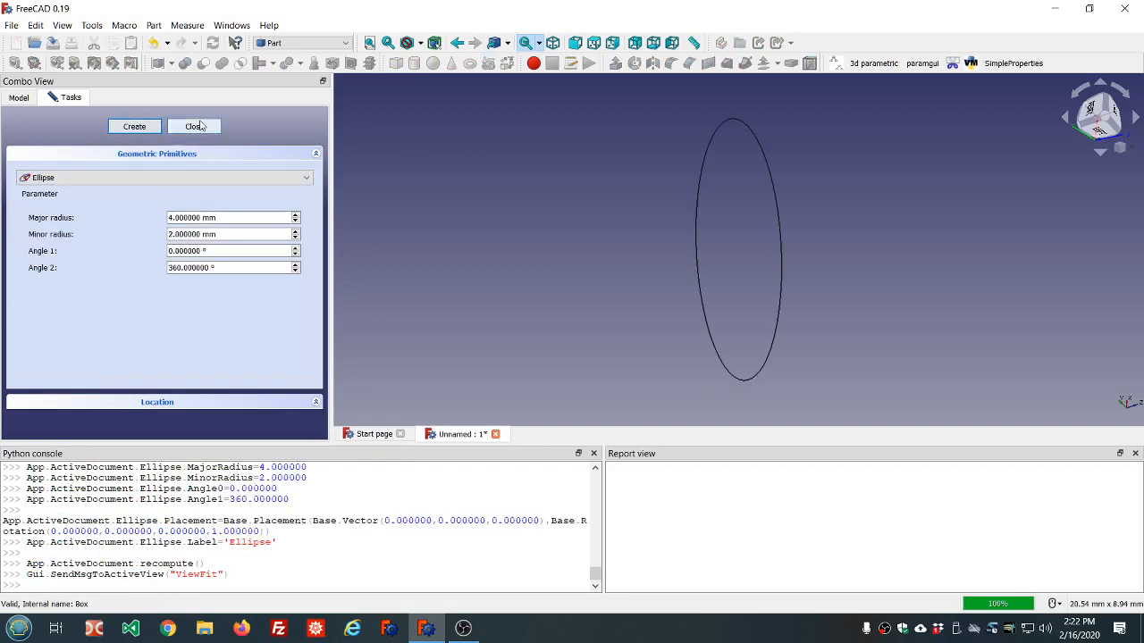
pyautogui.click(194, 126)
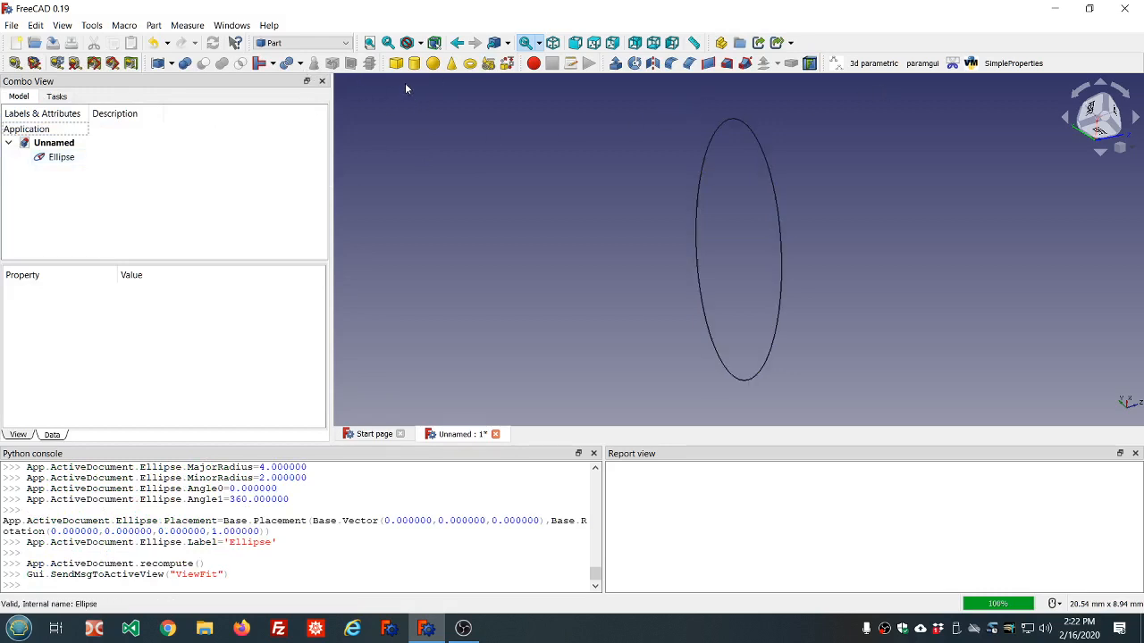
# Set the ellipse's placement position x to 11 mm.
pyautogui.click(575, 43)
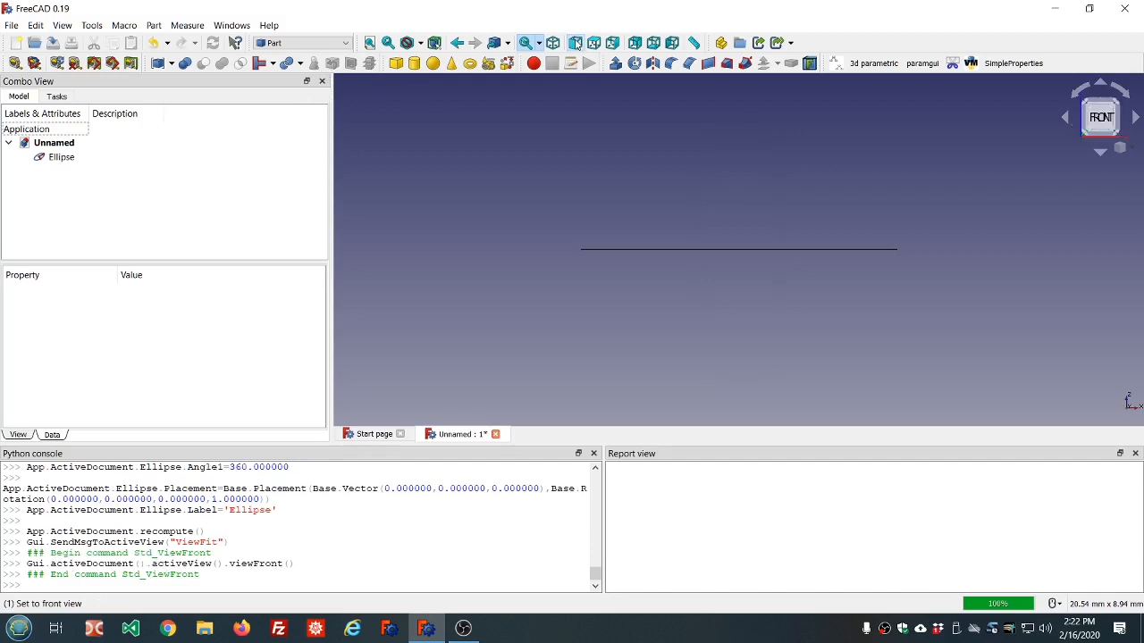
pyautogui.scroll(-2, 573, 205)
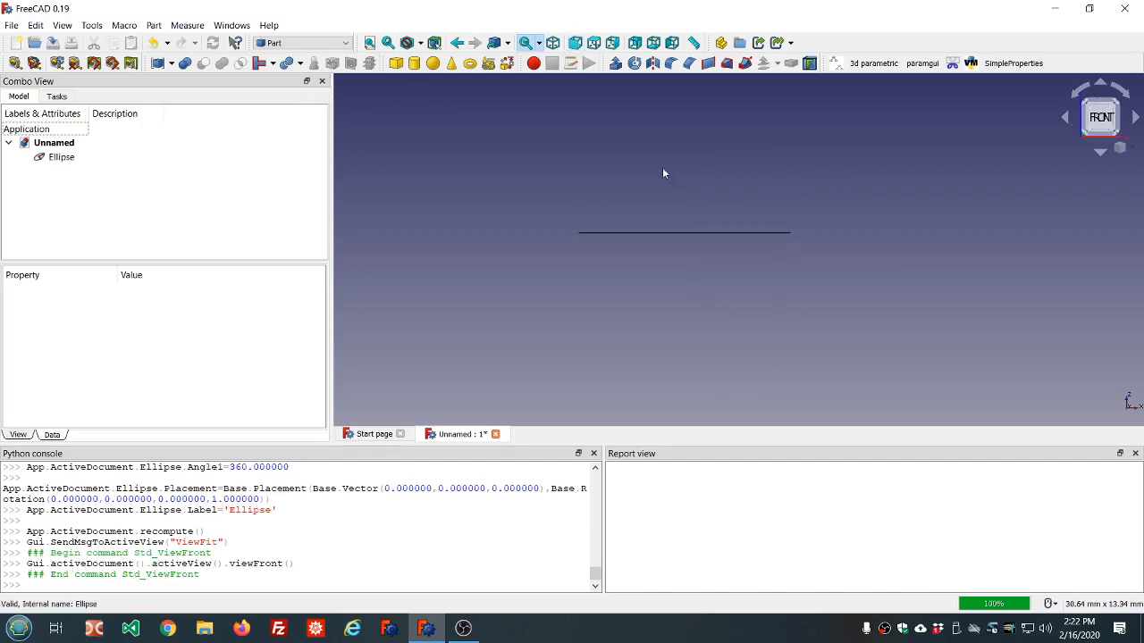
pyautogui.click(52, 157)
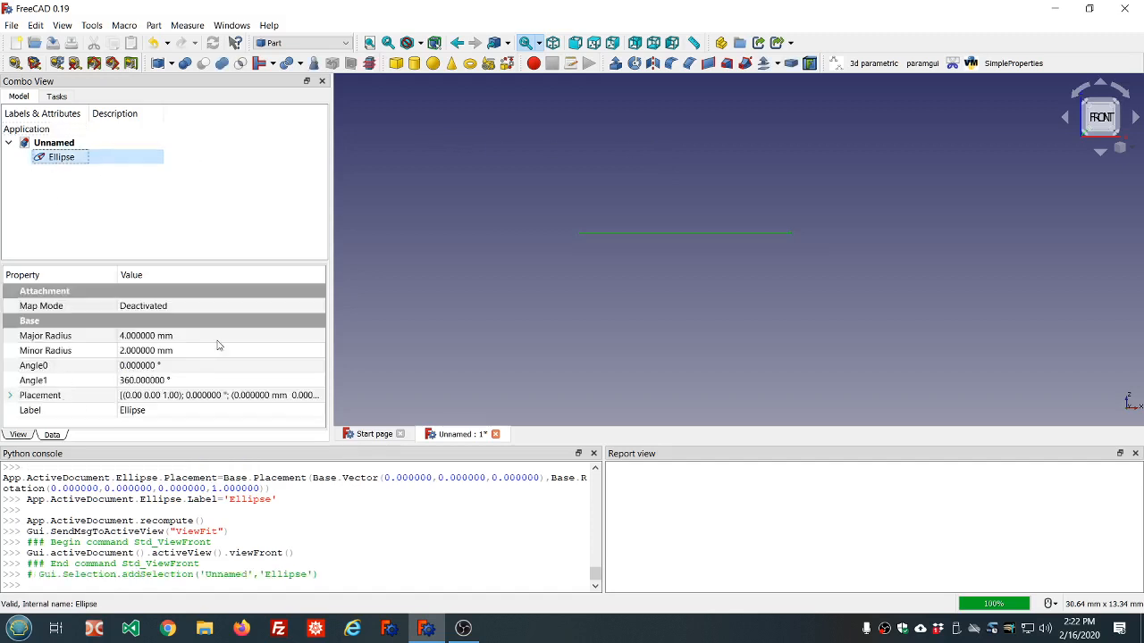
pyautogui.click(11, 397)
pyautogui.scroll(-1, 208, 420)
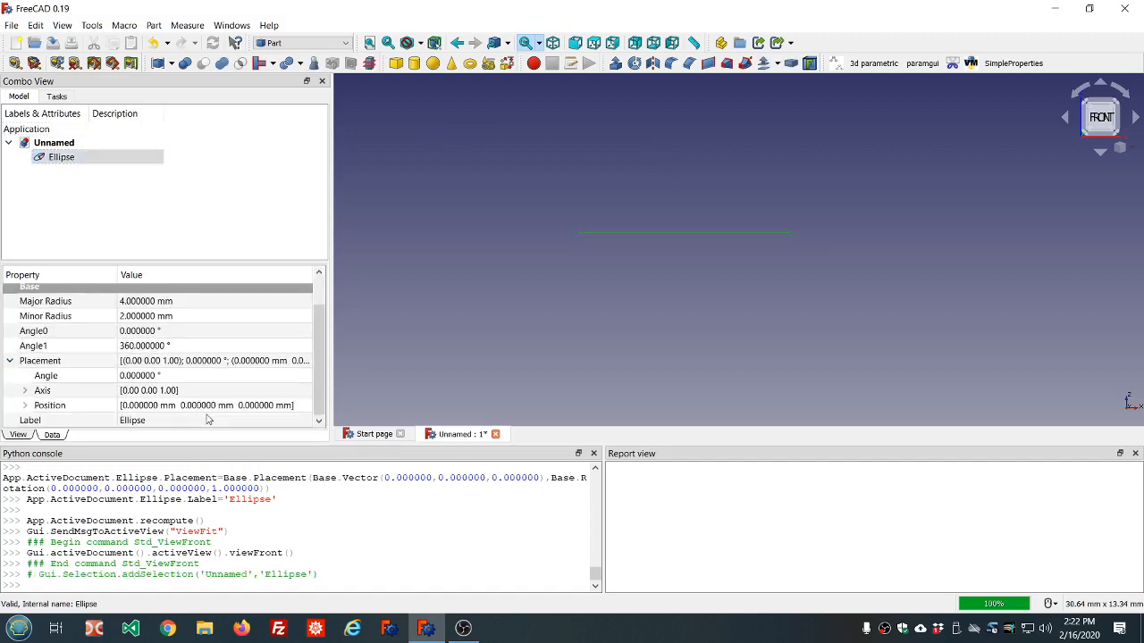
pyautogui.click(25, 406)
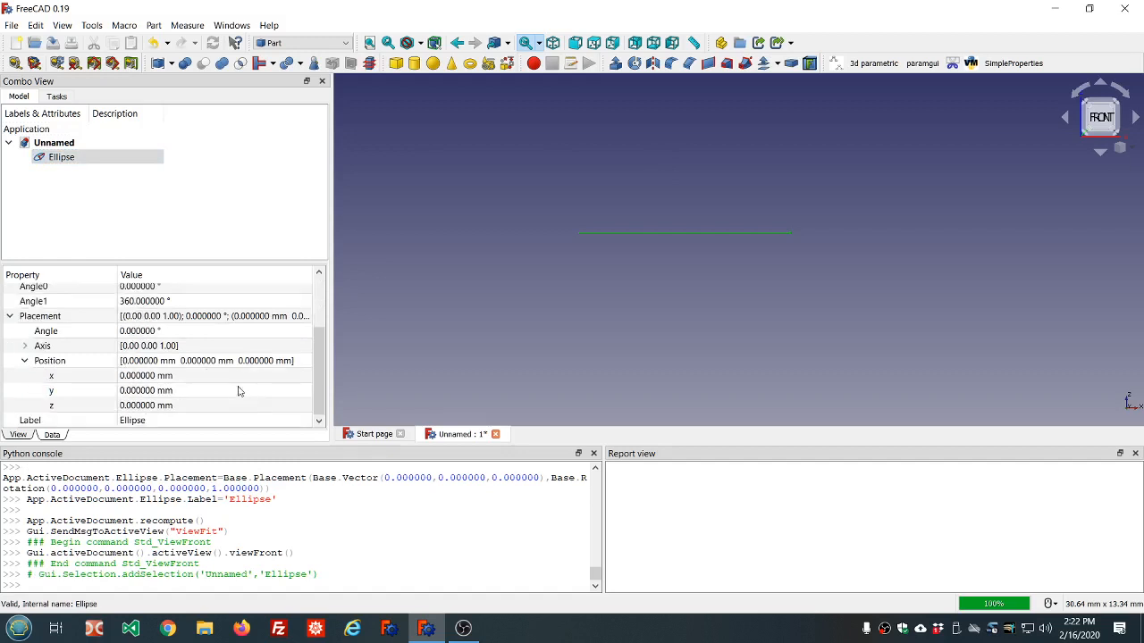
pyautogui.click(226, 375)
pyautogui.scroll(11, 226, 376)
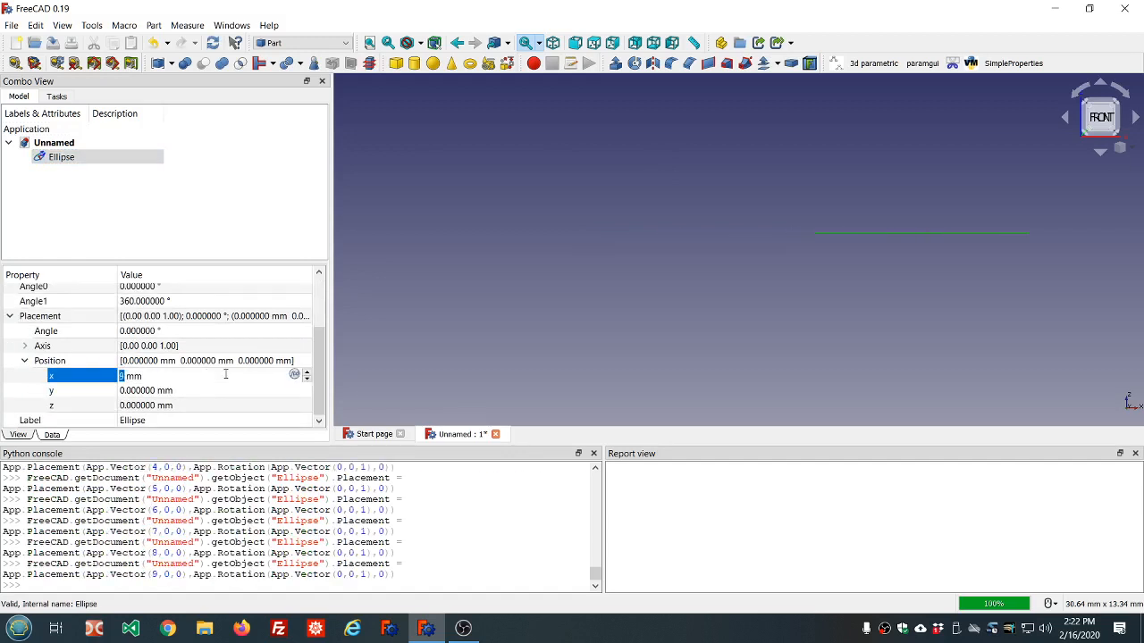
pyautogui.click(173, 219)
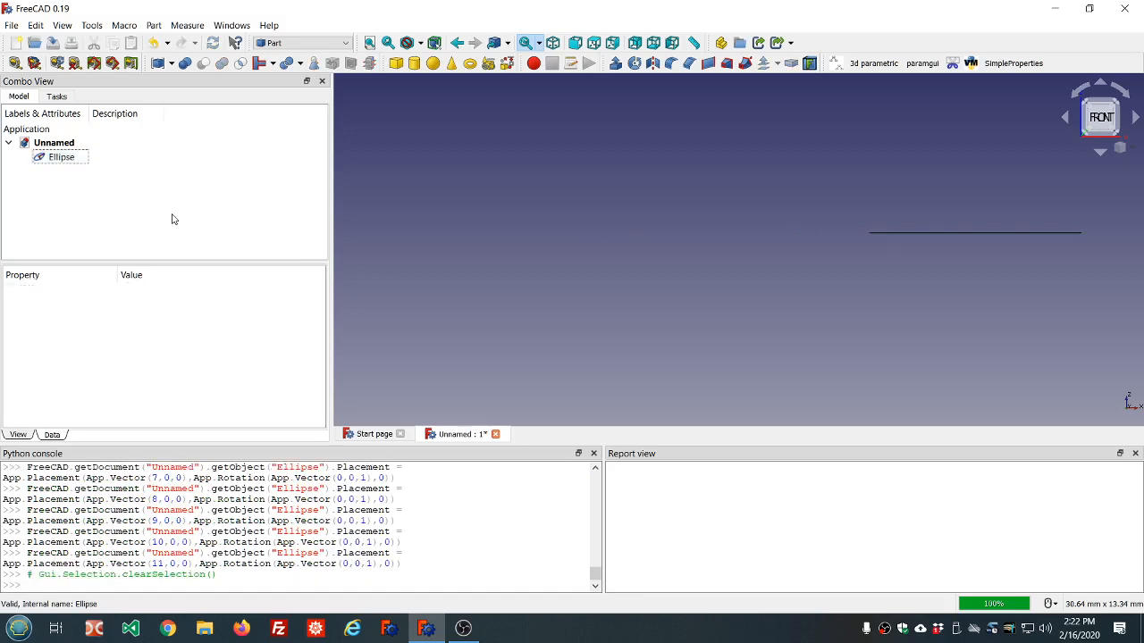
# Revolve the offset ellipse 360° as a solid about the Y direction through the origin to form a ring.
pyautogui.click(68, 158)
pyautogui.click(634, 62)
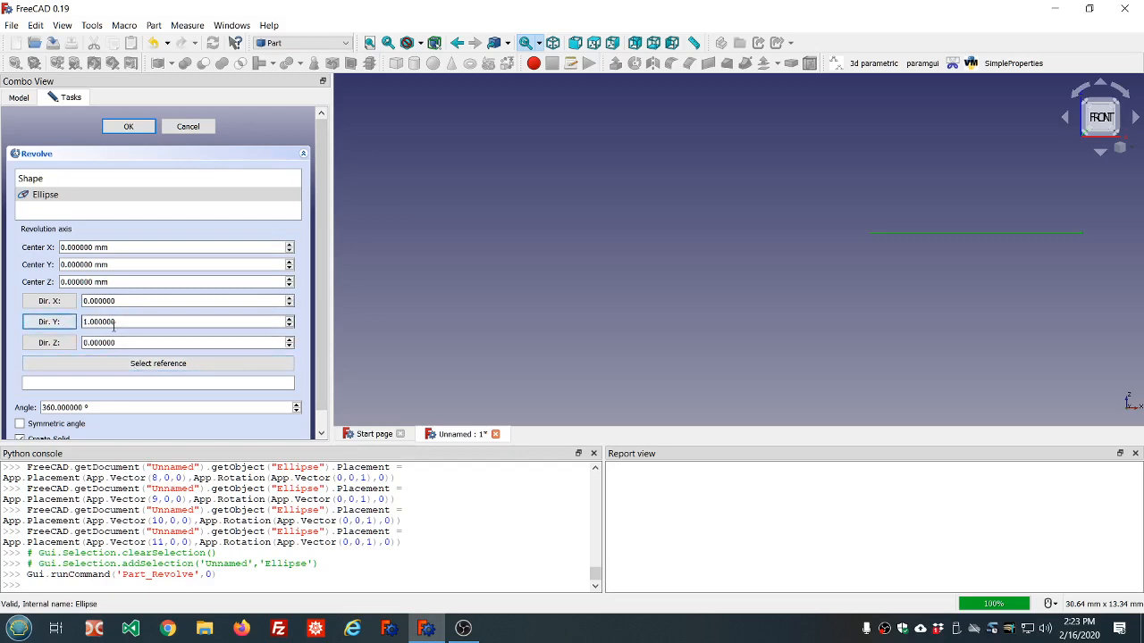
pyautogui.click(128, 127)
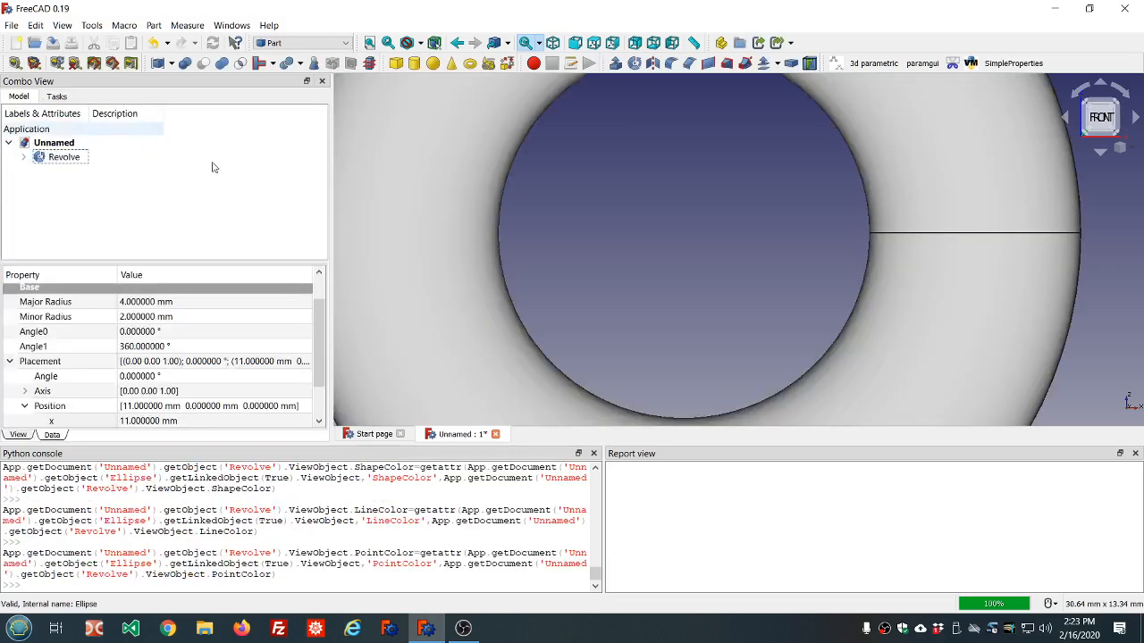
pyautogui.scroll(-5, 465, 174)
pyautogui.moveTo(603, 282); pyautogui.dragTo(589, 165, button='middle')
pyautogui.scroll(4, 612, 185)
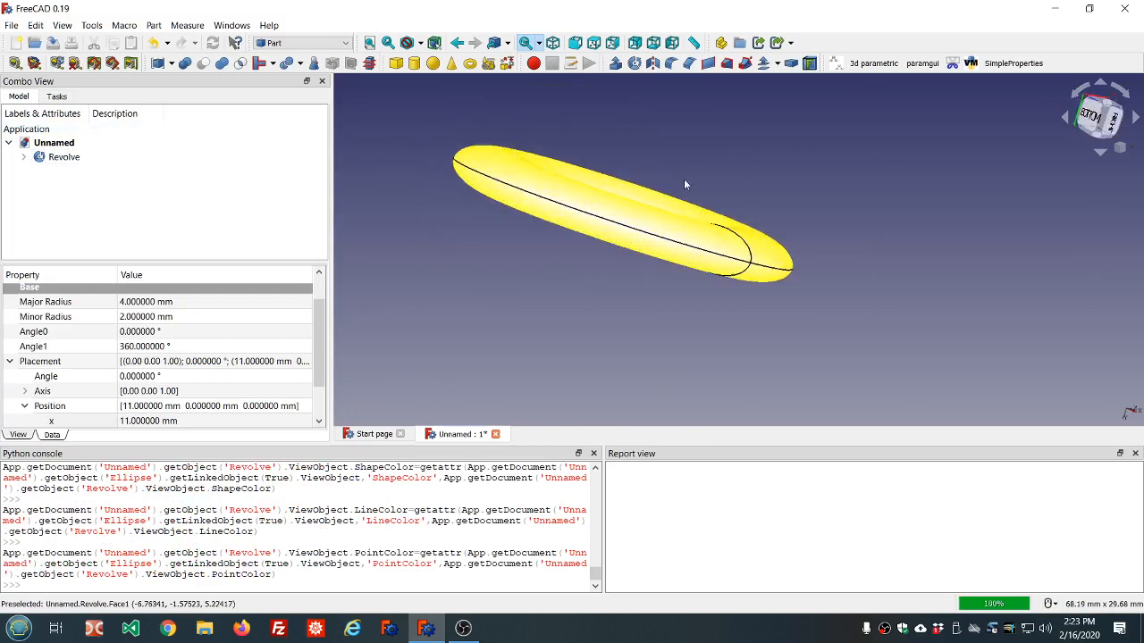
pyautogui.moveTo(712, 176); pyautogui.dragTo(647, 182, button='middle')
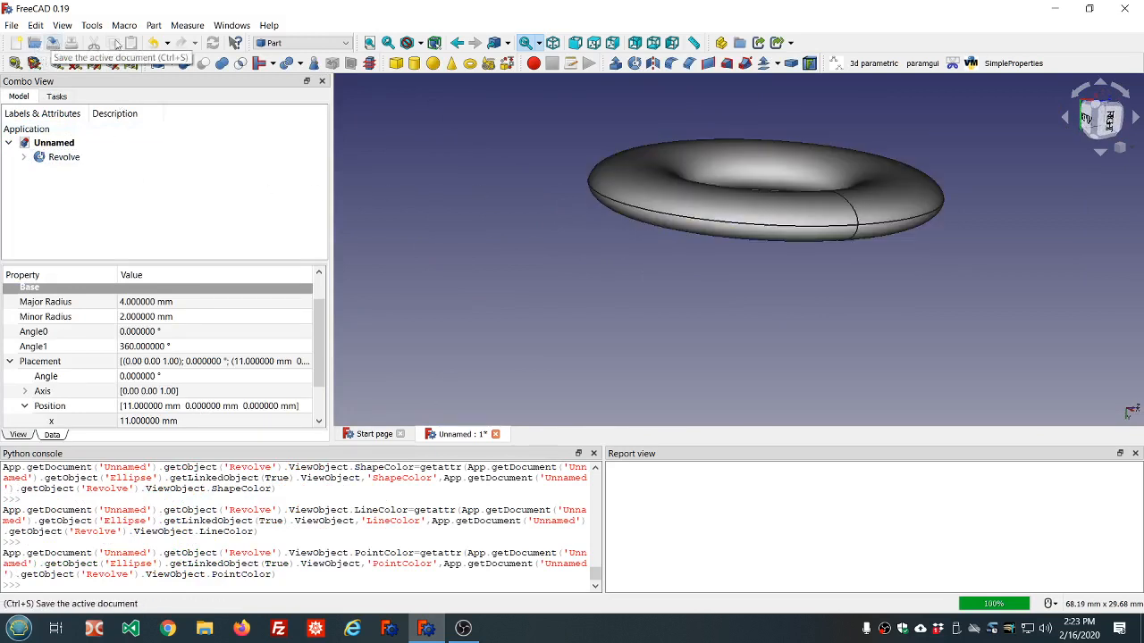
# Undo the last revolve and create a line primitive from the origin to X 10, Y 10, Z 10 mm.
pyautogui.click(154, 42)
pyautogui.scroll(-2, 420, 132)
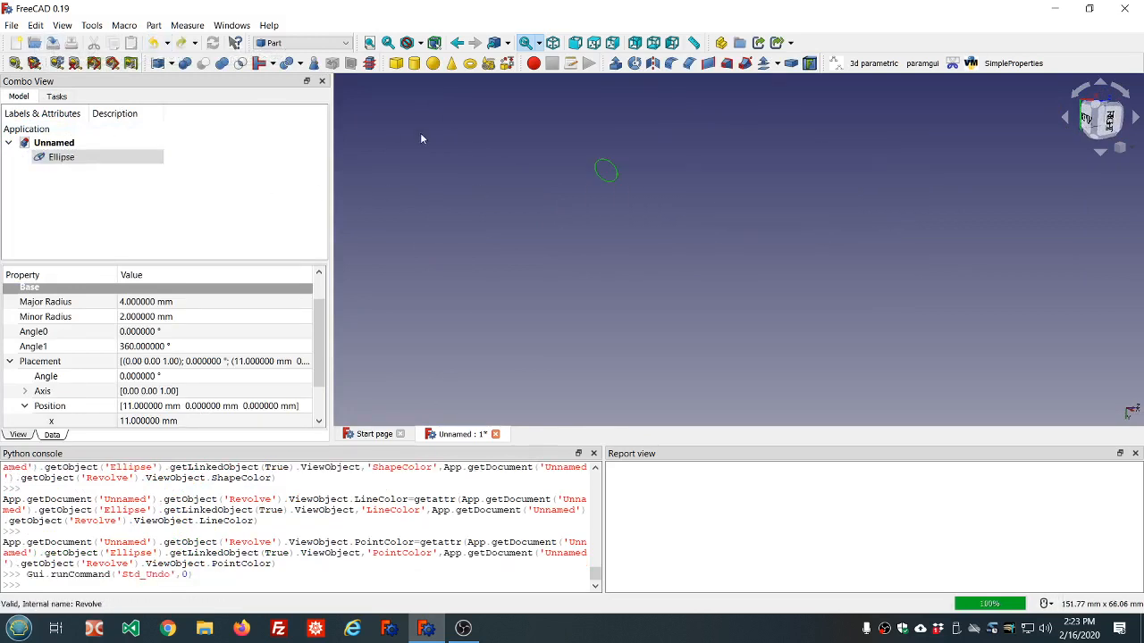
pyautogui.click(488, 63)
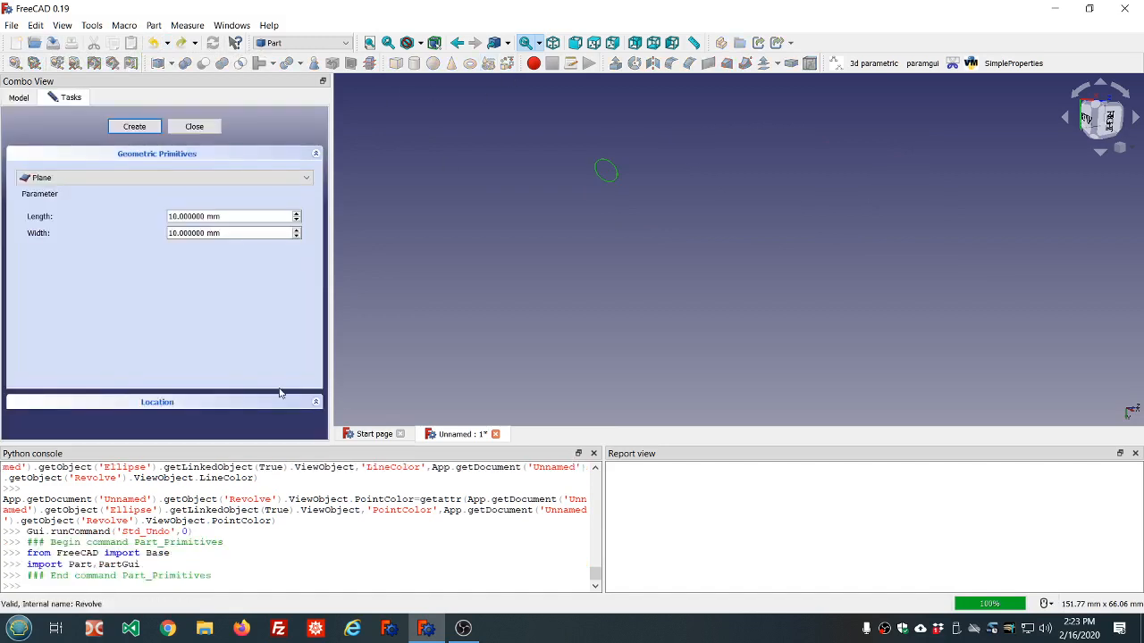
pyautogui.click(304, 178)
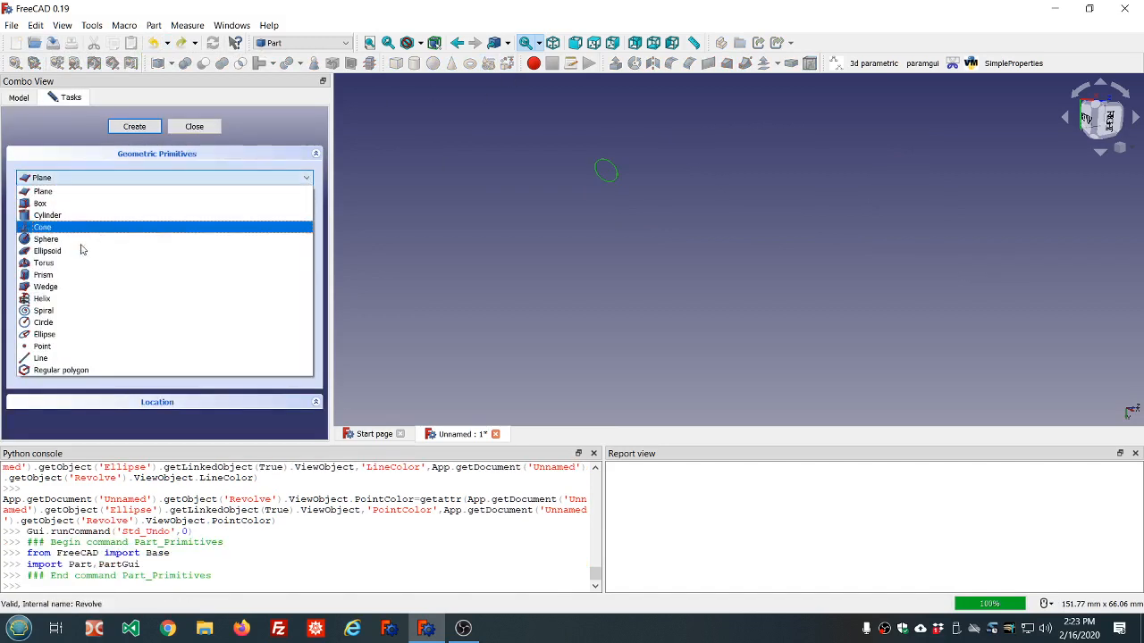
pyautogui.click(57, 361)
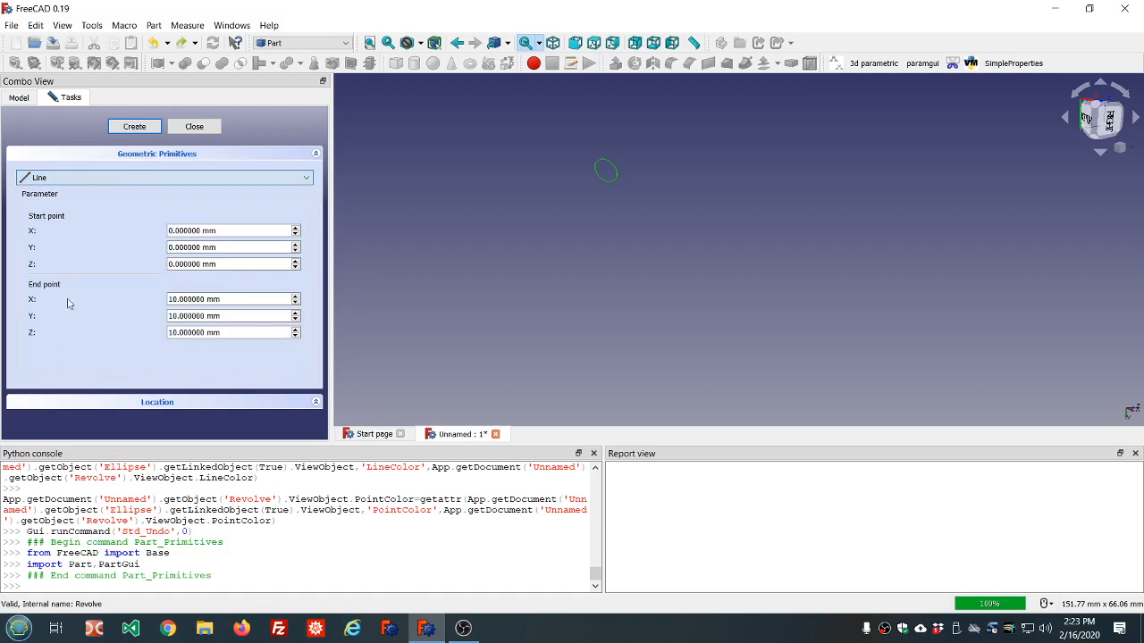
pyautogui.click(134, 127)
pyautogui.click(193, 127)
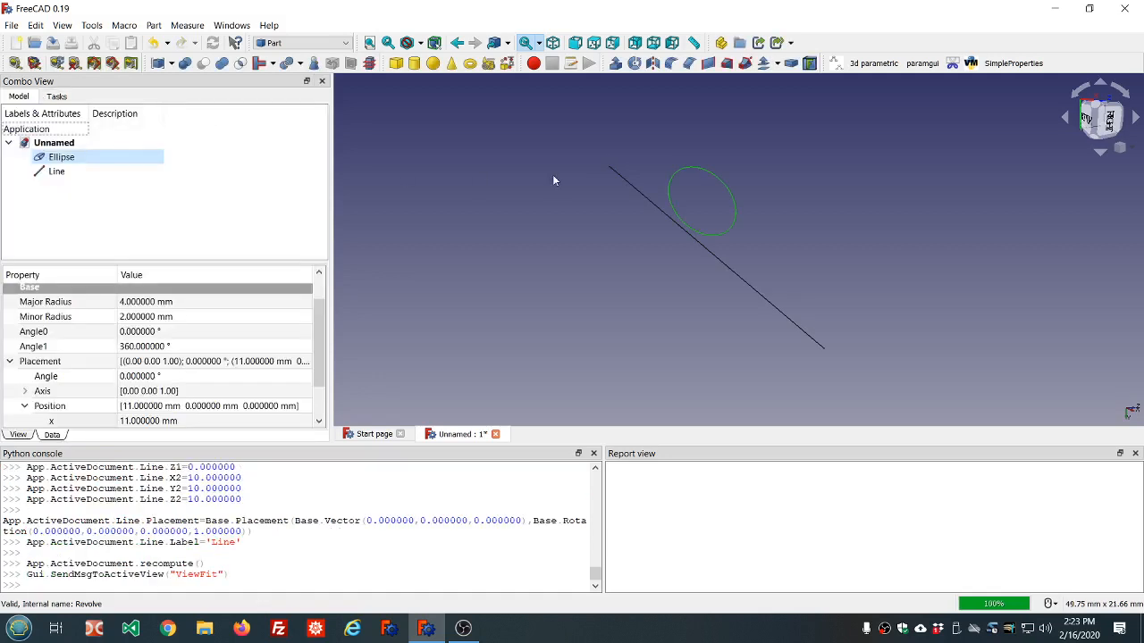
# Revolve the ellipse 360° as a solid, using the diagonal line's edge as the axis reference.
pyautogui.moveTo(554, 176); pyautogui.dragTo(674, 246, button='middle')
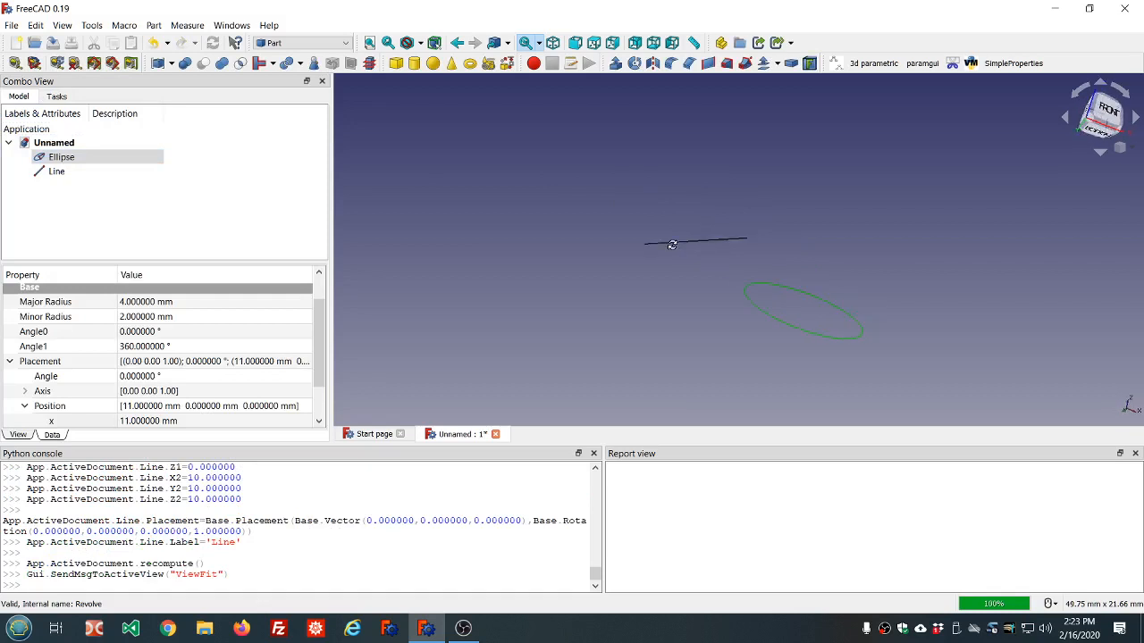
pyautogui.click(633, 62)
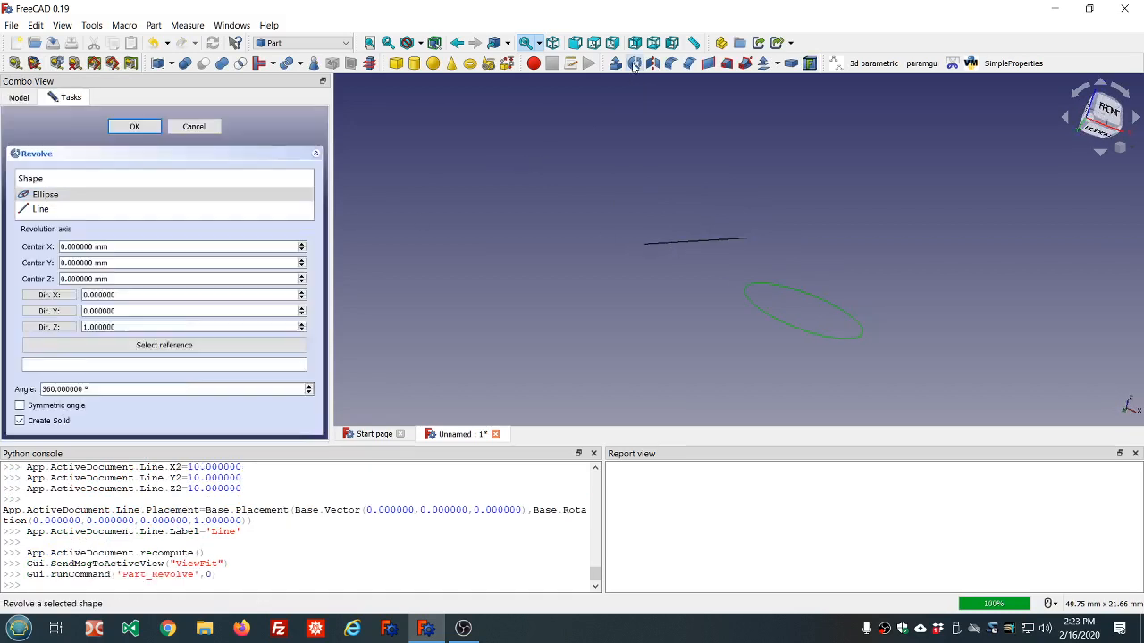
pyautogui.click(51, 196)
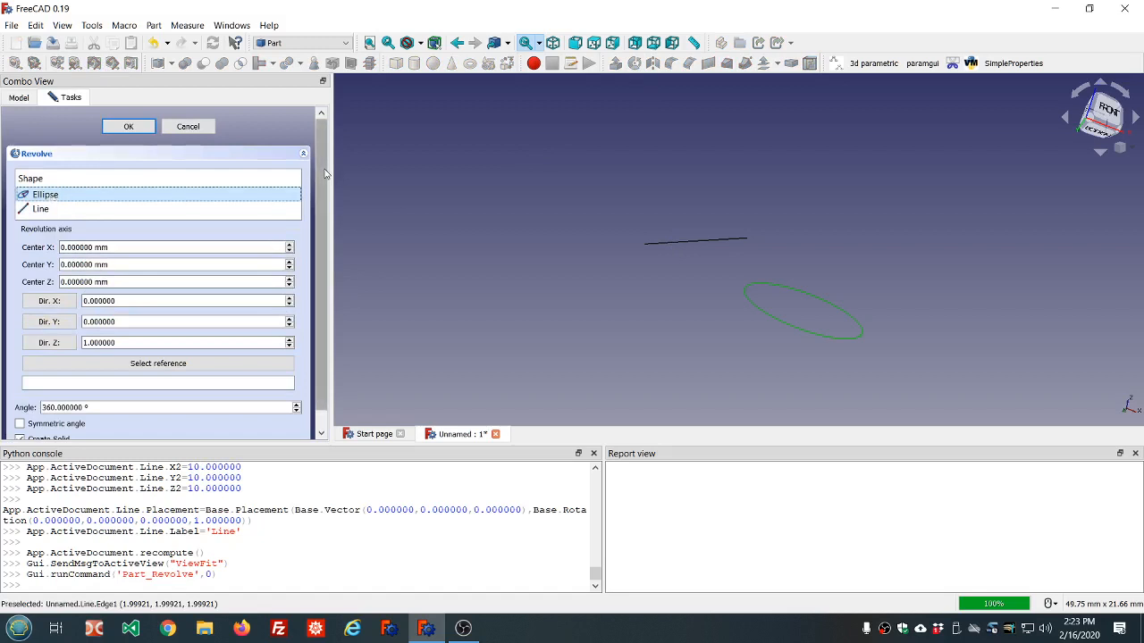
pyautogui.scroll(-2, 250, 341)
pyautogui.click(250, 344)
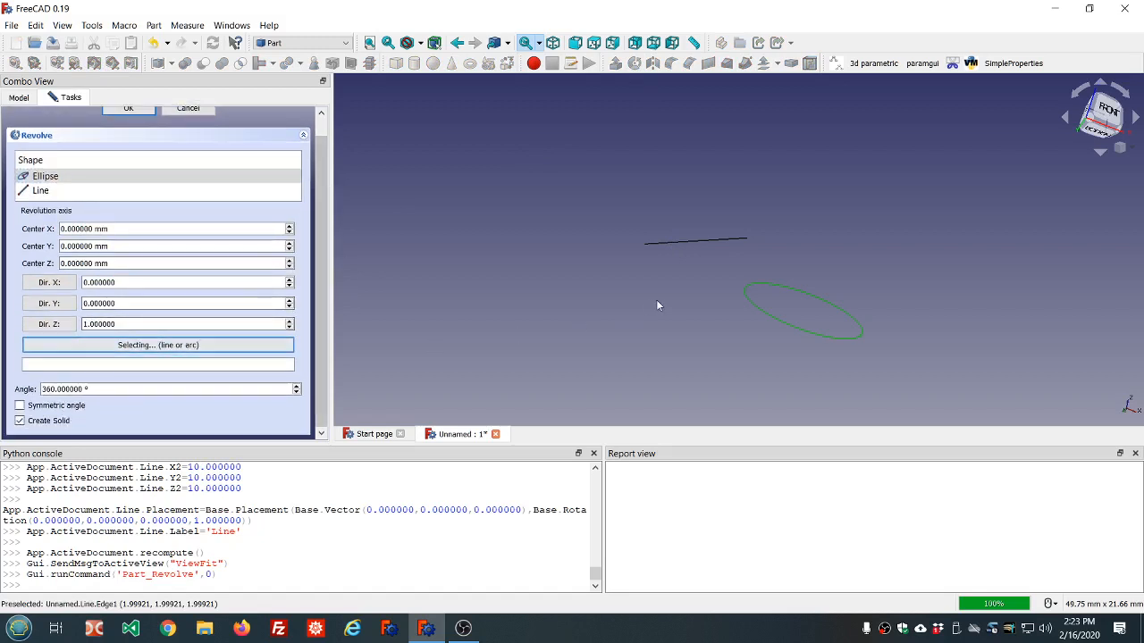
pyautogui.click(671, 243)
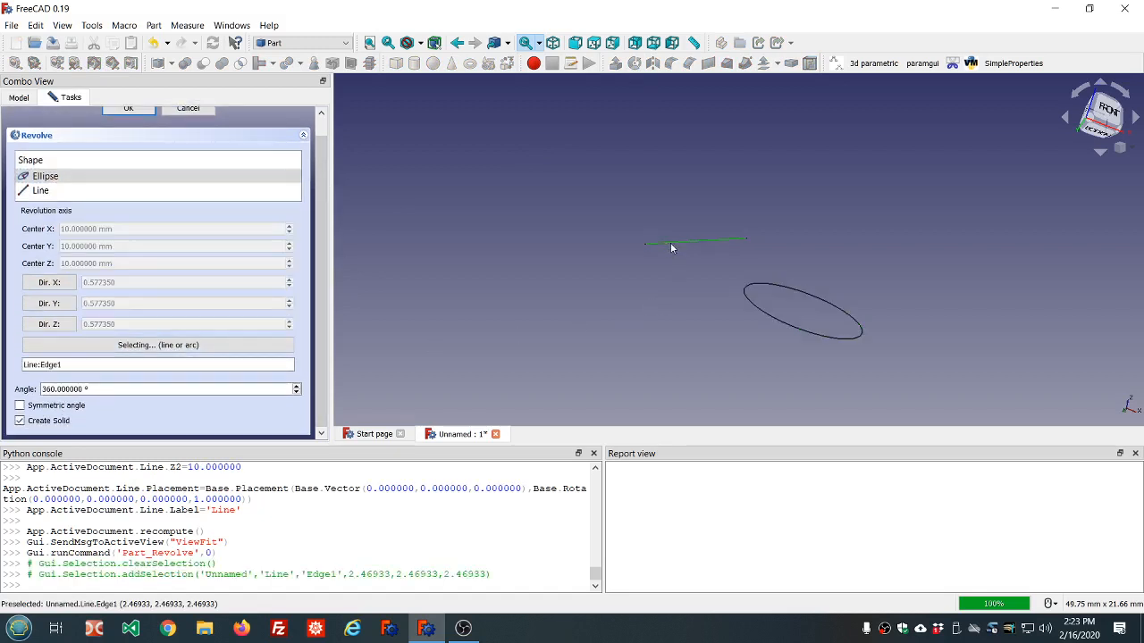
pyautogui.click(139, 109)
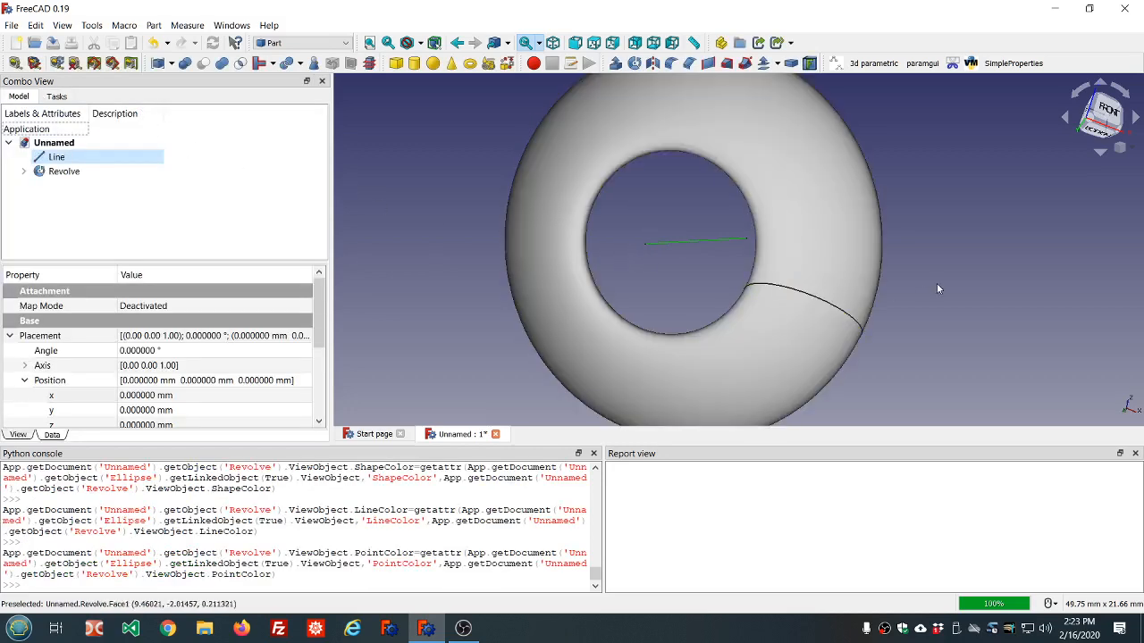
pyautogui.moveTo(936, 283); pyautogui.dragTo(634, 217, button='middle')
pyautogui.scroll(-4, 632, 213)
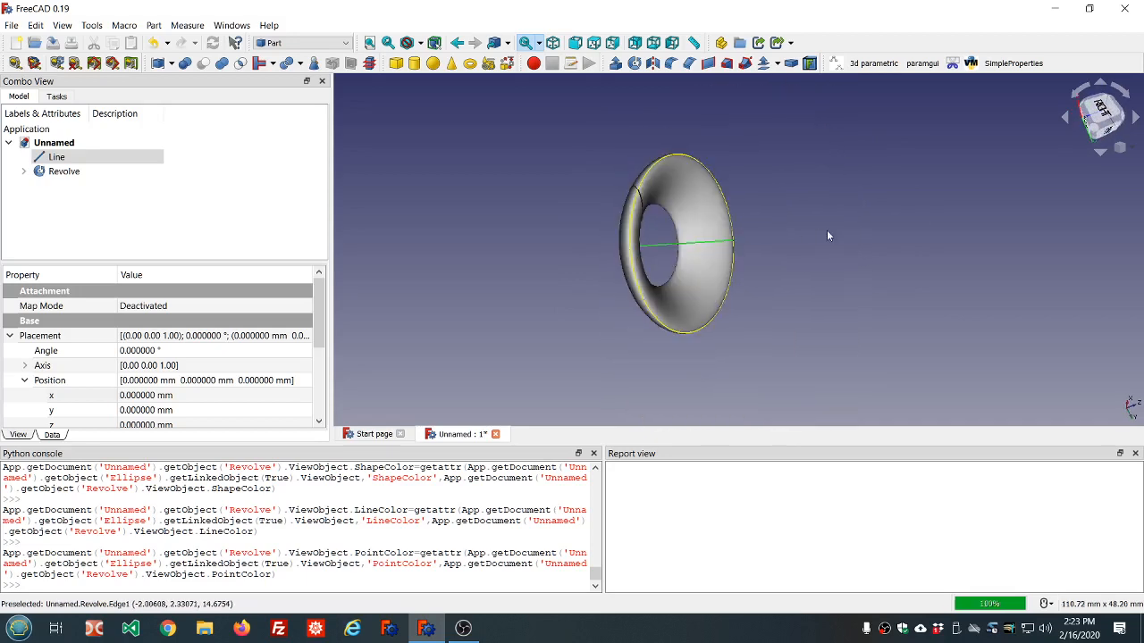
pyautogui.moveTo(826, 231); pyautogui.dragTo(735, 166, button='middle')
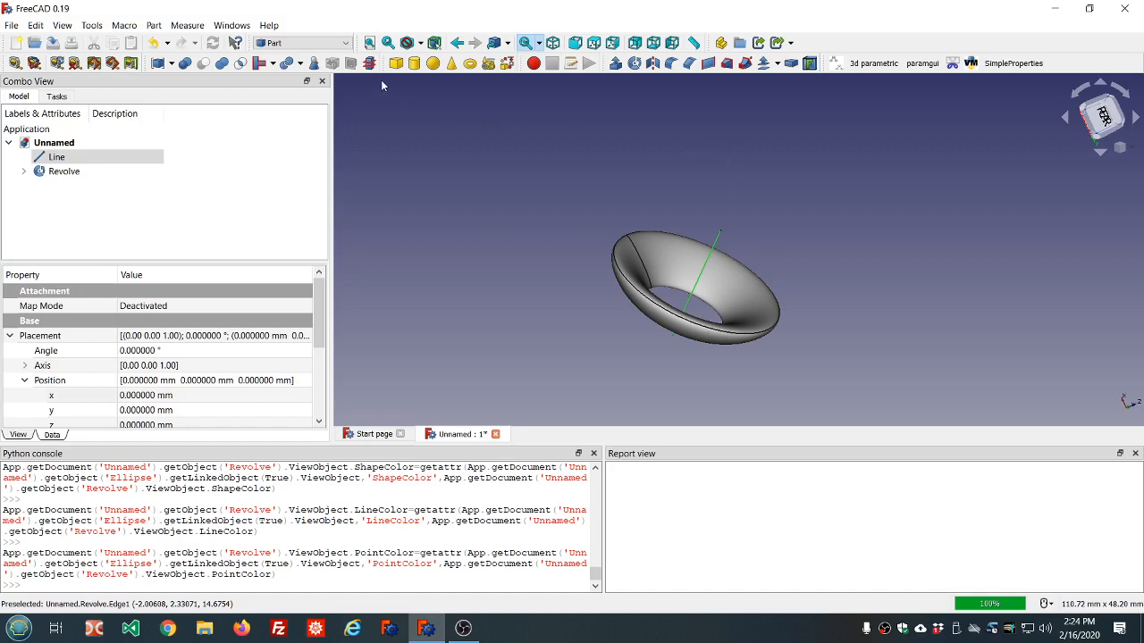
# Close the document without saving its changes and create a new empty document.
pyautogui.click(125, 171)
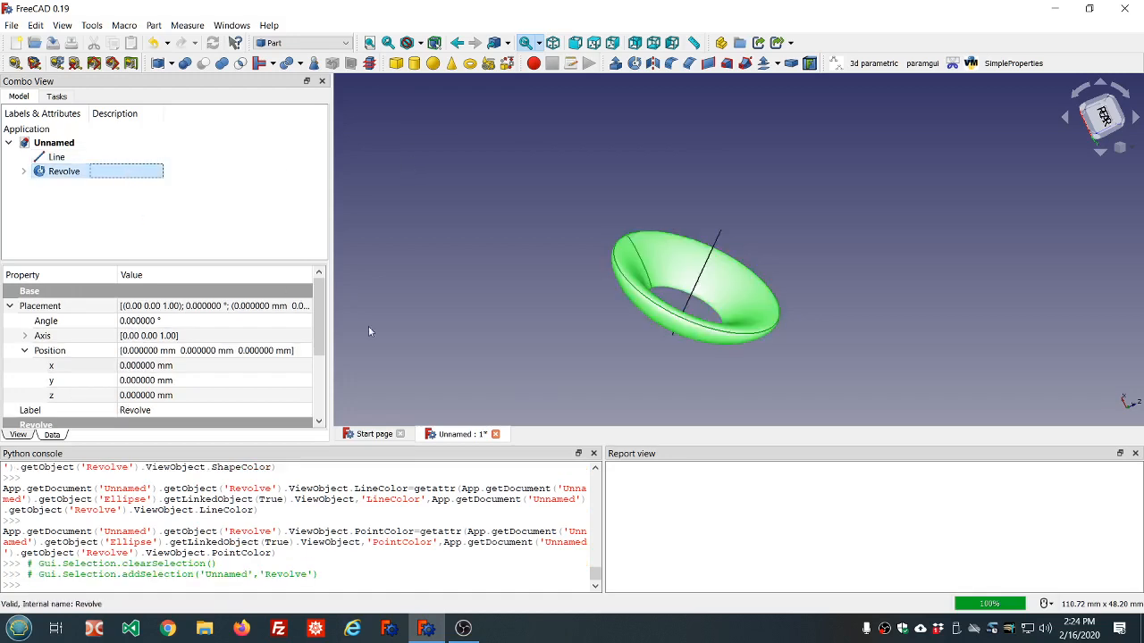
pyautogui.click(495, 435)
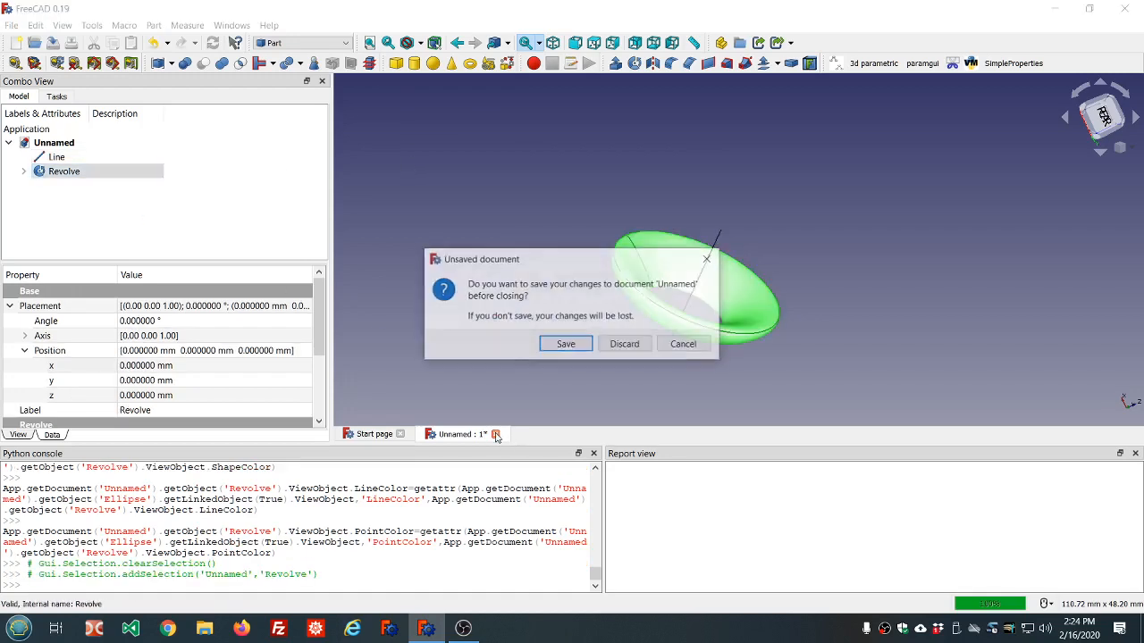
pyautogui.click(625, 346)
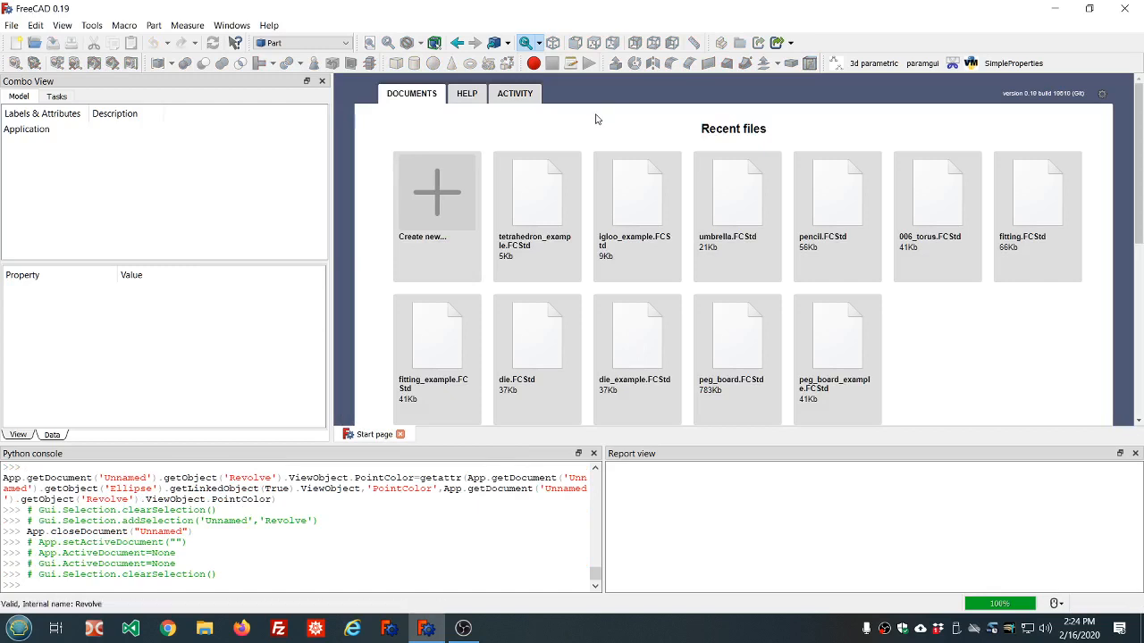
pyautogui.click(443, 211)
# Switch to the Sketcher workbench and start a new sketch.
pyautogui.click(345, 43)
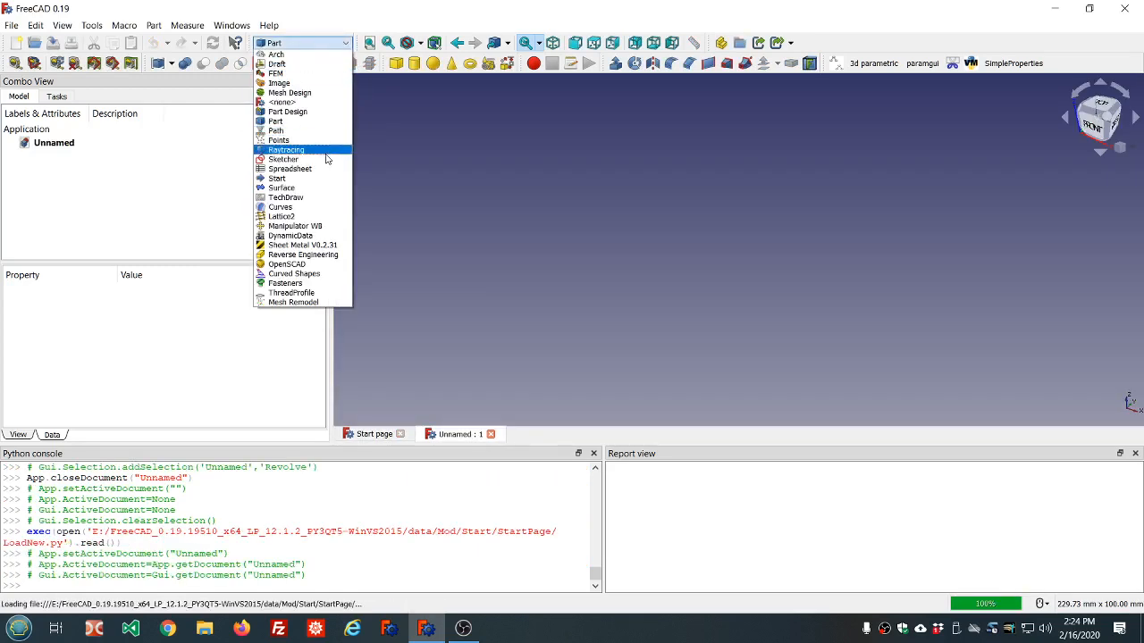
pyautogui.click(323, 160)
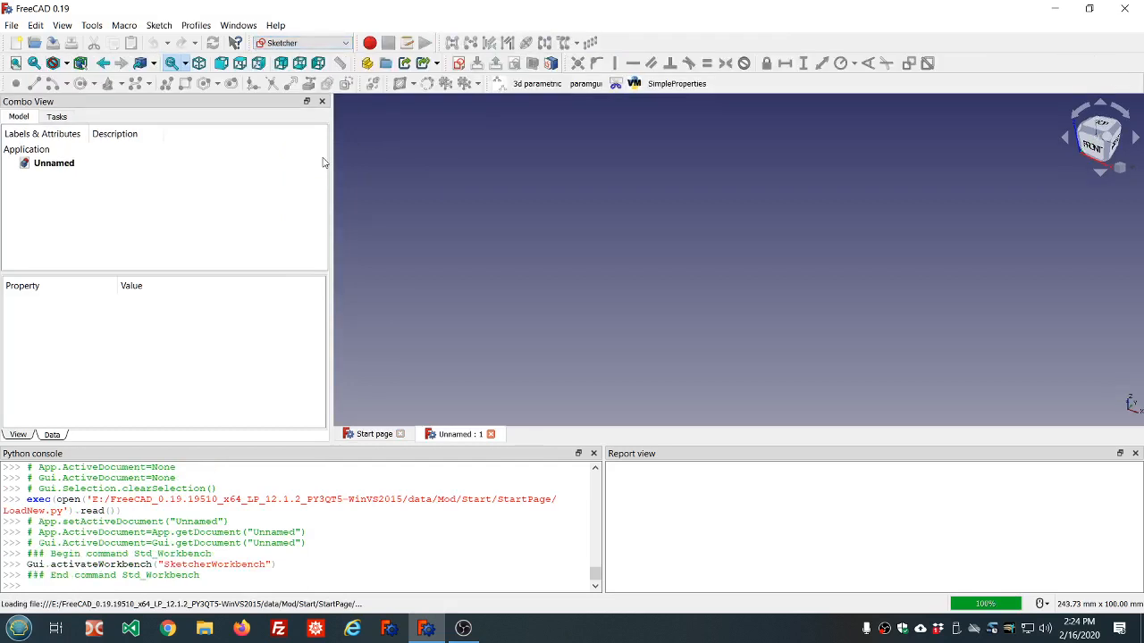
pyautogui.click(460, 64)
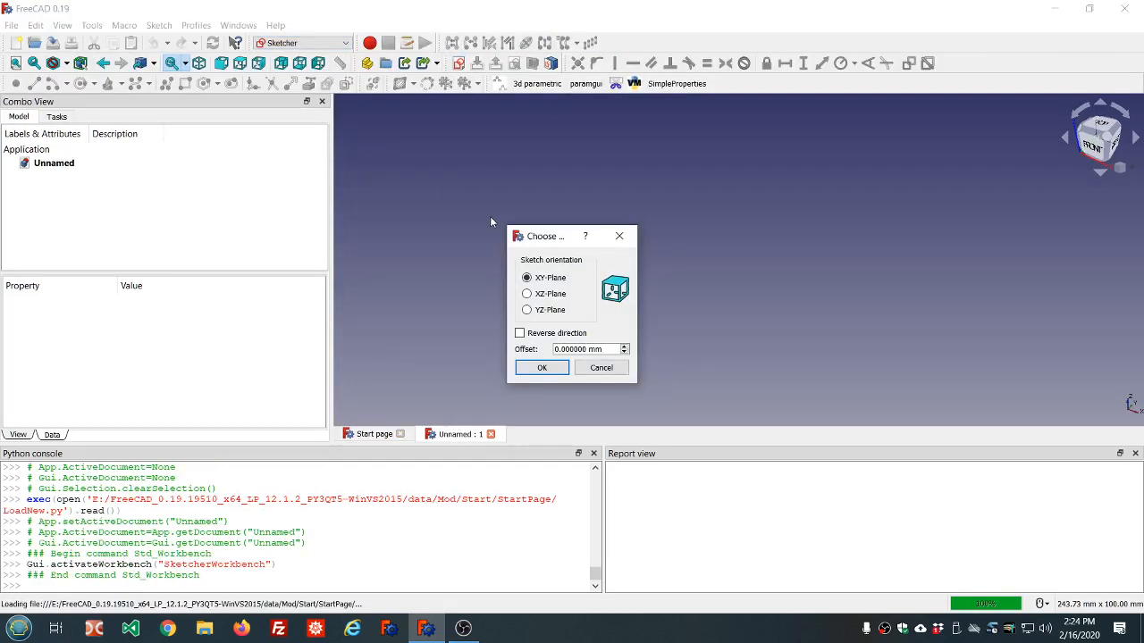
# Preview the XZ and YZ sketch orientations, and place the sketch on the XY plane with zero offset.
pyautogui.click(527, 294)
pyautogui.click(527, 310)
pyautogui.click(527, 294)
pyautogui.click(527, 279)
pyautogui.click(527, 294)
pyautogui.click(527, 310)
pyautogui.click(527, 294)
pyautogui.click(527, 278)
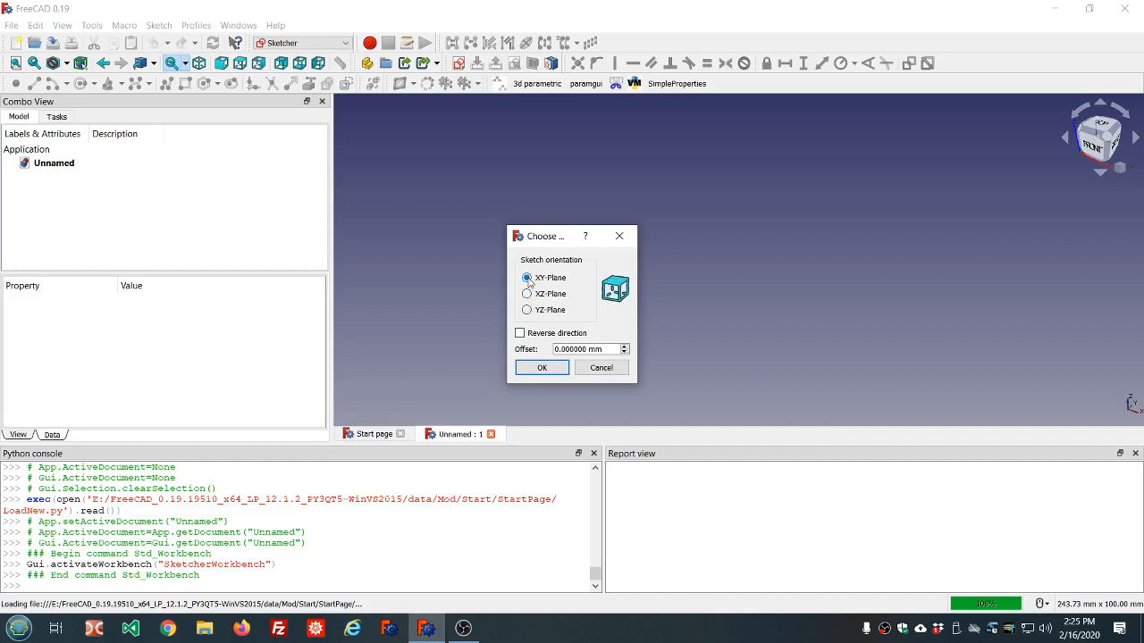
pyautogui.click(542, 368)
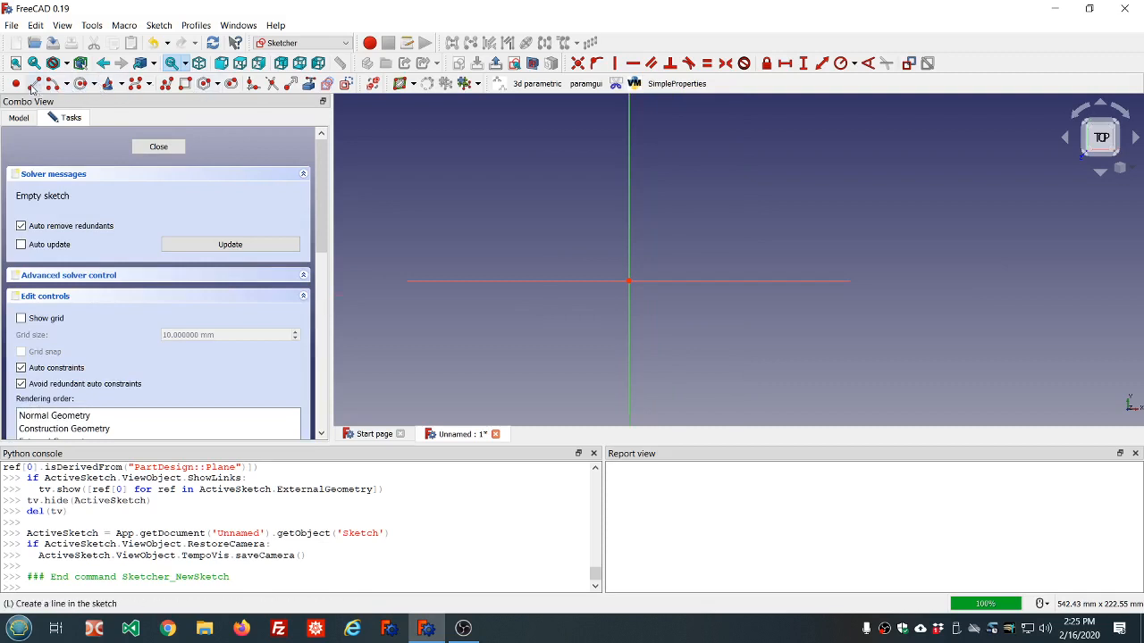
# Draw a closed, irregular seven-sided polyline around the origin, about 212 mm wide and 126 mm high, and close the sketch.
pyautogui.click(166, 83)
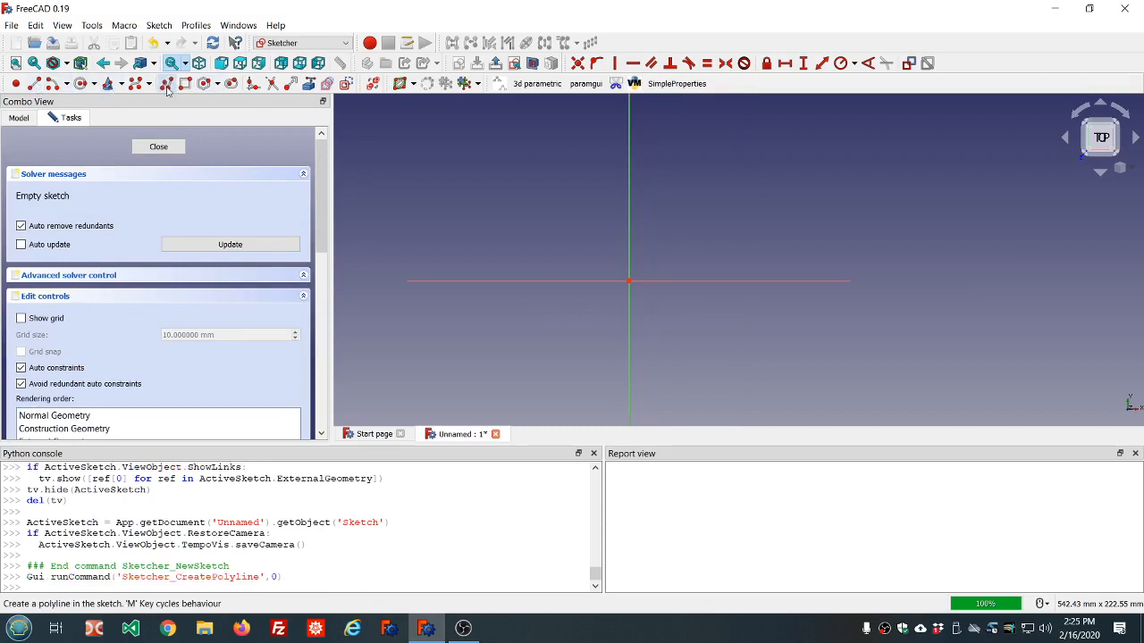
pyautogui.click(484, 245)
pyautogui.click(680, 186)
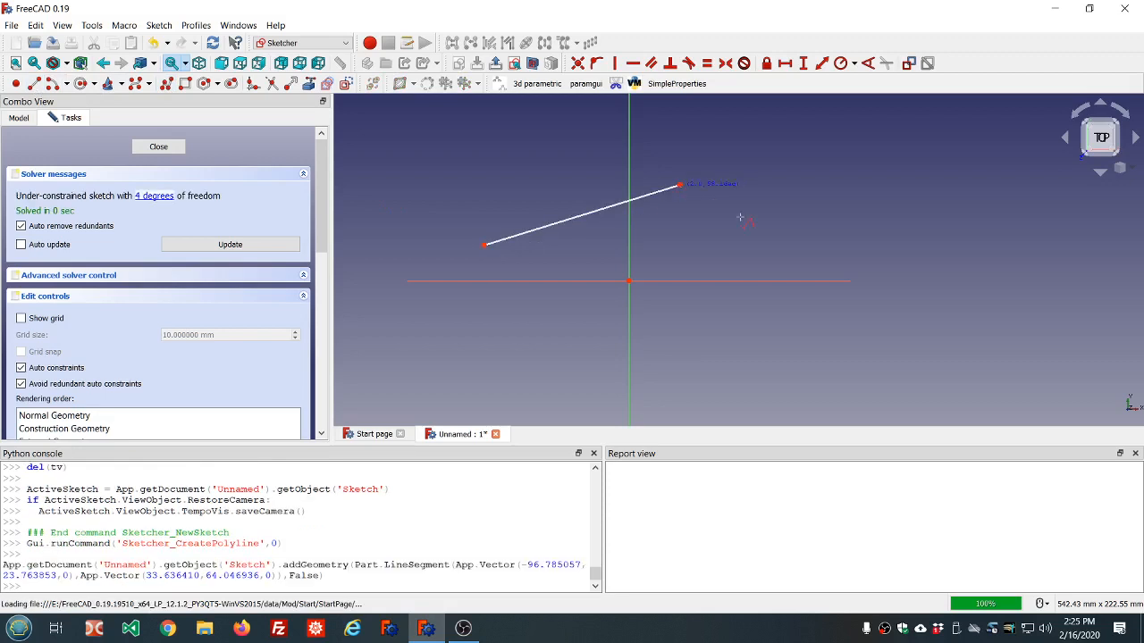
pyautogui.click(740, 223)
pyautogui.click(732, 309)
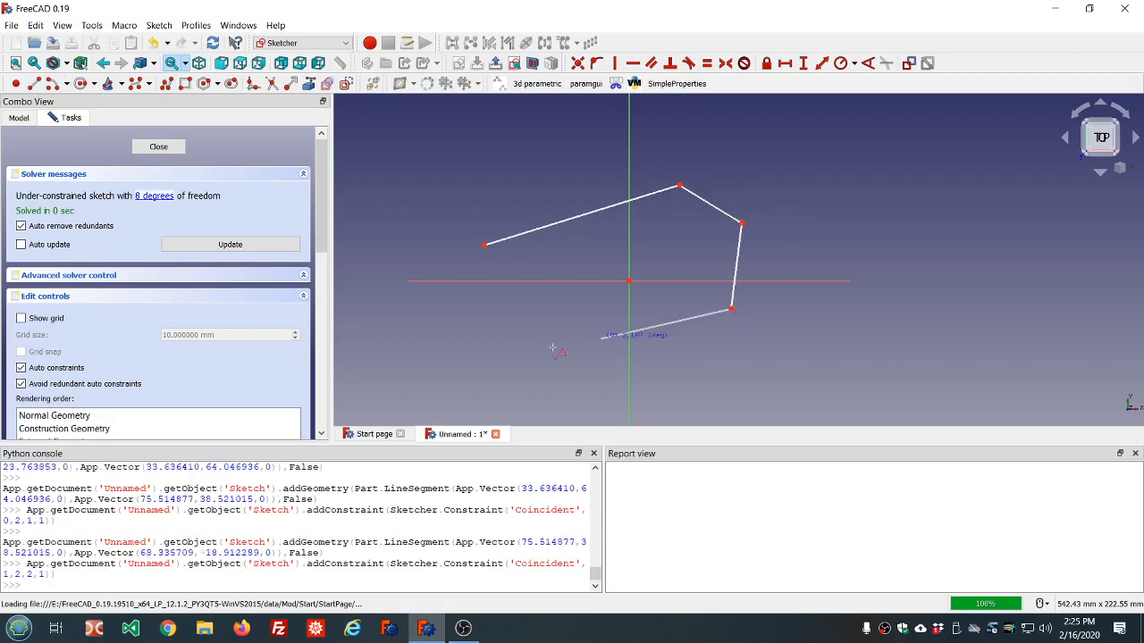
pyautogui.click(551, 349)
pyautogui.click(426, 260)
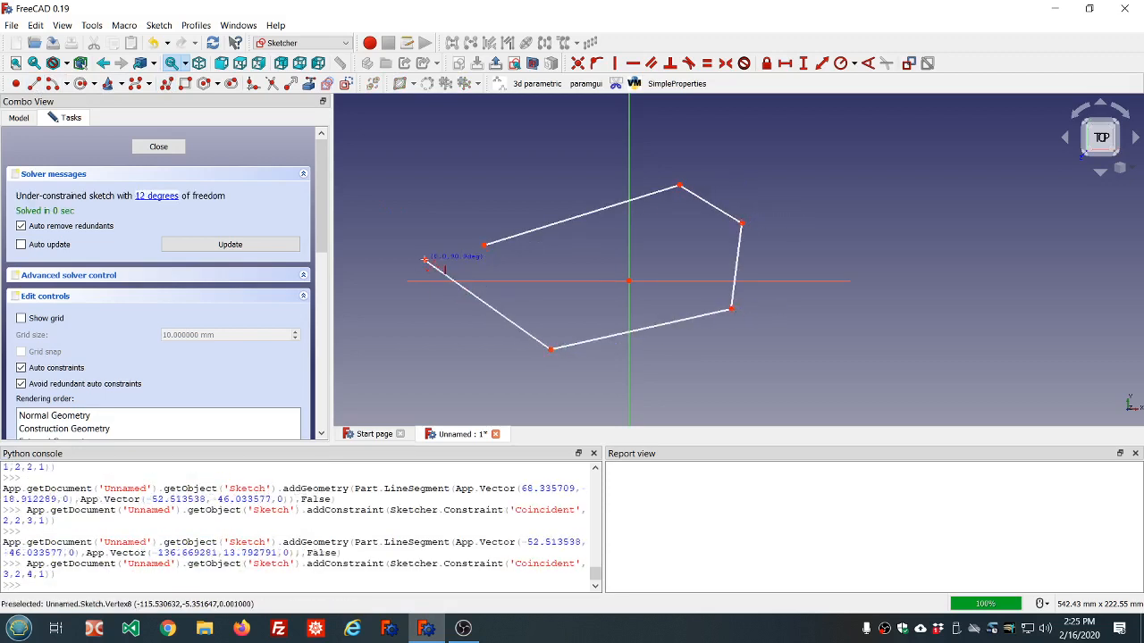
pyautogui.click(430, 163)
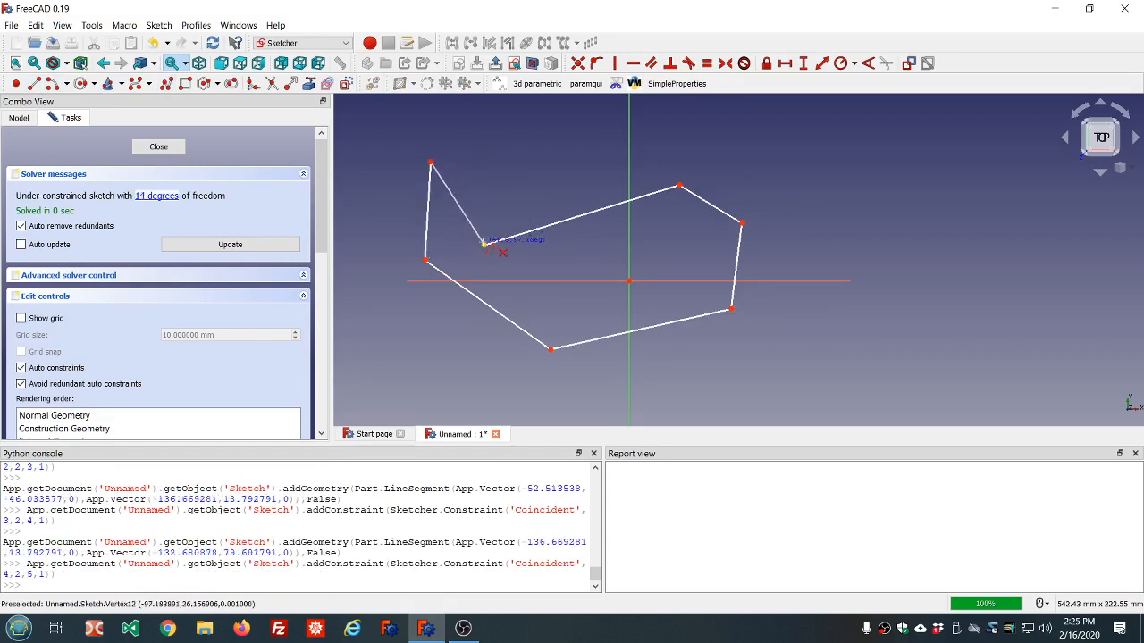
pyautogui.click(483, 243)
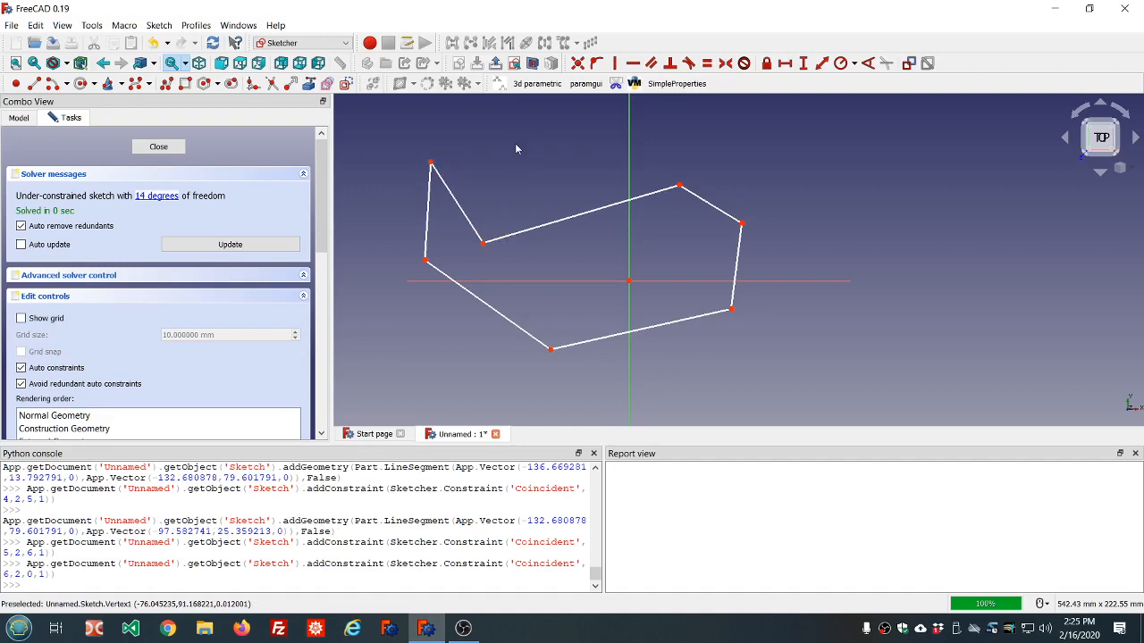
pyautogui.click(161, 147)
pyautogui.scroll(-3, 414, 253)
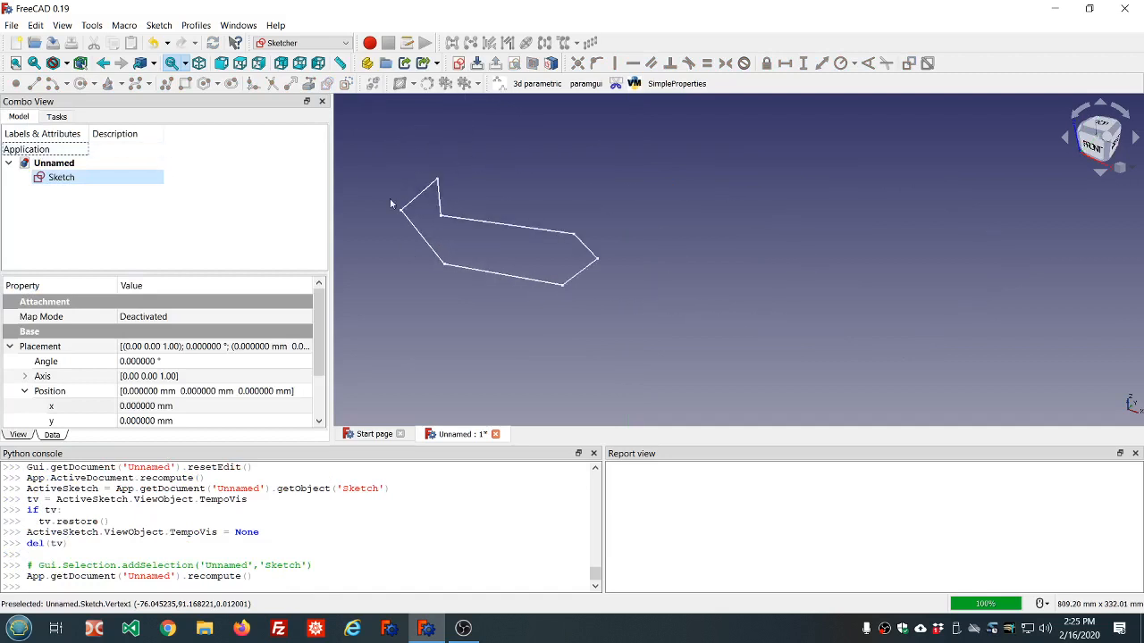
# Switch to the Part workbench and extrude the sketch 10 mm along its normal.
pyautogui.click(313, 43)
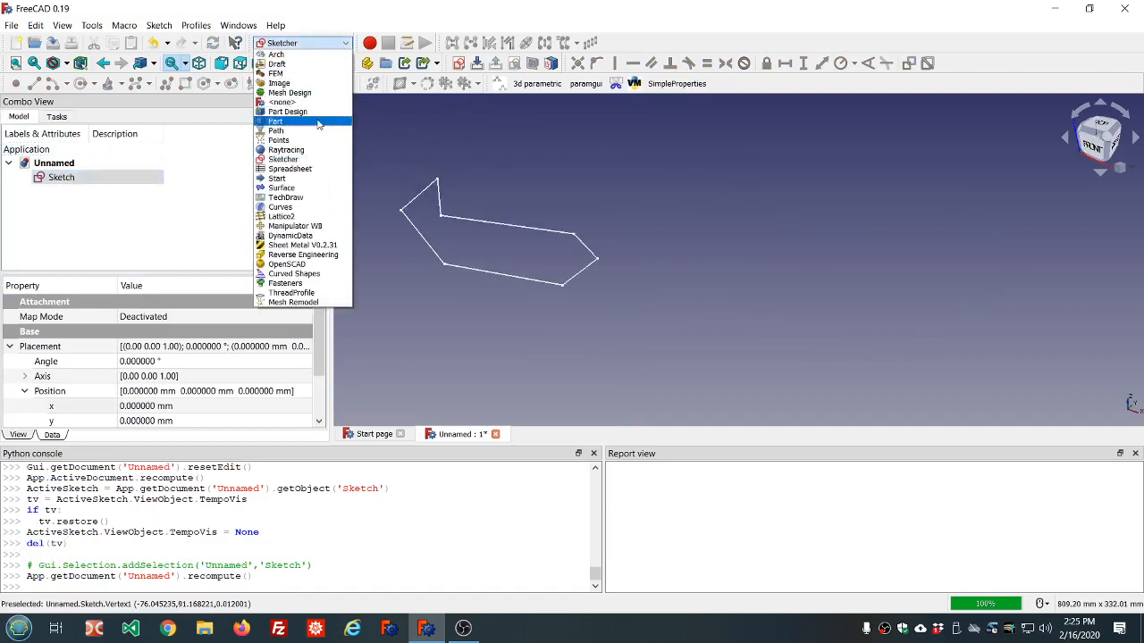
pyautogui.click(319, 121)
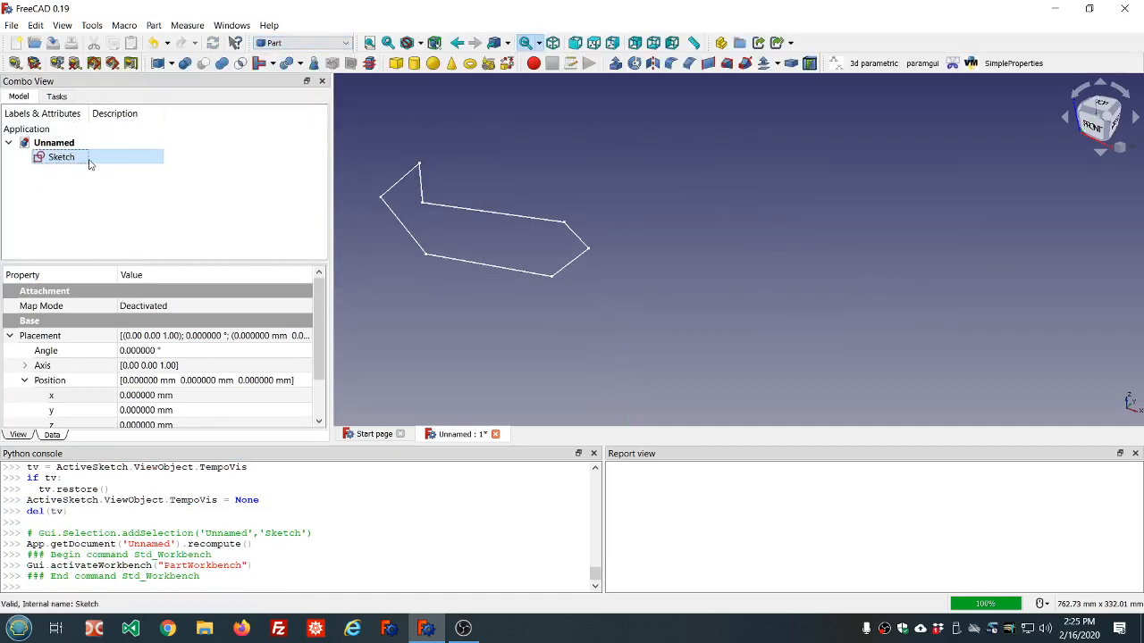
pyautogui.click(615, 62)
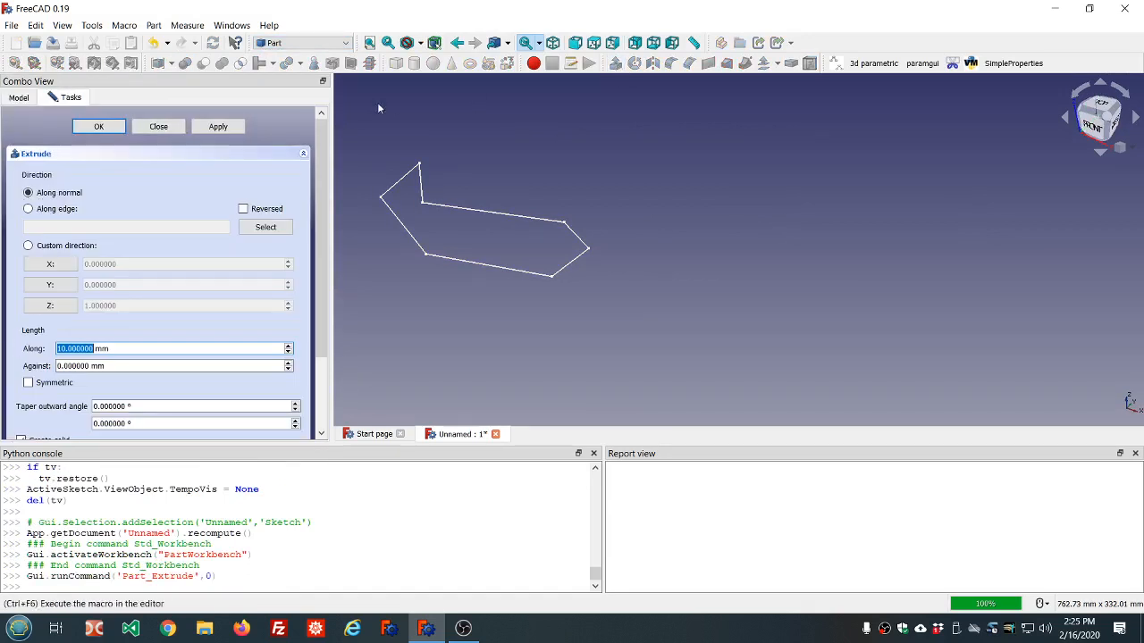
pyautogui.click(117, 128)
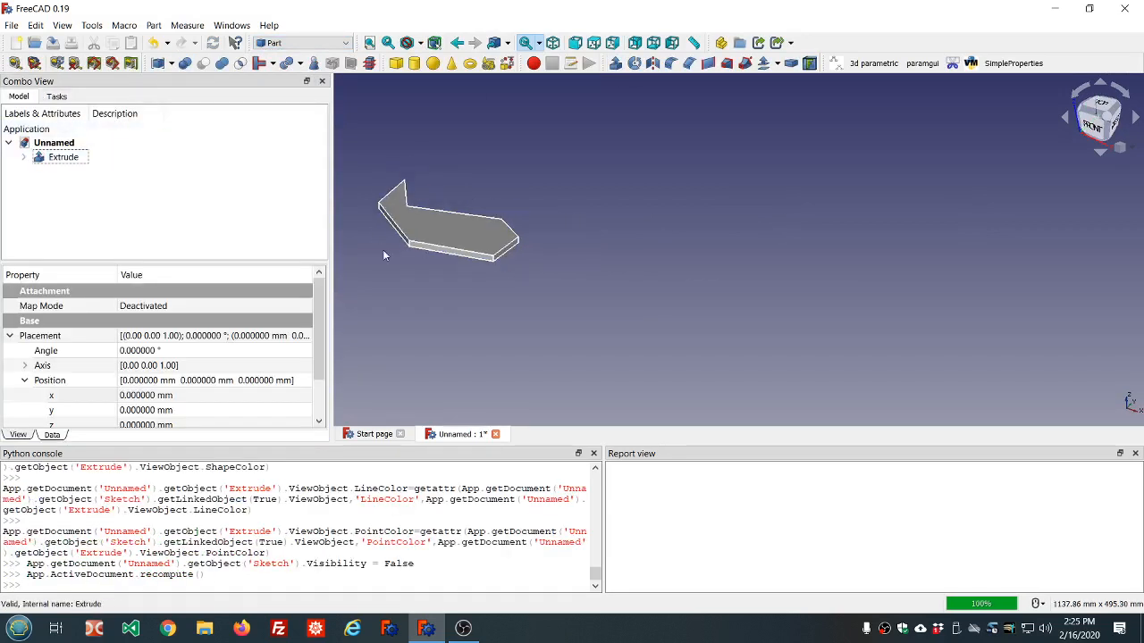
pyautogui.moveTo(477, 309); pyautogui.dragTo(439, 138, button='middle')
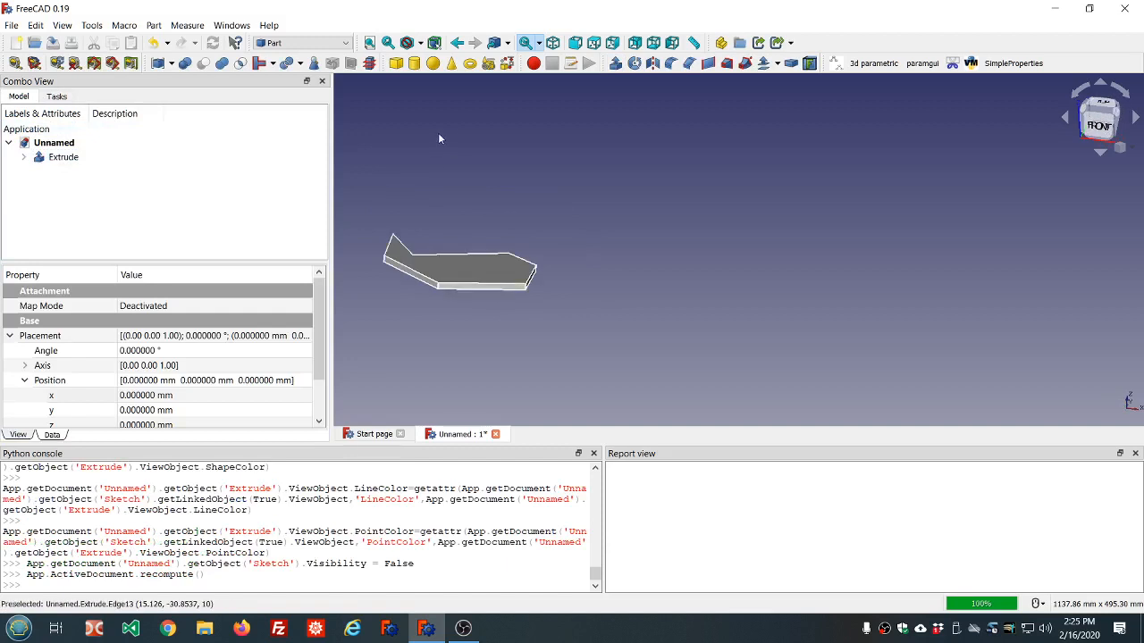
pyautogui.click(369, 42)
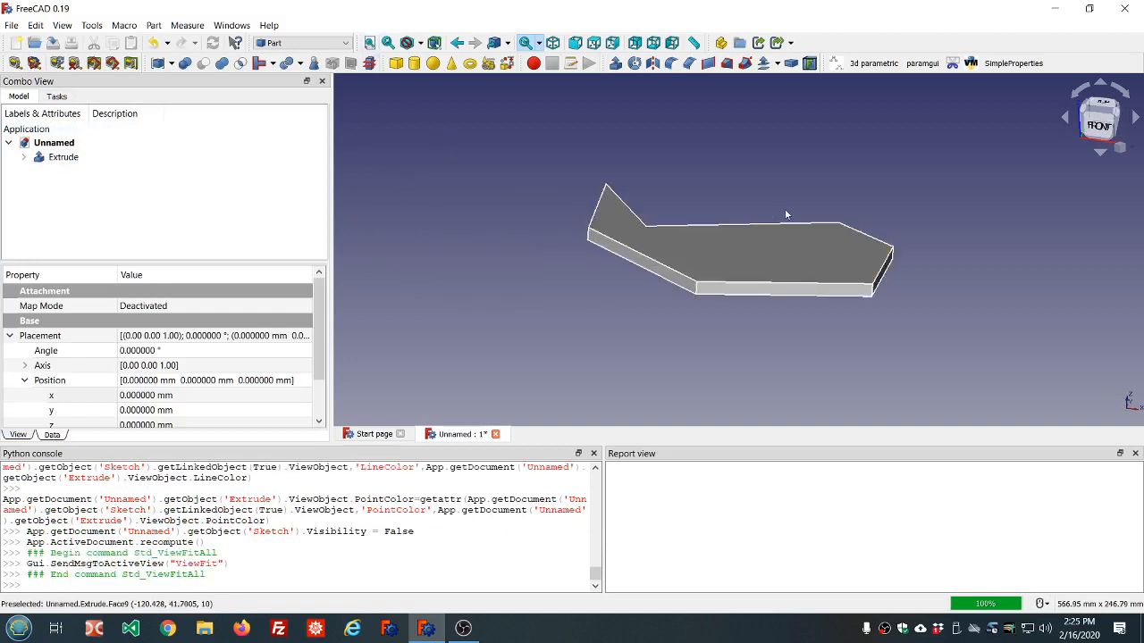
pyautogui.moveTo(927, 212); pyautogui.dragTo(761, 217, button='middle')
pyautogui.moveTo(836, 294); pyautogui.dragTo(879, 337, button='middle')
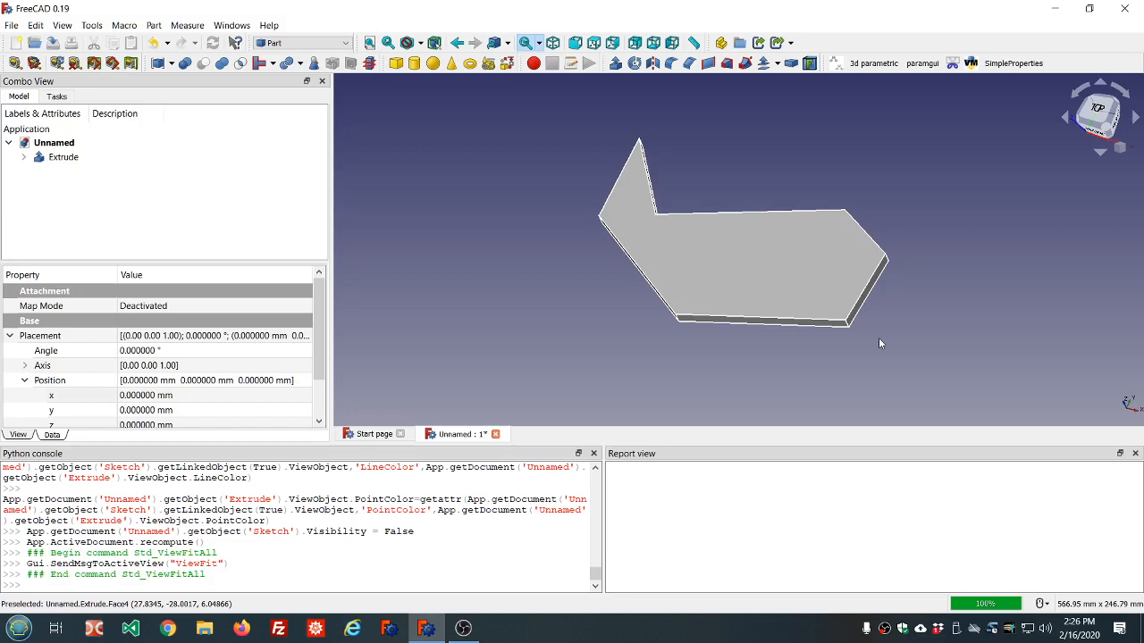
pyautogui.scroll(2, 944, 308)
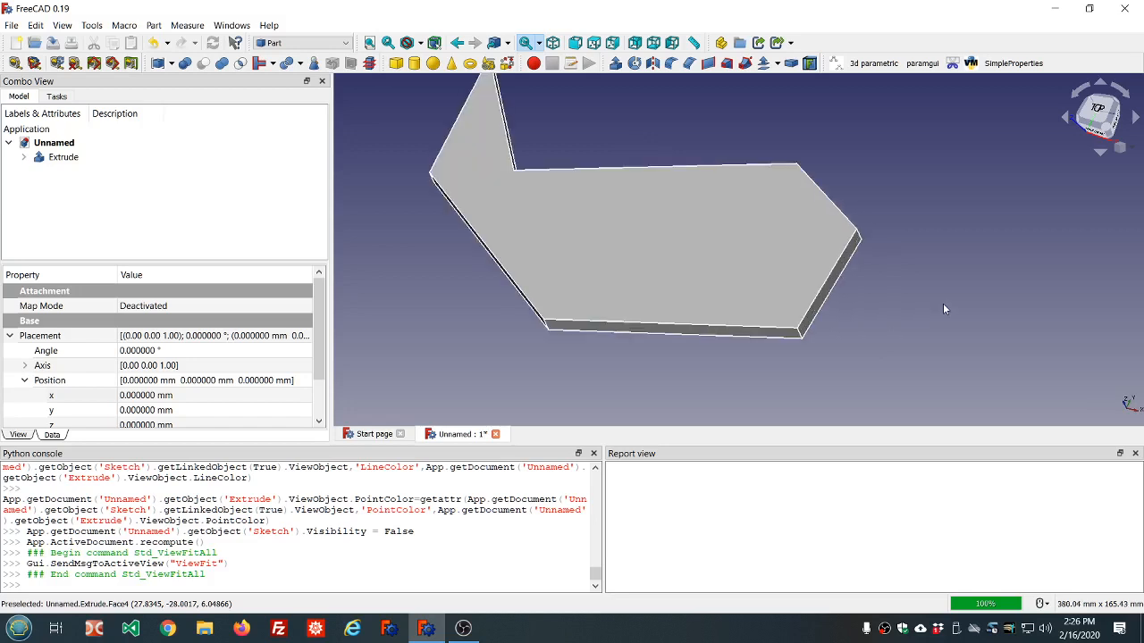